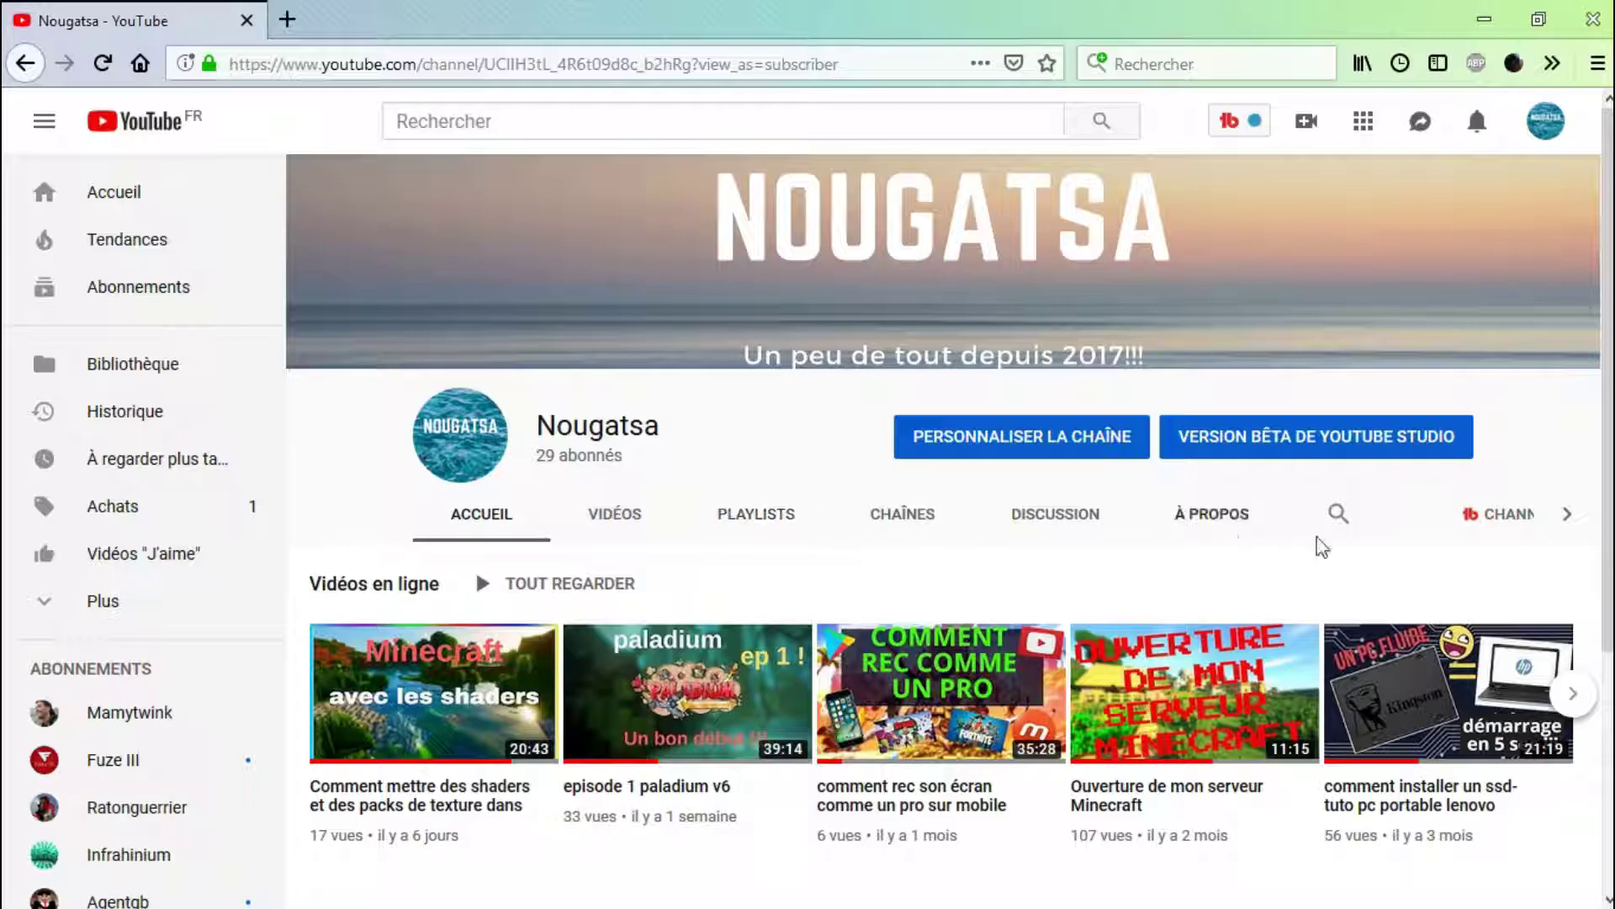
Close the browser window showing the YouTube channel page
{"action": "scroll", "coordinate": [1175, 419], "scroll_direction": "up", "scroll_amount": 2}
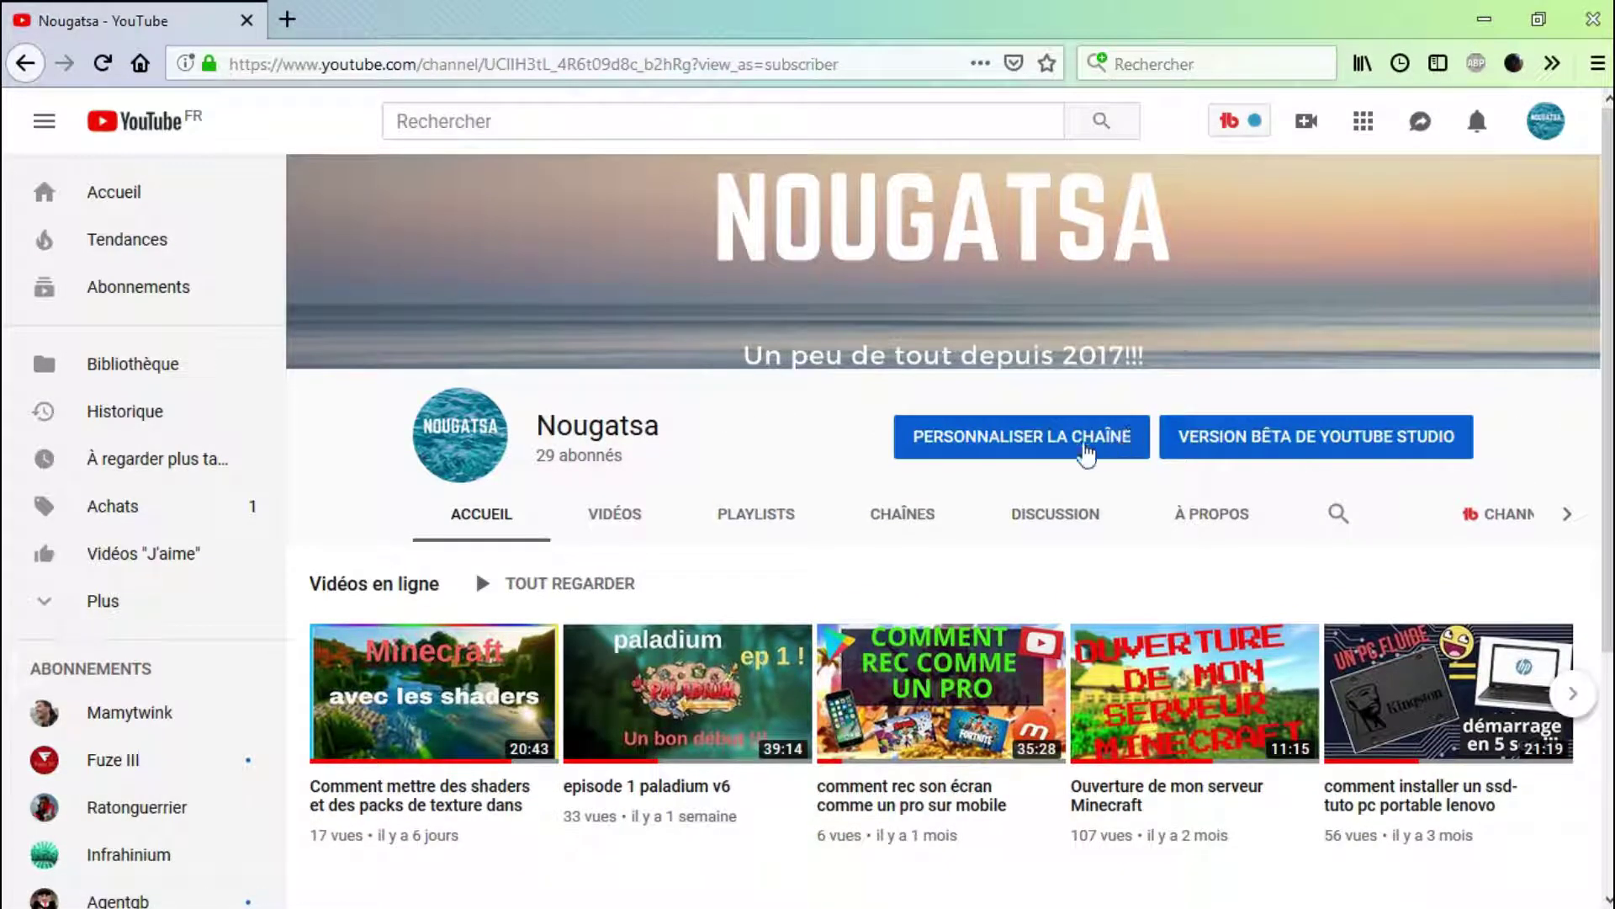
{"action": "scroll", "coordinate": [1147, 566], "scroll_direction": "down", "scroll_amount": 4}
{"action": "scroll", "coordinate": [1154, 562], "scroll_direction": "up", "scroll_amount": 4}
{"action": "left_click_drag", "start_coordinate": [538, 456], "coordinate": [624, 456]}
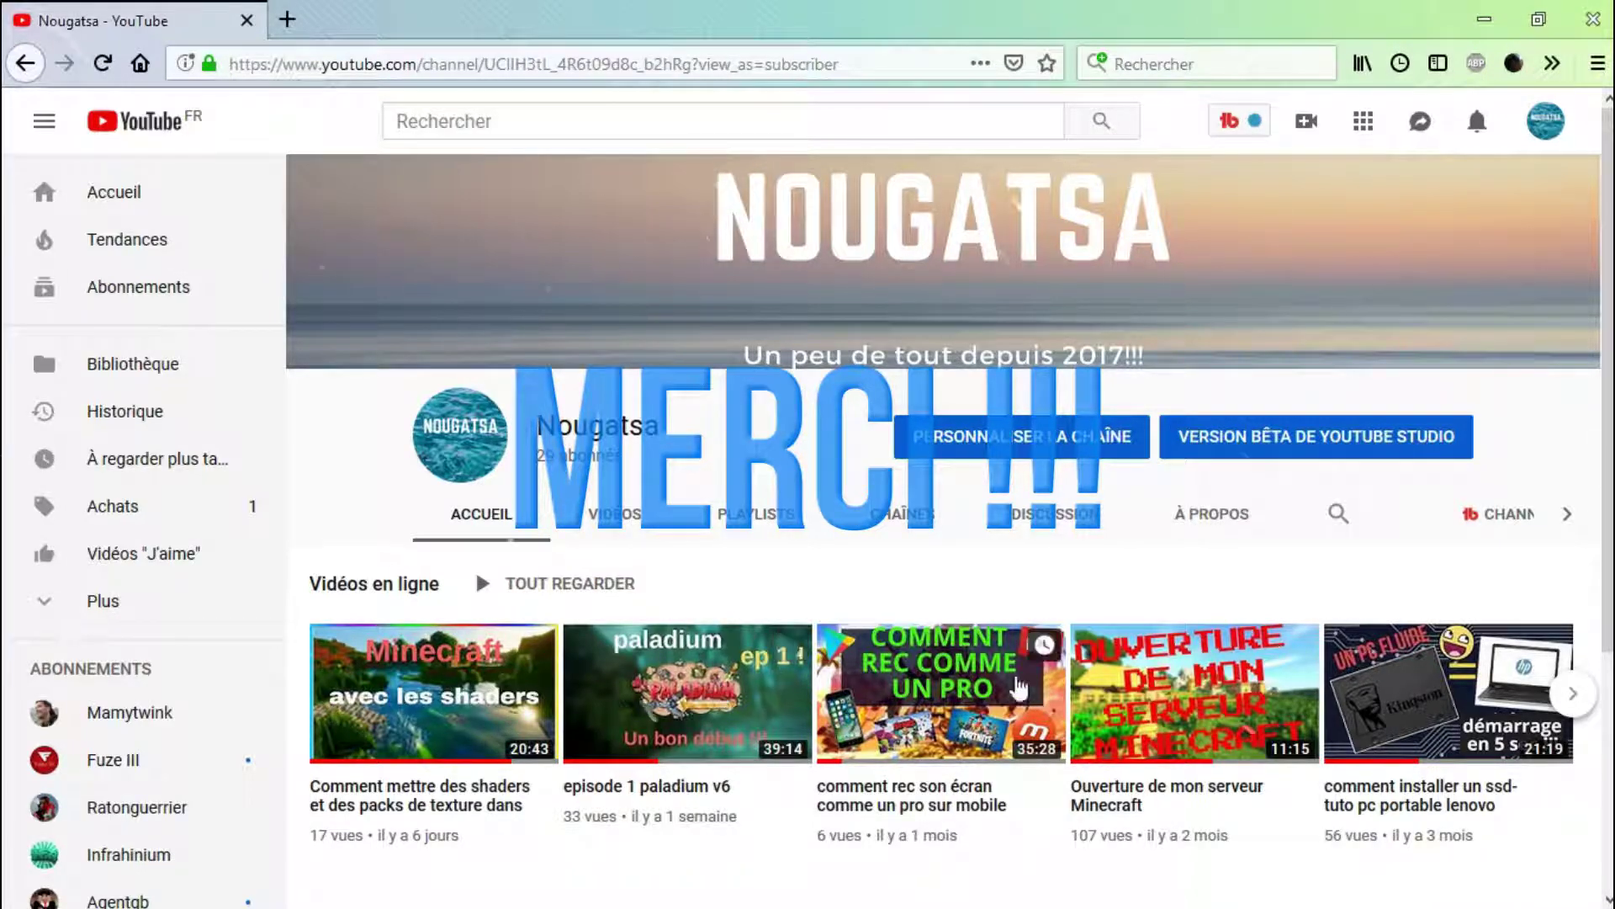
{"action": "left_click", "coordinate": [1592, 18]}
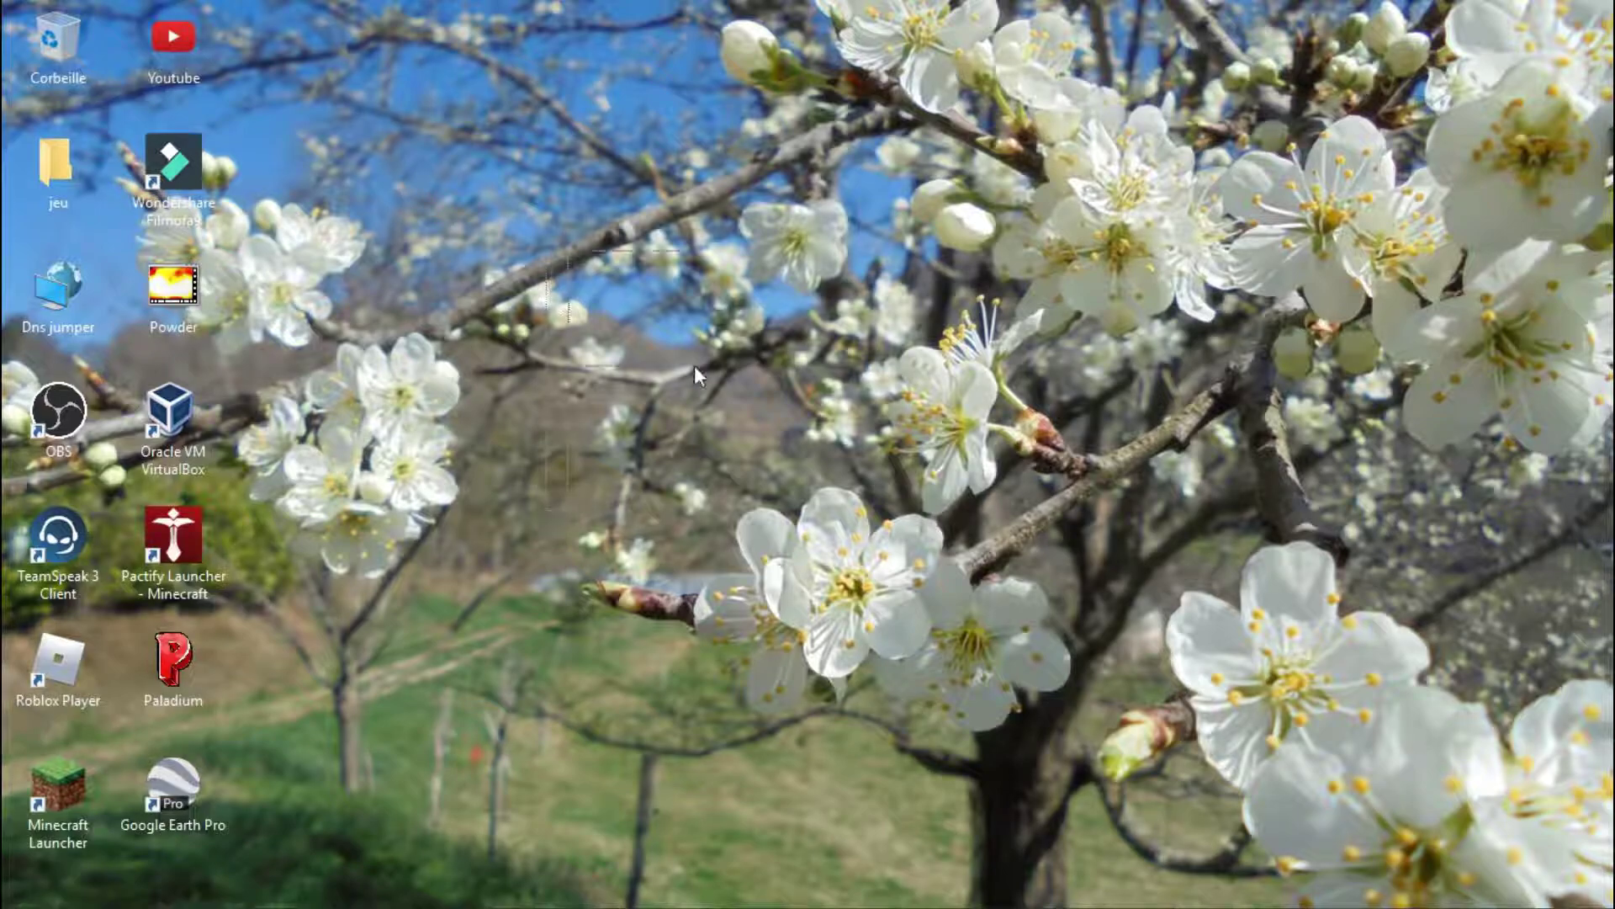
{"action": "left_click_drag", "start_coordinate": [679, 310], "coordinate": [668, 309]}
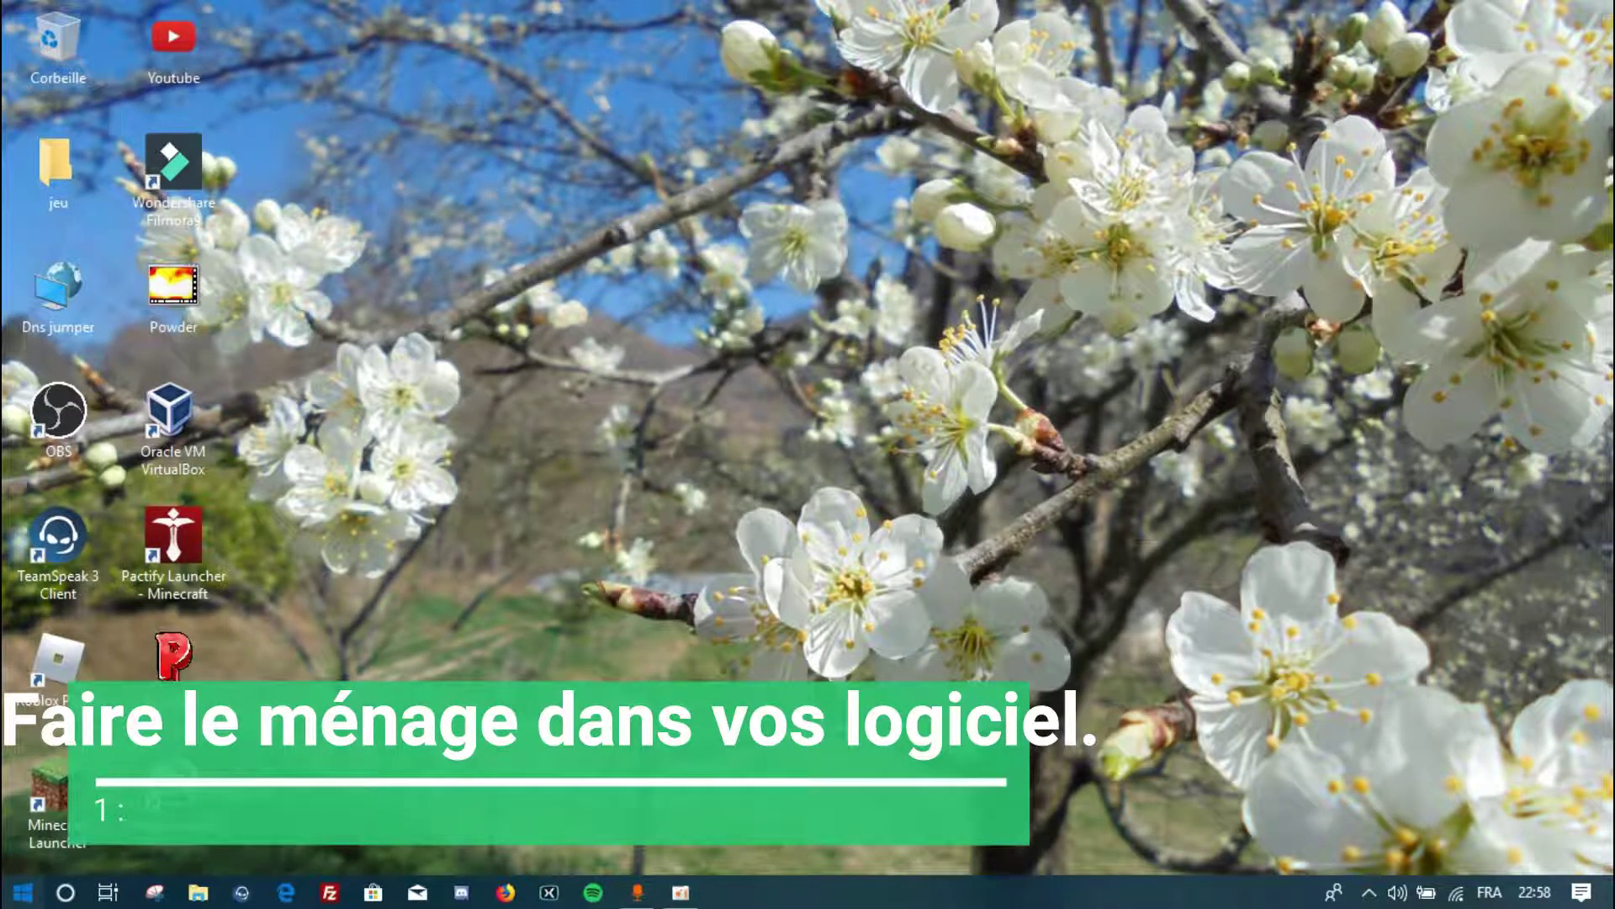
{"action": "key", "text": "super"}
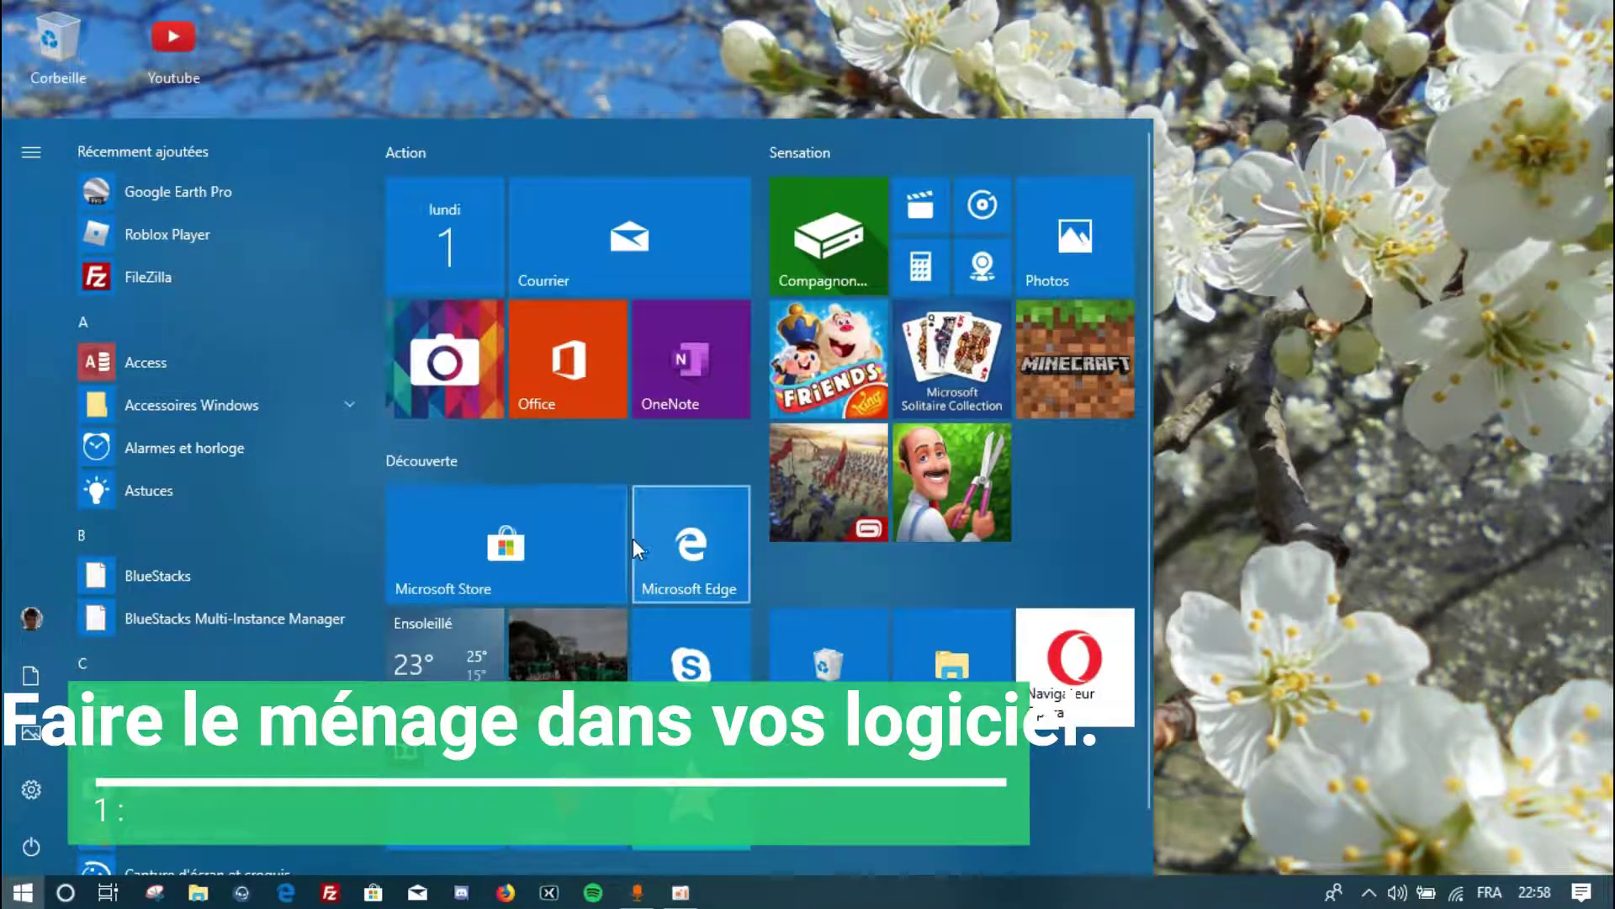
{"action": "scroll", "coordinate": [227, 328], "scroll_direction": "down", "scroll_amount": 5}
{"action": "scroll", "coordinate": [227, 346], "scroll_direction": "up", "scroll_amount": 5}
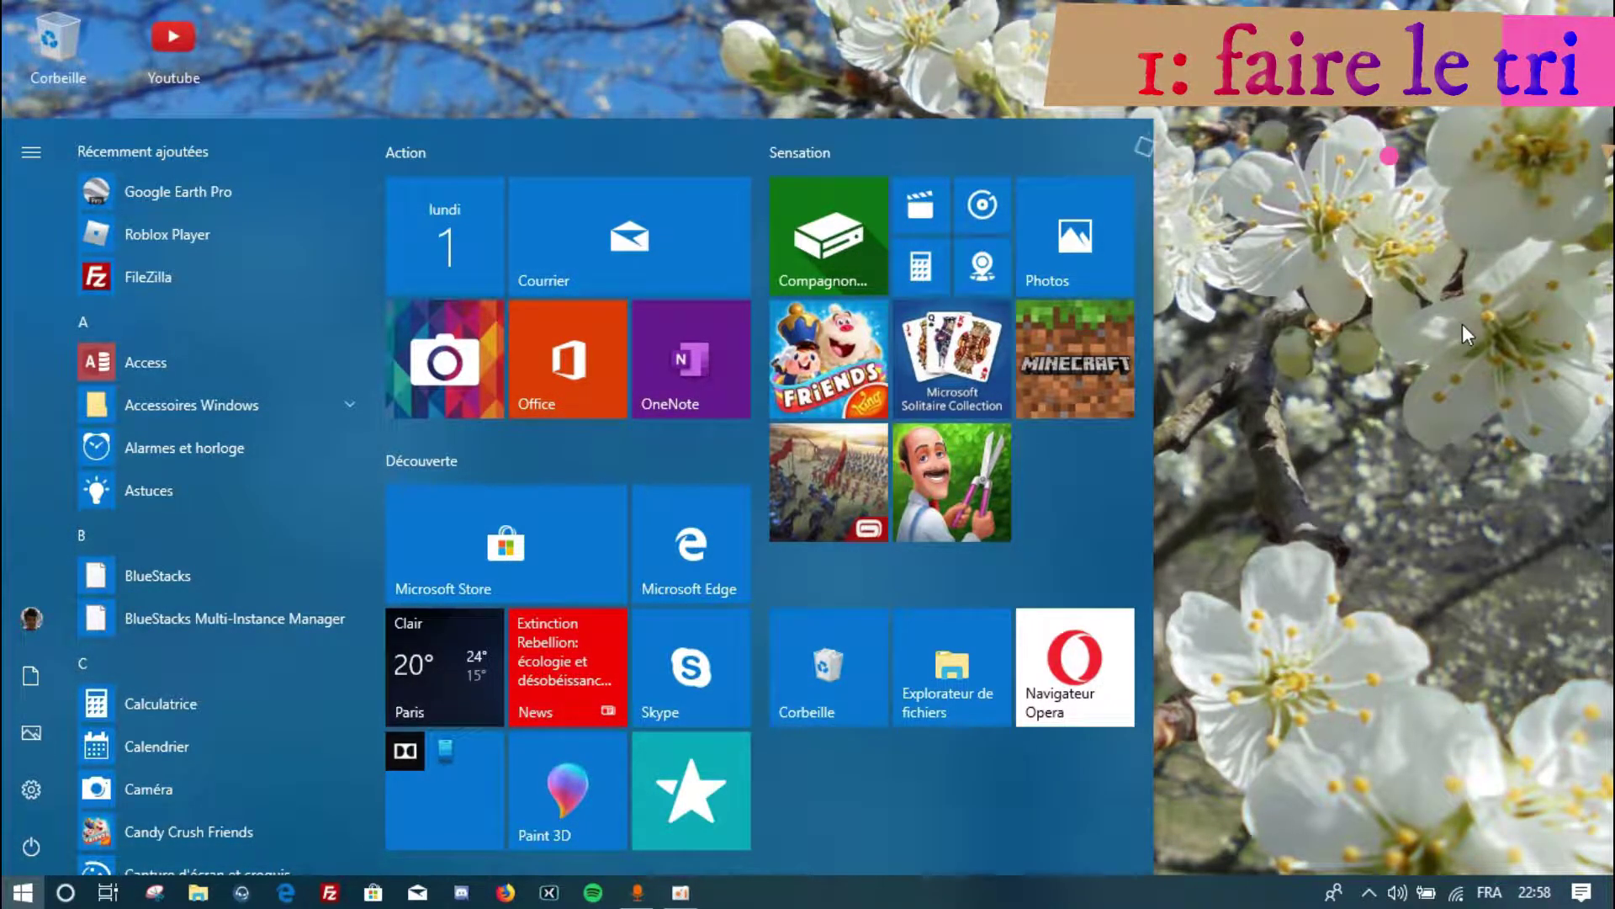
{"action": "left_click", "coordinate": [1264, 417]}
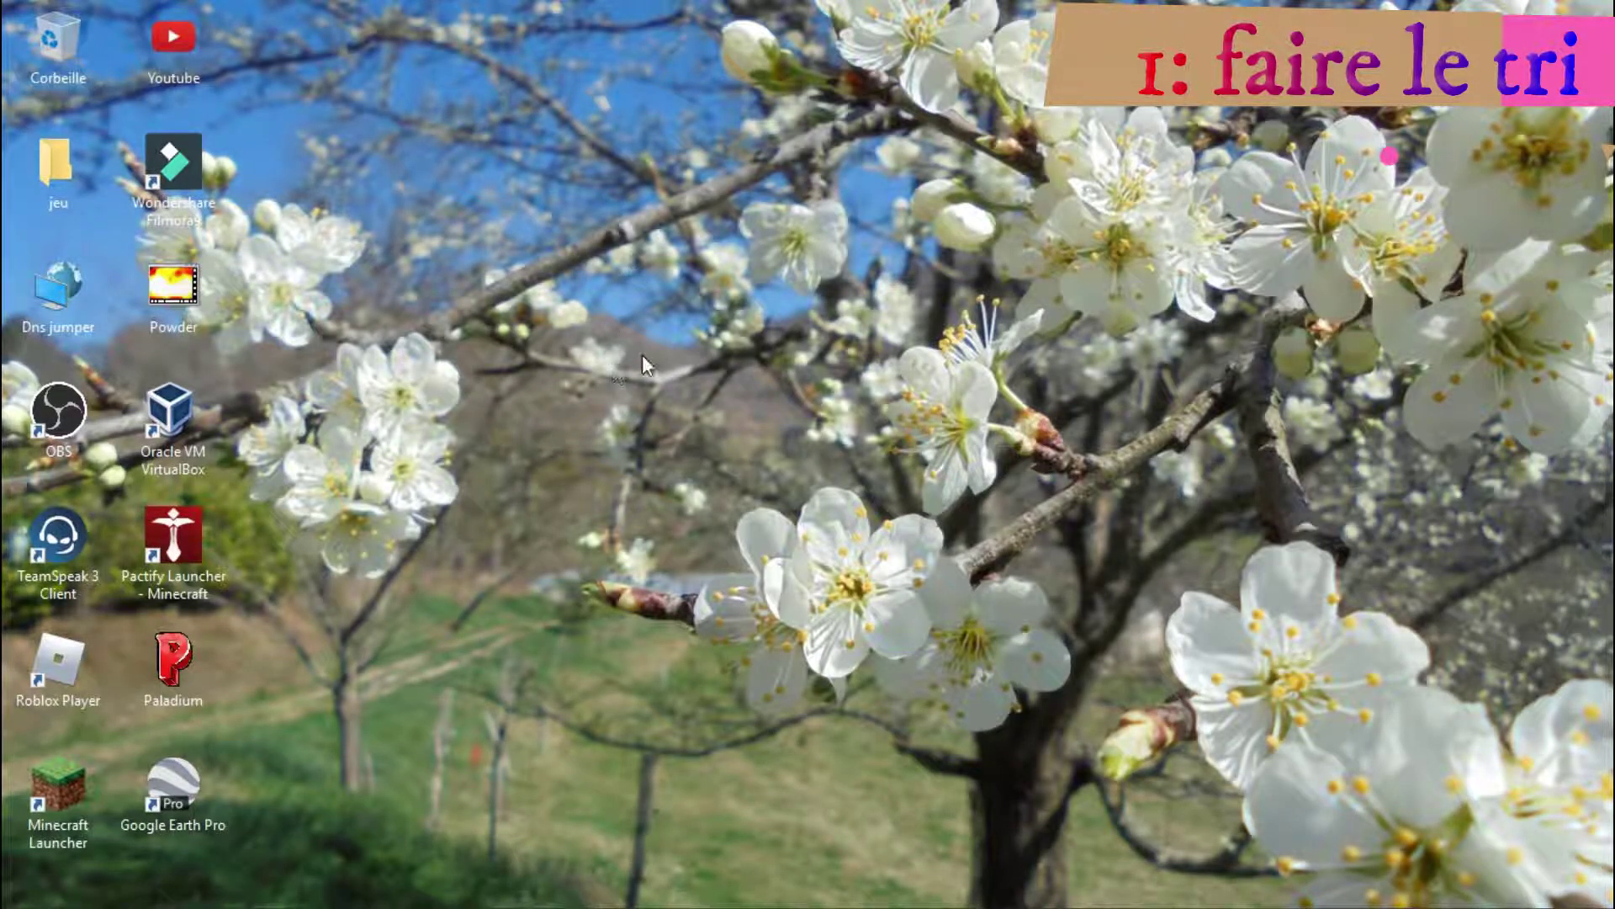
Open the Control Panel's list for uninstalling programs and maximize its window
{"action": "key", "text": "super"}
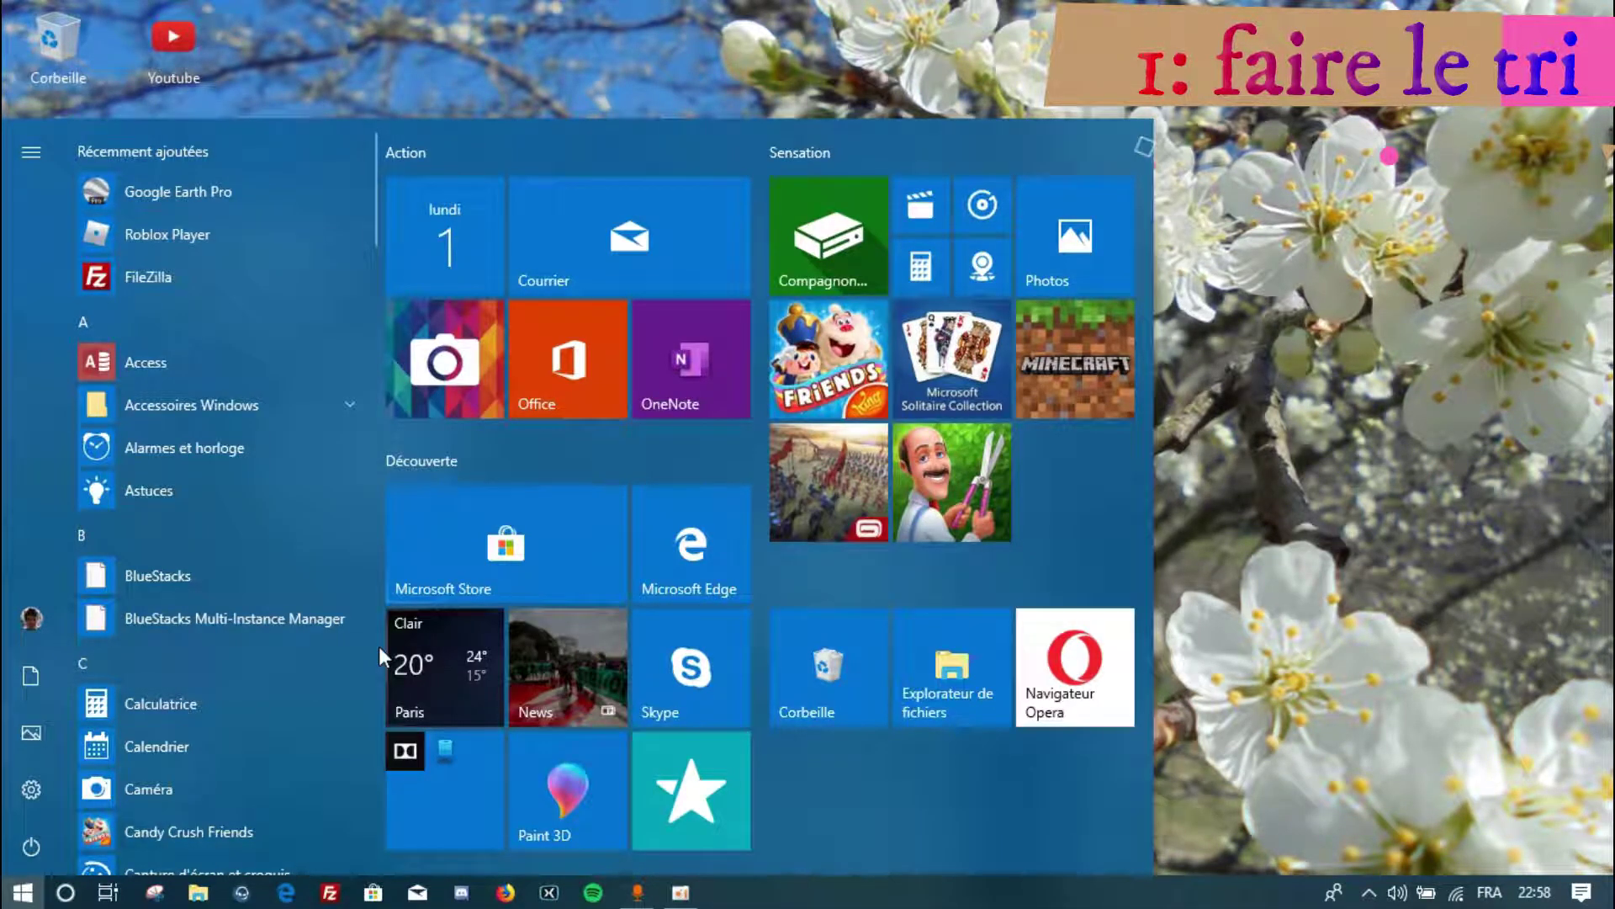
{"action": "type", "text": "pain"}
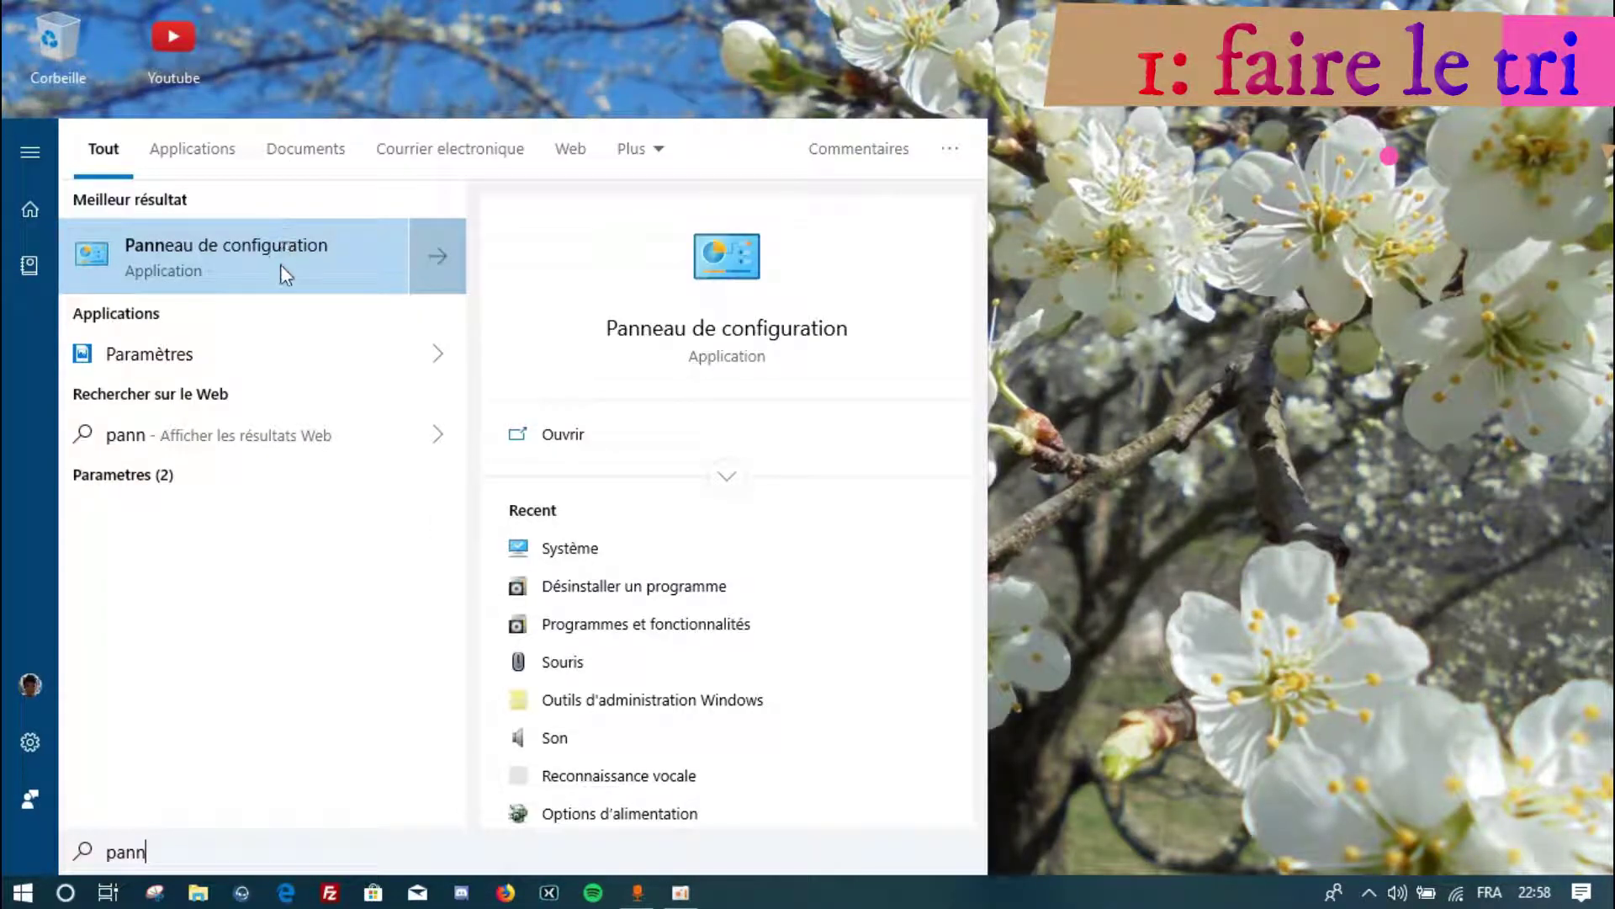
{"action": "left_click", "coordinate": [281, 265]}
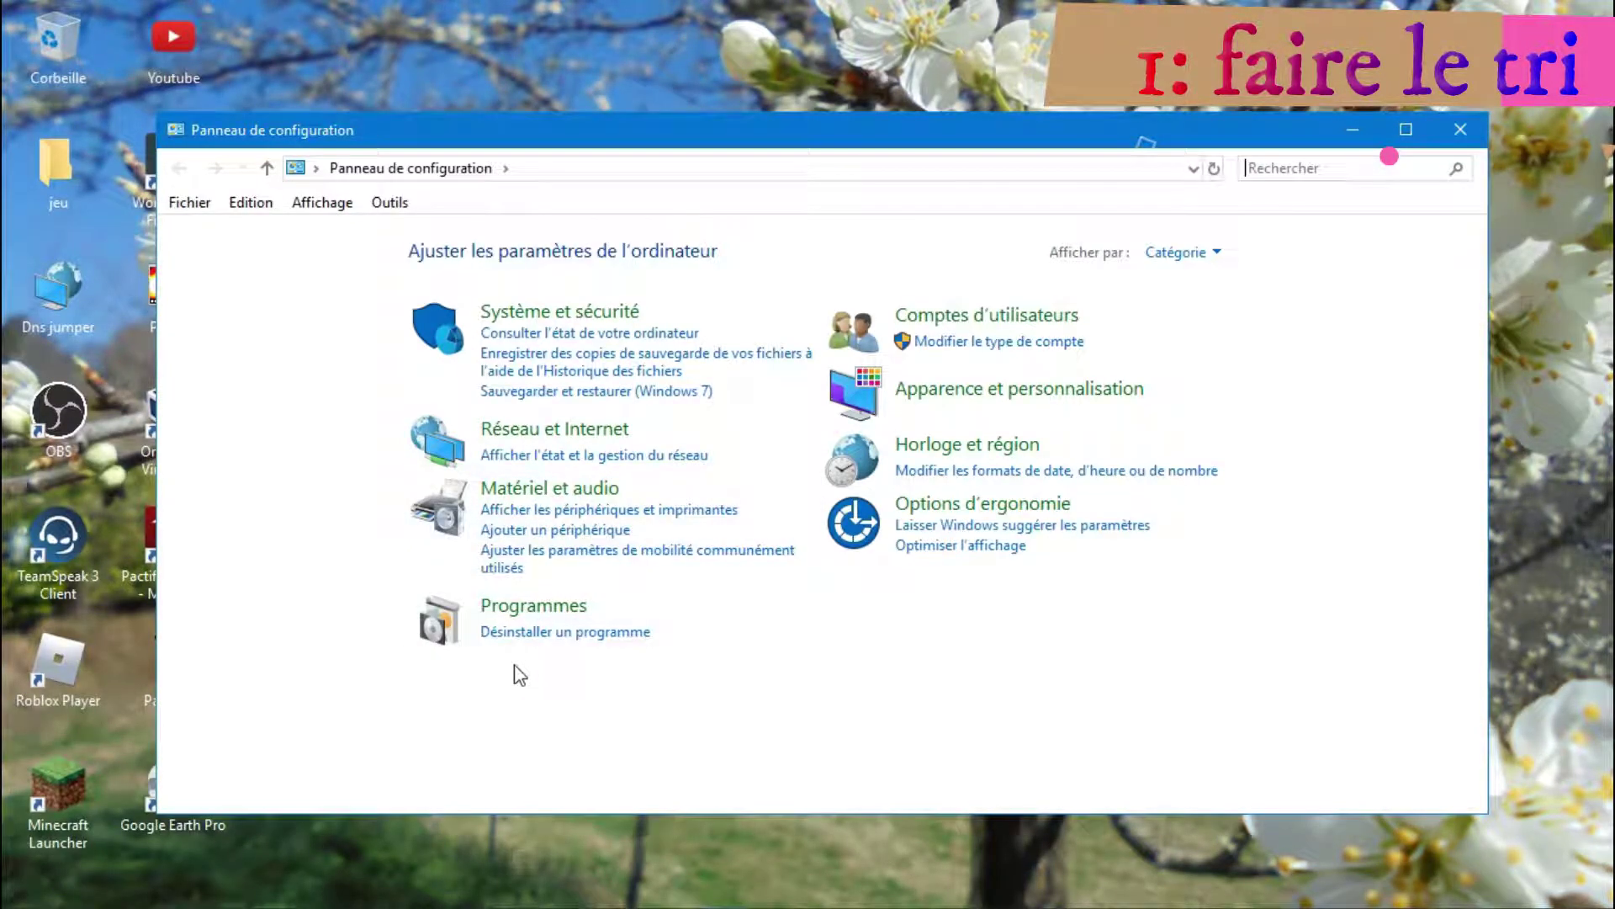
{"action": "left_click", "coordinate": [522, 635]}
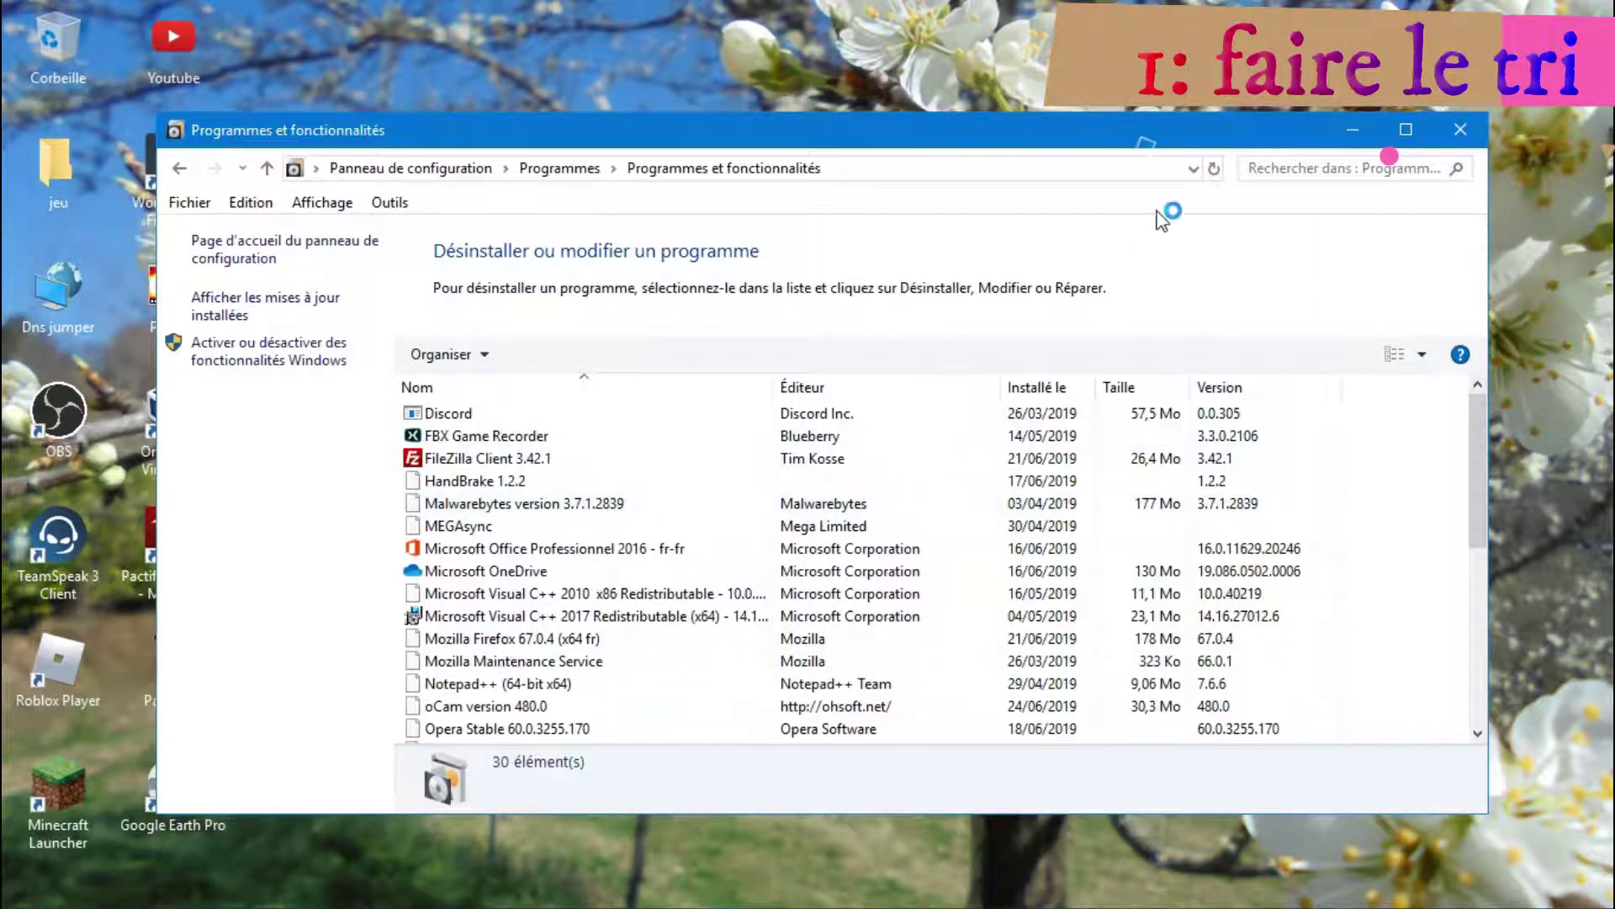
{"action": "left_click", "coordinate": [1403, 135]}
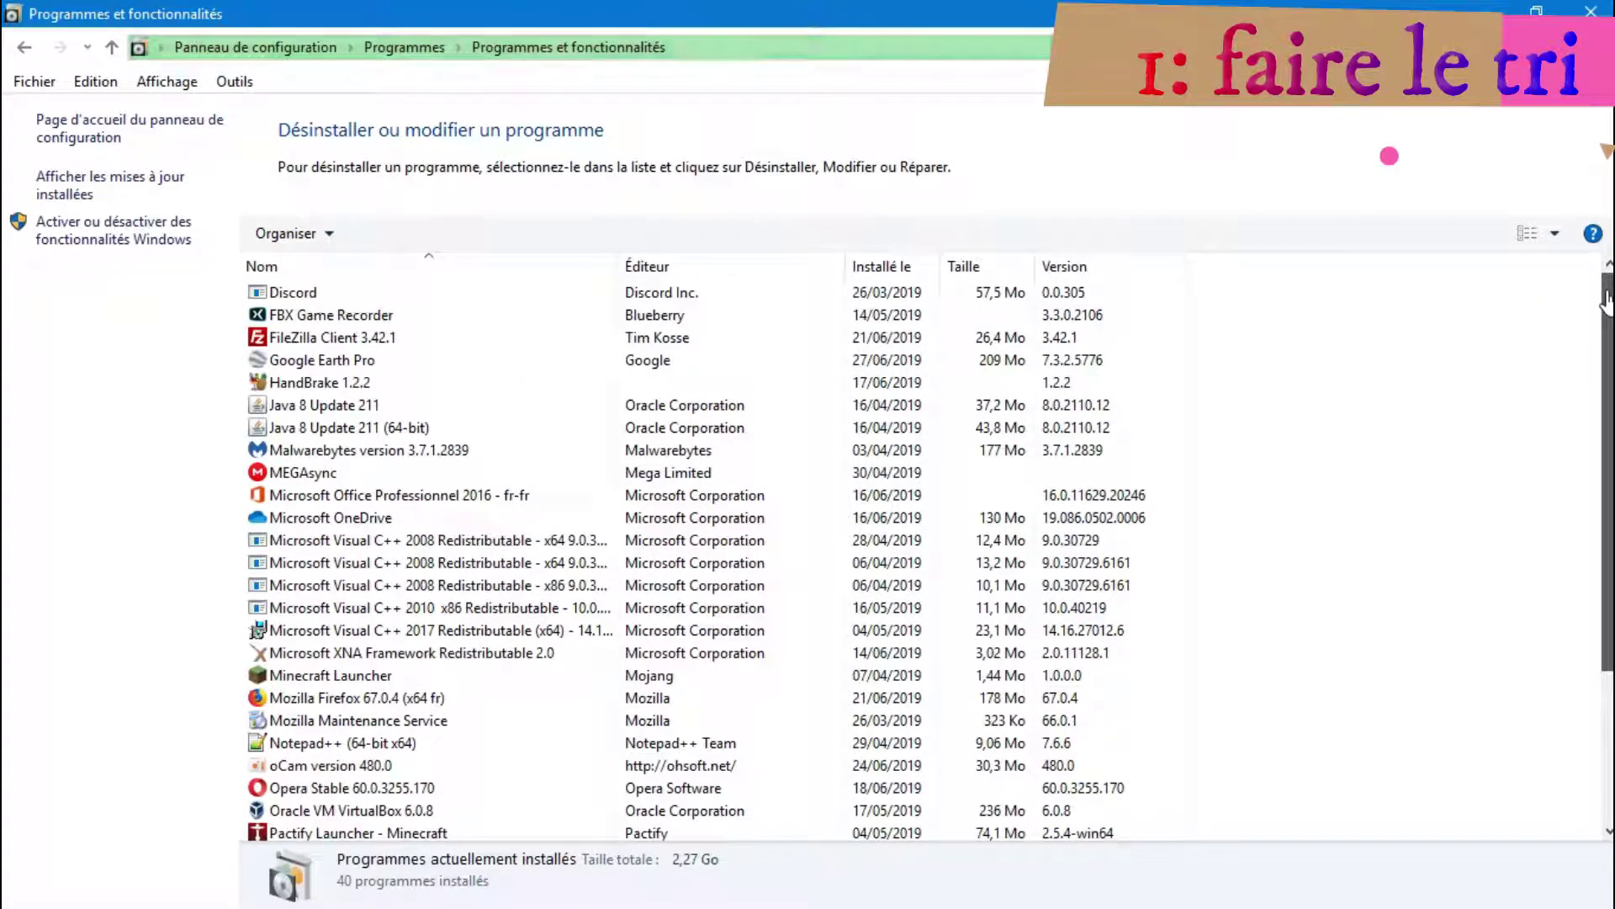
Review the whole list of installed programs for unneeded software, and close the window
{"action": "scroll", "coordinate": [589, 547], "scroll_direction": "down", "scroll_amount": 3}
{"action": "scroll", "coordinate": [552, 595], "scroll_direction": "down", "scroll_amount": 3}
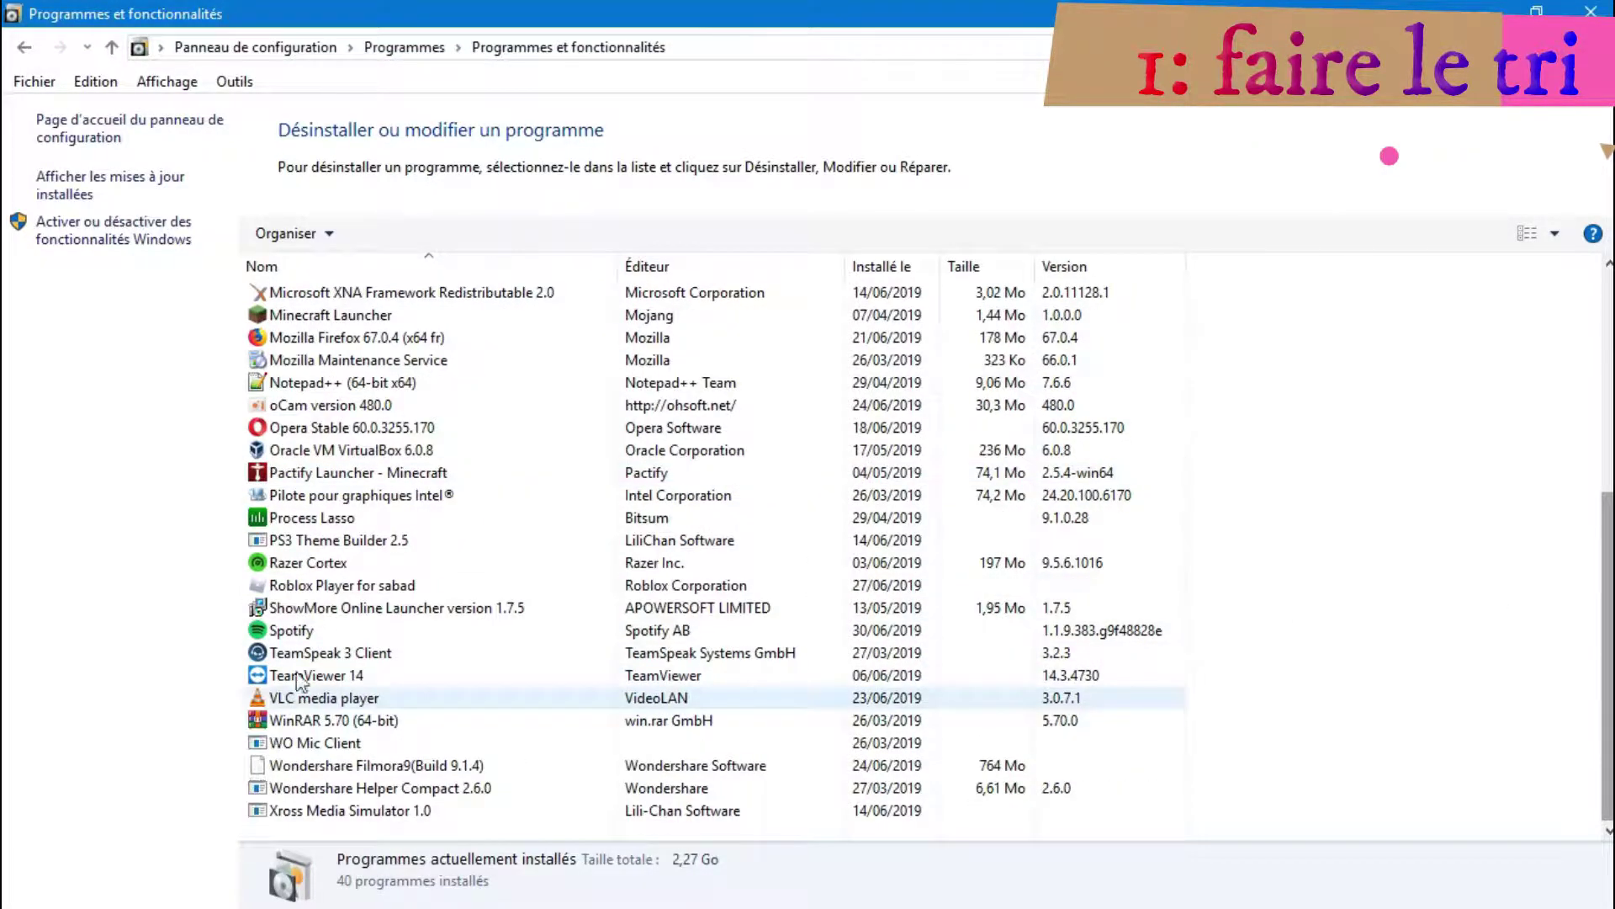
{"action": "left_click", "coordinate": [1591, 10]}
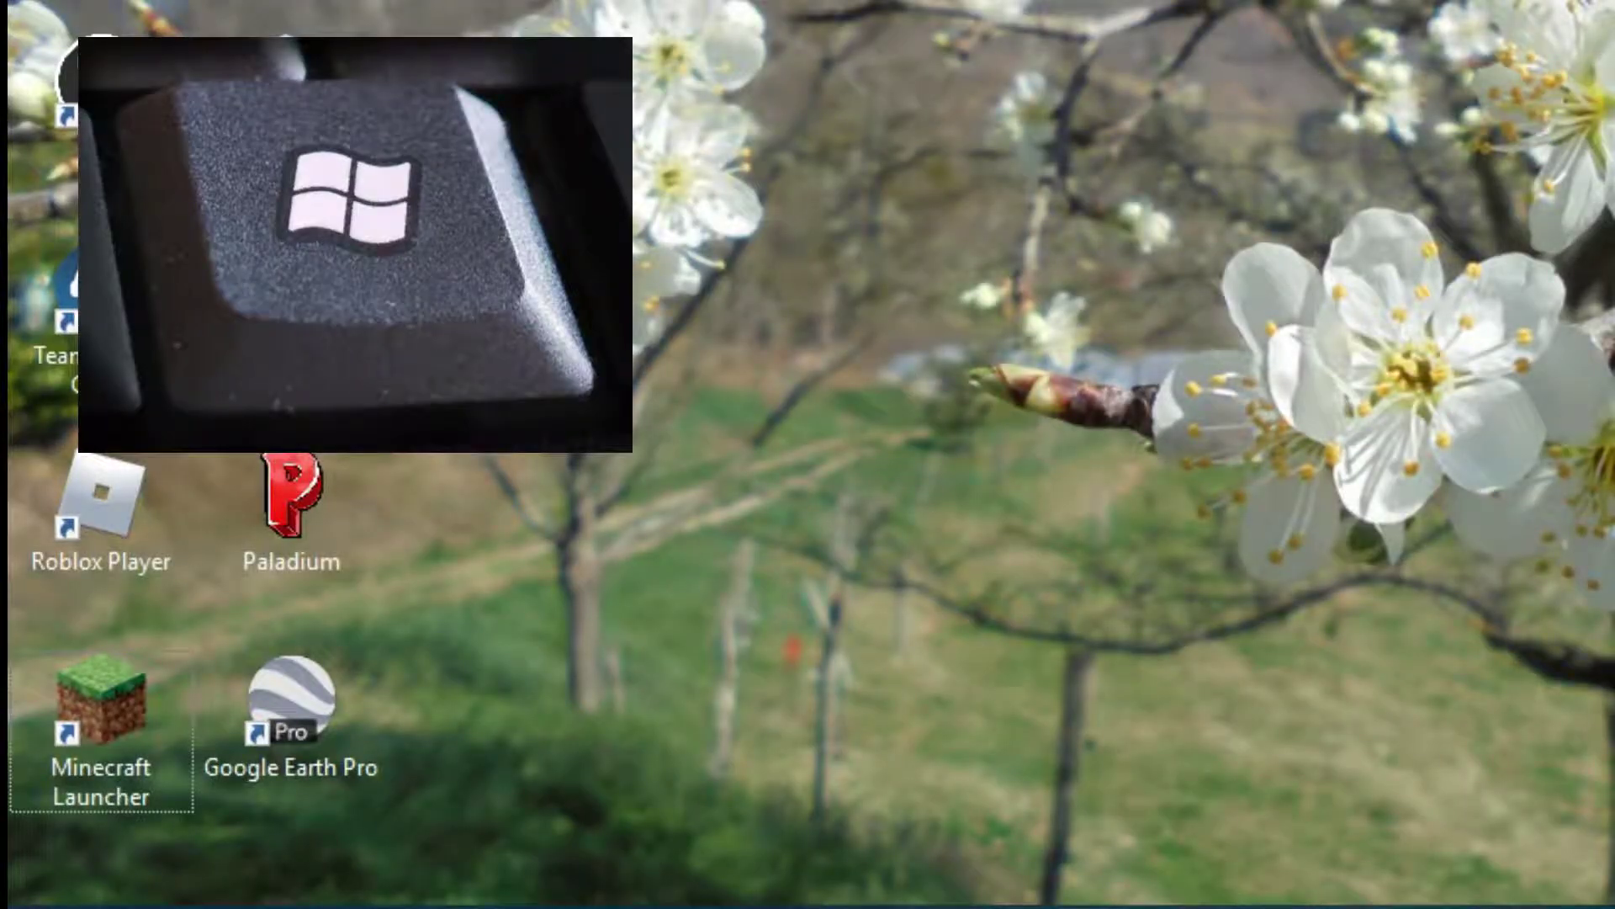
Open the Windows Temp folder by running the command temp, and maximize its window
{"action": "key", "text": "super+r"}
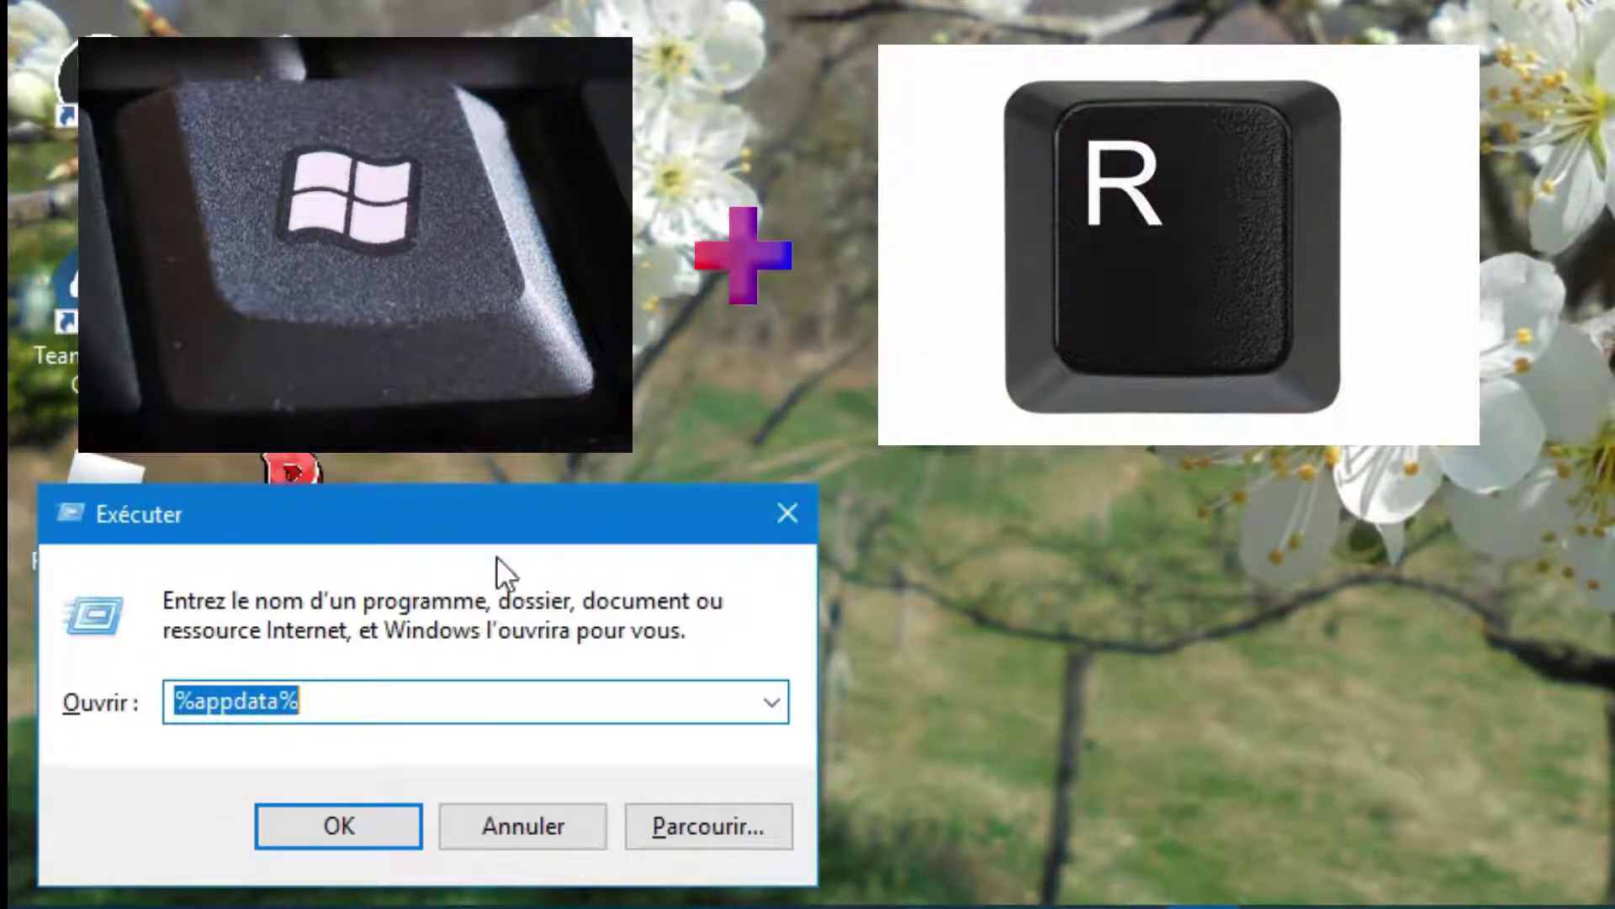
{"action": "left_click_drag", "start_coordinate": [225, 489], "coordinate": [913, 183]}
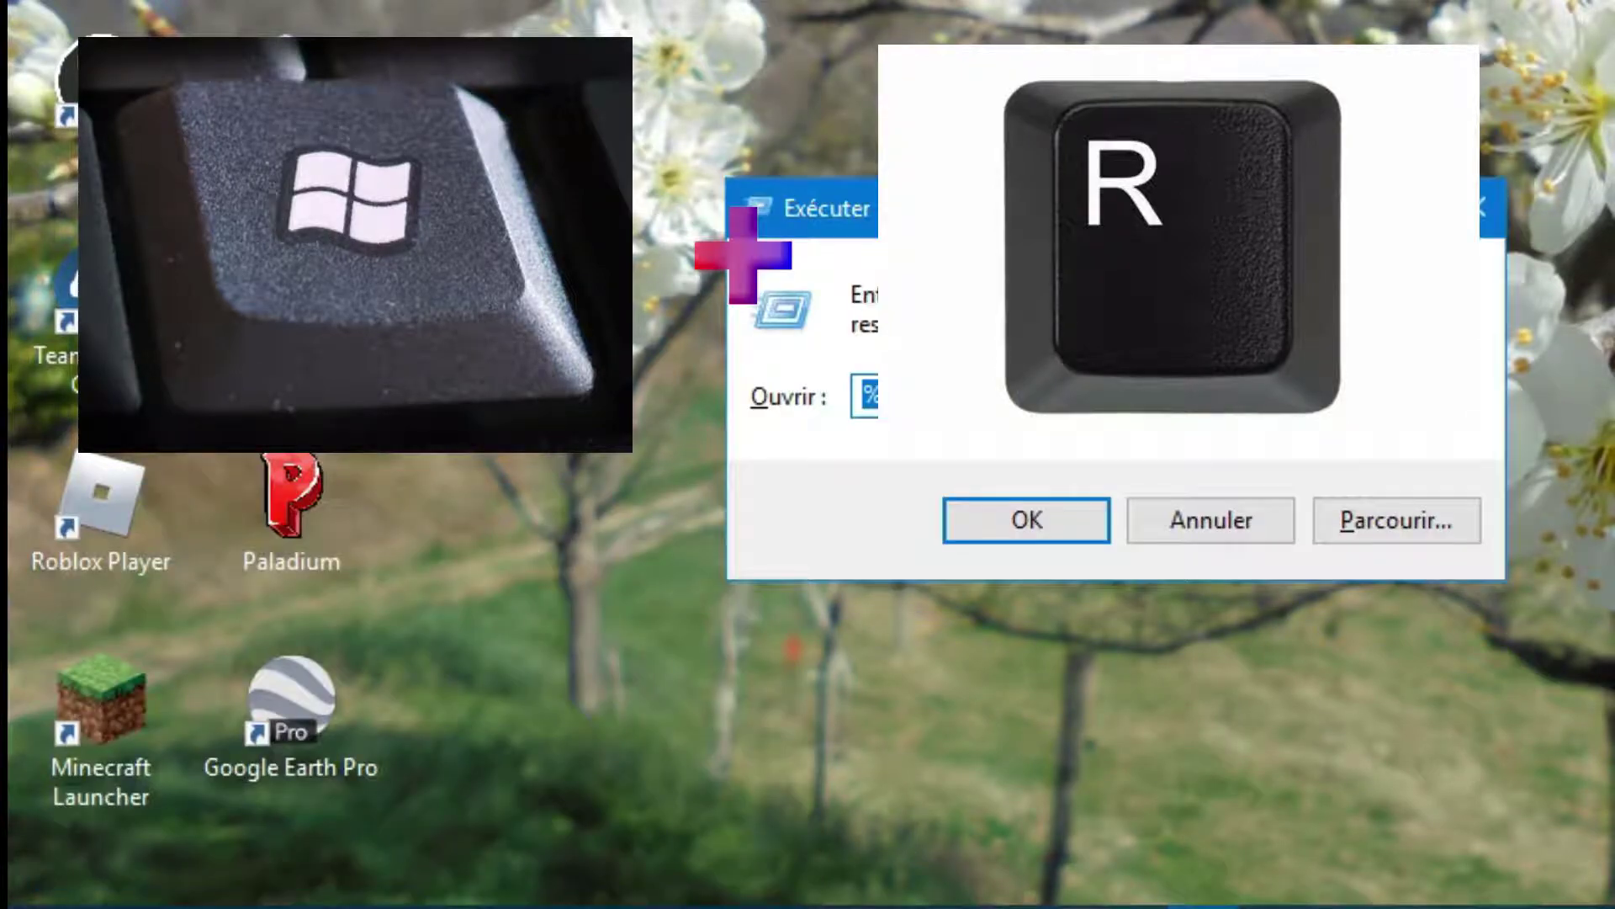
{"action": "left_click", "coordinate": [1464, 397]}
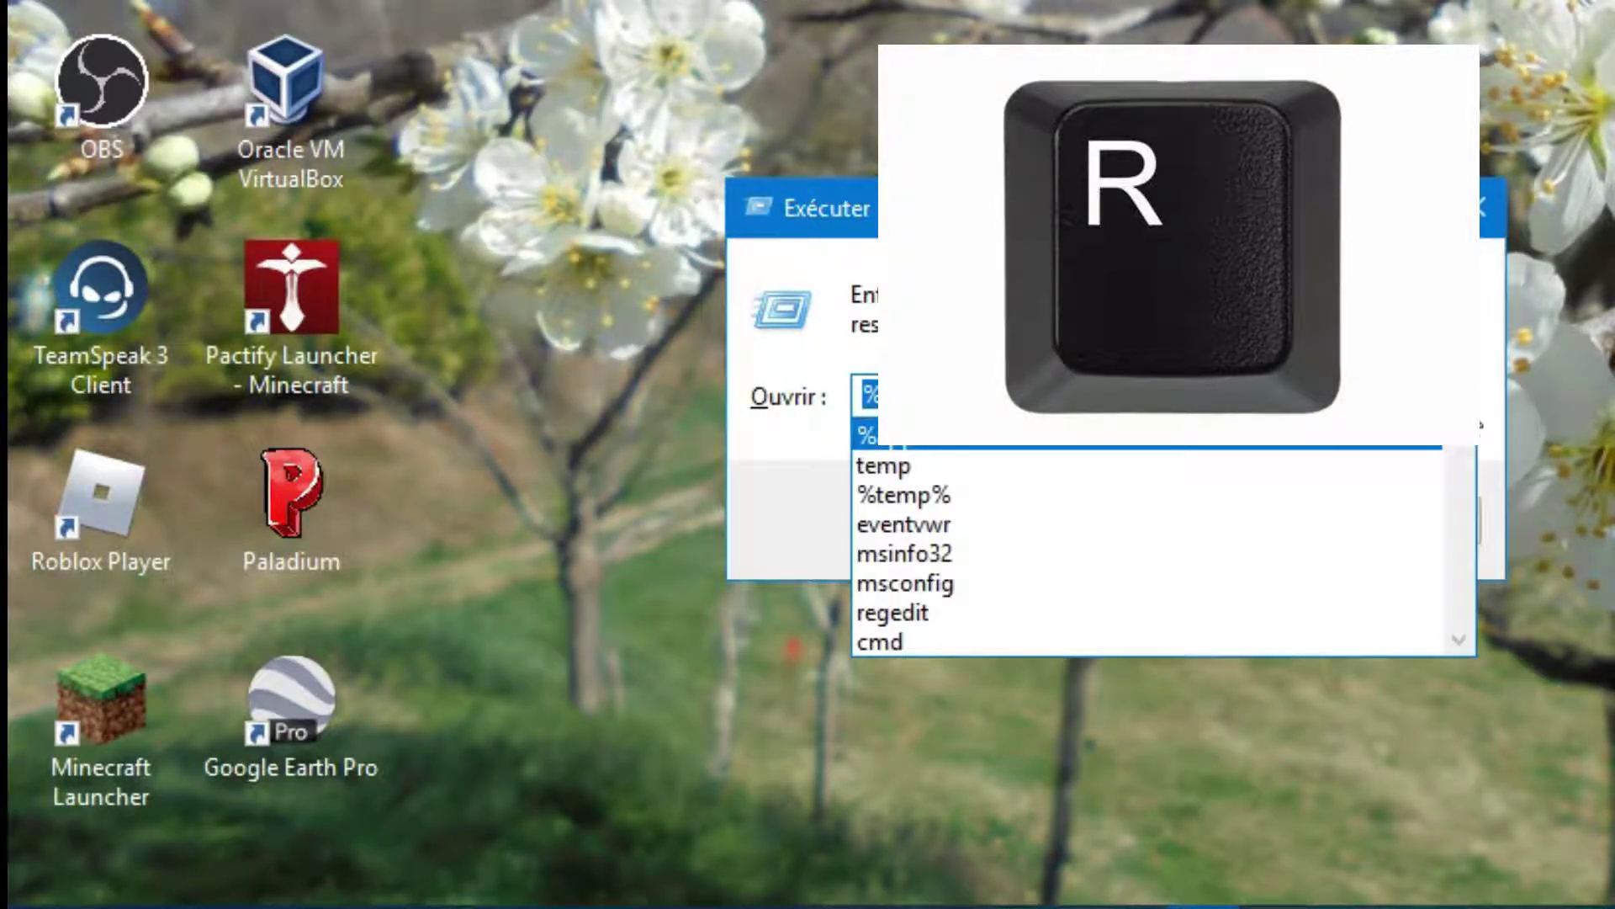
{"action": "left_click", "coordinate": [1056, 467]}
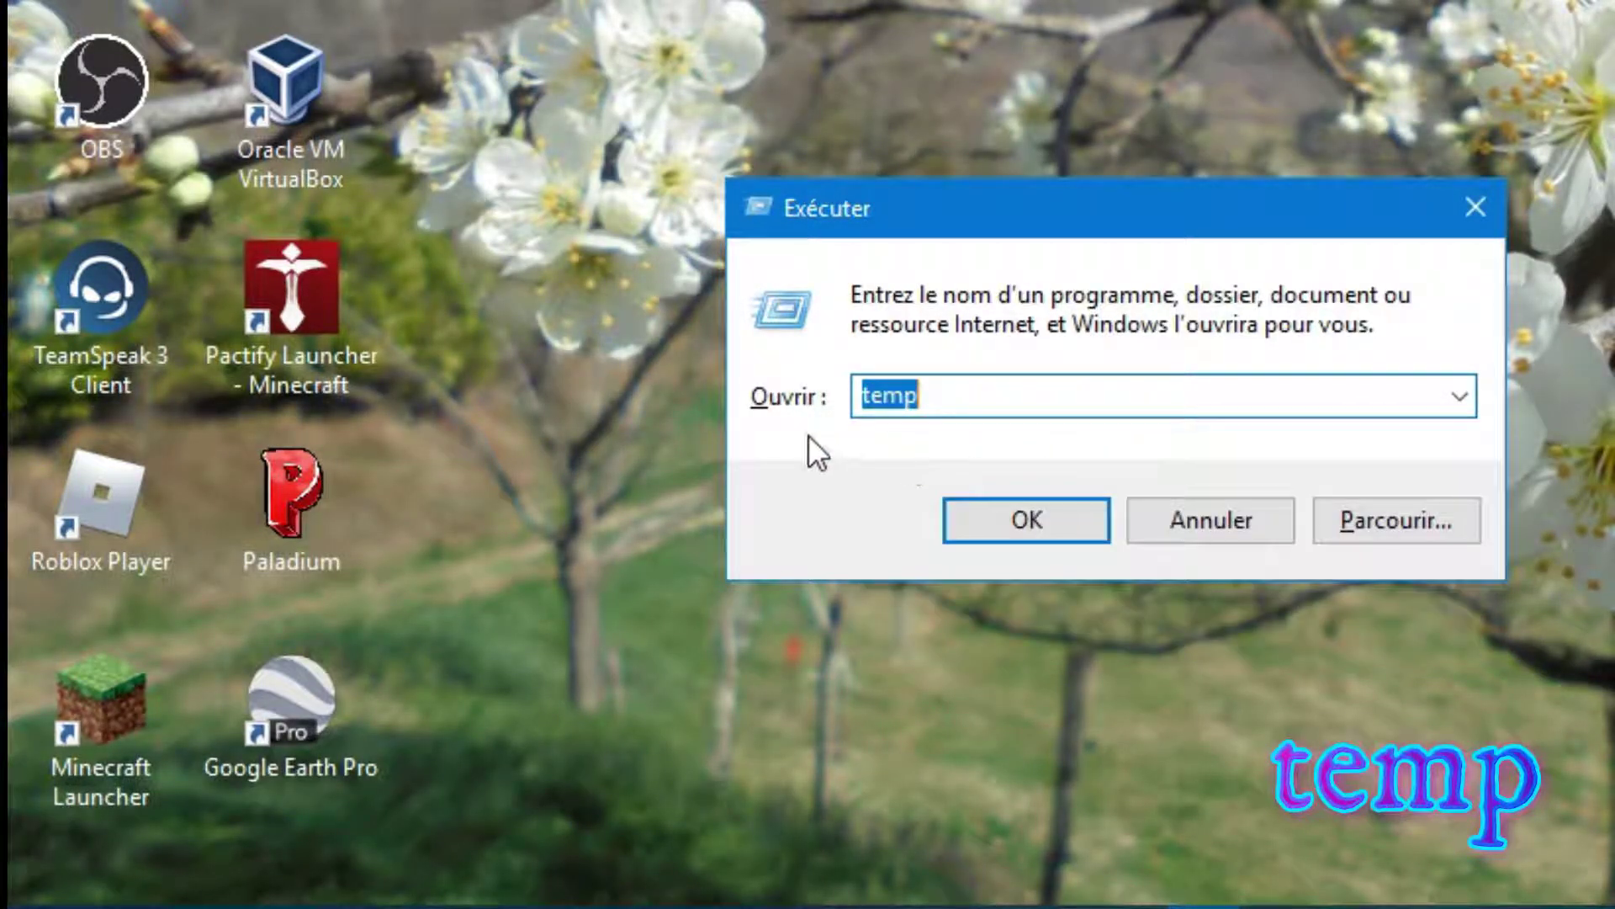
{"action": "left_click", "coordinate": [972, 405]}
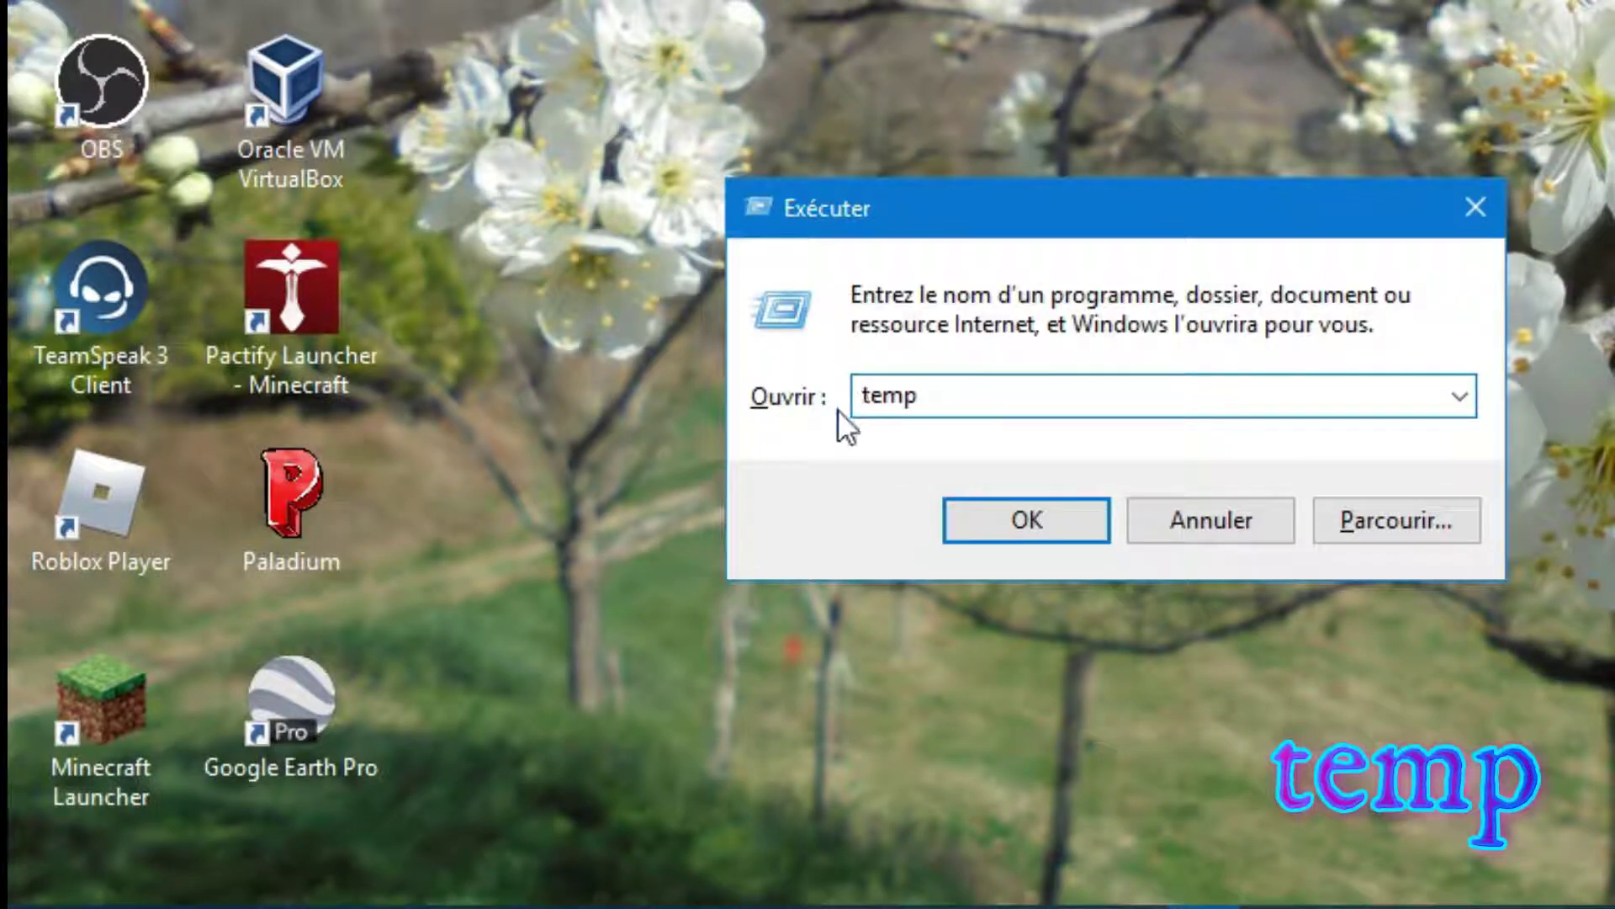
{"action": "left_click", "coordinate": [1018, 521]}
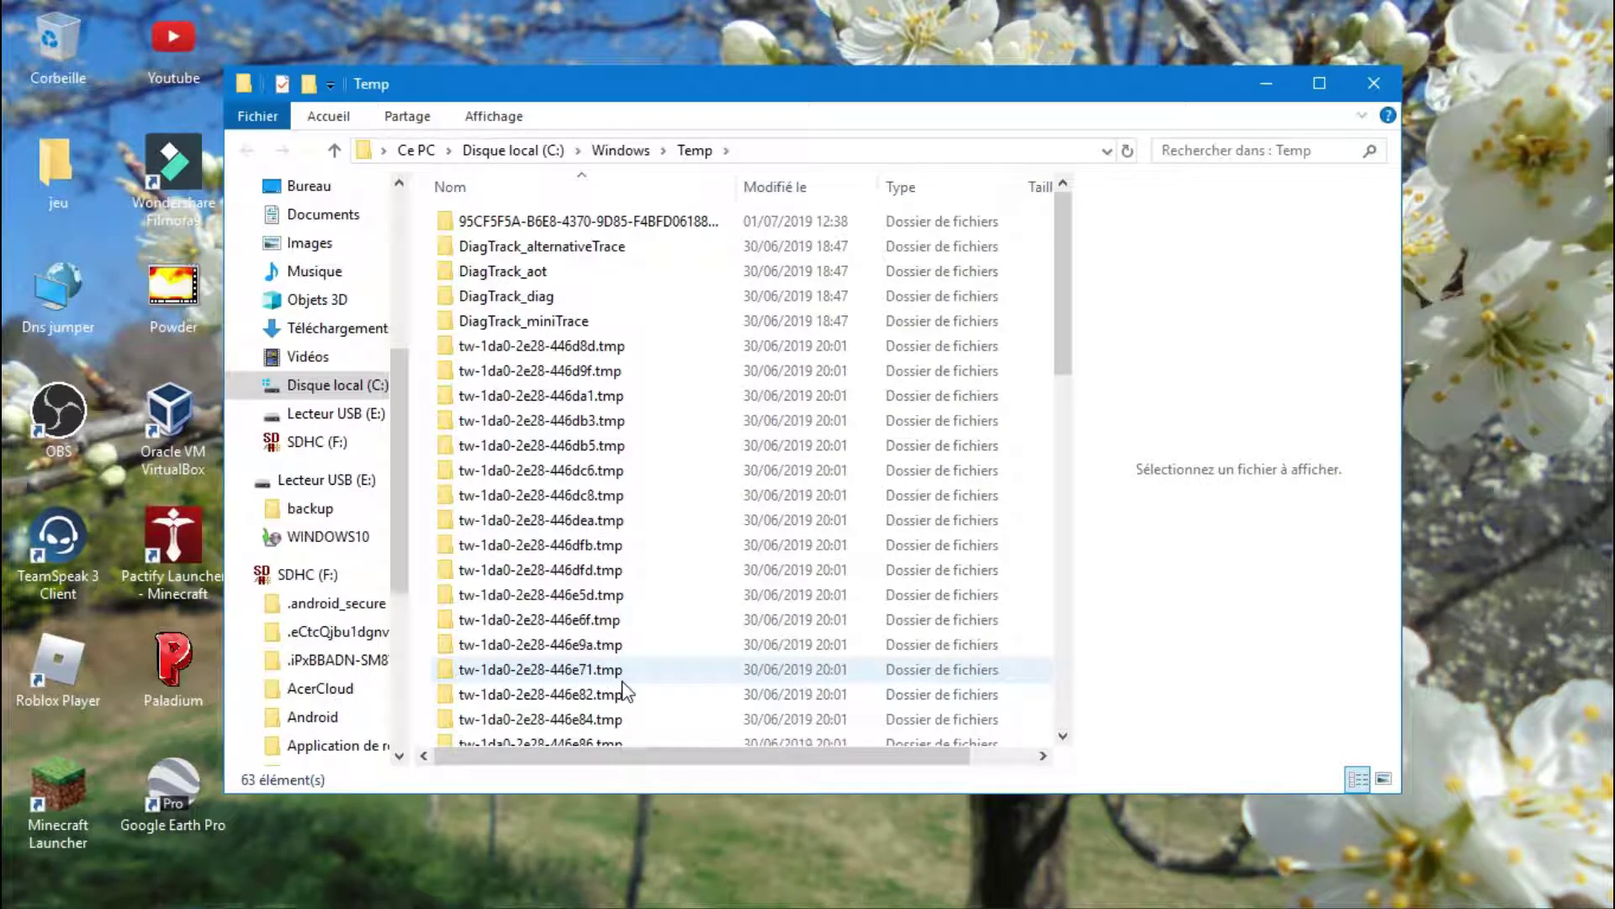
{"action": "left_click", "coordinate": [1319, 83]}
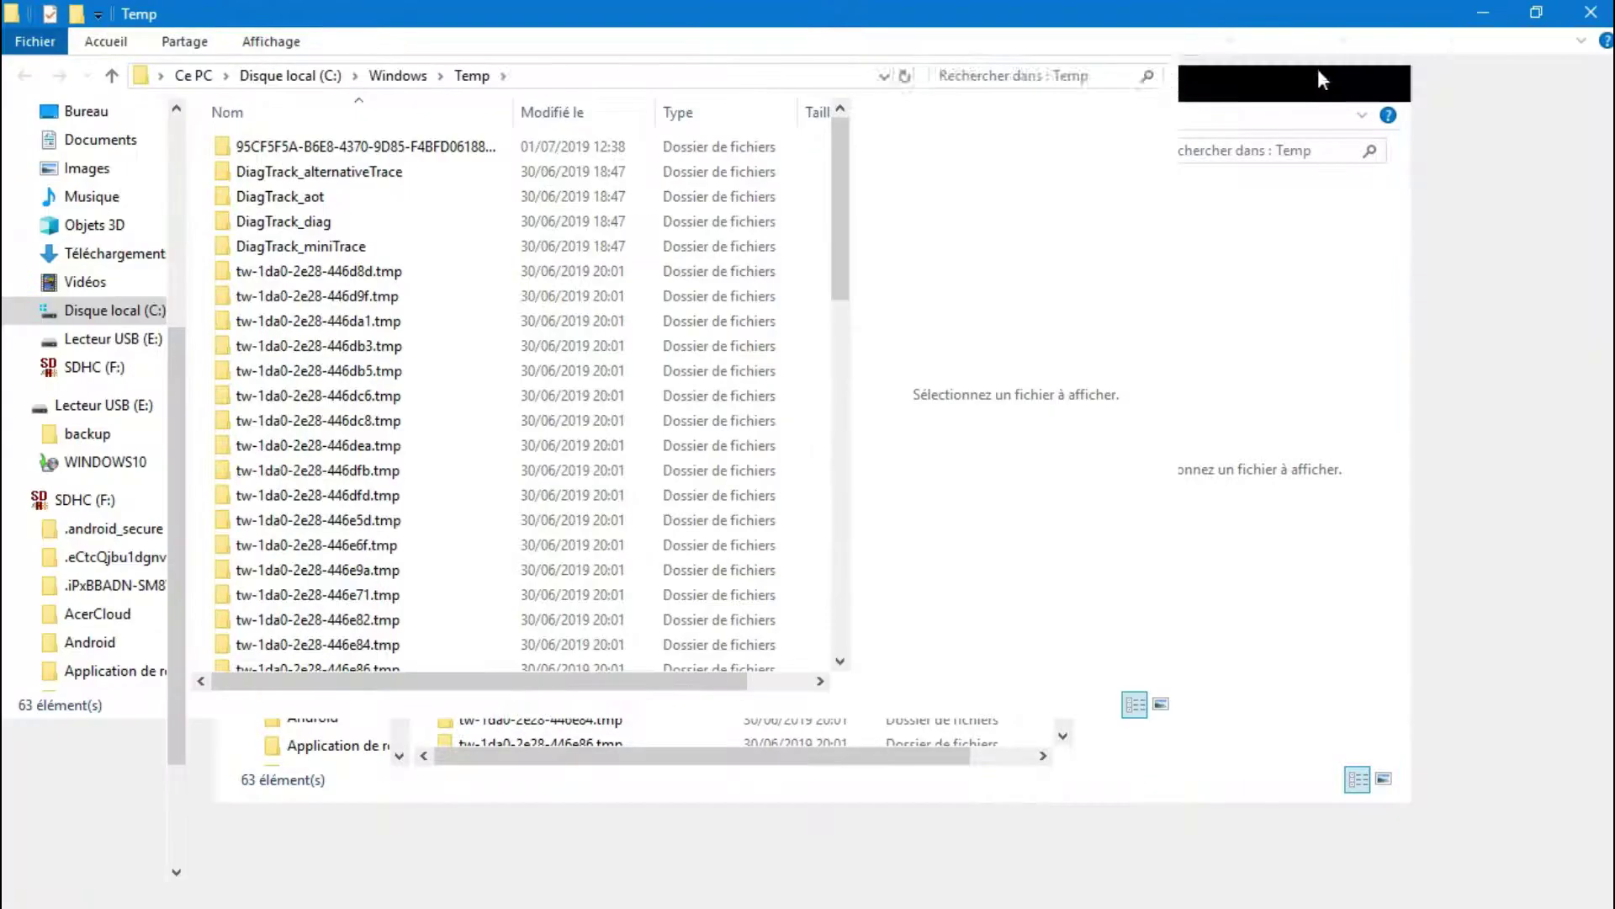
{"action": "left_click_drag", "start_coordinate": [1280, 192], "coordinate": [1178, 155]}
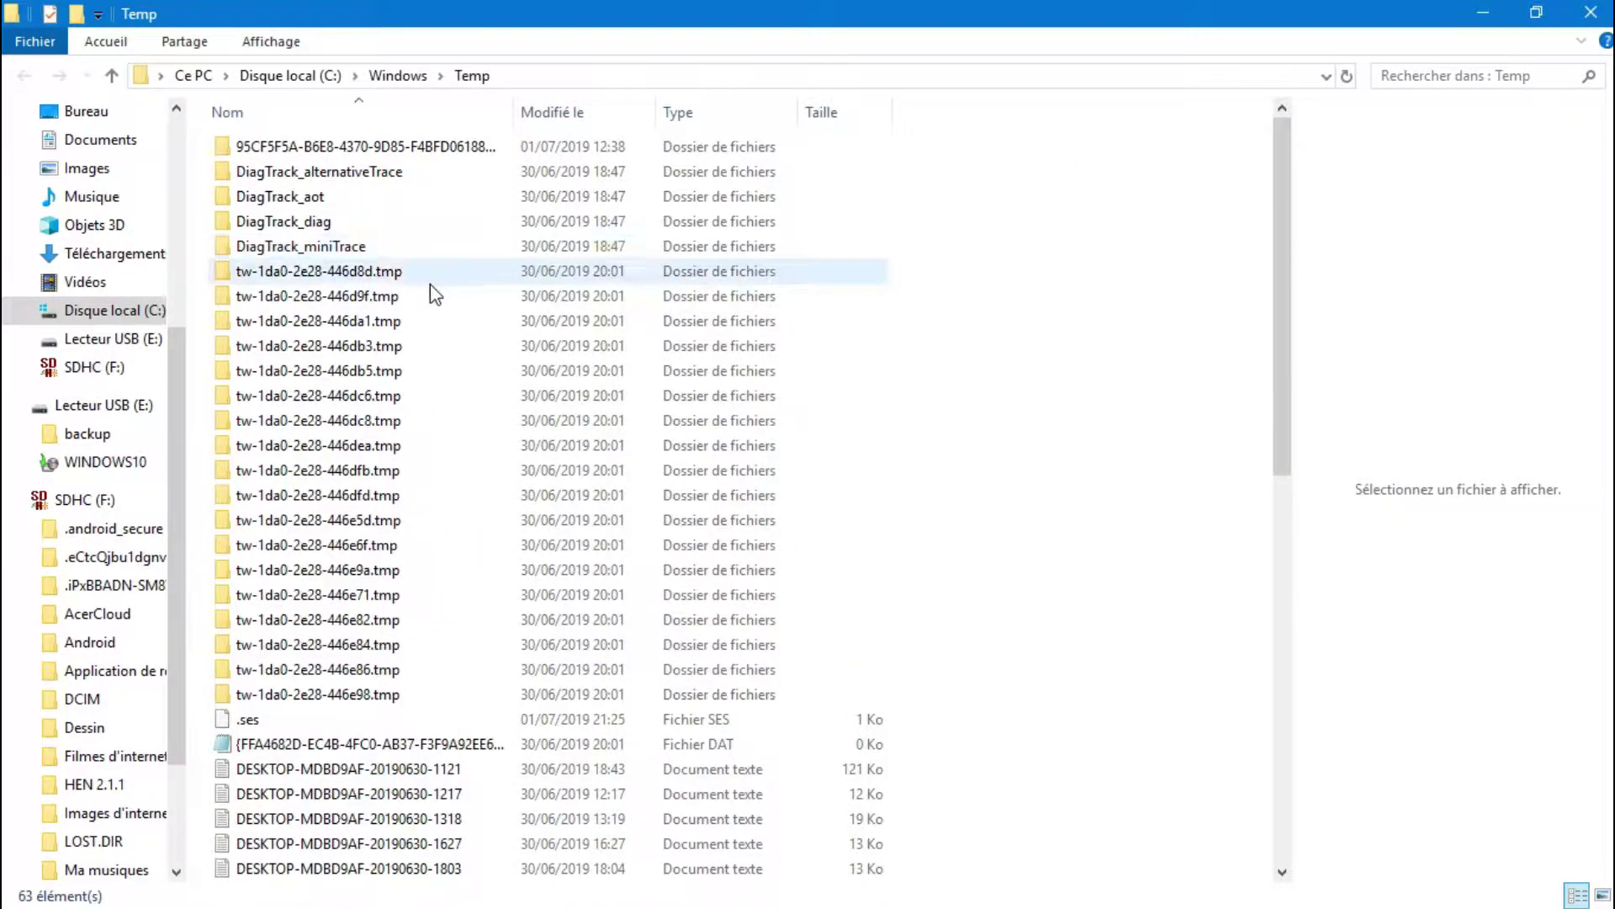
Examine the contents of the Temp folder, including the text inside the mat-debug-4232 file
{"action": "scroll", "coordinate": [465, 454], "scroll_direction": "down", "scroll_amount": 10}
{"action": "double_click", "coordinate": [412, 503]}
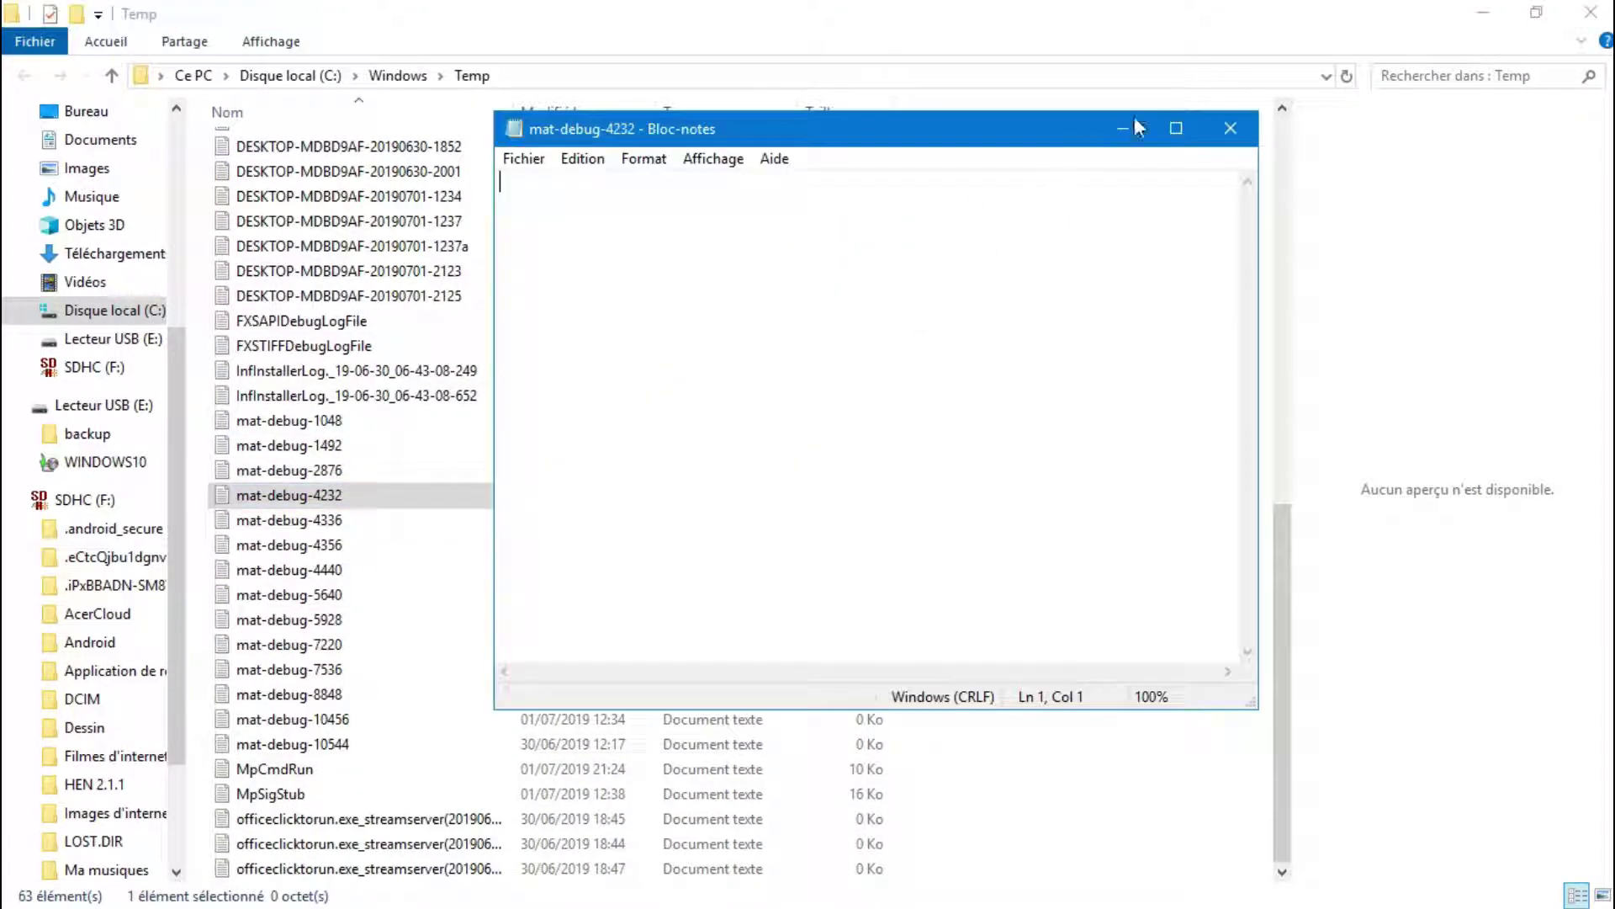
{"action": "left_click", "coordinate": [1236, 119]}
{"action": "left_click_drag", "start_coordinate": [1279, 520], "coordinate": [1318, 120]}
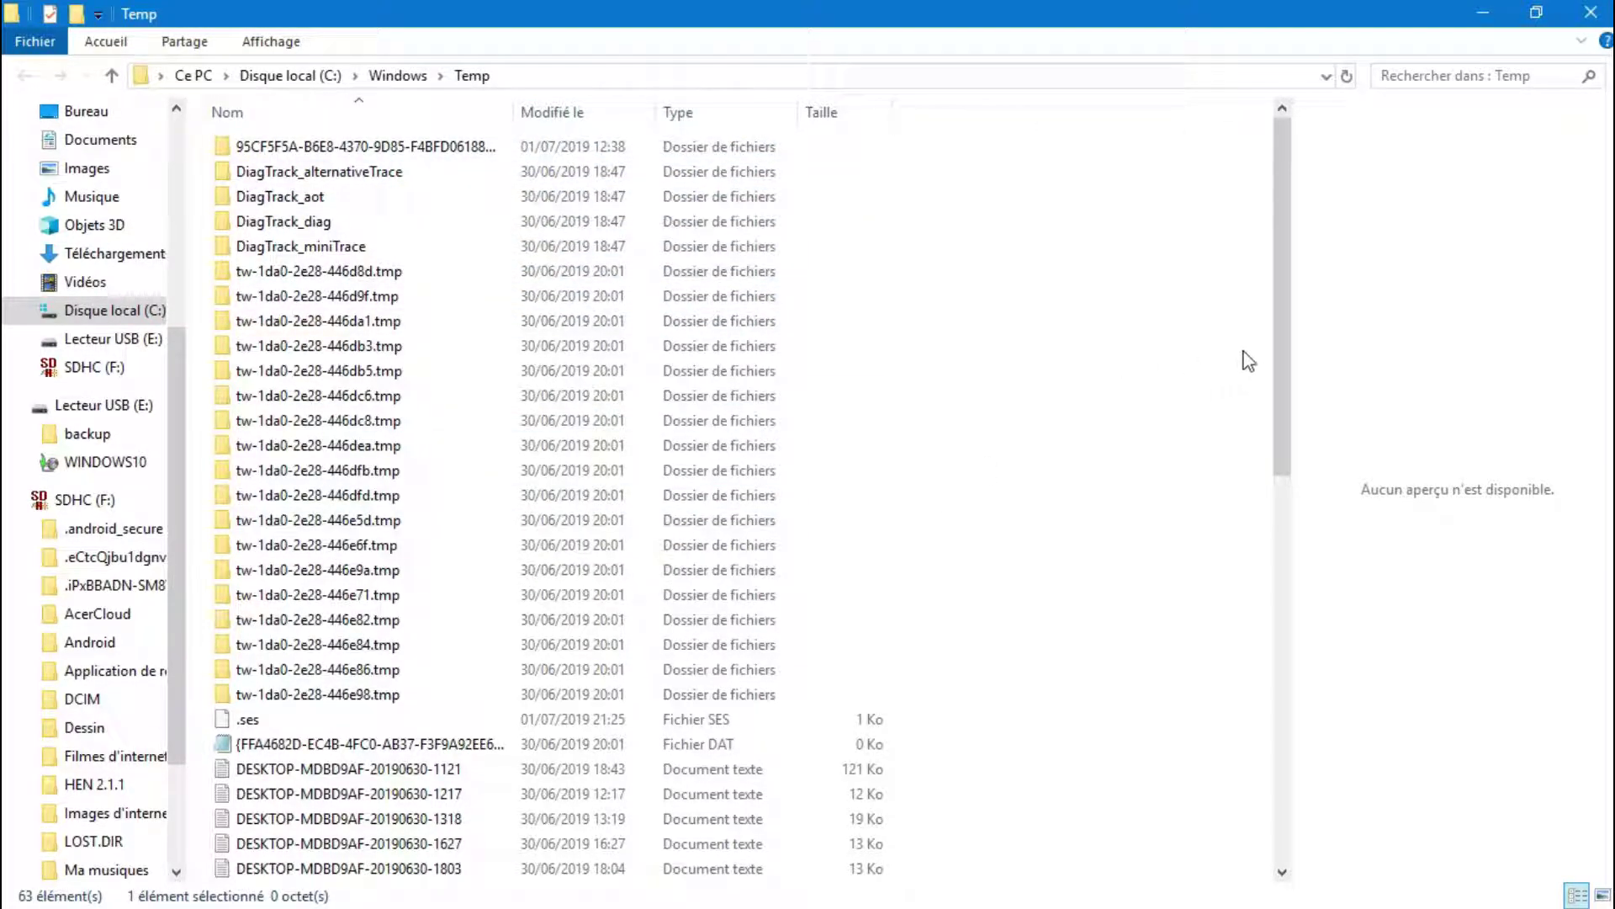
{"action": "left_click_drag", "start_coordinate": [1282, 332], "coordinate": [1276, 715]}
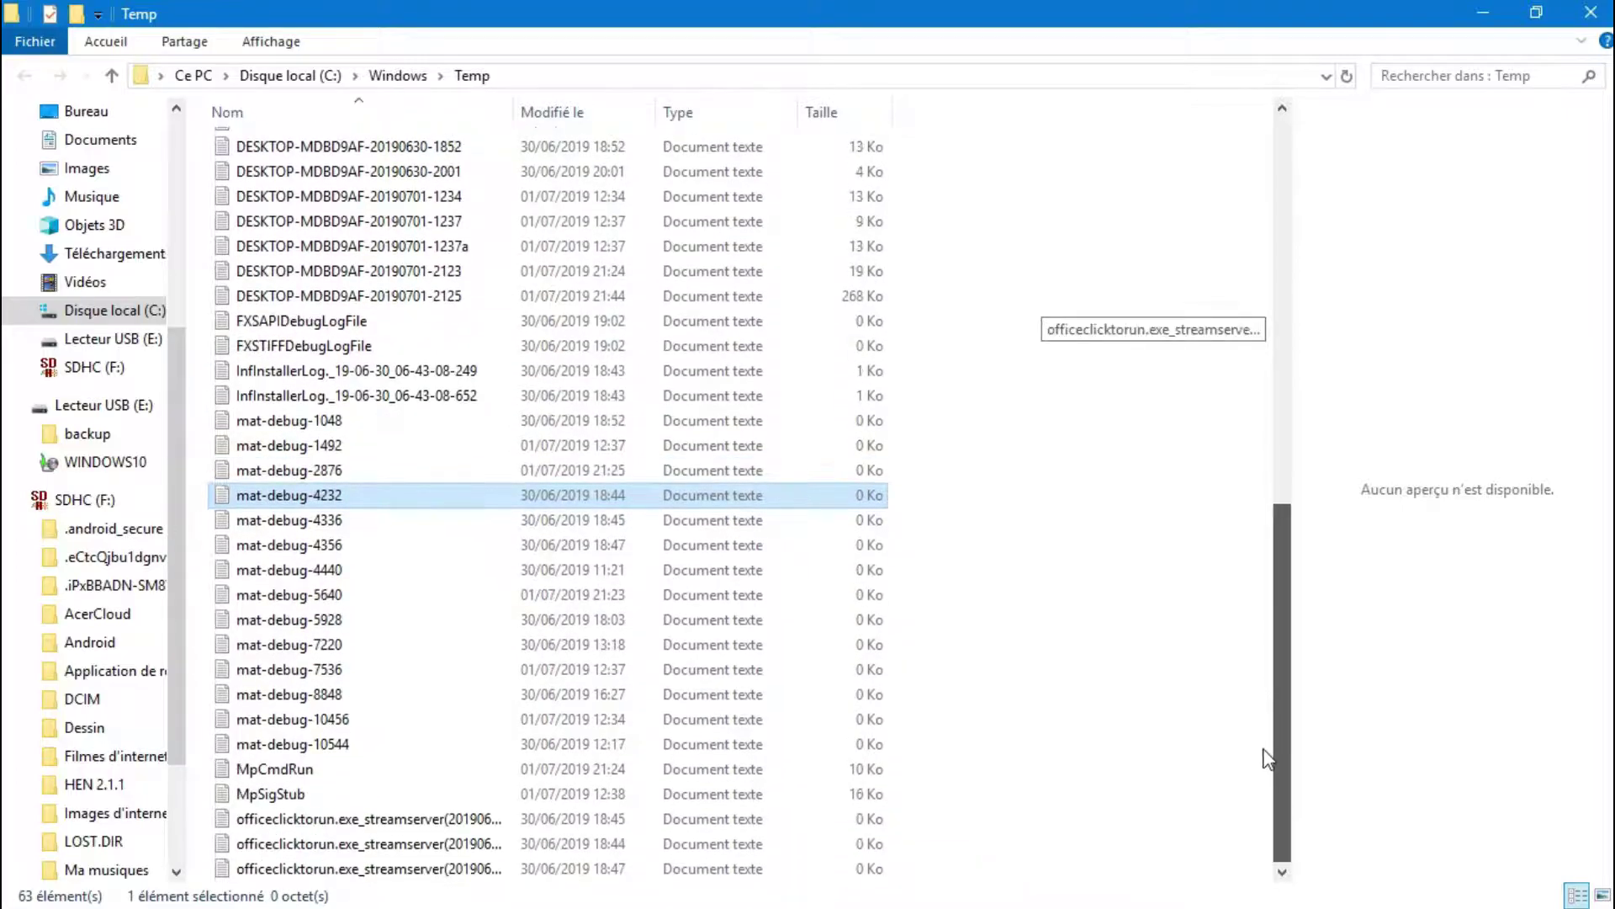
{"action": "scroll", "coordinate": [900, 490], "scroll_direction": "up", "scroll_amount": 10}
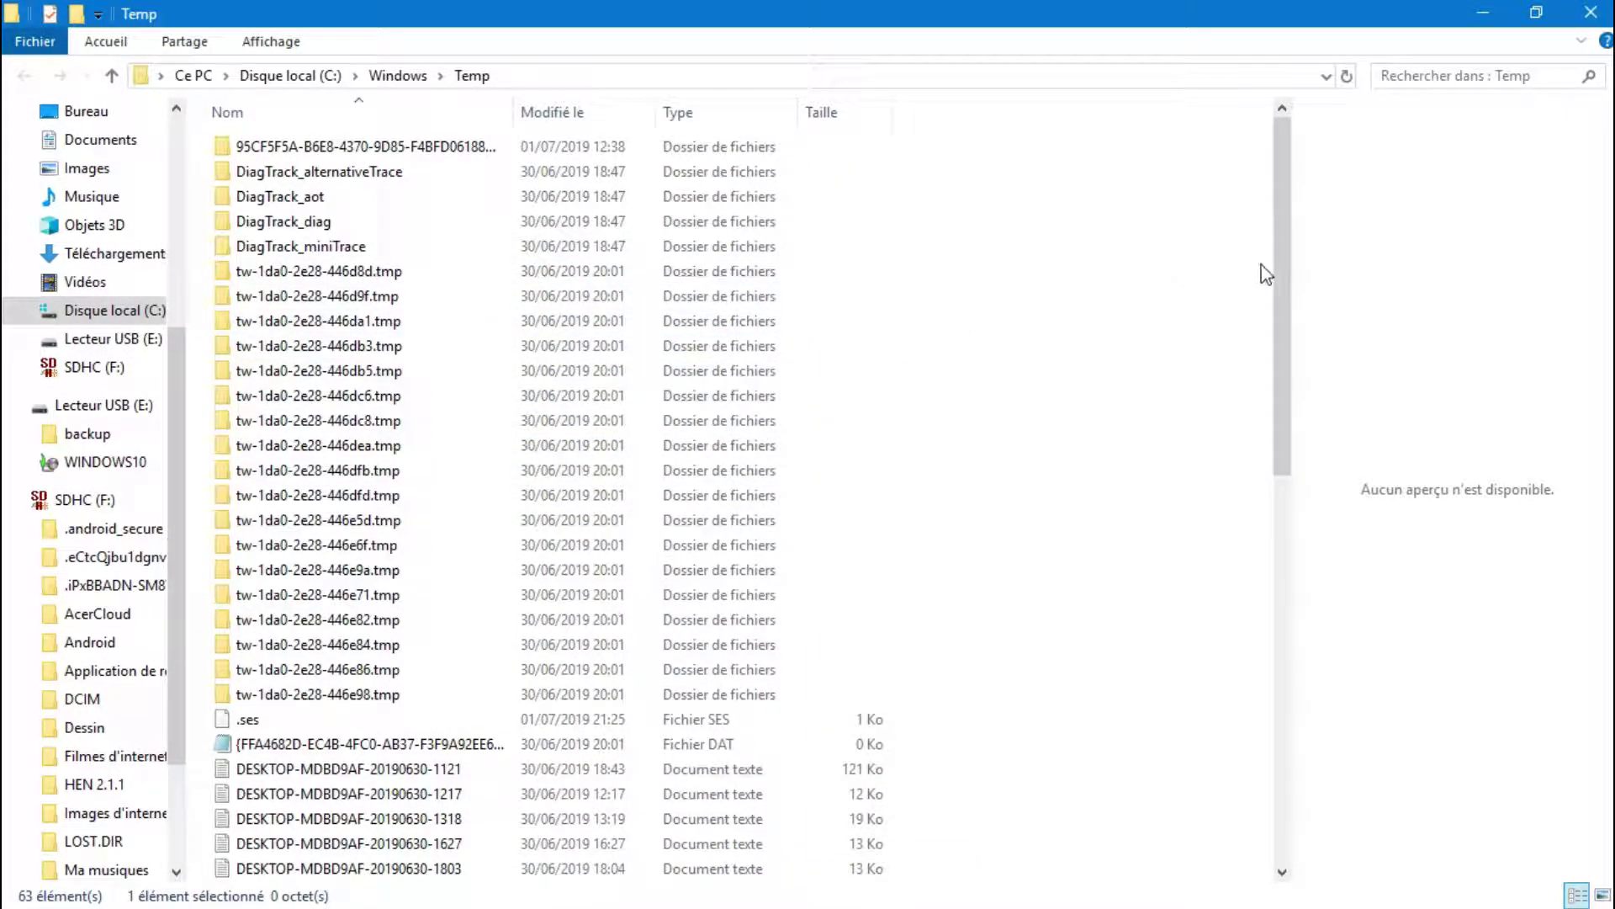
{"action": "left_click_drag", "start_coordinate": [1275, 266], "coordinate": [1291, 715]}
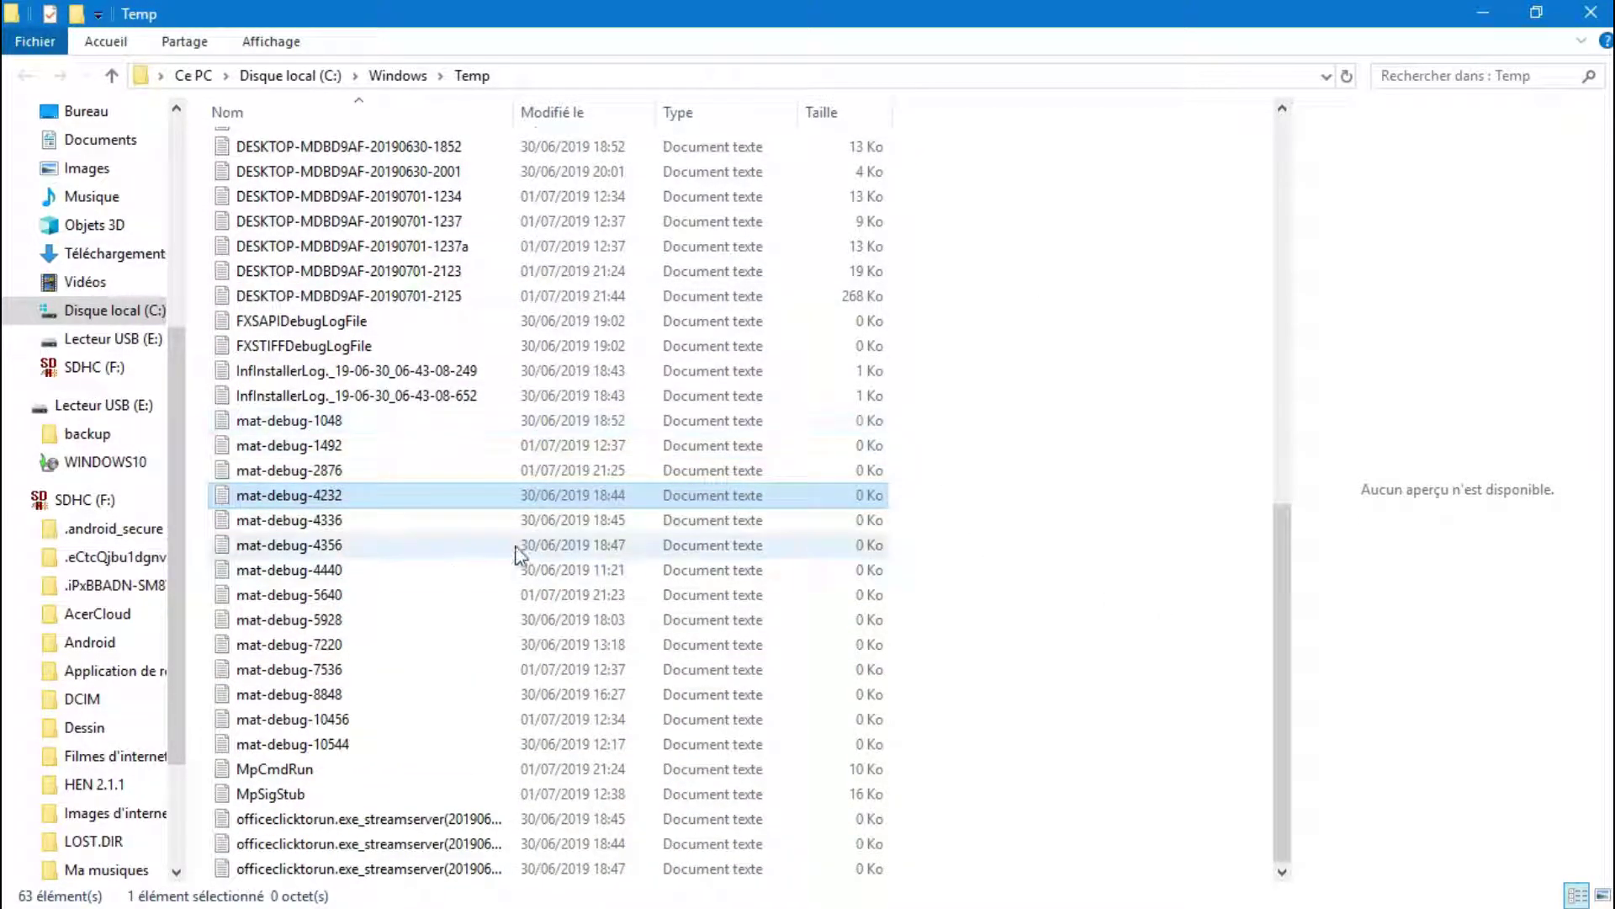
{"action": "scroll", "coordinate": [1085, 547], "scroll_direction": "up", "scroll_amount": 10}
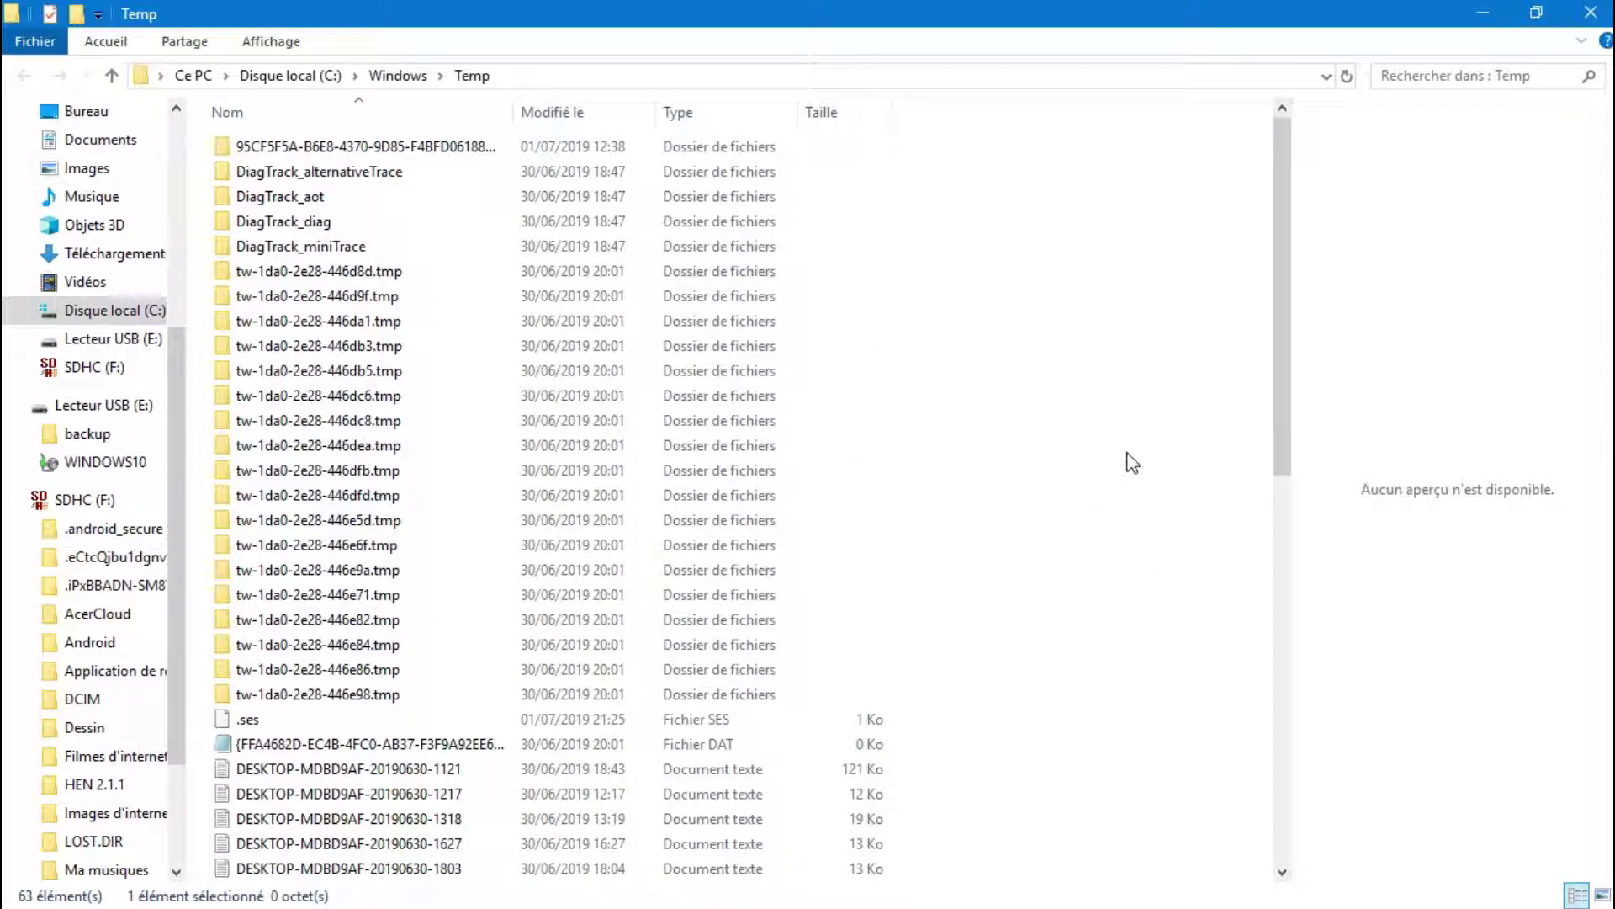
Delete all files and folders in the Windows Temp folder, dismissing the file-in-use dialog
{"action": "key", "text": "ctrl+a"}
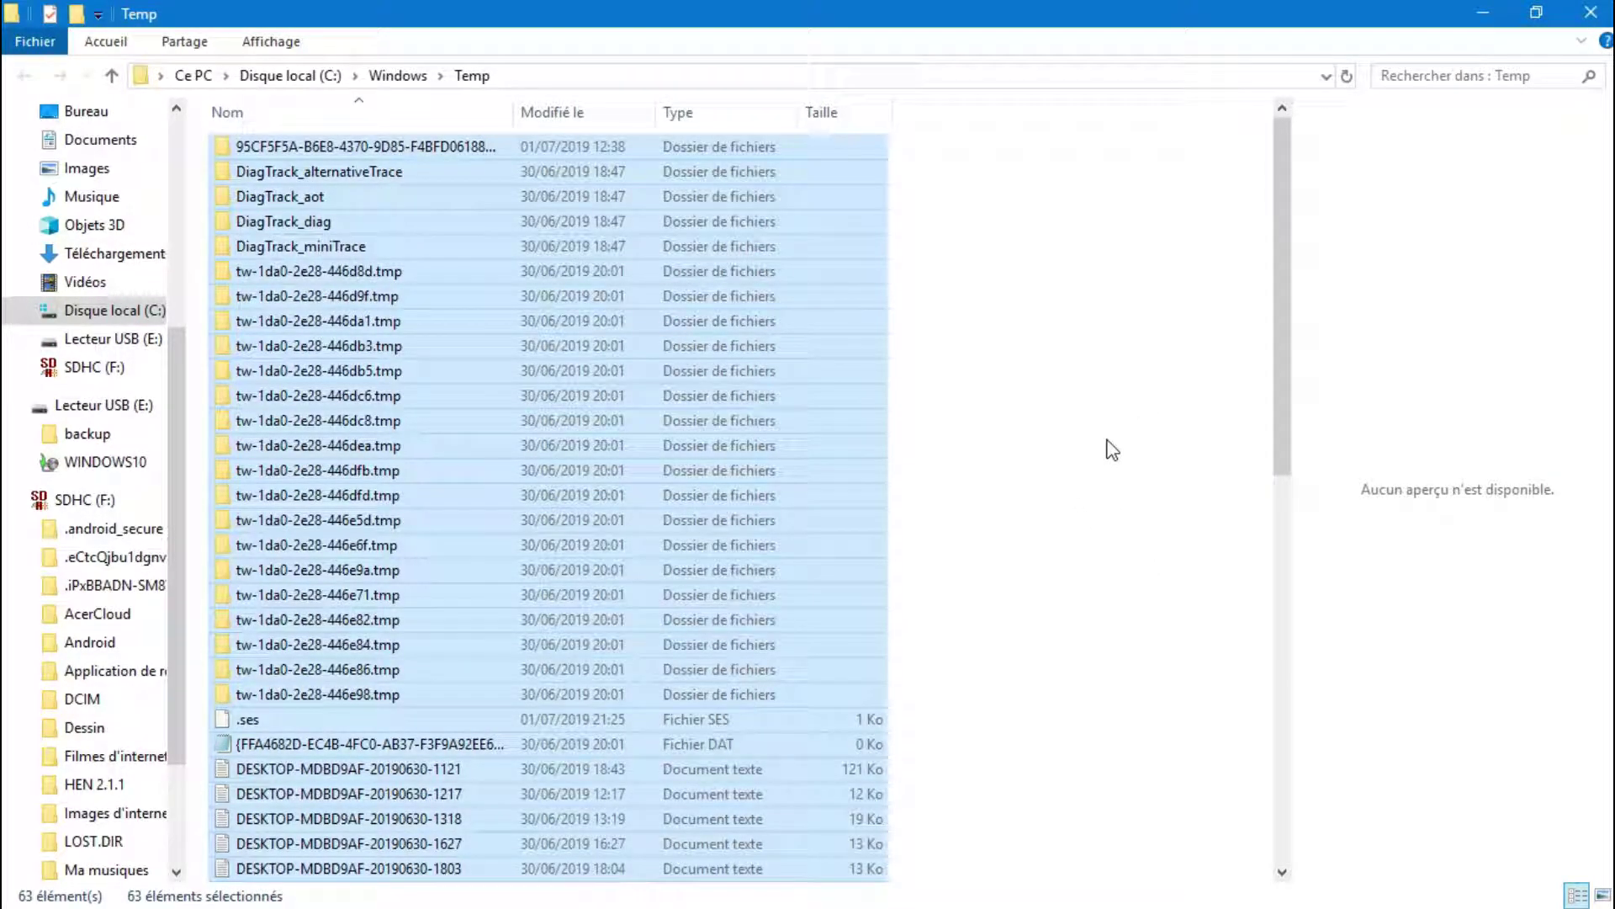
{"action": "key", "text": "Delete"}
{"action": "left_click", "coordinate": [1048, 149]}
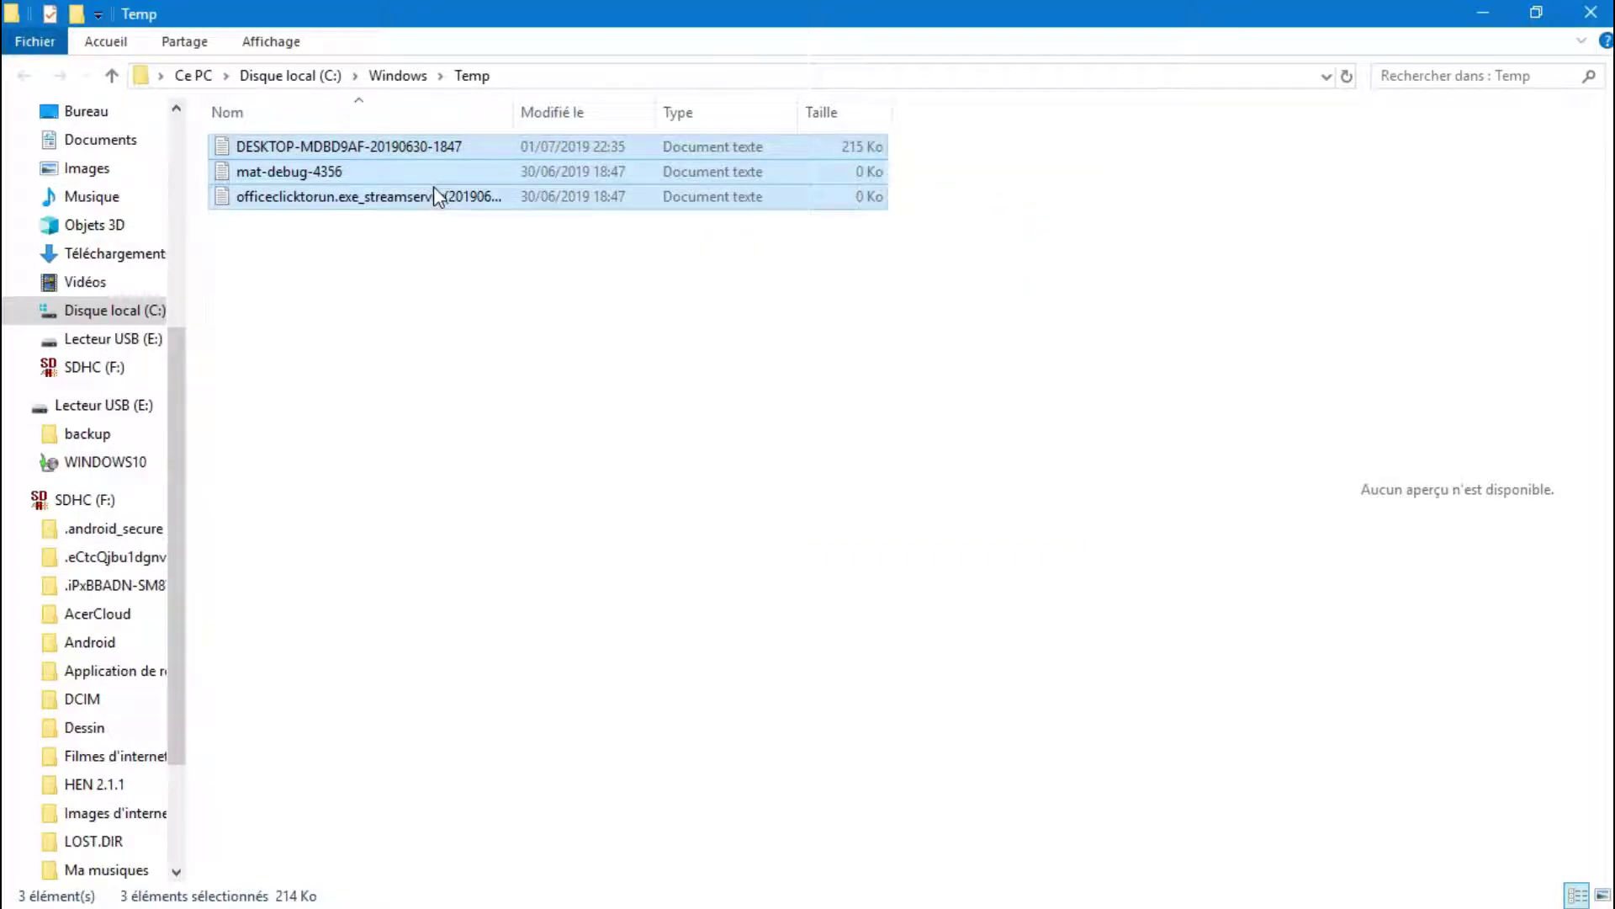
Try to delete the remaining Temp files, ignoring all current items that are in use, and close the folder
{"action": "key", "text": "Delete"}
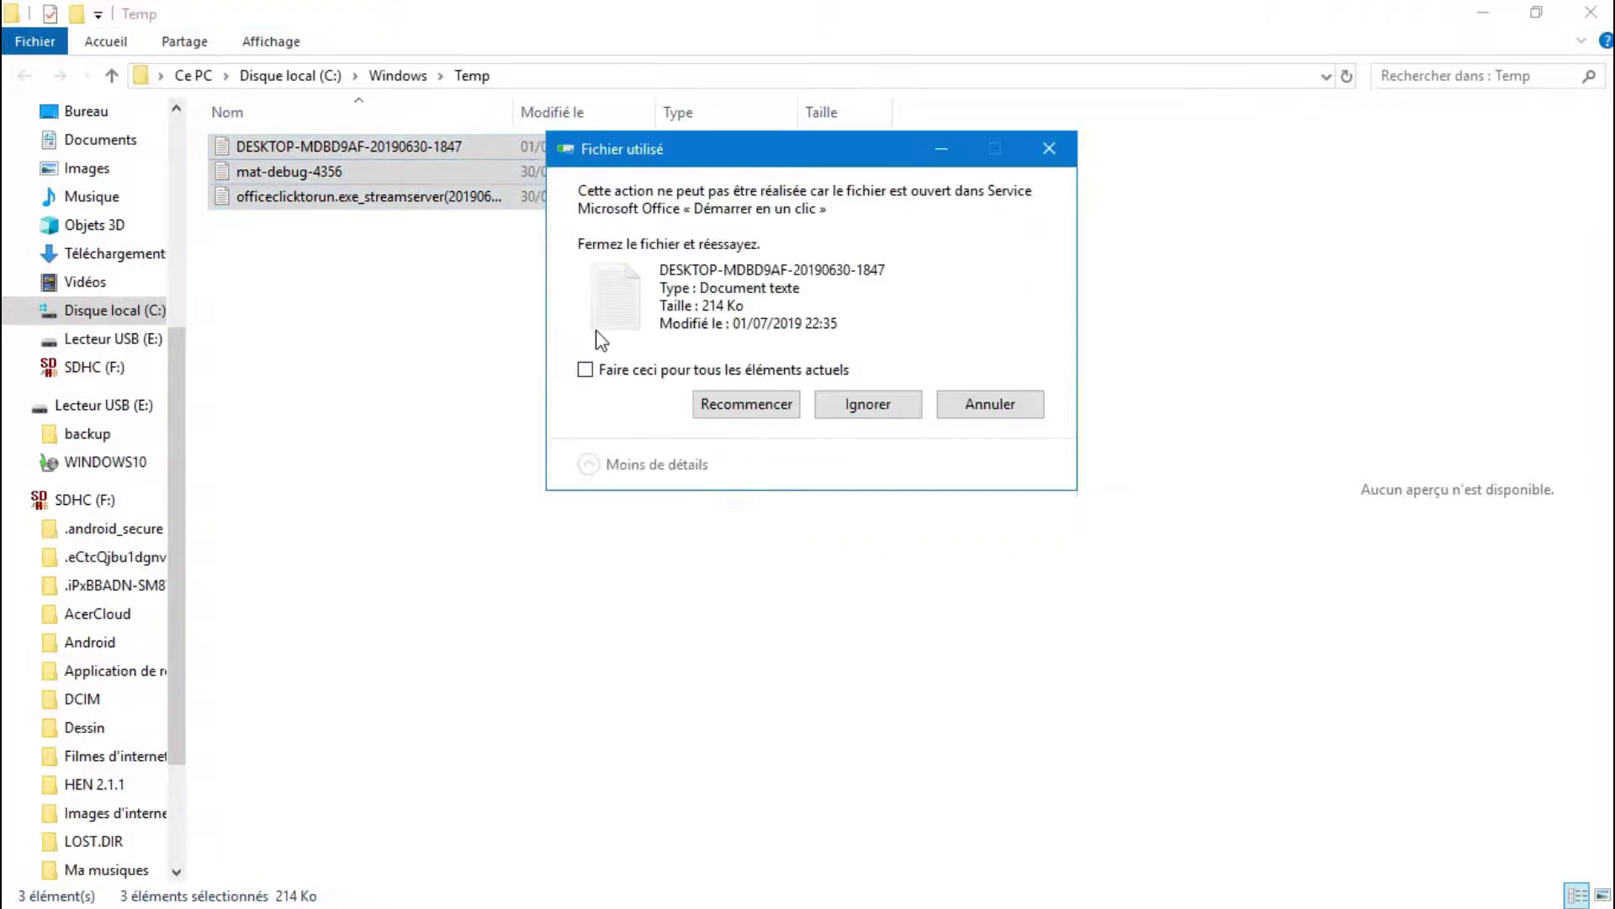
{"action": "left_click", "coordinate": [619, 373]}
{"action": "left_click", "coordinate": [850, 405]}
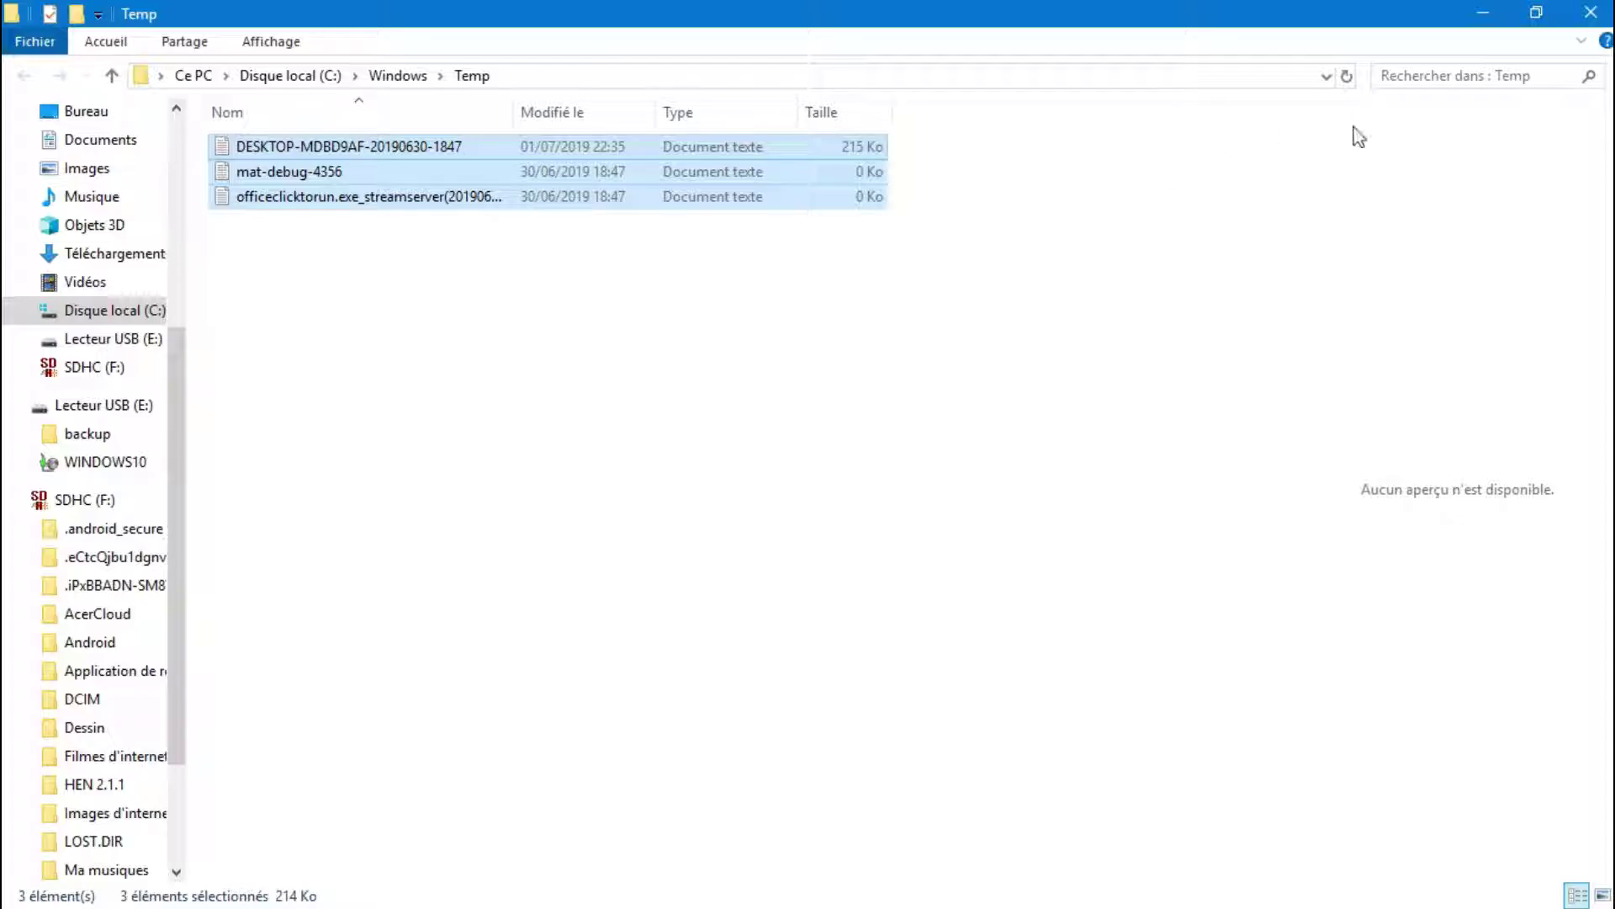
{"action": "left_click", "coordinate": [1593, 13]}
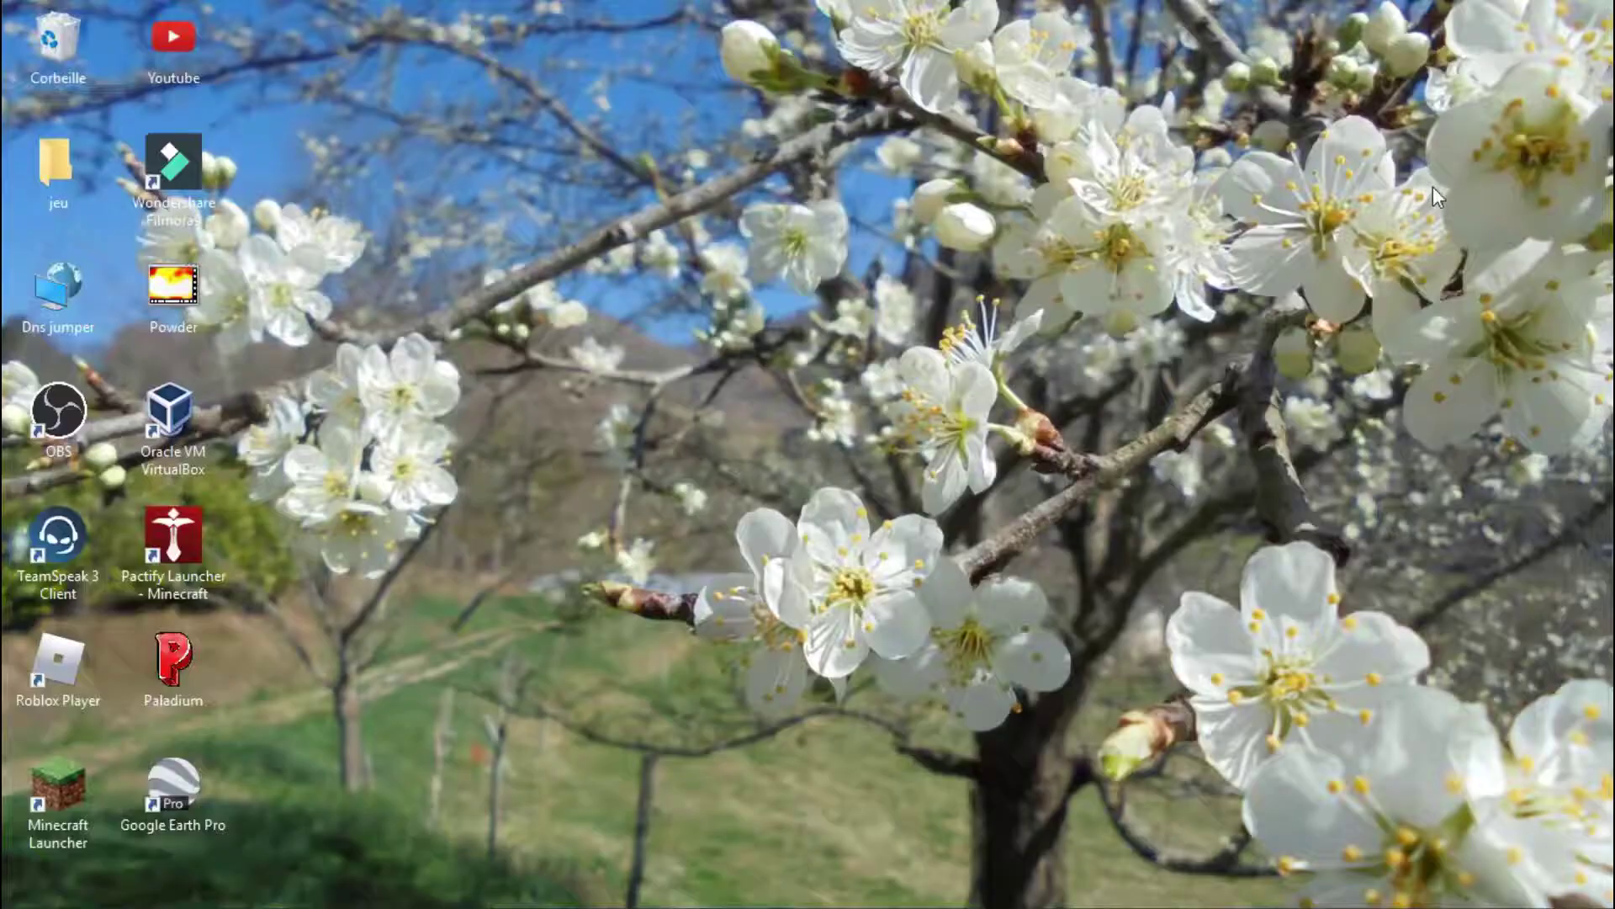
Empty the Recycle Bin, permanently deleting its contents
{"action": "right_click", "coordinate": [86, 37]}
{"action": "left_click", "coordinate": [149, 69]}
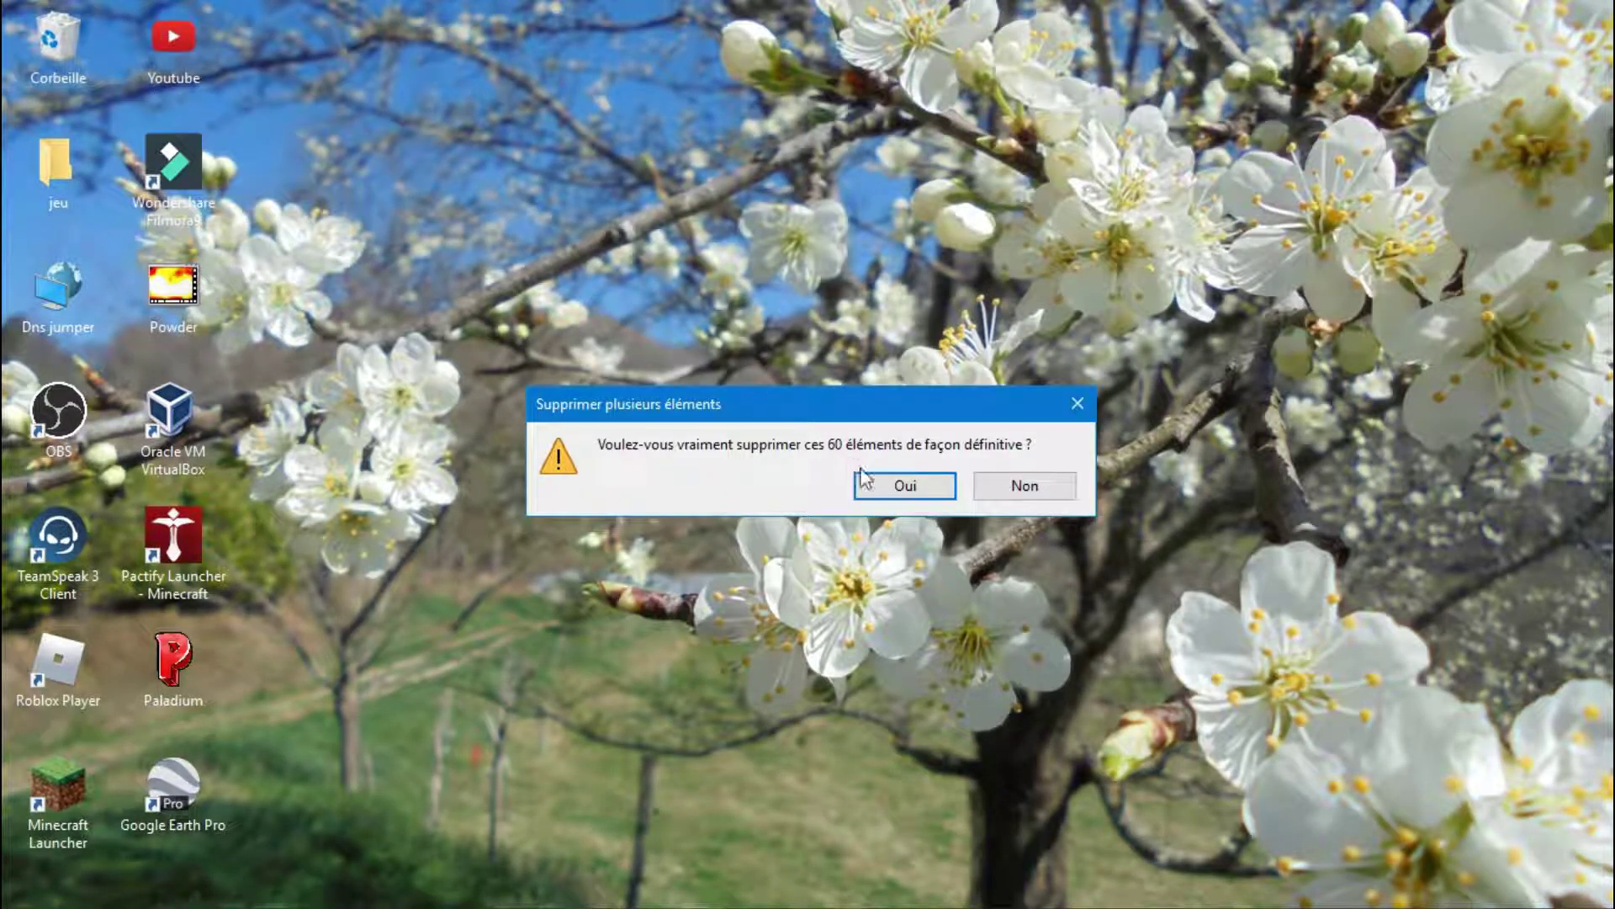
{"action": "left_click", "coordinate": [900, 486]}
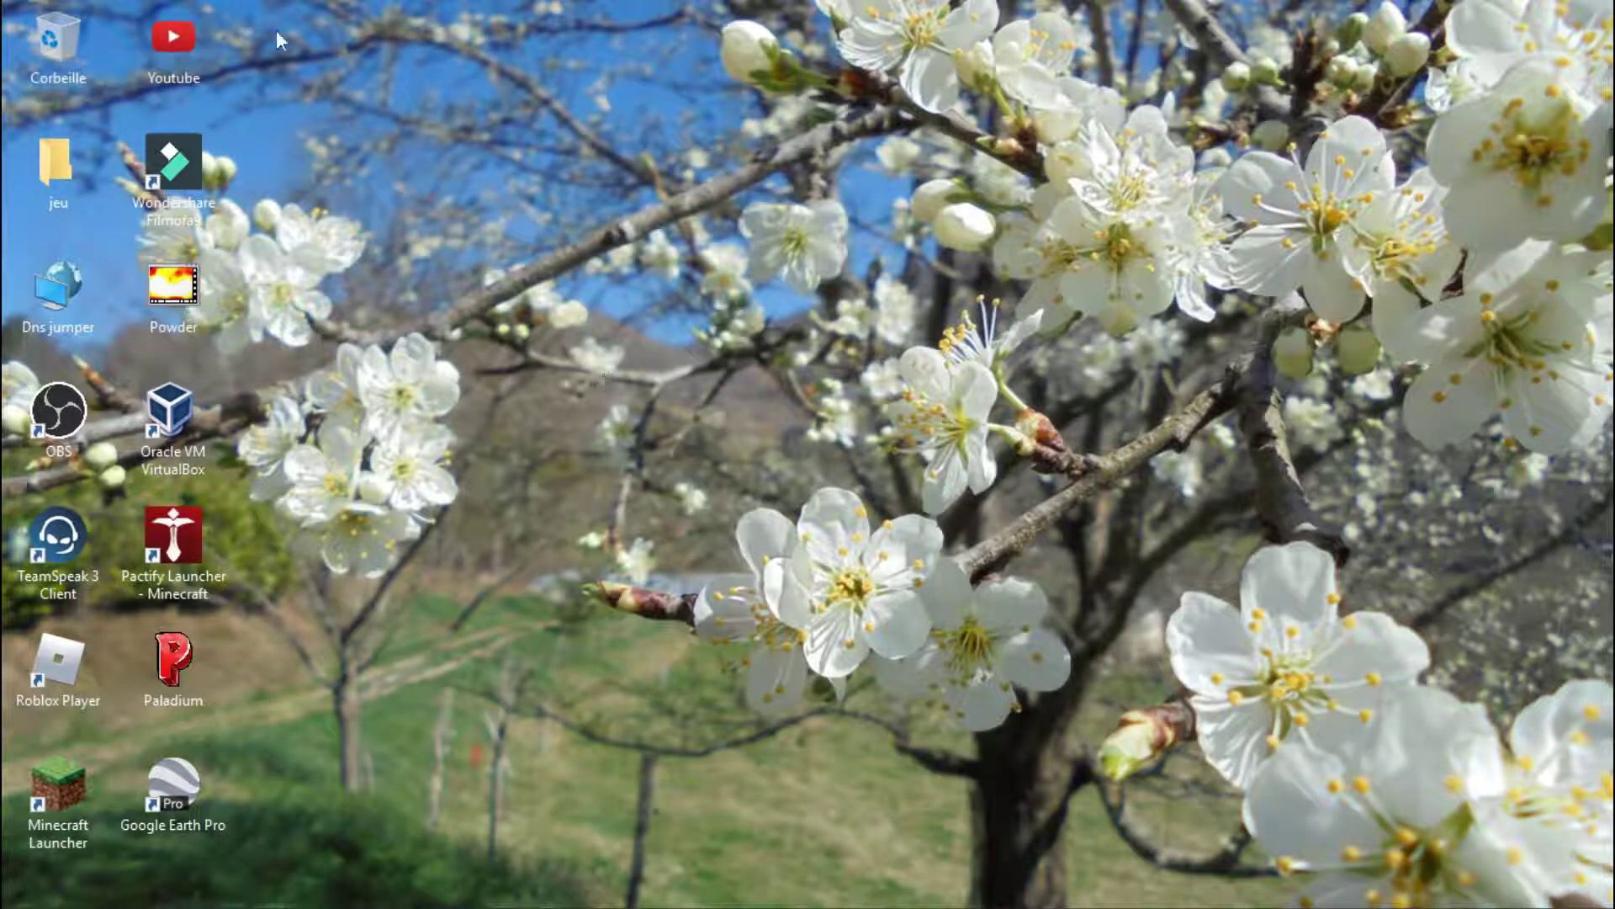
Open the user's temporary files folder by running %temp%
{"action": "key", "text": "super+r"}
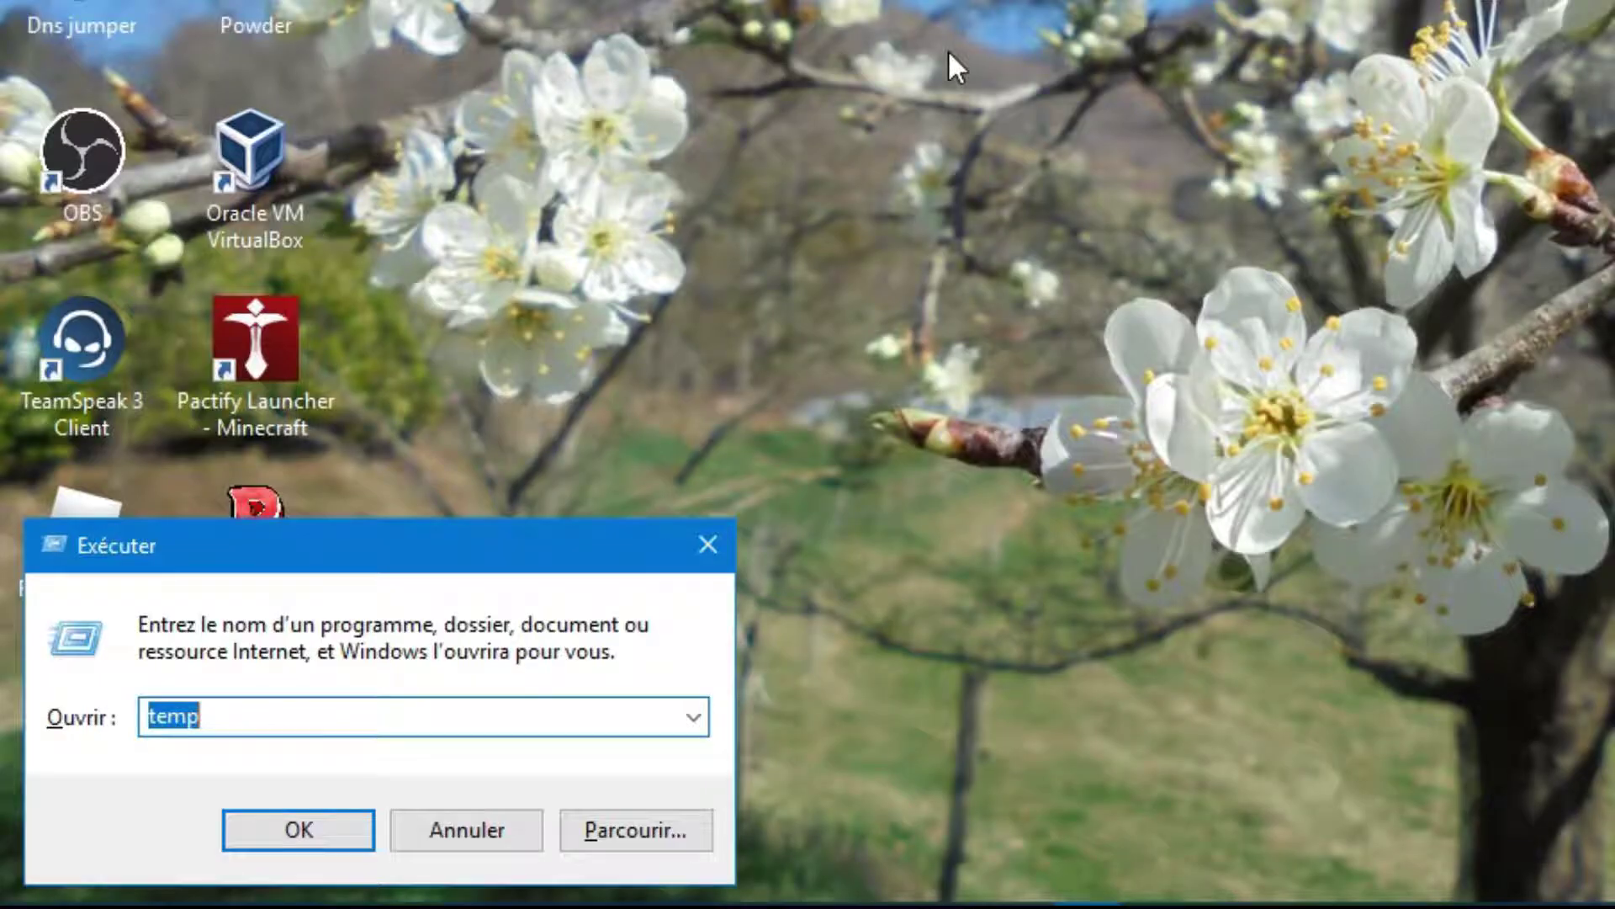
{"action": "key", "text": "BackSpace"}
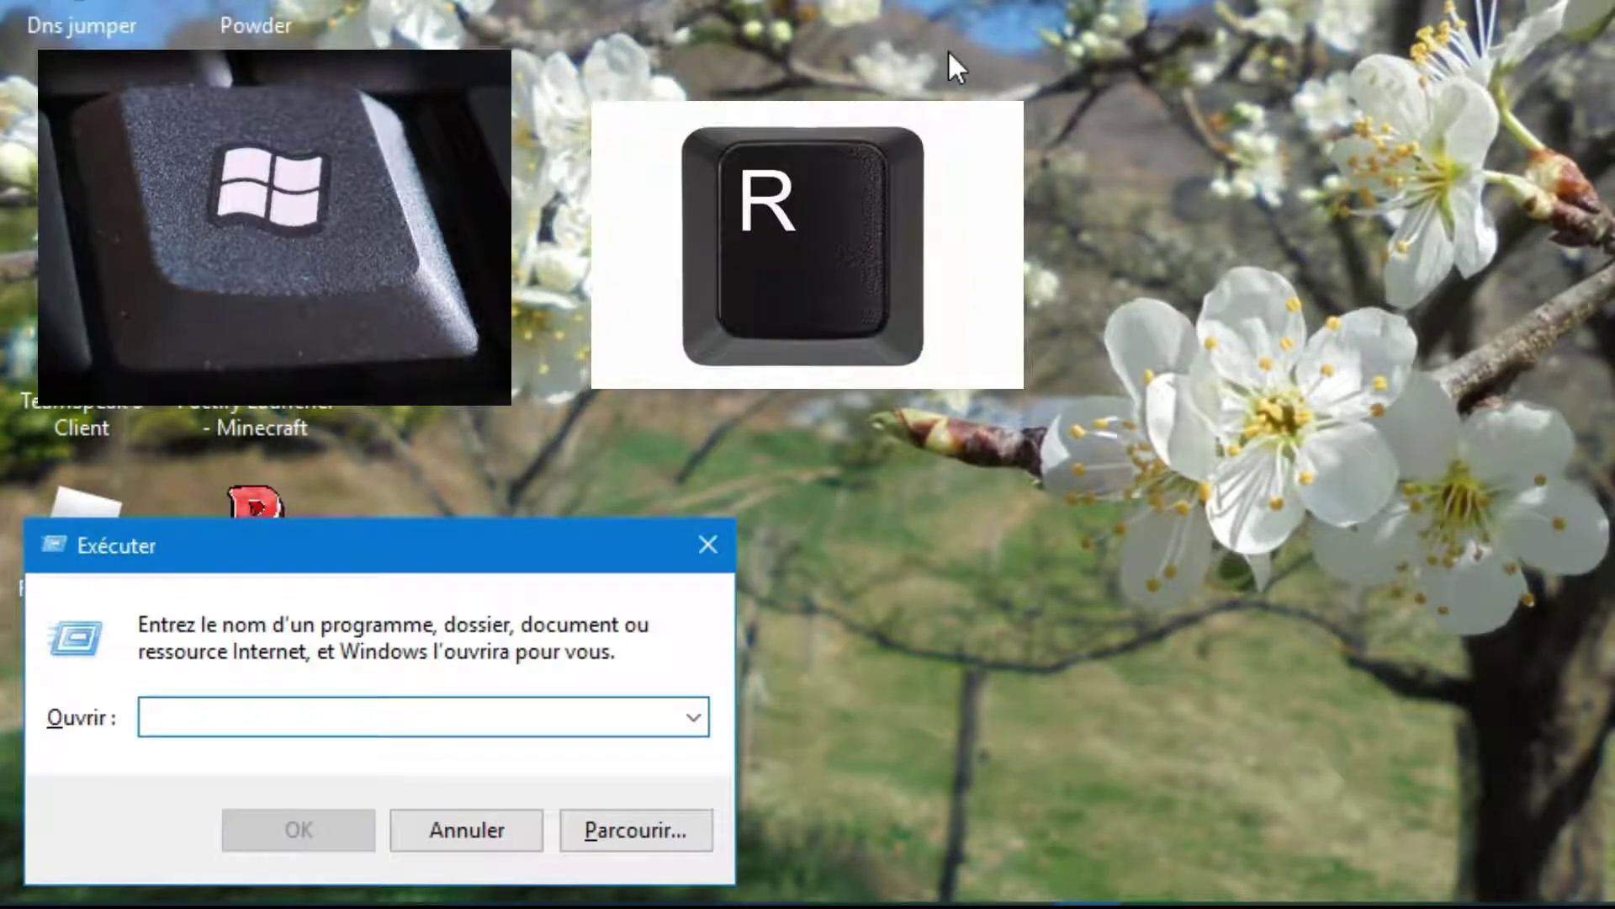
{"action": "type", "text": "%te"}
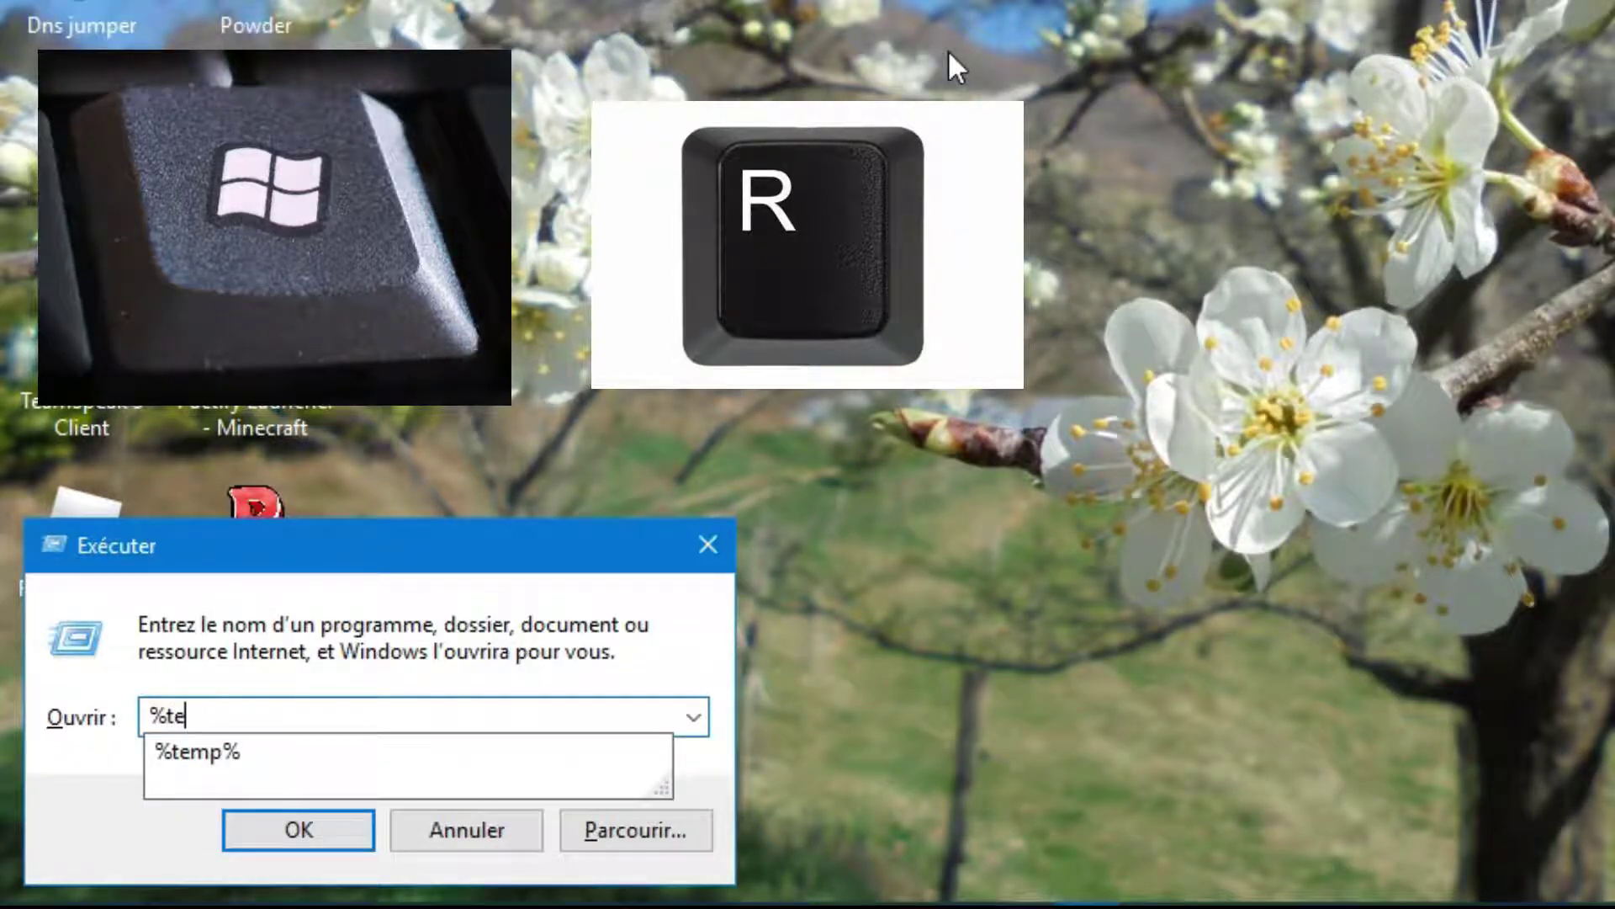
{"action": "type", "text": "mp%"}
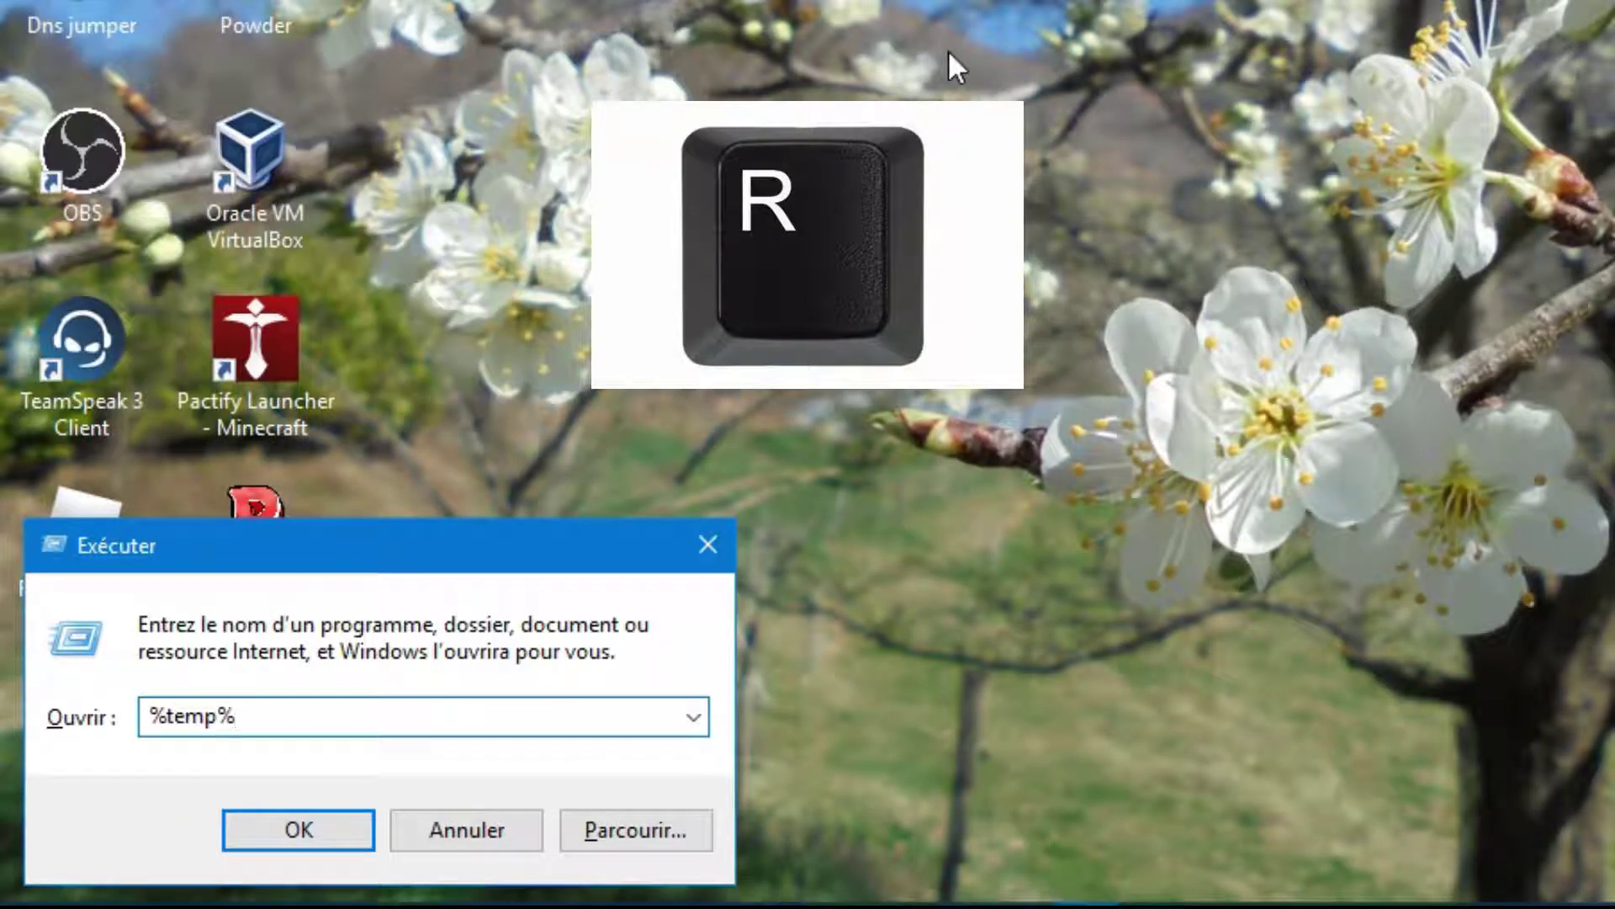
{"action": "left_click_drag", "start_coordinate": [311, 544], "coordinate": [1018, 163]}
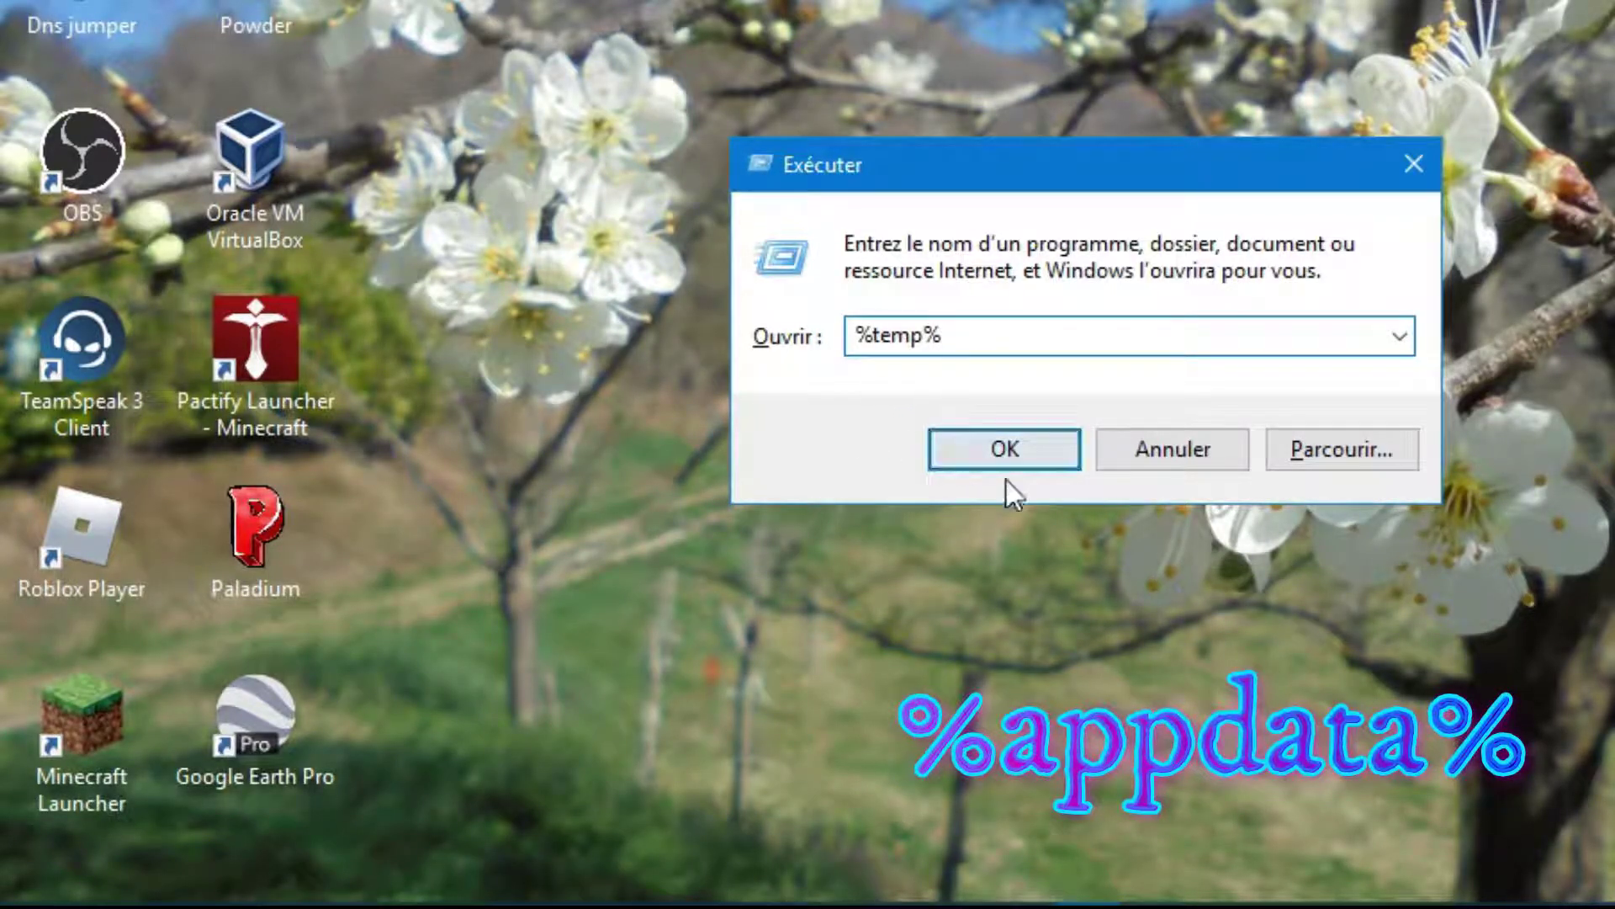
{"action": "left_click", "coordinate": [963, 451]}
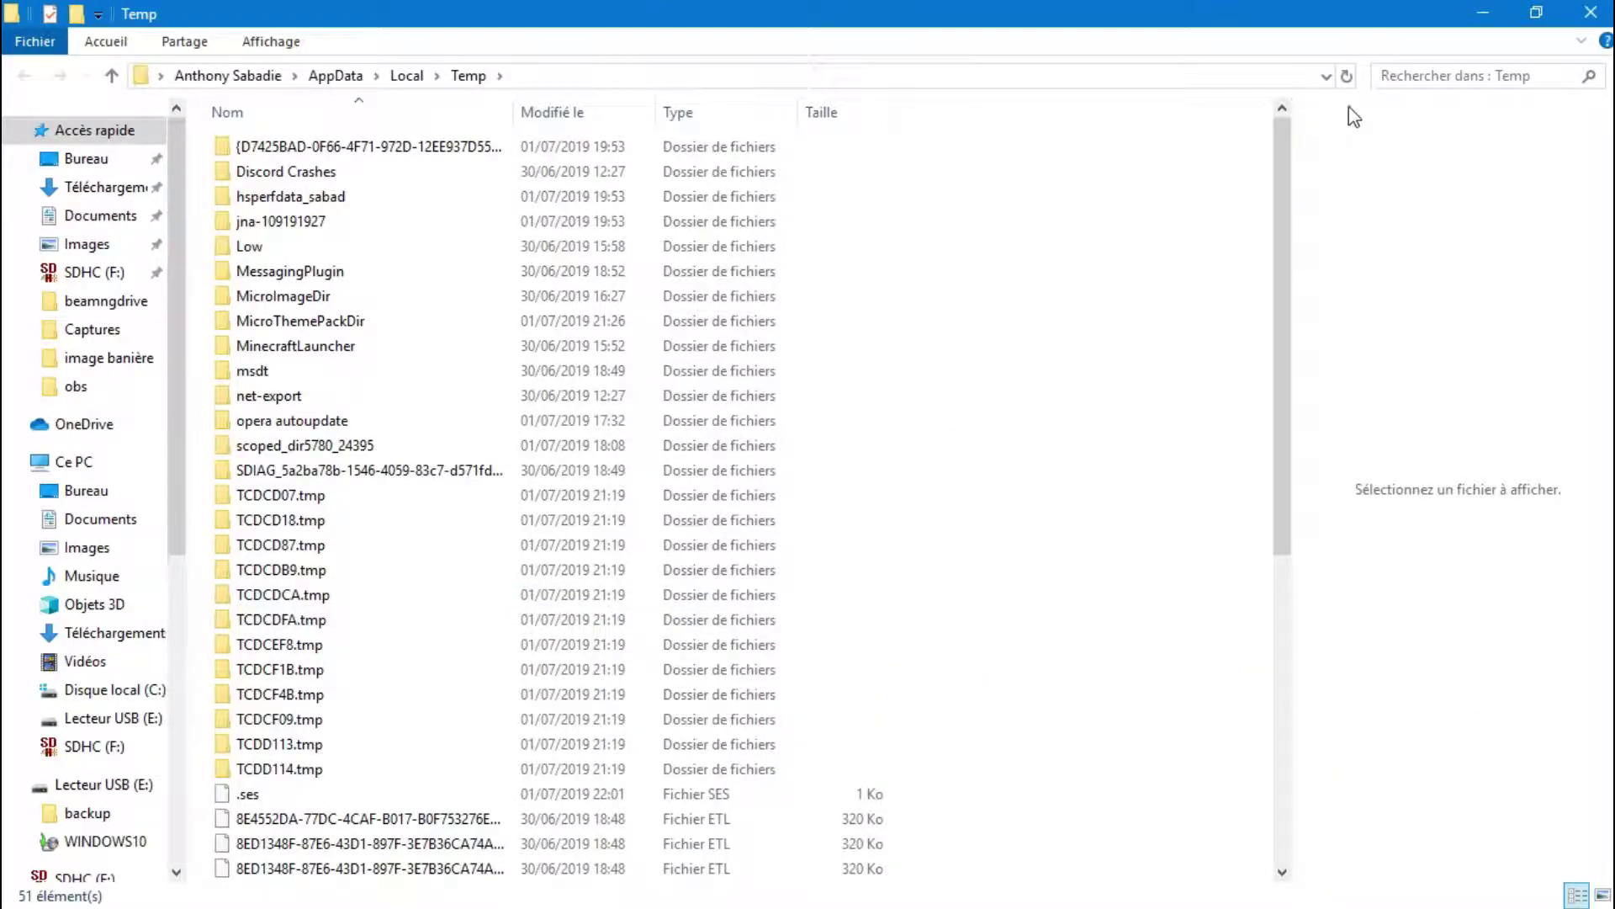
Delete everything in the user's Temp folder, ignoring all current items that are in use
{"action": "left_click_drag", "start_coordinate": [1287, 215], "coordinate": [1139, 177]}
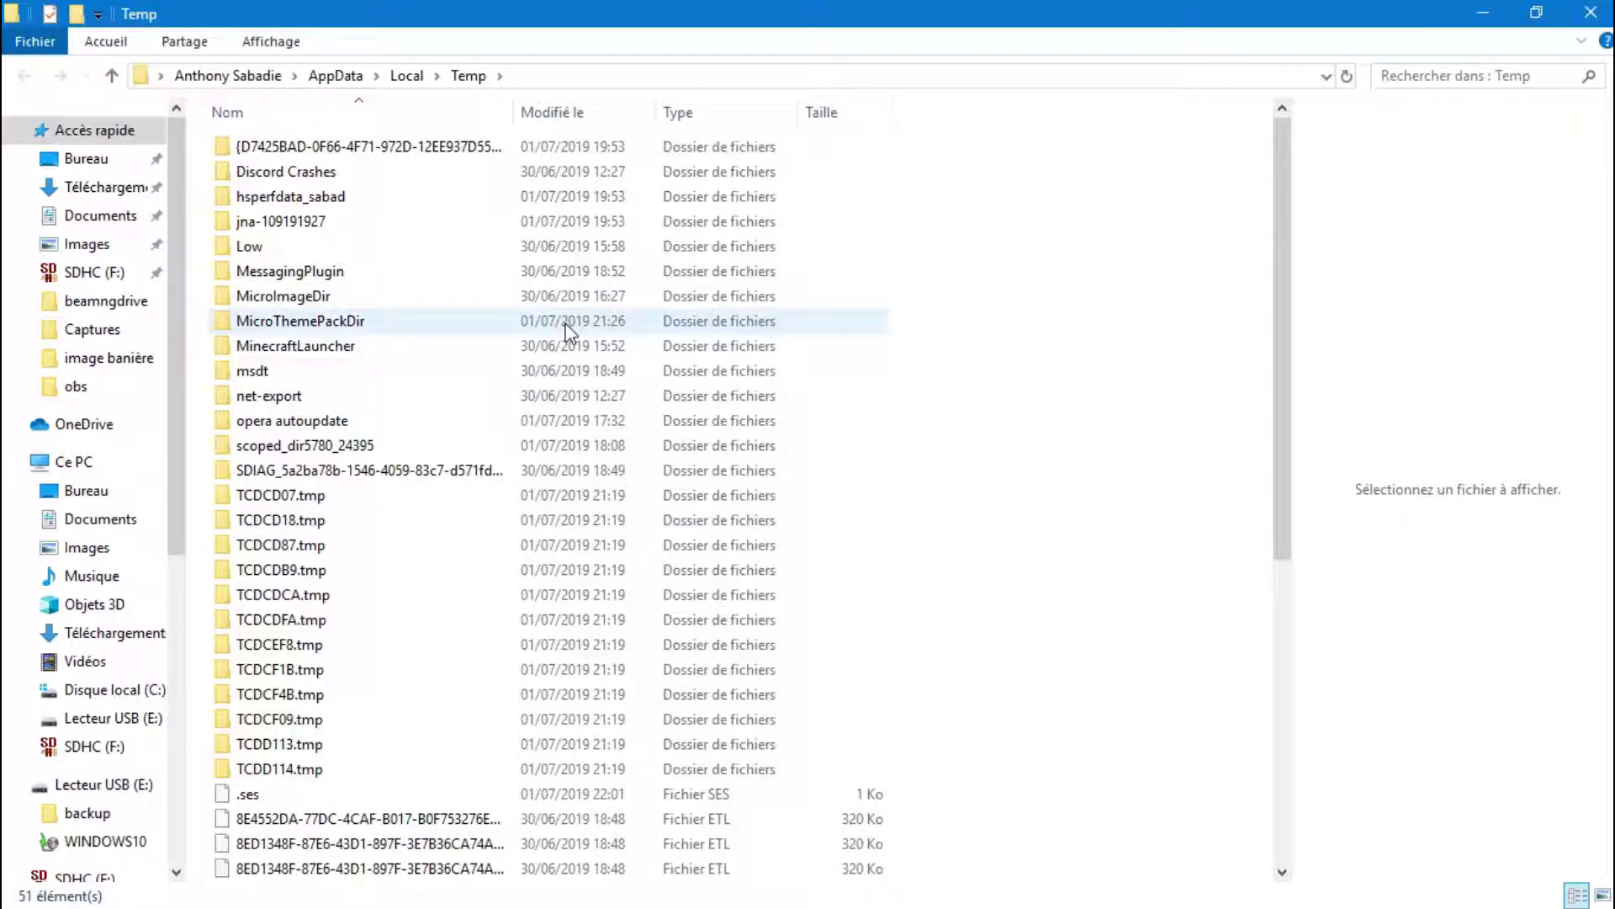
{"action": "key", "text": "ctrl+a"}
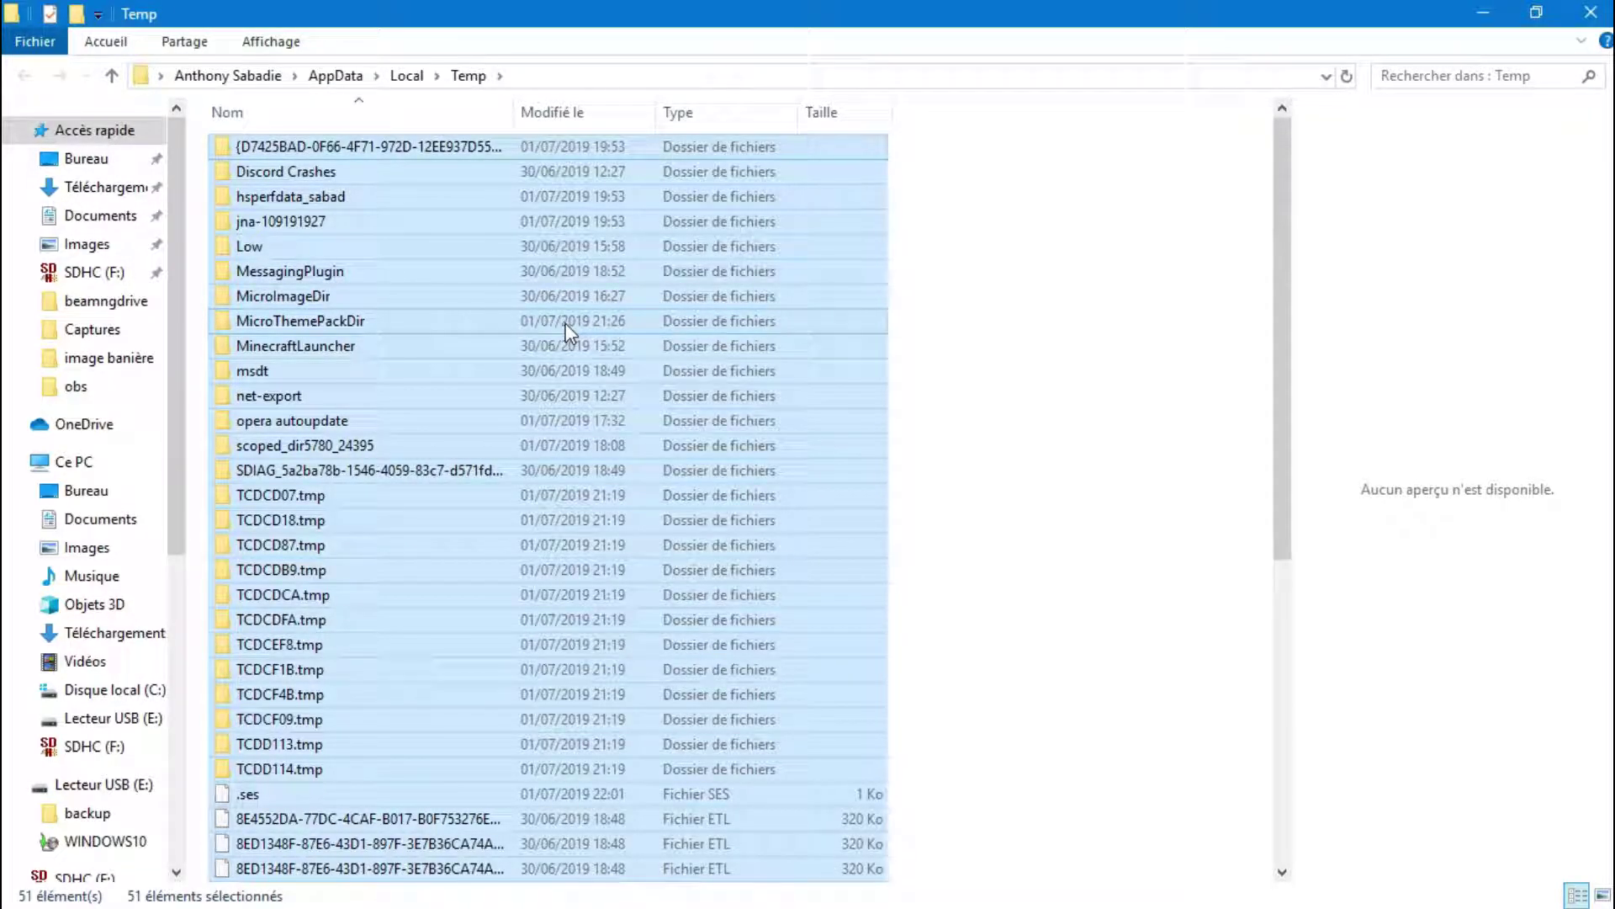
{"action": "key", "text": "Delete"}
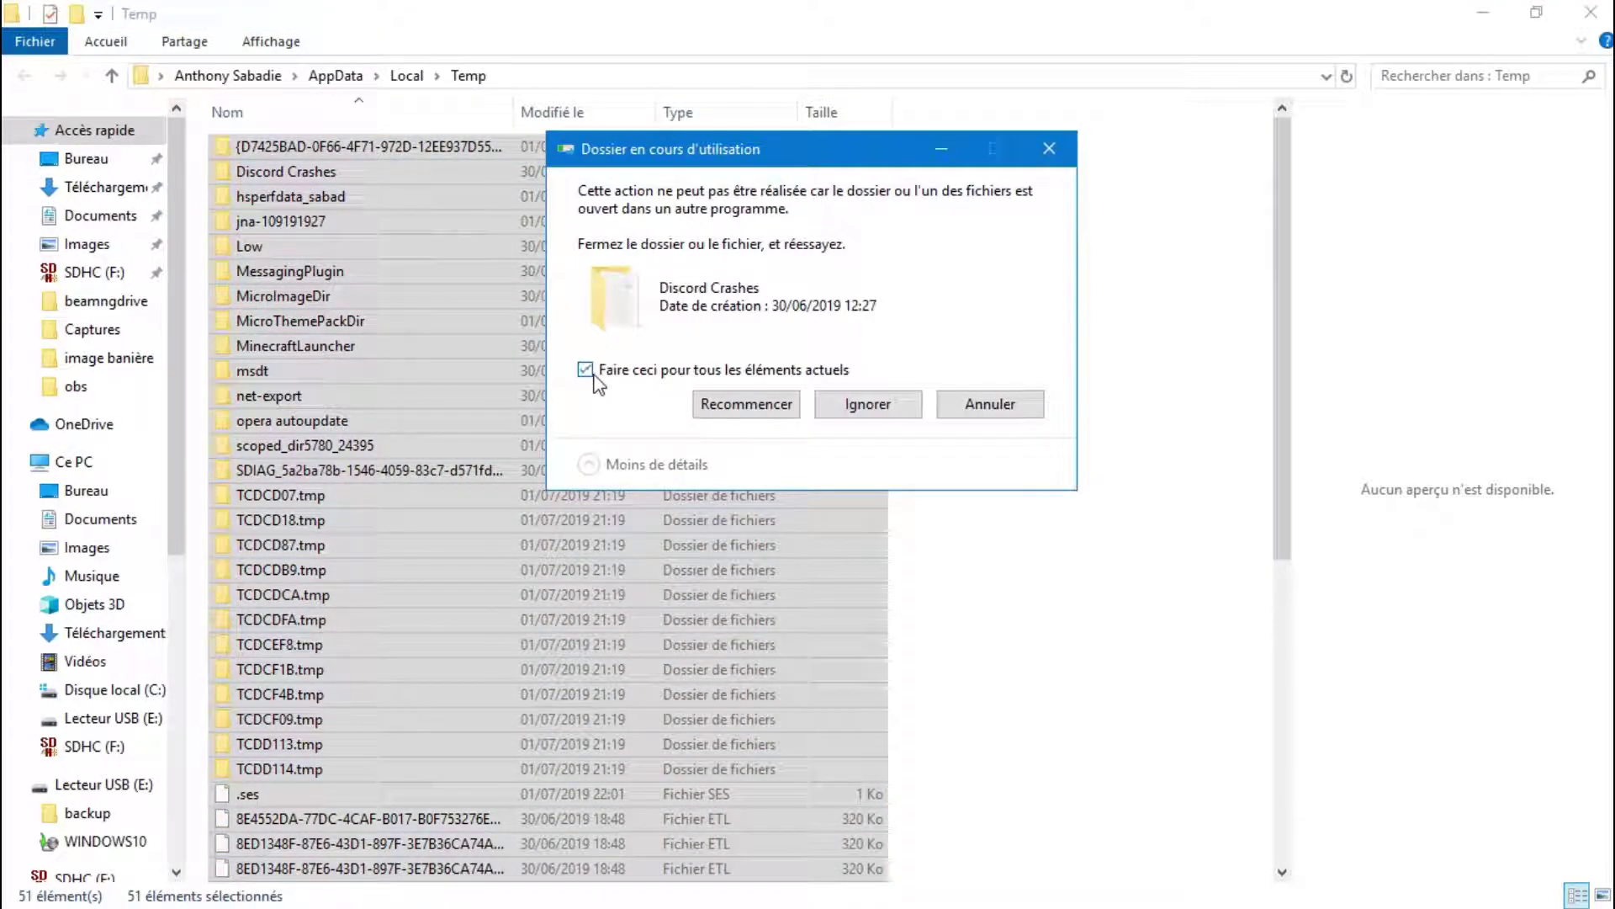
{"action": "left_click", "coordinate": [849, 404]}
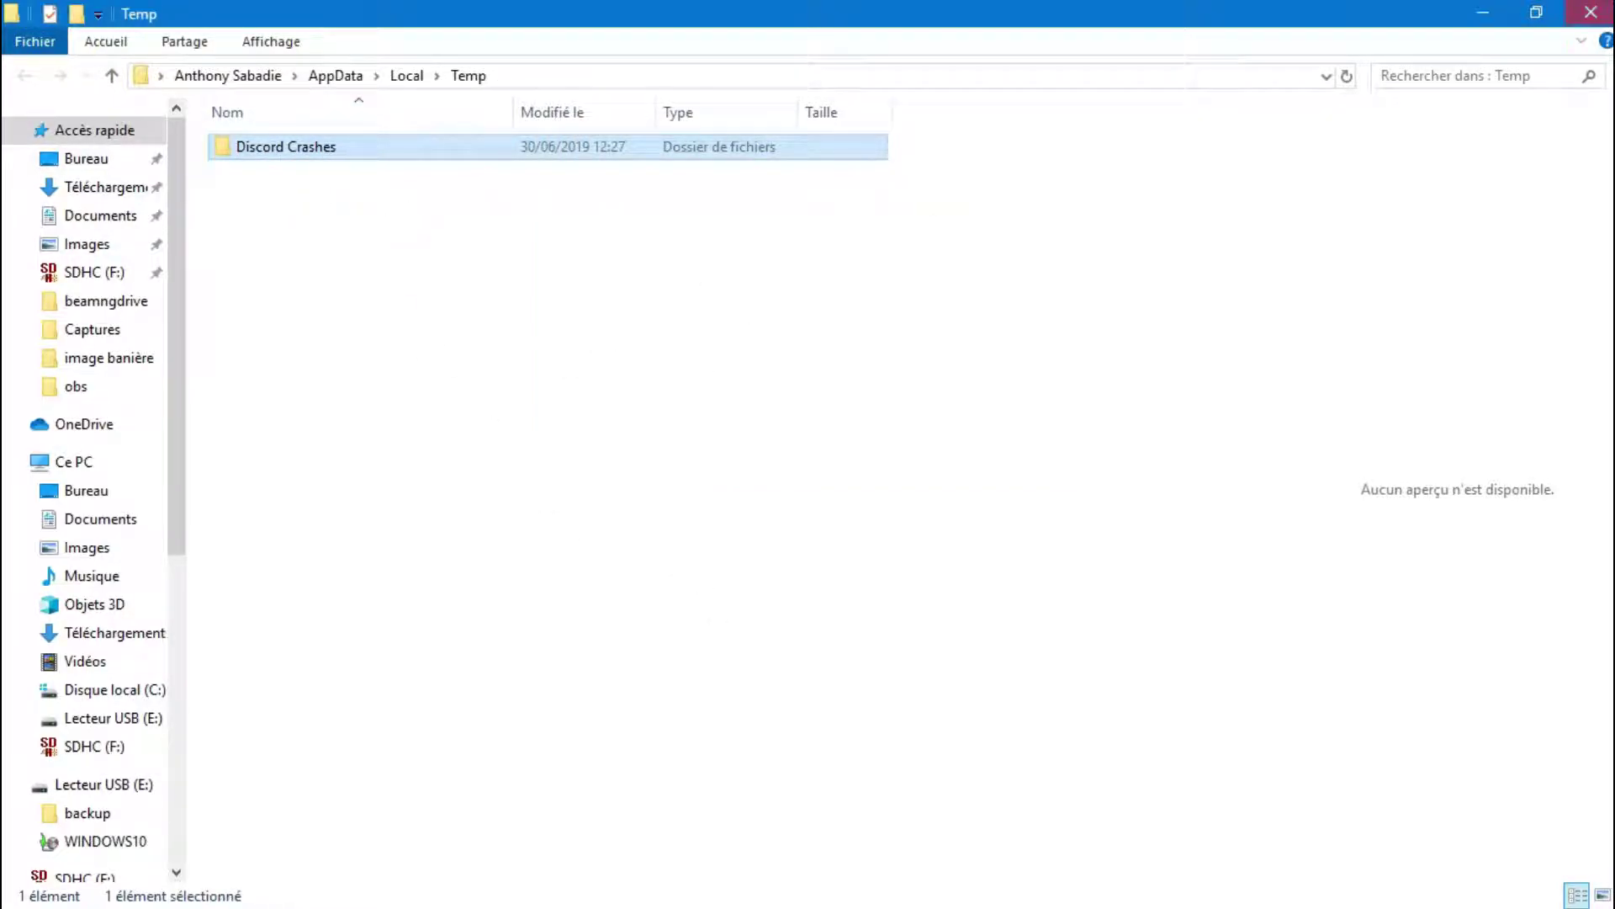
Return to the desktop and empty the Recycle Bin, confirming the permanent deletion of its contents
{"action": "key", "text": "super+d"}
{"action": "right_click", "coordinate": [86, 53]}
{"action": "left_click", "coordinate": [149, 82]}
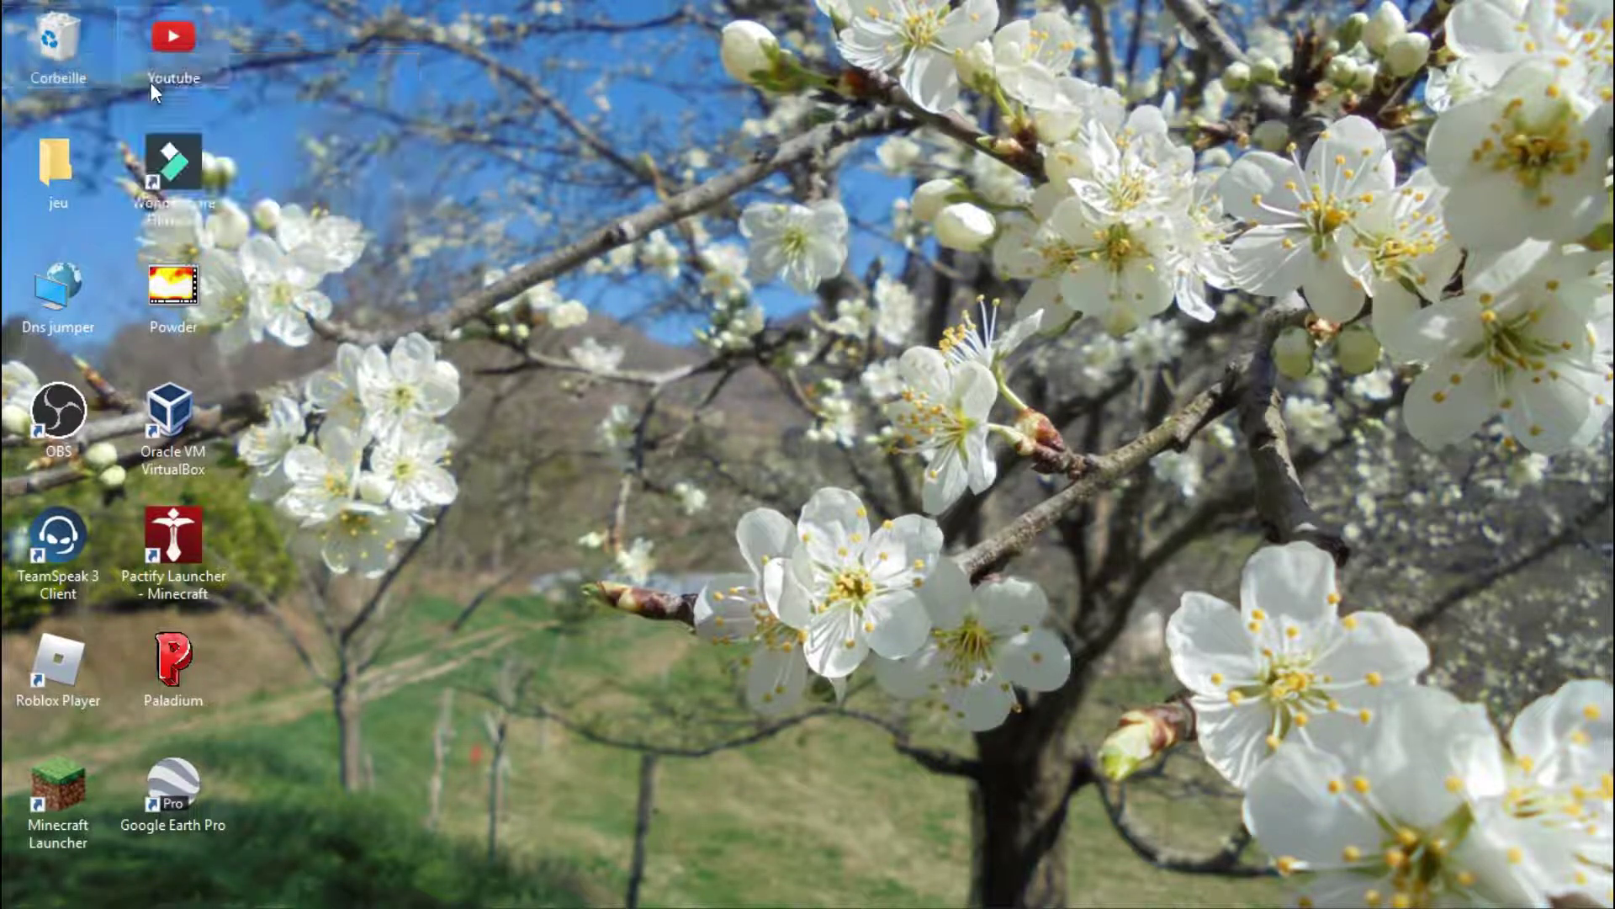
{"action": "key", "text": "super+d"}
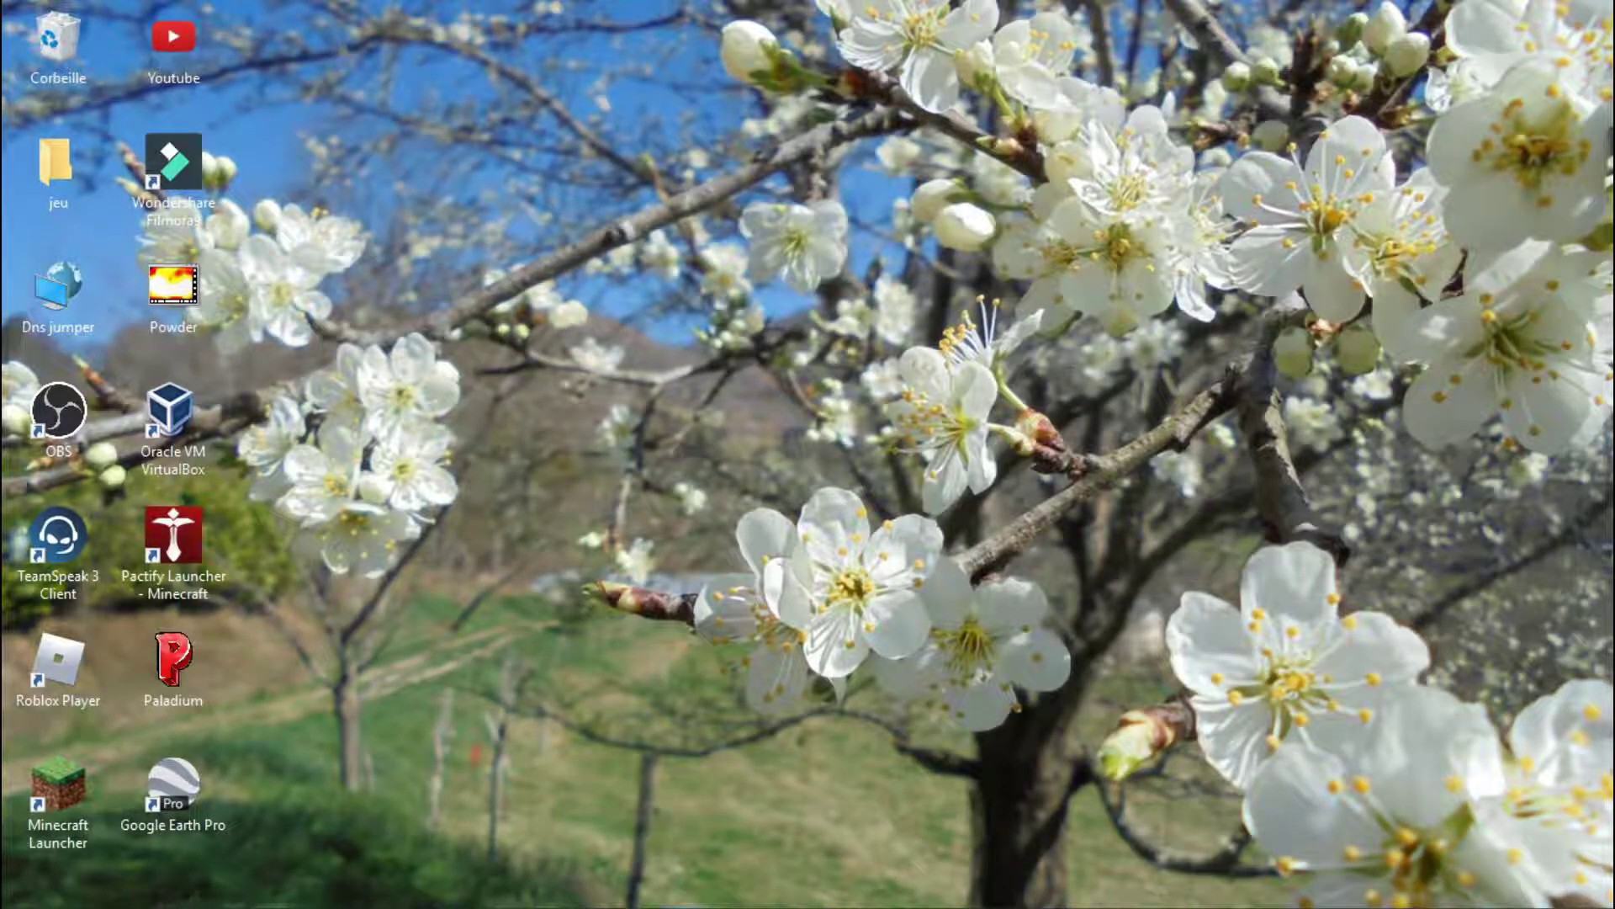
{"action": "right_click", "coordinate": [48, 64]}
{"action": "left_click", "coordinate": [126, 94]}
{"action": "left_click", "coordinate": [873, 485]}
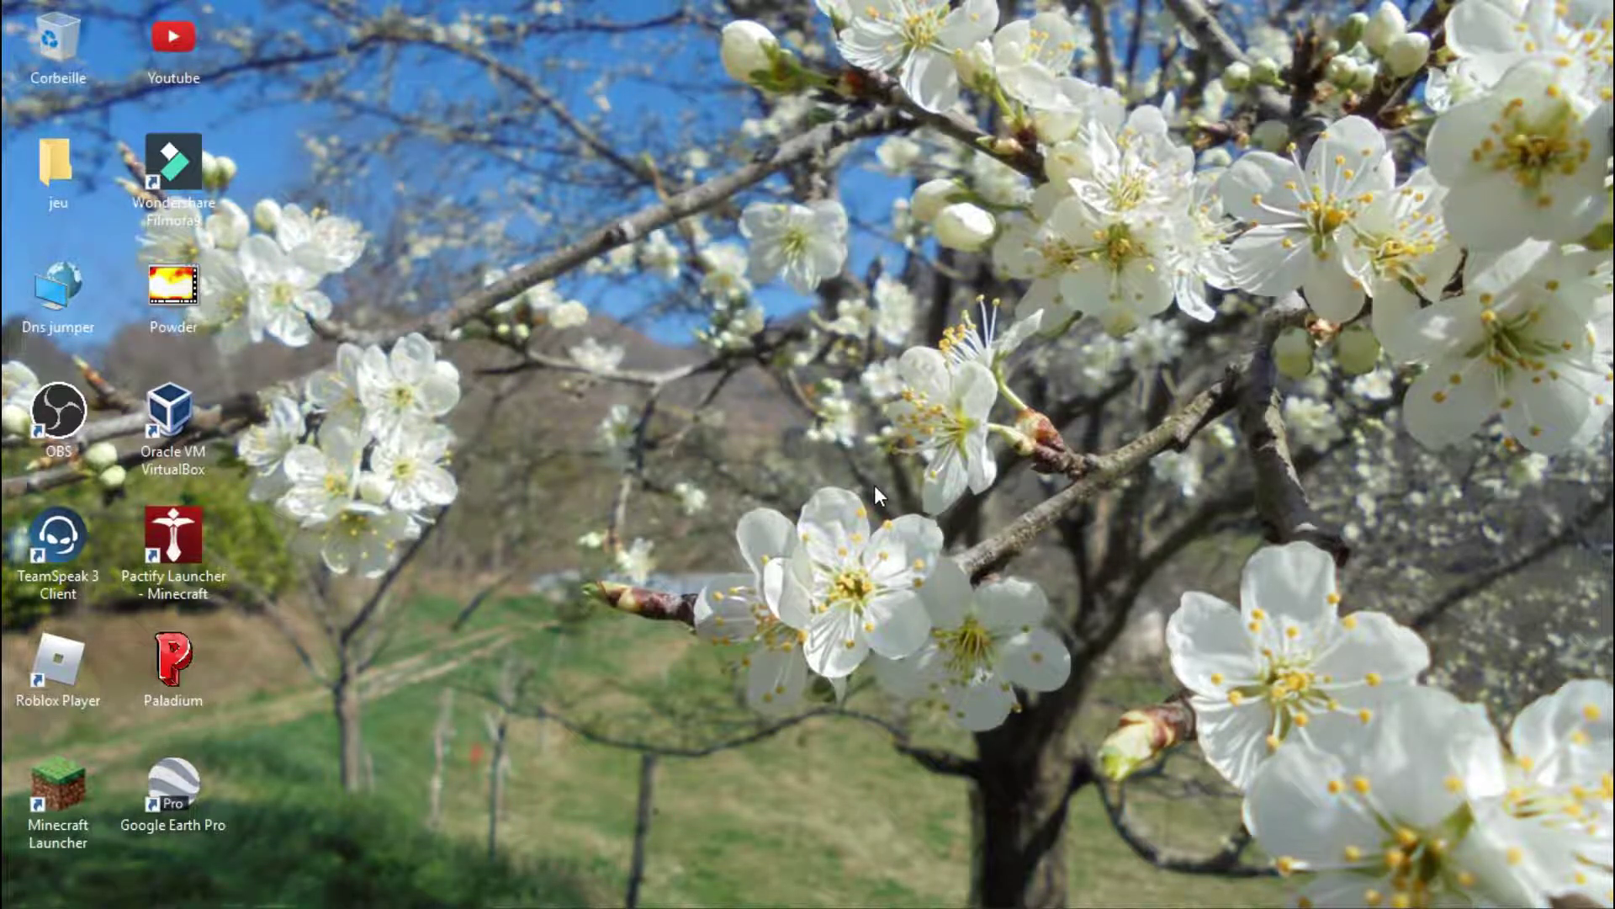
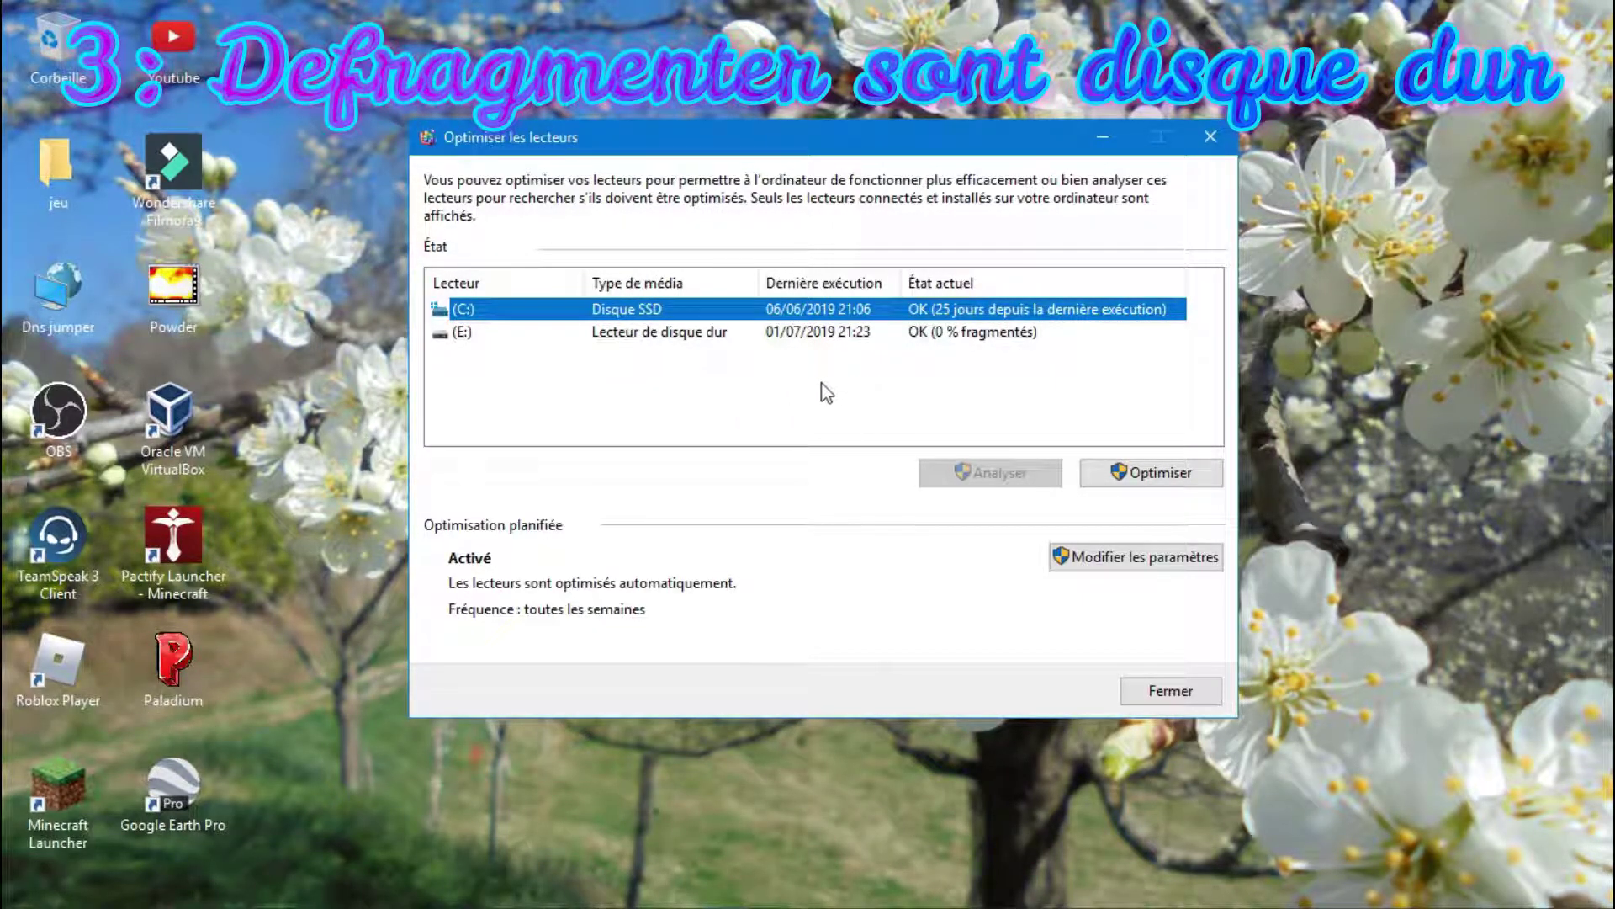
Check the optimization status of the E: and C: drives, and close the drive optimization window
{"action": "left_click", "coordinate": [577, 334]}
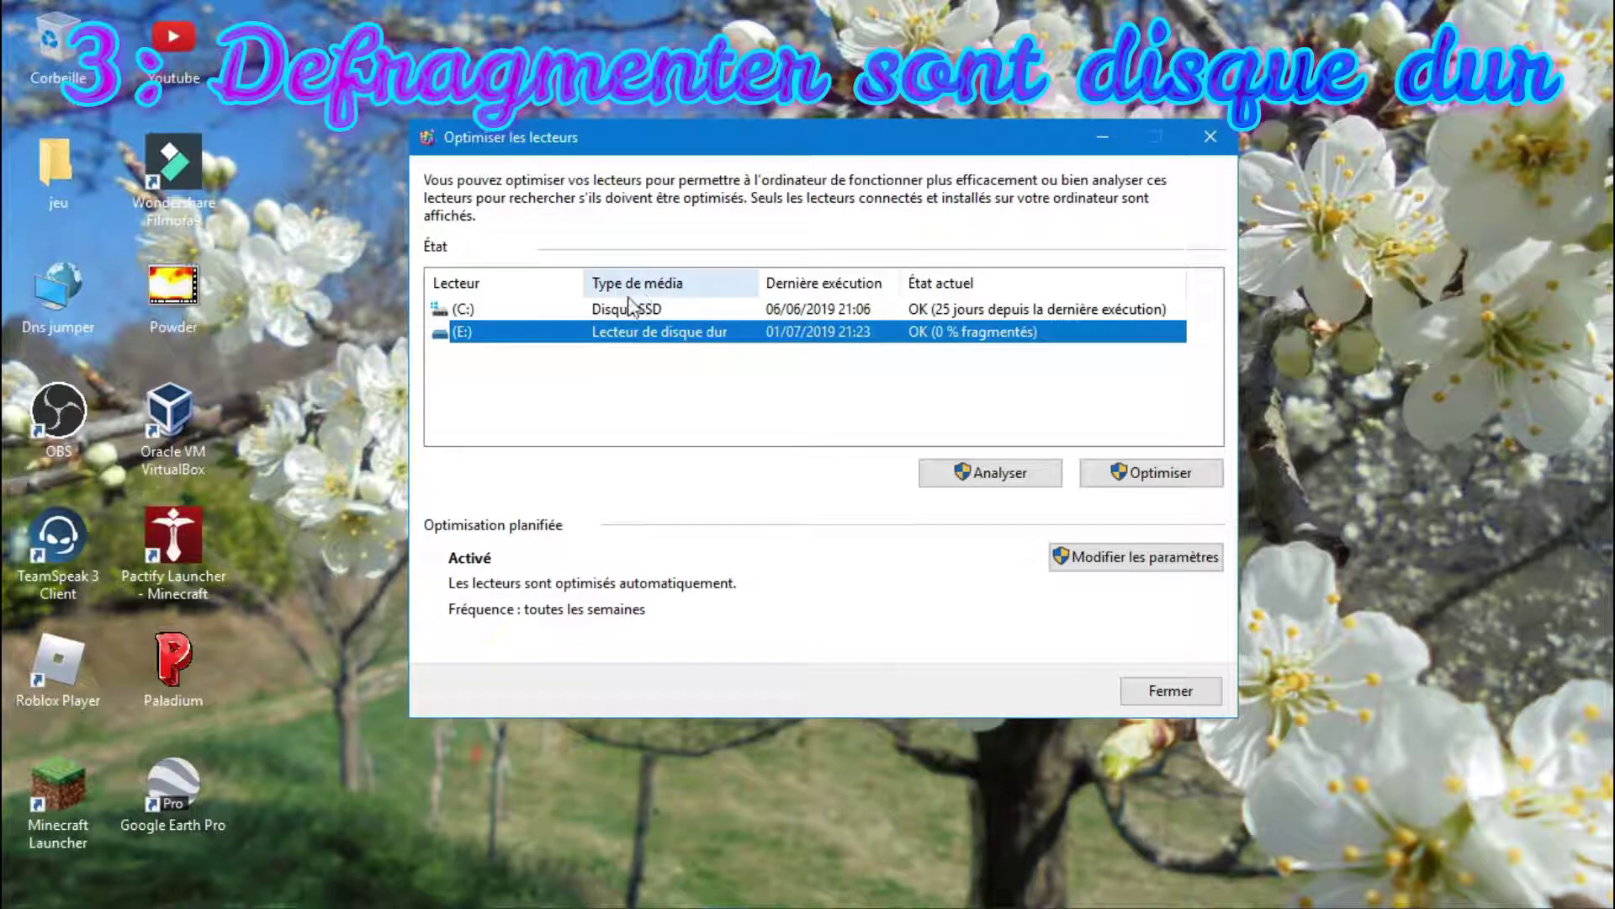
{"action": "left_click", "coordinate": [596, 308]}
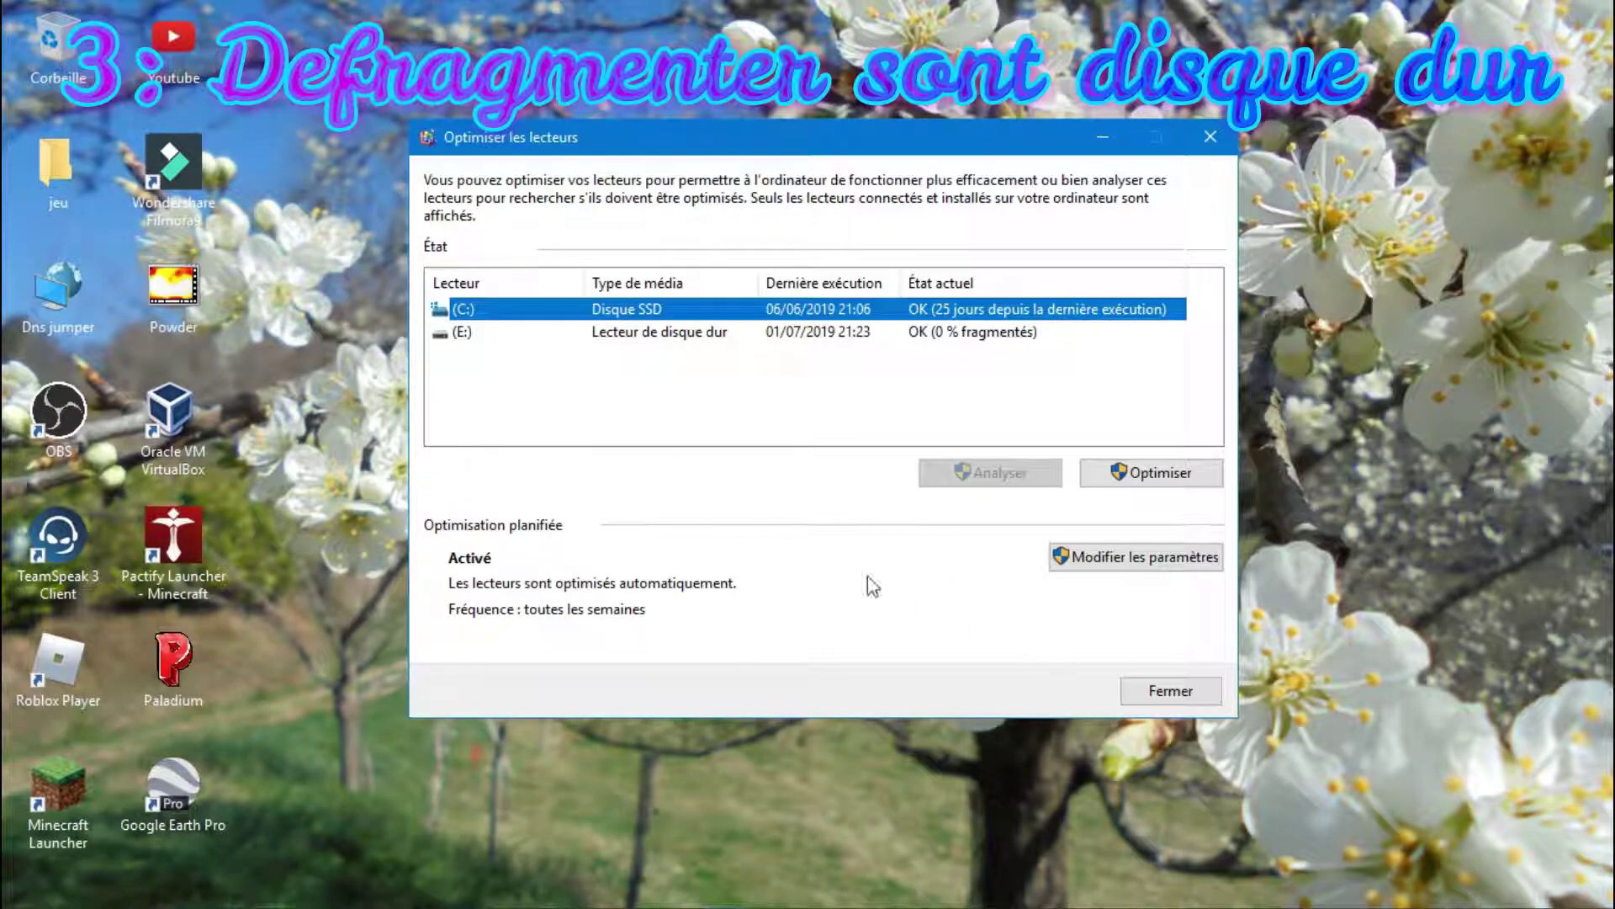
{"action": "left_click", "coordinate": [1210, 138]}
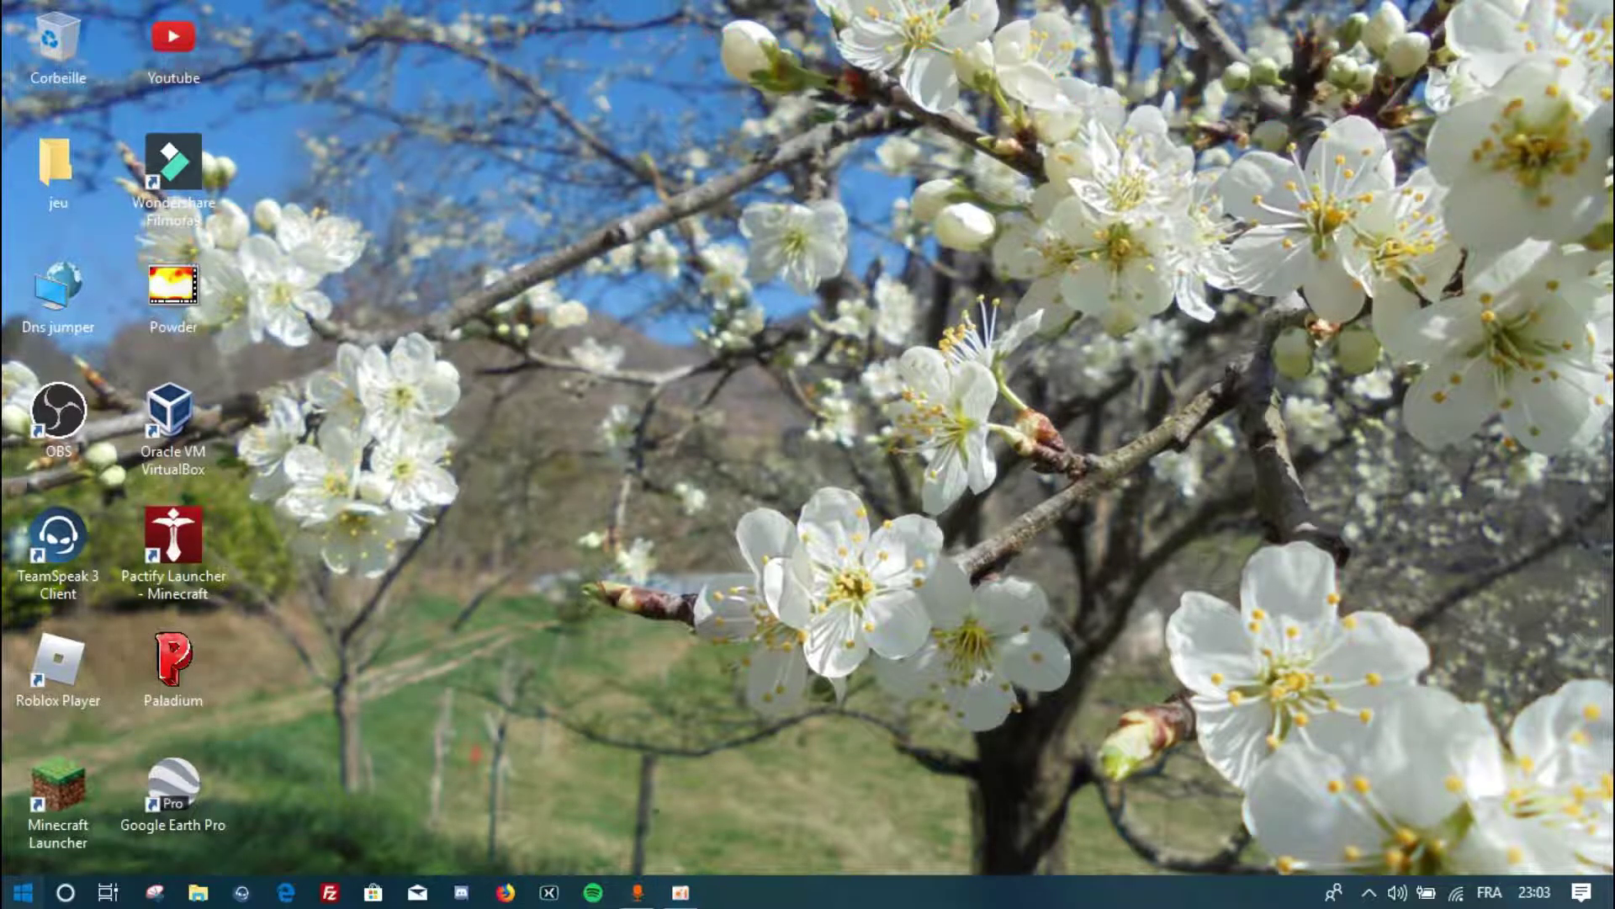
Search for the Disk Cleanup application (Nettoyage de disque) and launch it for drive C:
{"action": "left_click", "coordinate": [23, 892]}
{"action": "type", "text": "ne"}
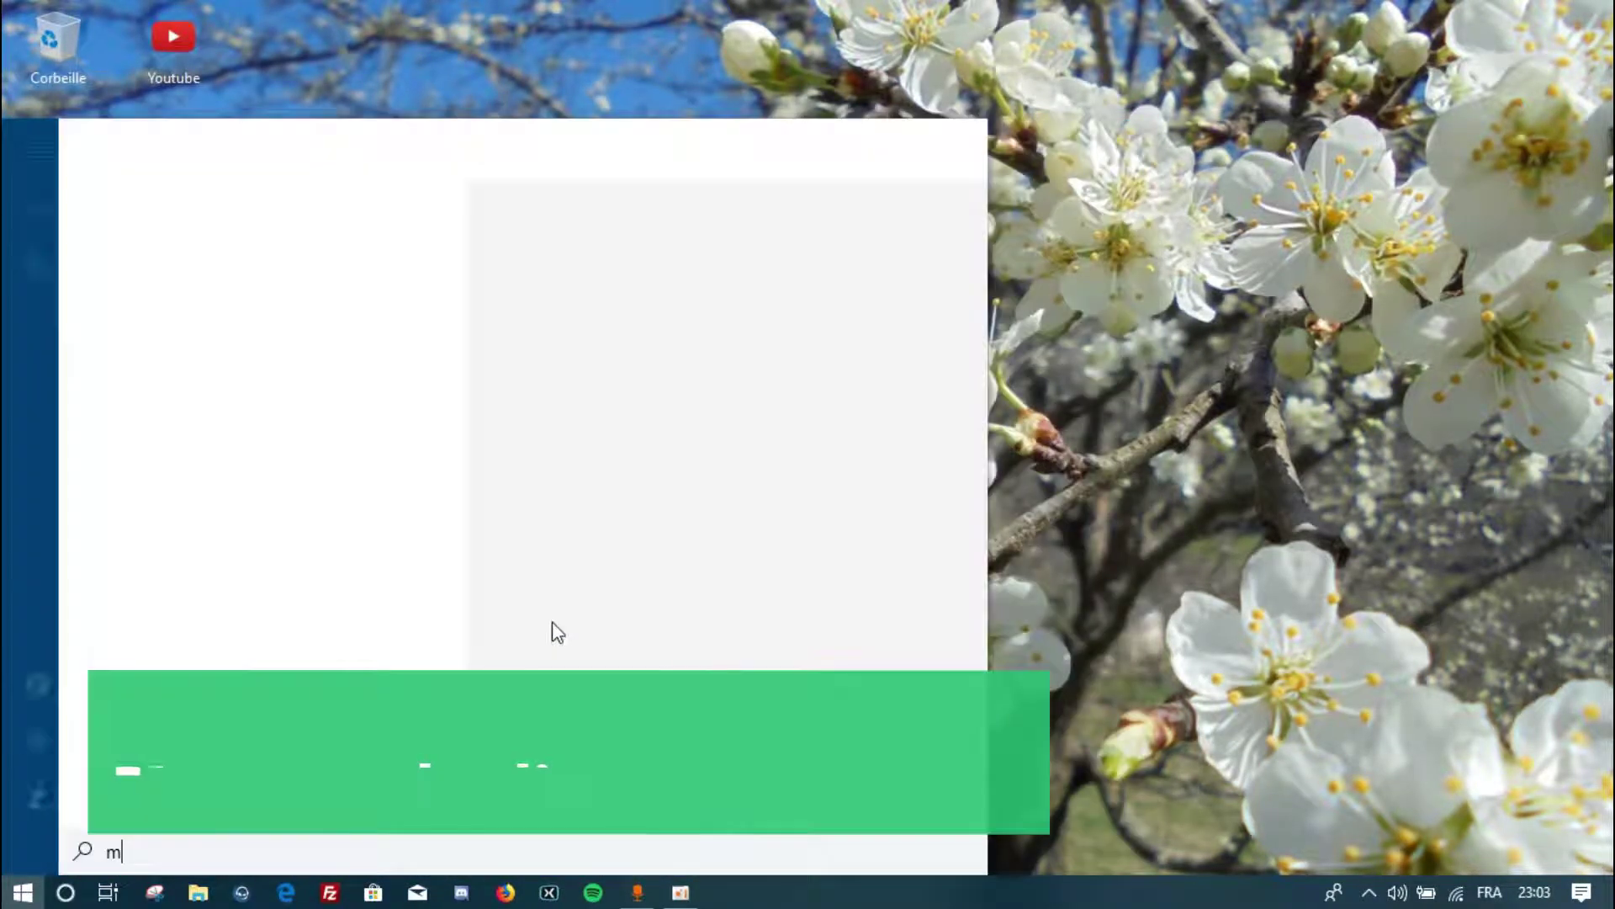
{"action": "type", "text": "tto"}
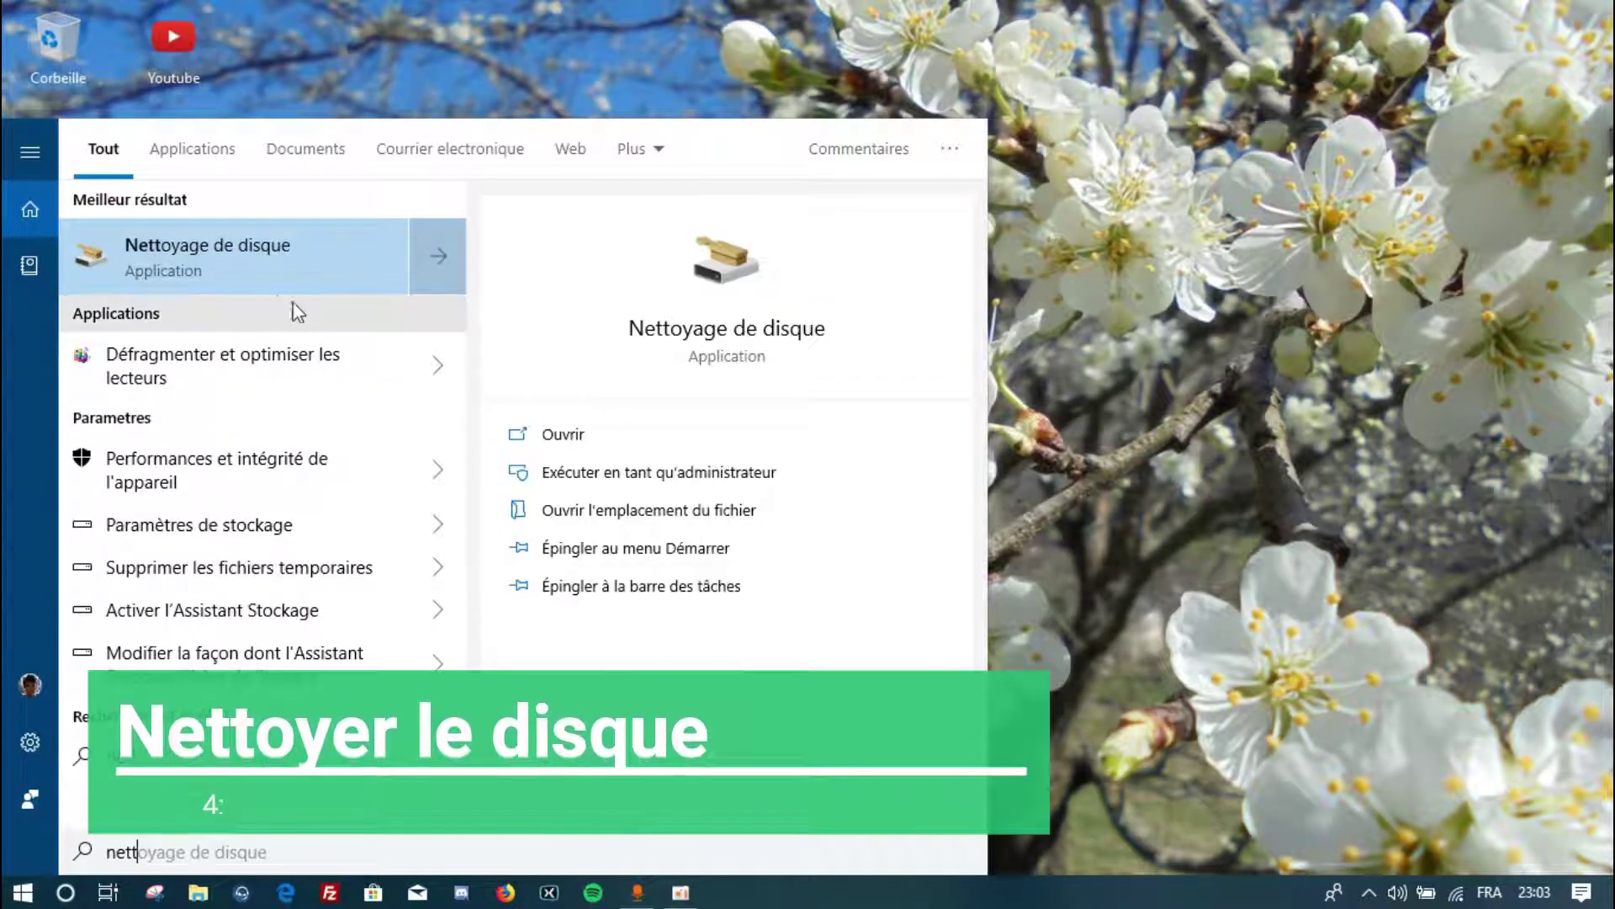
{"action": "left_click", "coordinate": [239, 261]}
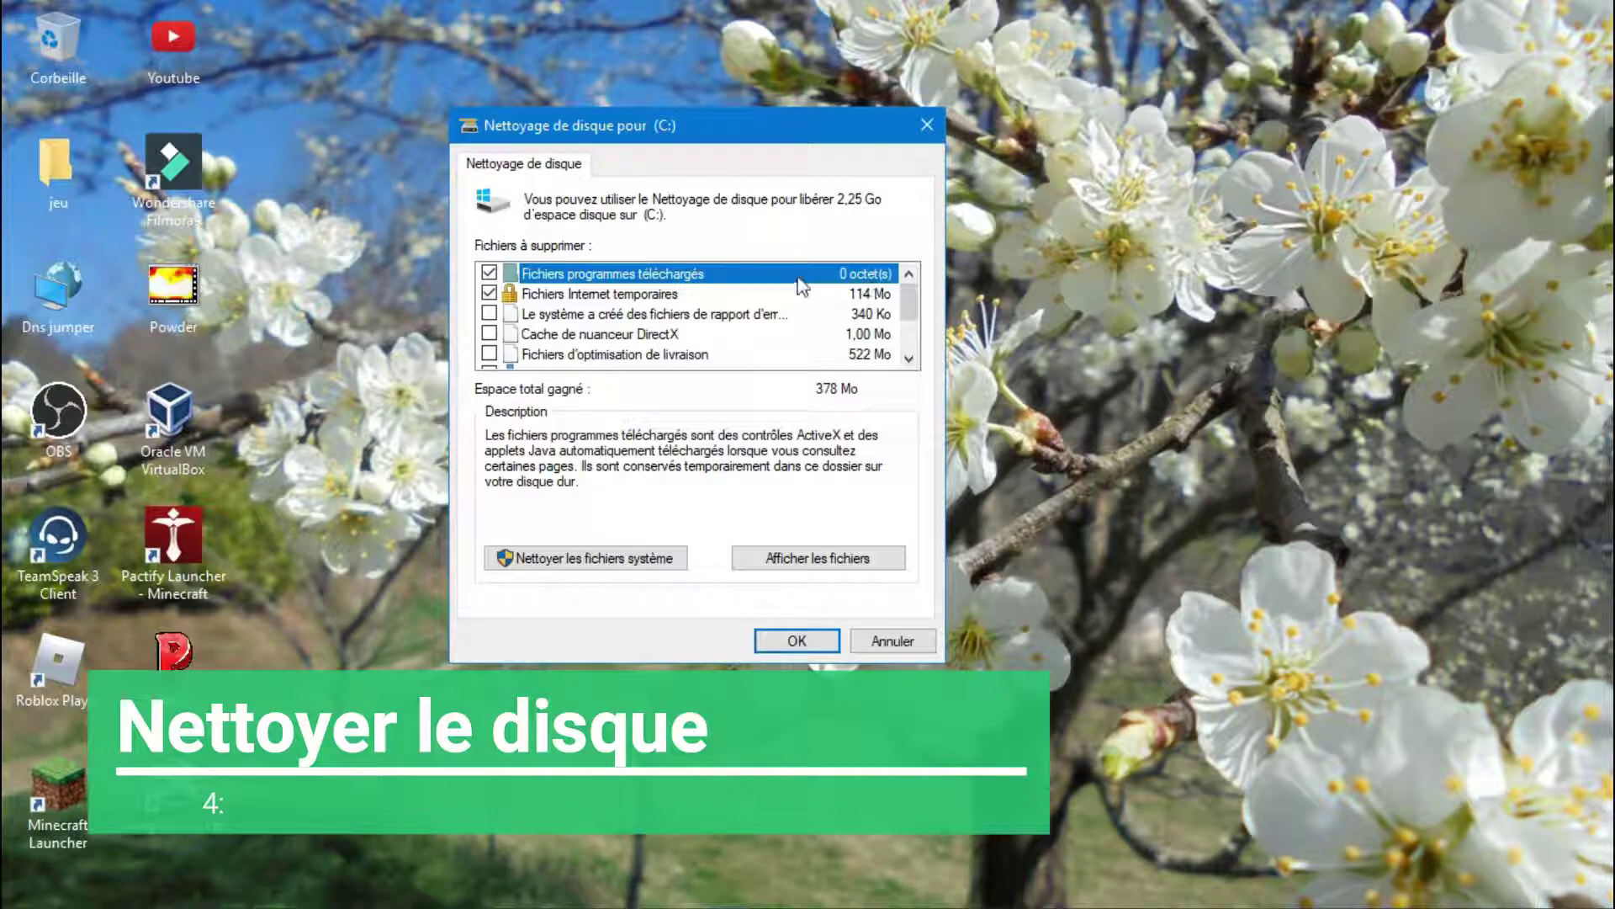
Mark the system error report files, the DirectX shader cache and the delivery optimization files for deletion
{"action": "mouse_move", "coordinate": [908, 289]}
{"action": "left_mouse_down"}
{"action": "mouse_move", "coordinate": [916, 316]}
{"action": "mouse_move", "coordinate": [902, 291]}
{"action": "left_mouse_up"}
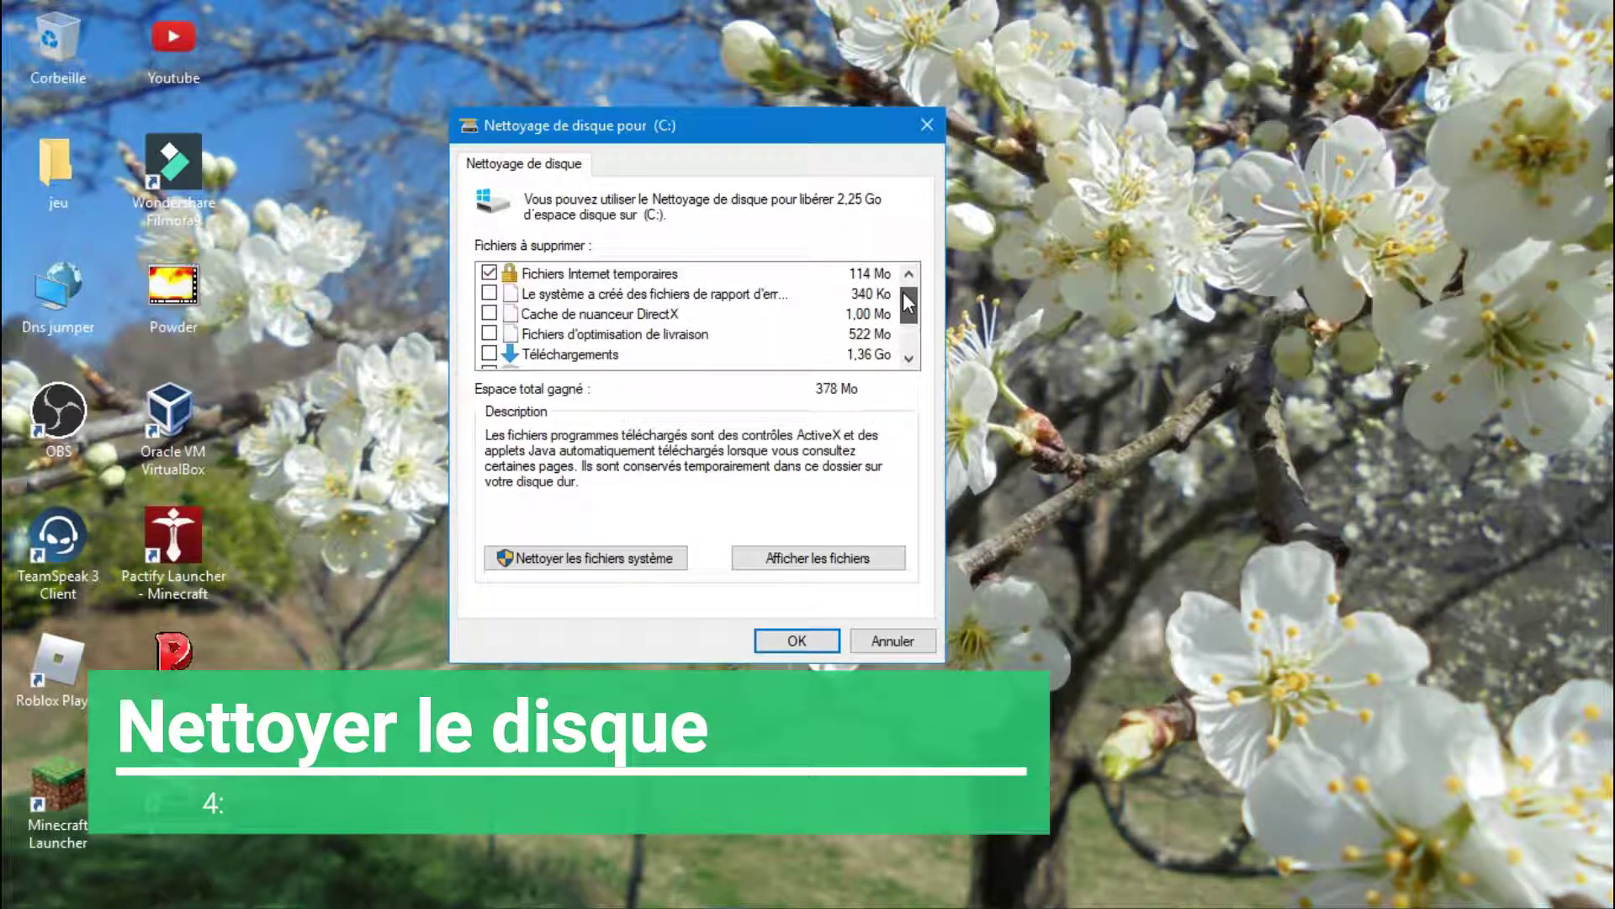
{"action": "left_click", "coordinate": [667, 294]}
{"action": "left_click", "coordinate": [488, 292]}
{"action": "left_click", "coordinate": [489, 313]}
{"action": "left_click", "coordinate": [489, 334]}
{"action": "scroll", "coordinate": [496, 312], "scroll_direction": "down", "scroll_amount": 1}
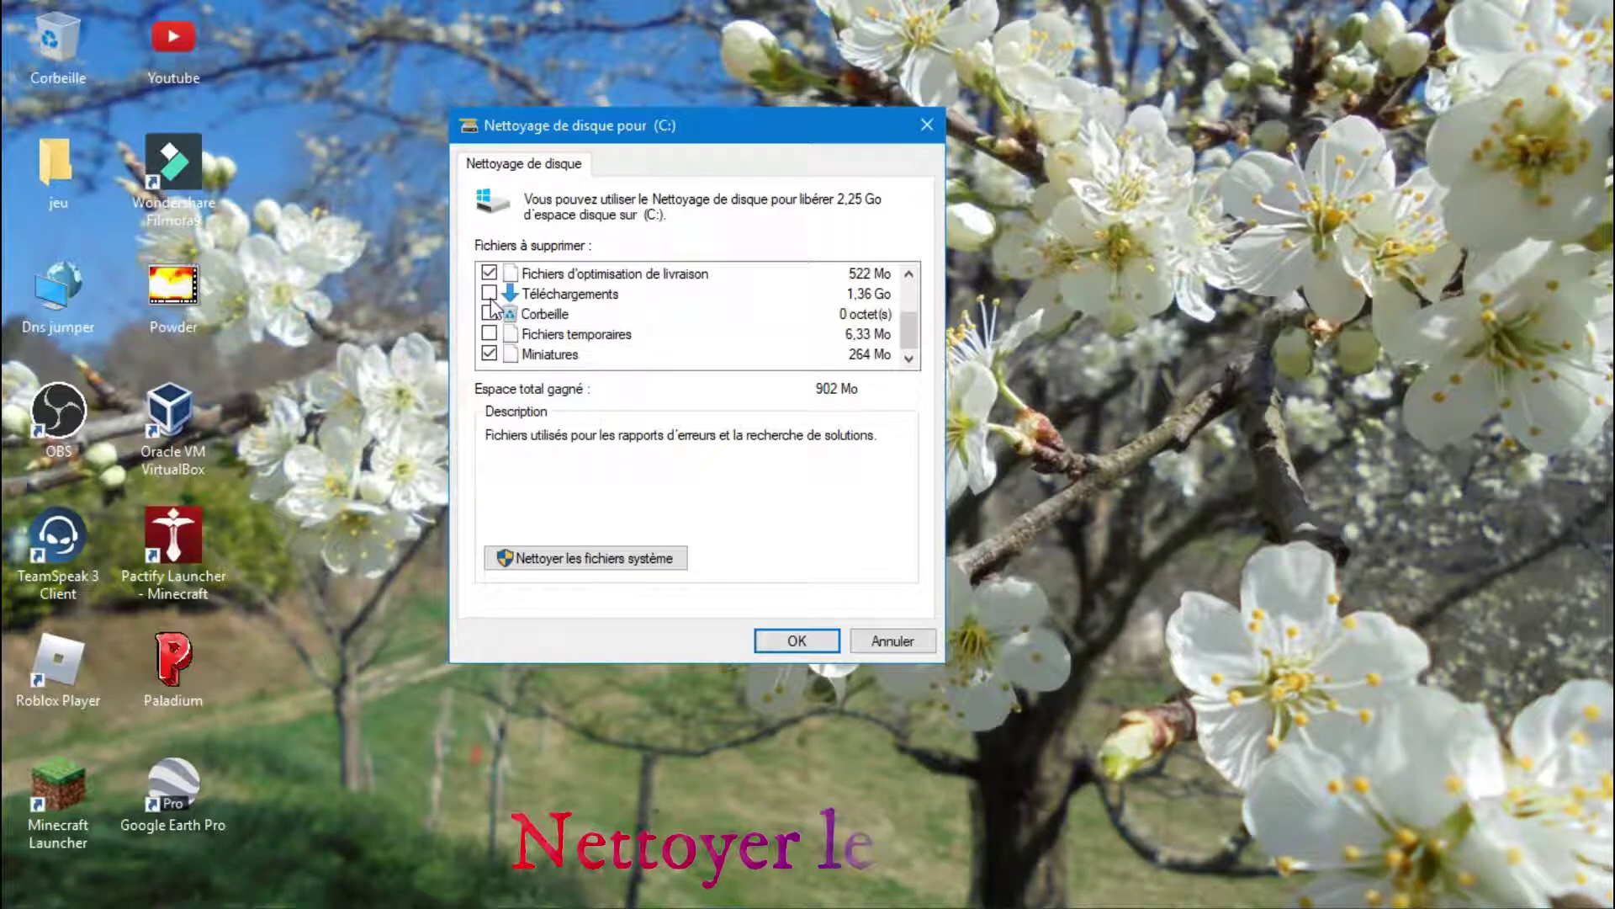
Add Fichiers temporaires to the cleanup selection, leaving out Téléchargements, and permanently delete the selected files
{"action": "left_click", "coordinate": [753, 294]}
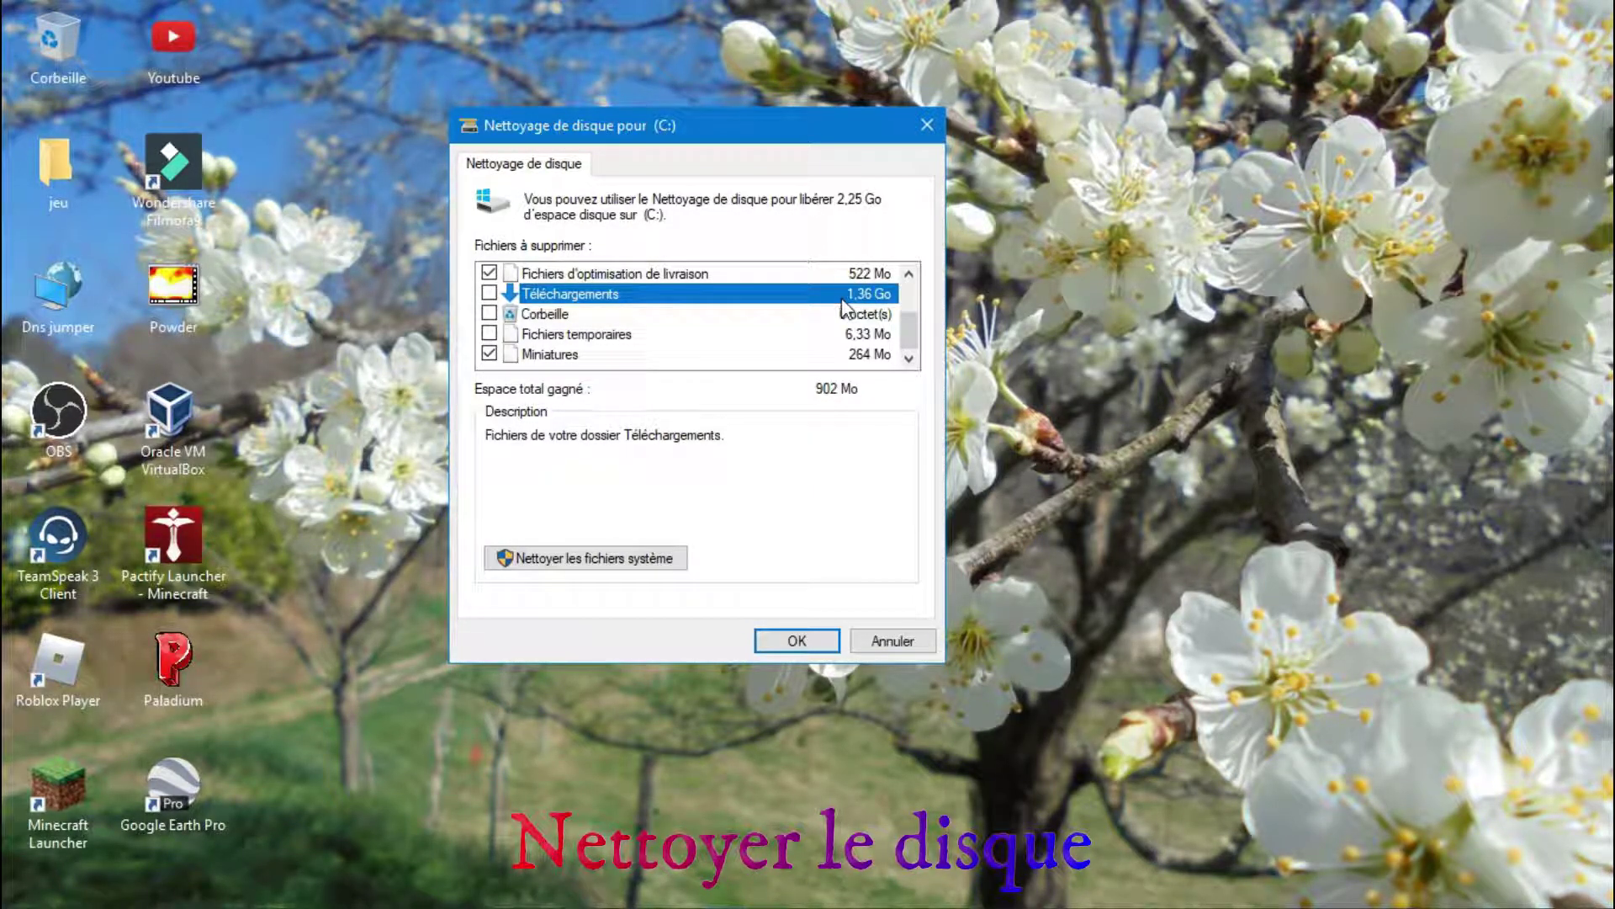
{"action": "left_click", "coordinate": [490, 334]}
{"action": "scroll", "coordinate": [713, 357], "scroll_direction": "up", "scroll_amount": 2}
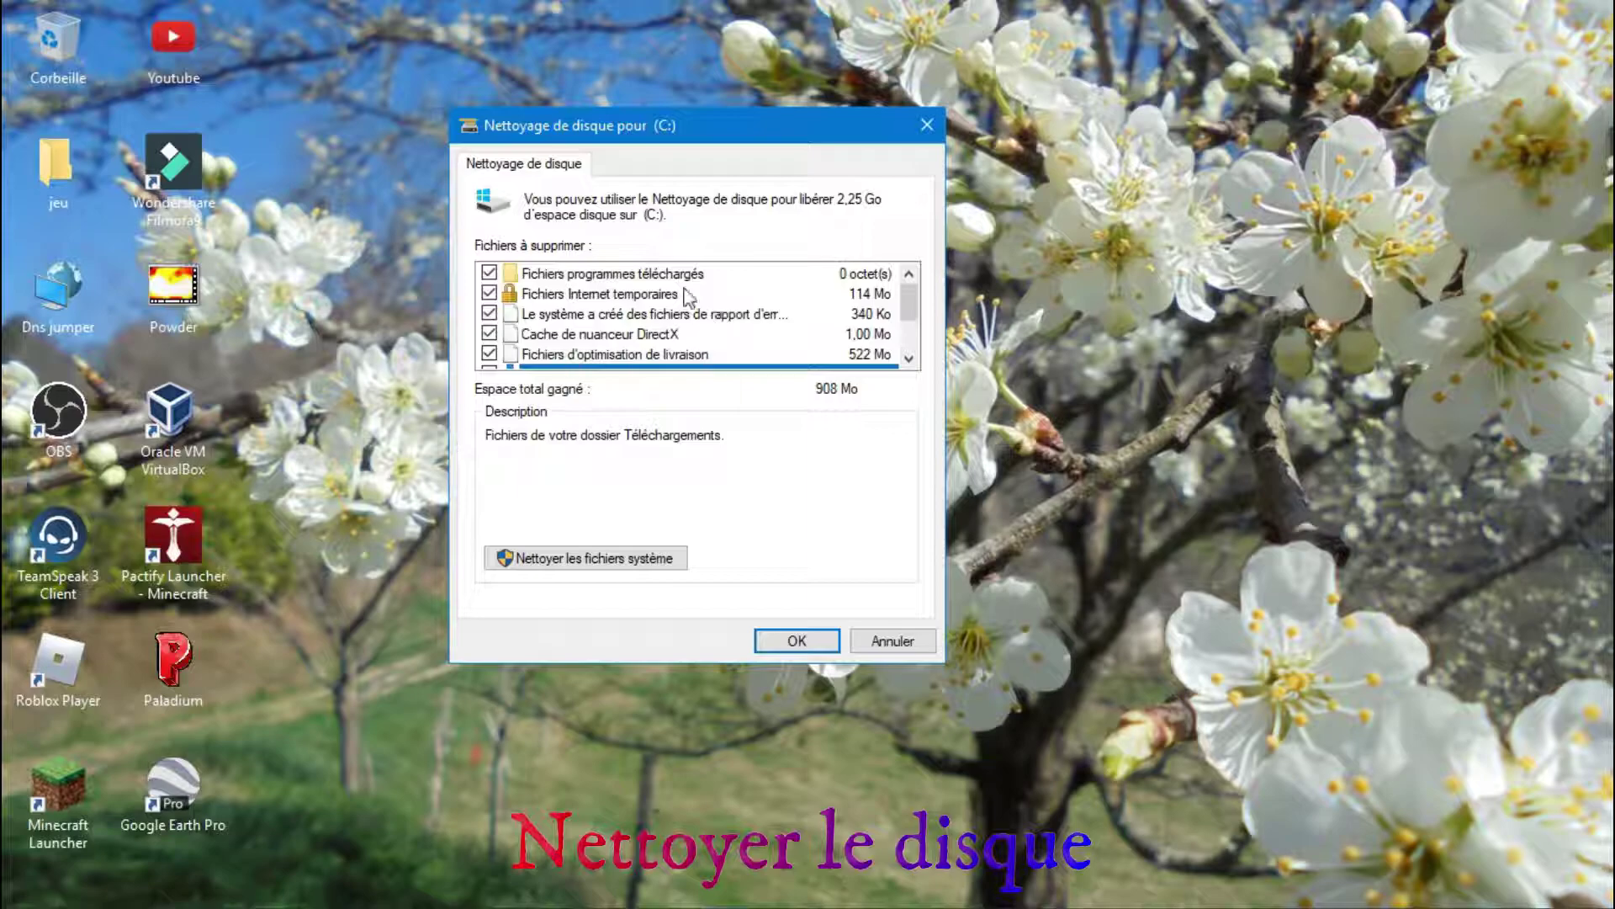
{"action": "left_click", "coordinate": [792, 641]}
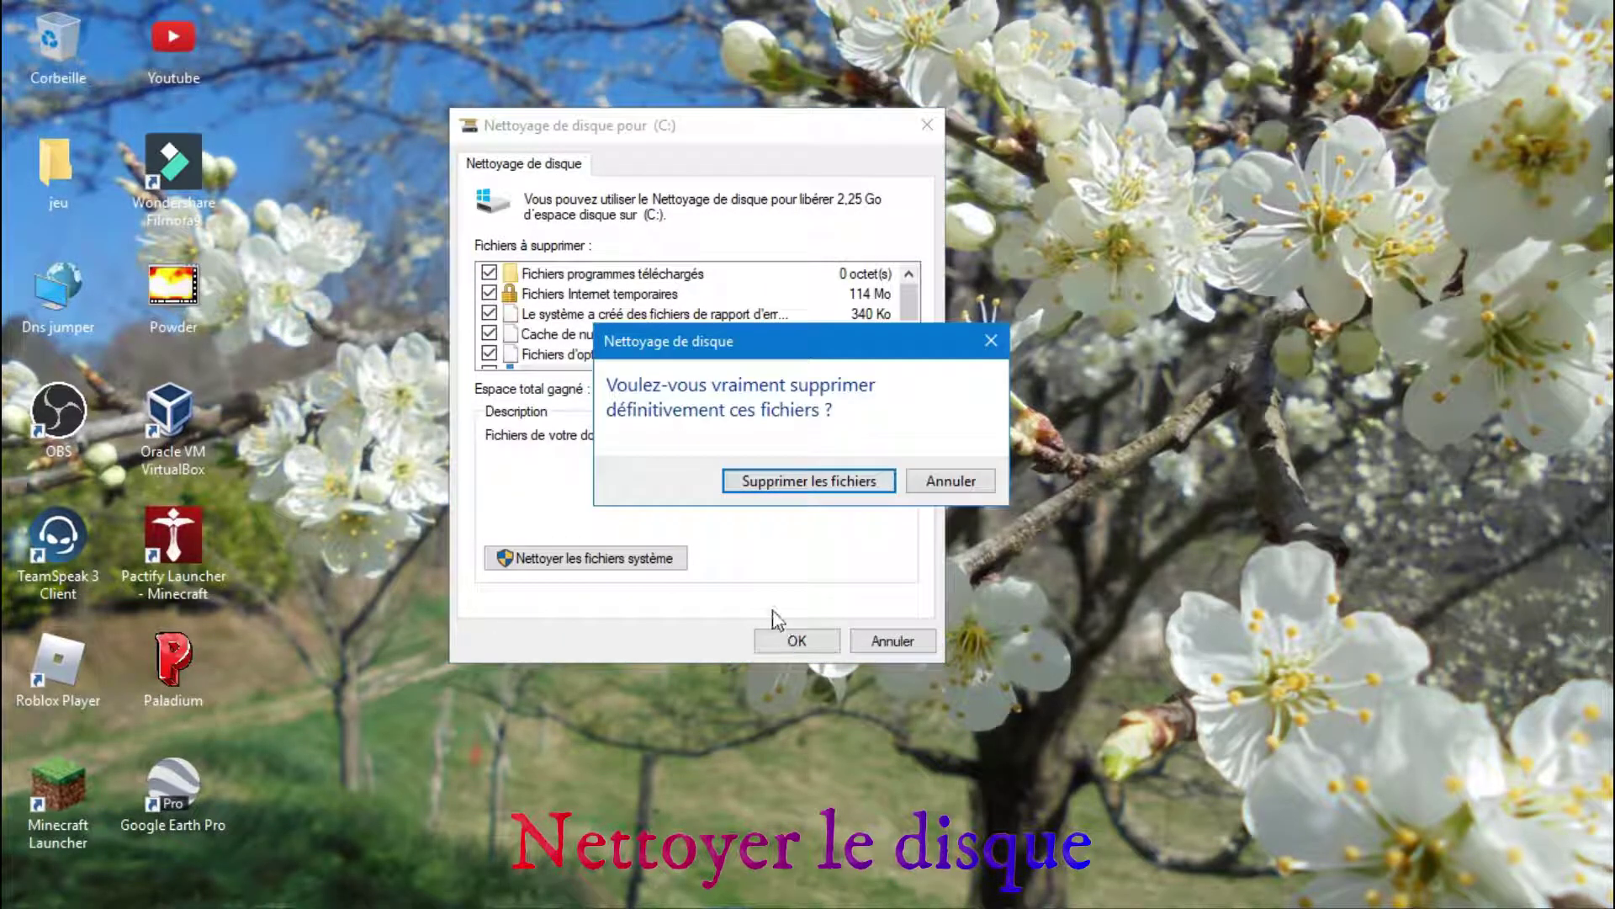
{"action": "left_click", "coordinate": [795, 481]}
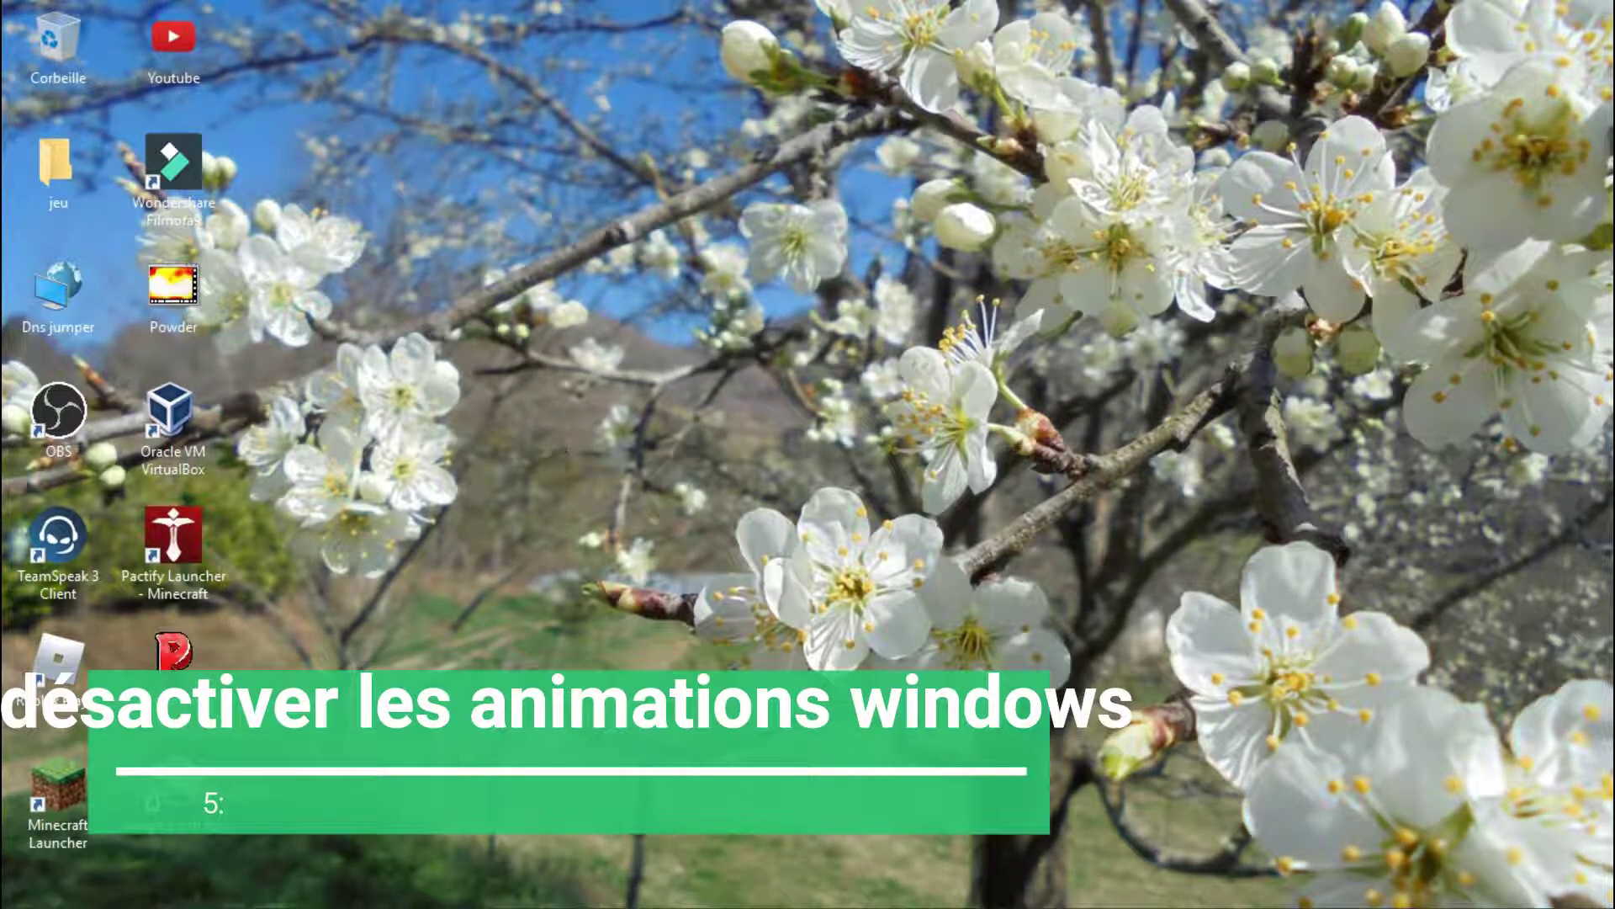
{"action": "left_click", "coordinate": [198, 892]}
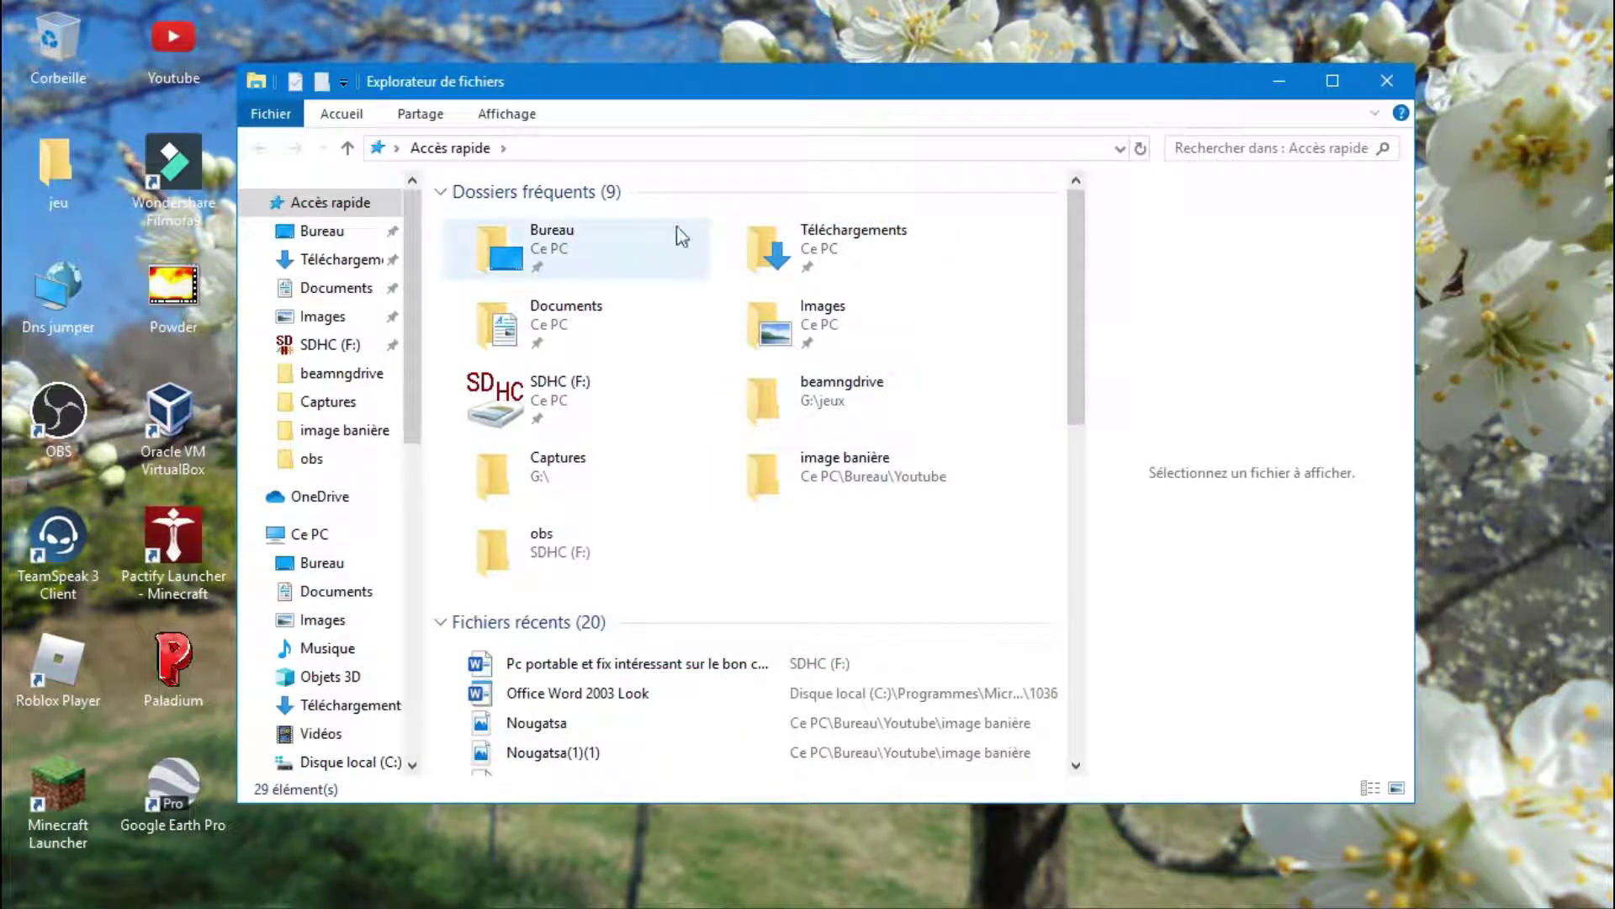
{"action": "left_click", "coordinate": [1386, 81]}
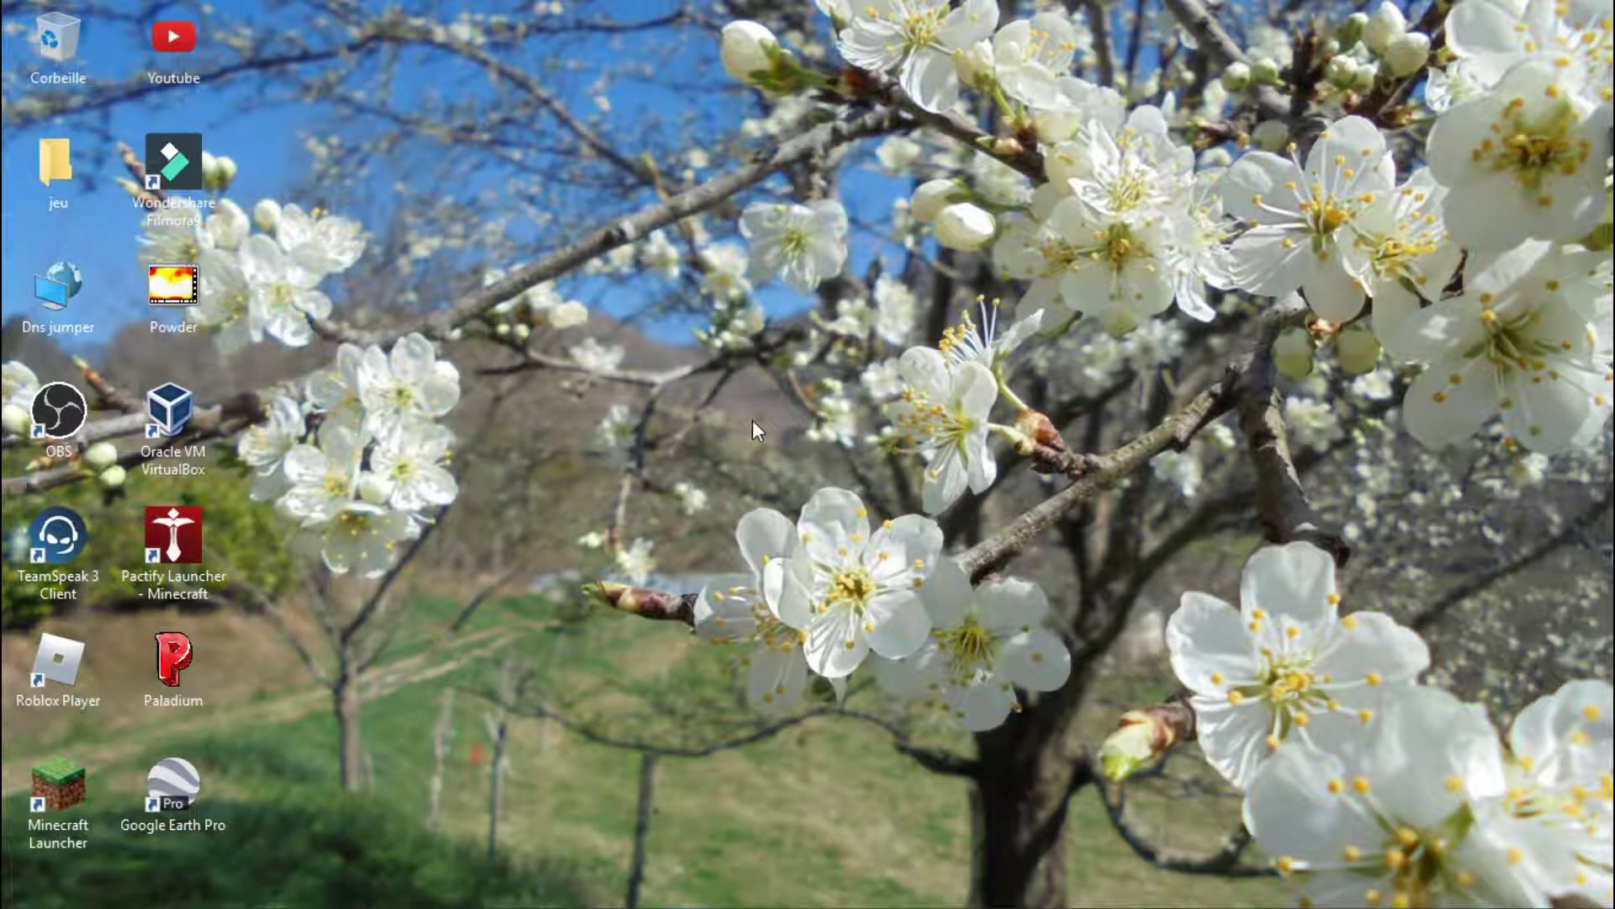
{"action": "mouse_move", "coordinate": [257, 905]}
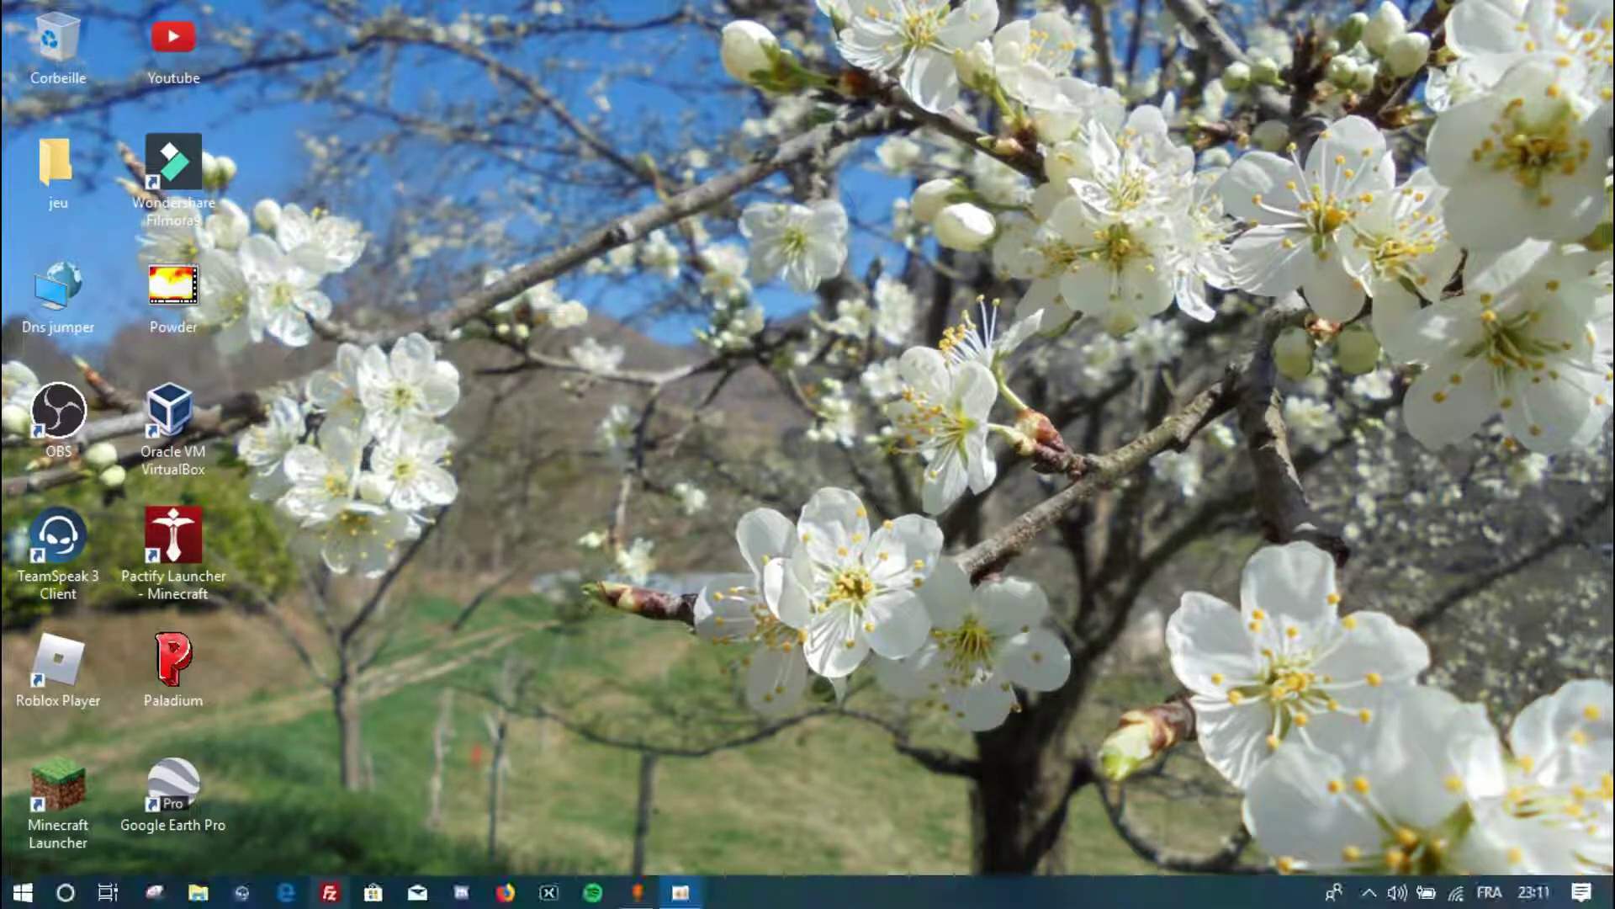
{"action": "left_click", "coordinate": [197, 892]}
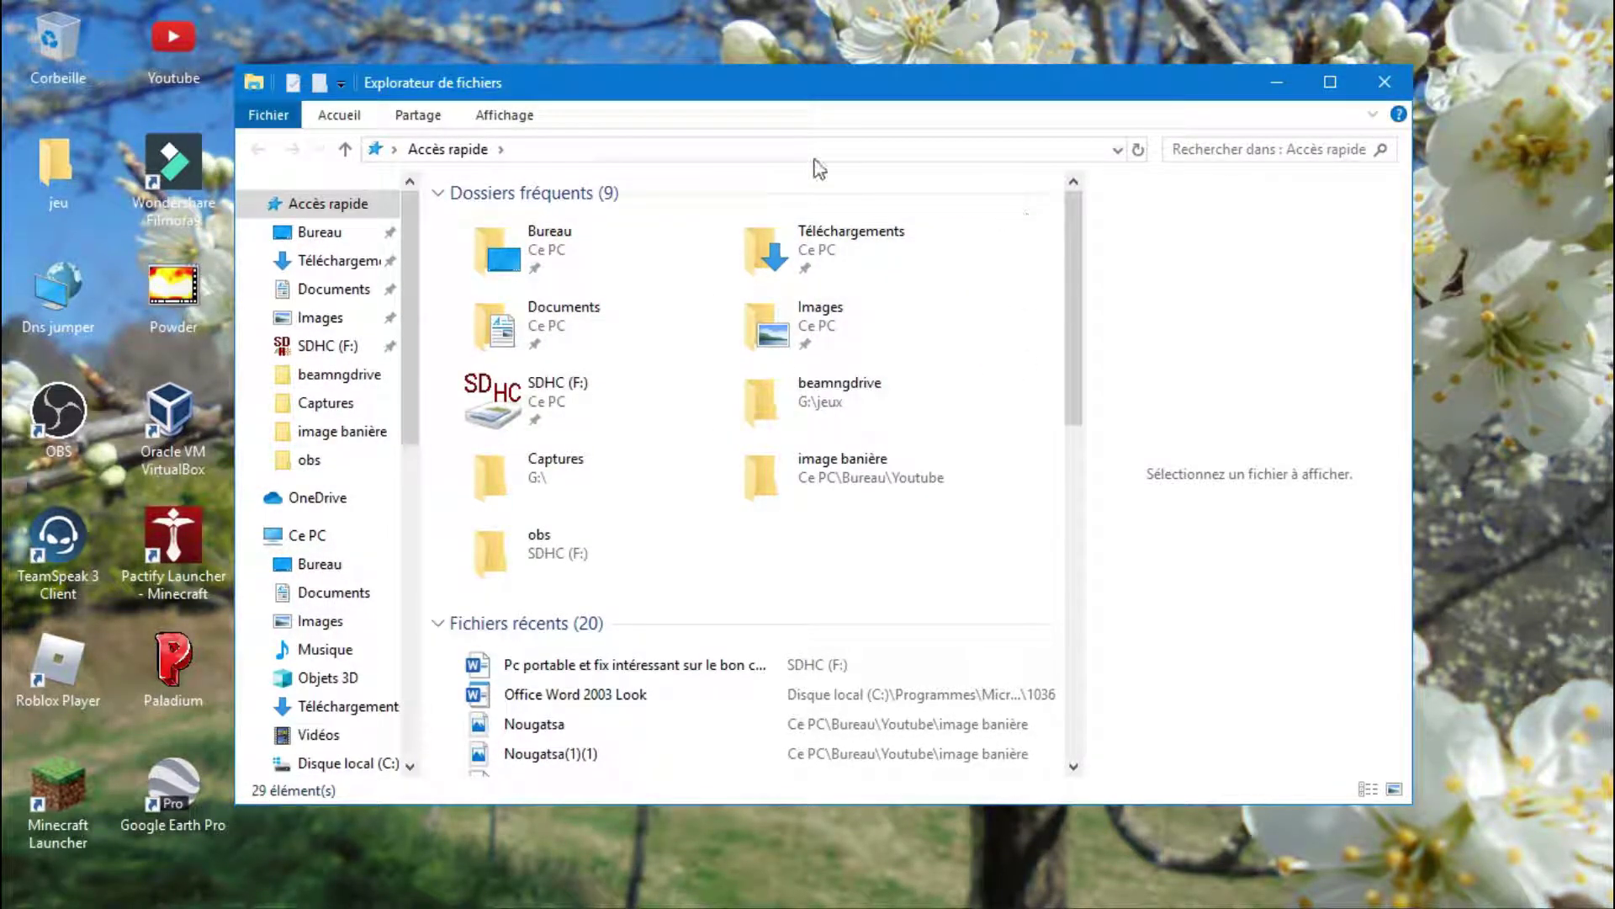
{"action": "left_click", "coordinate": [1384, 82]}
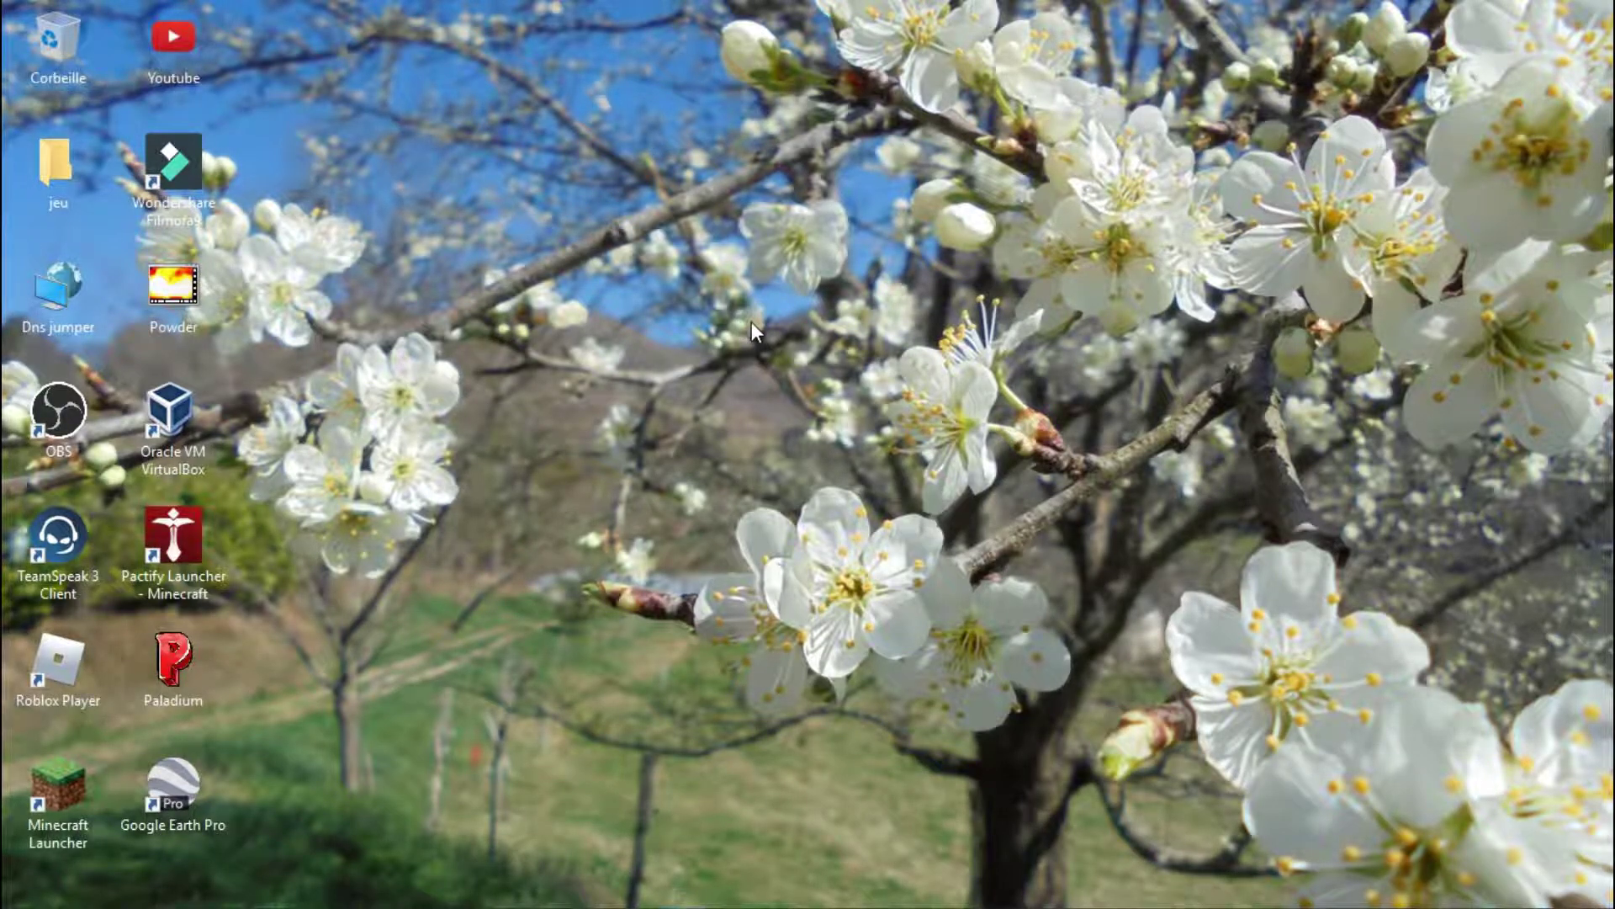
{"action": "mouse_move", "coordinate": [690, 904]}
{"action": "left_click", "coordinate": [23, 892]}
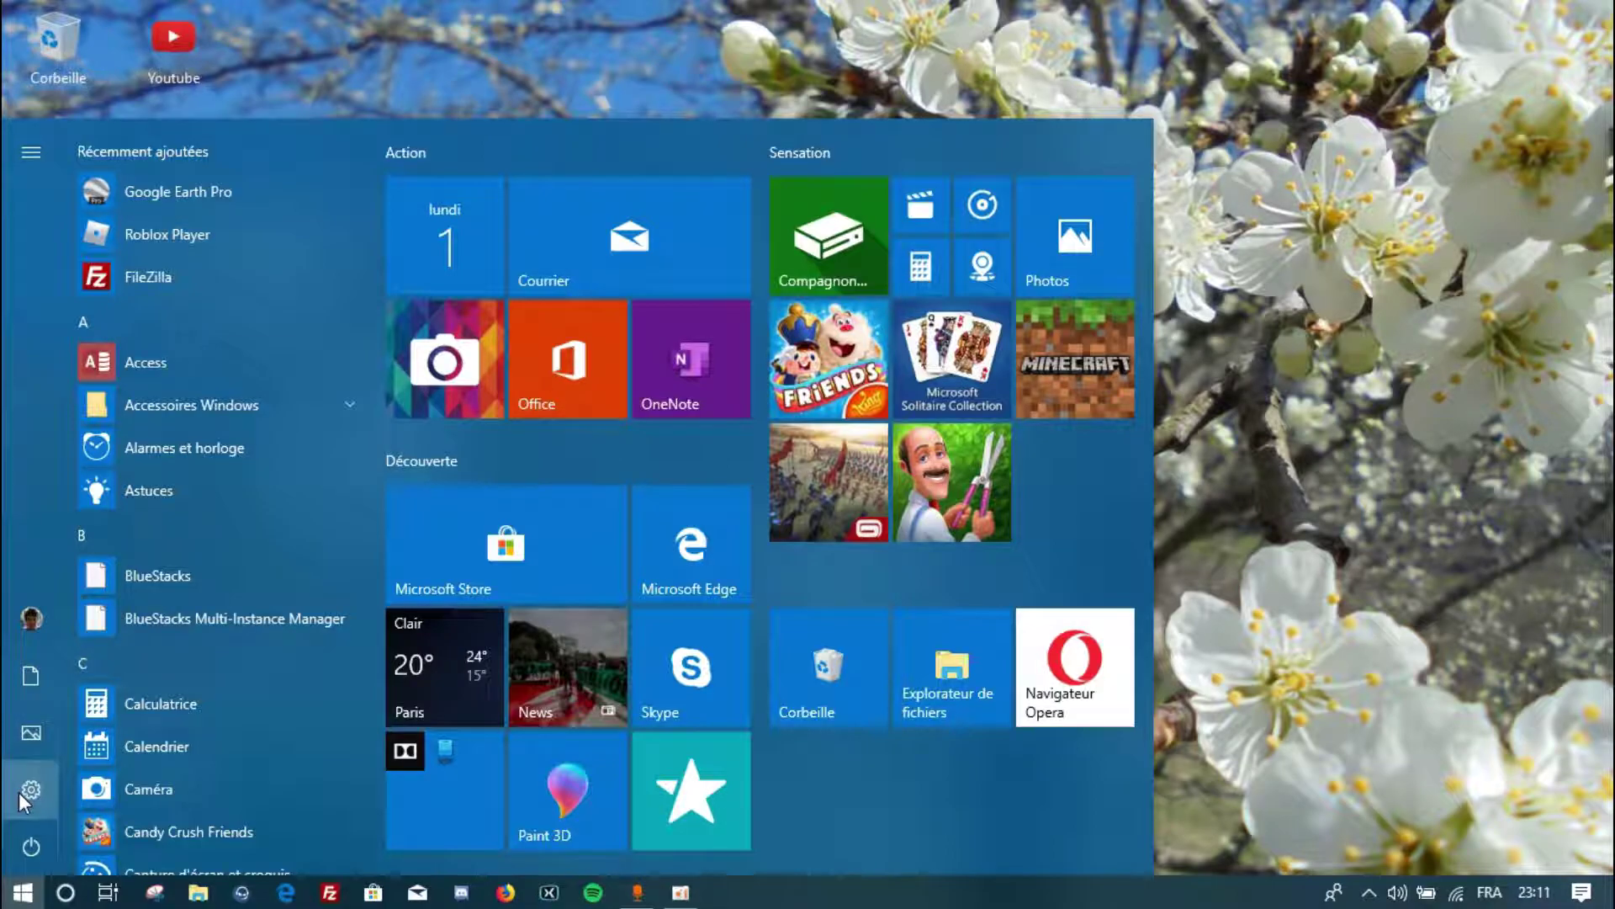
{"action": "left_click", "coordinate": [23, 890]}
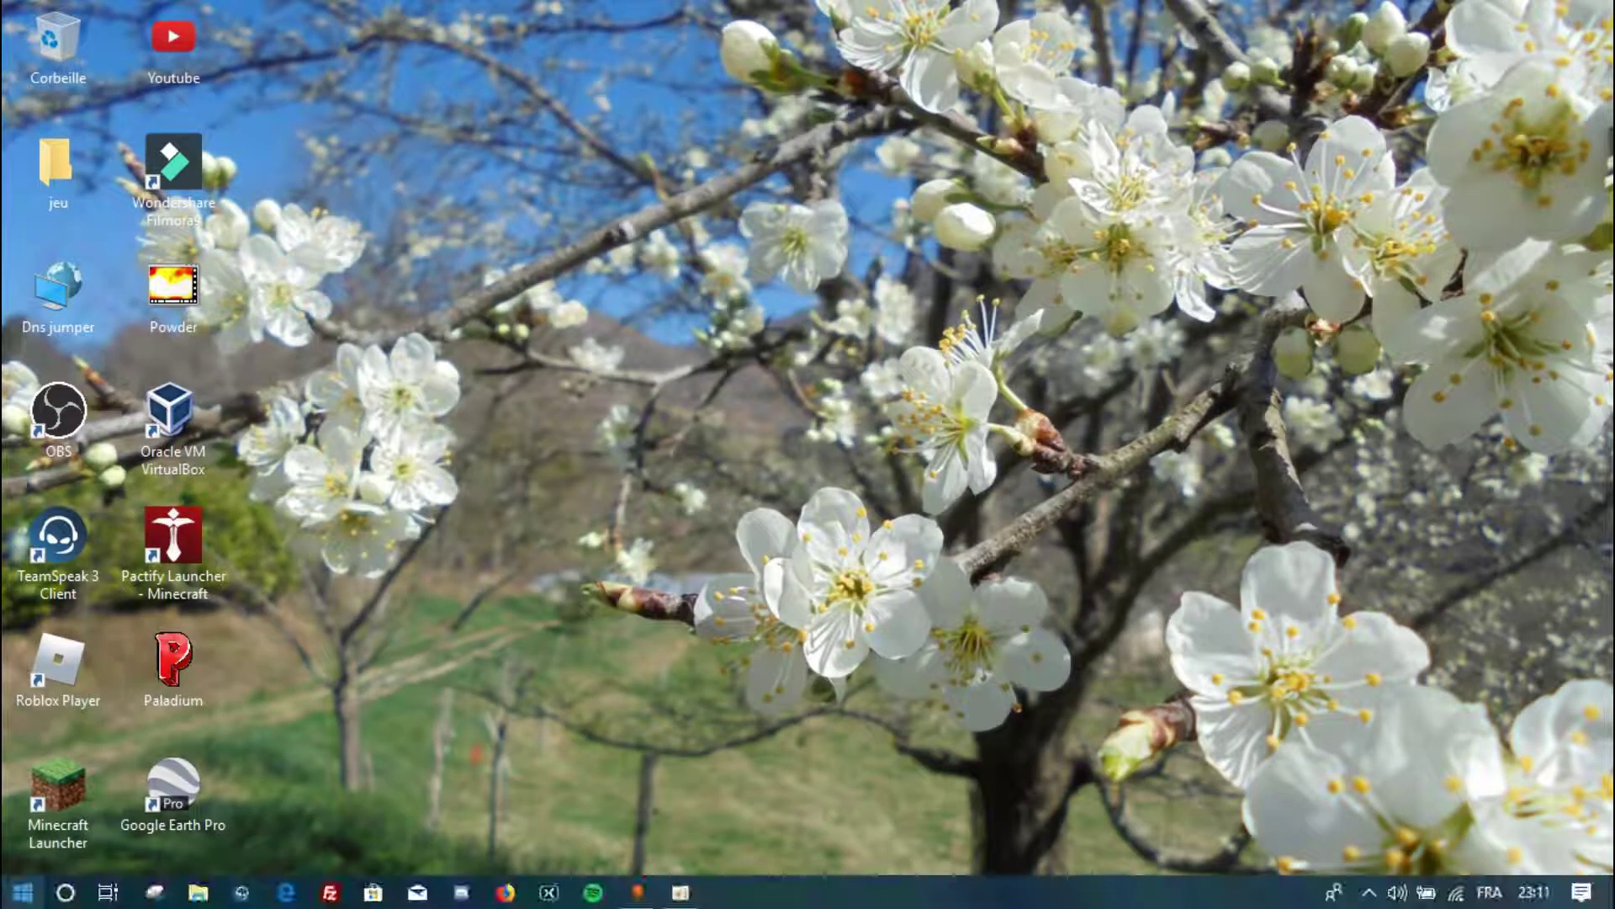
Search the Windows settings for "anim" and open the Afficher les animations dans Windows option
{"action": "left_click", "coordinate": [23, 890]}
{"action": "left_click", "coordinate": [31, 789]}
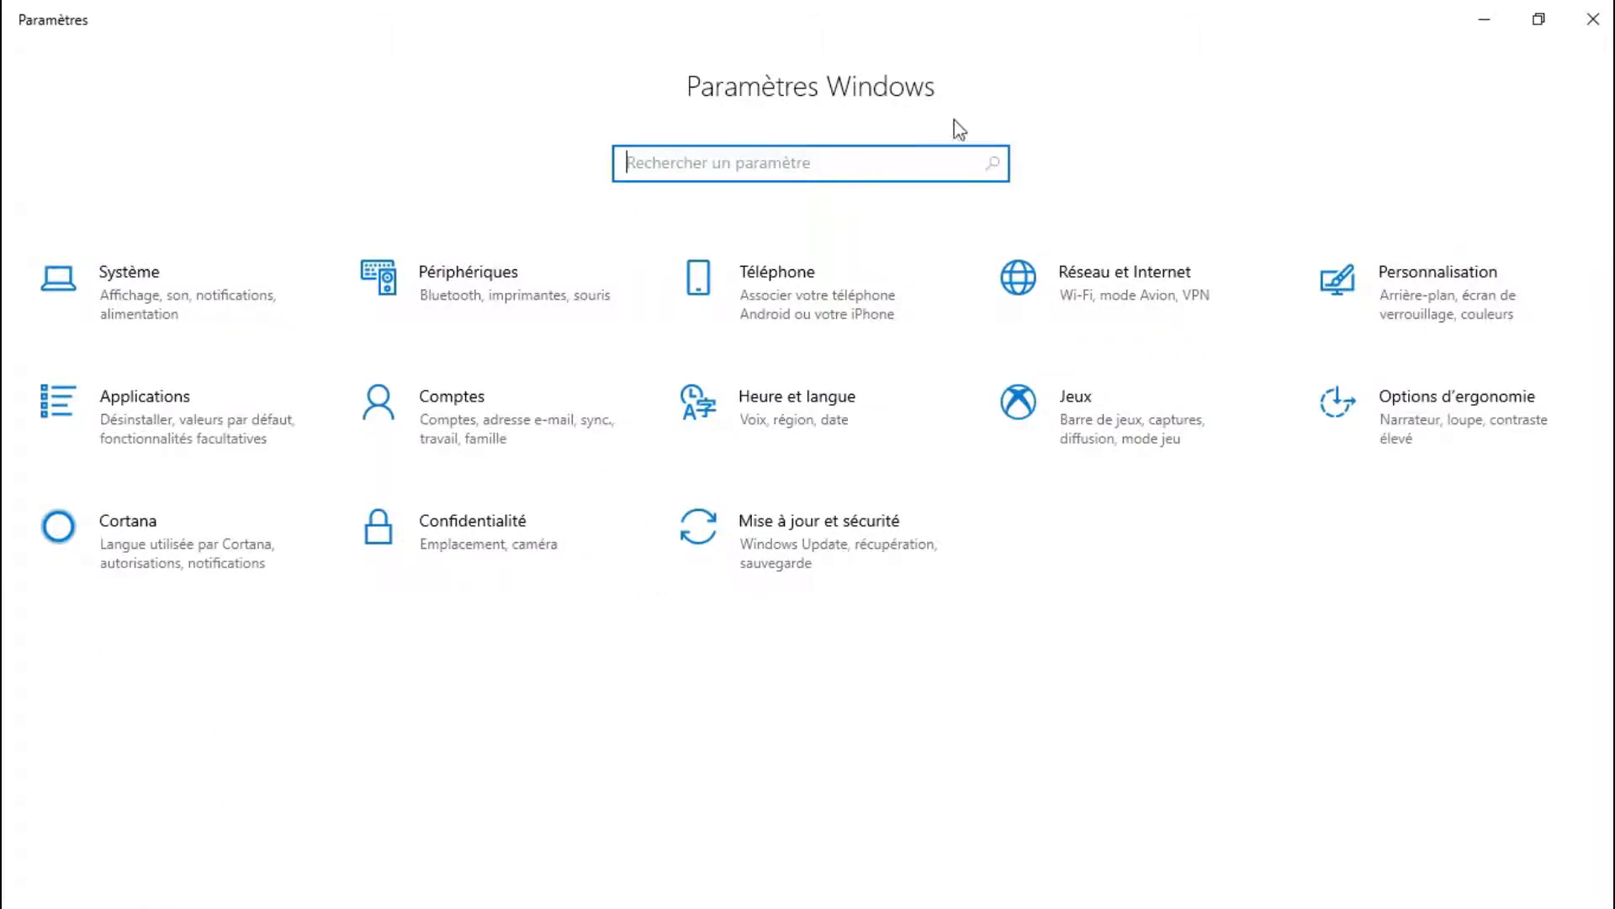
{"action": "type", "text": "anim"}
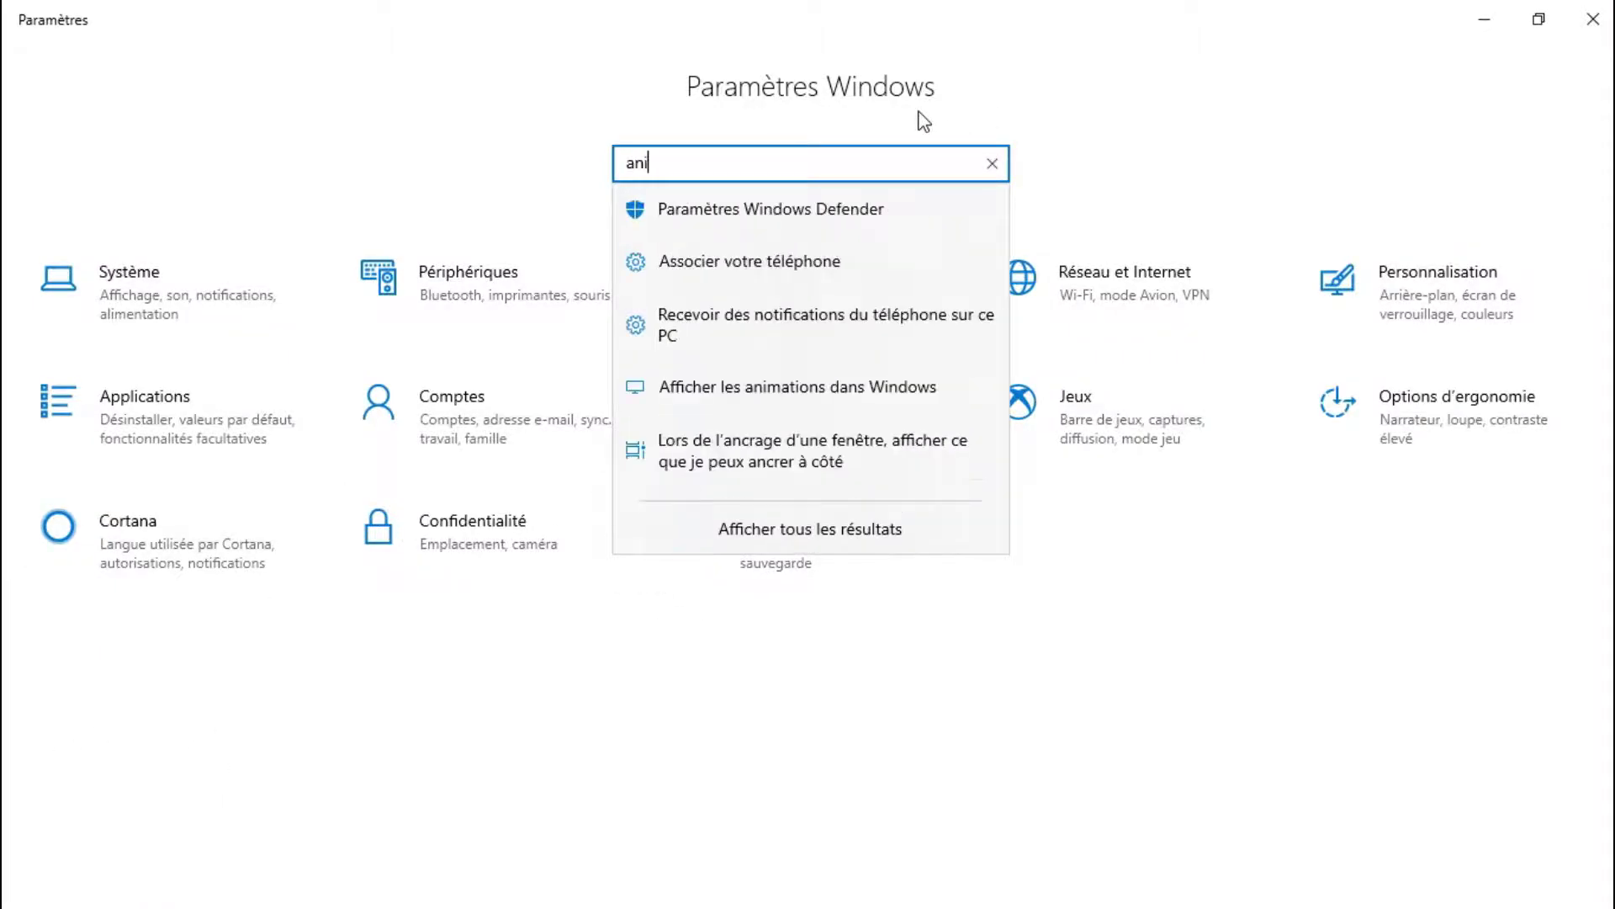
{"action": "left_click", "coordinate": [761, 216]}
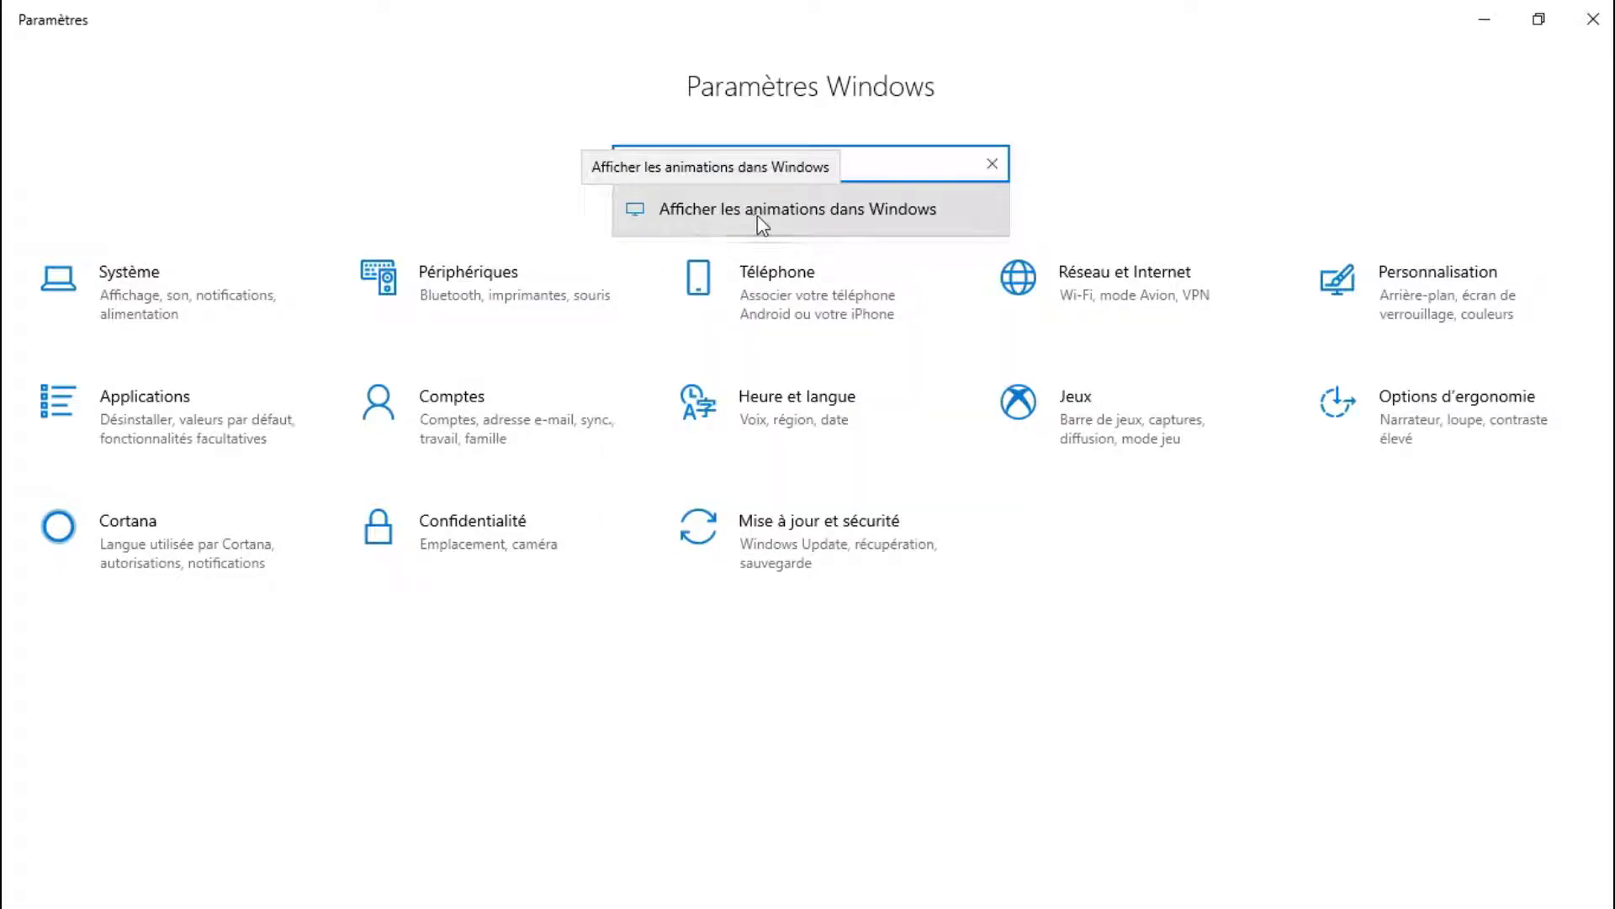
{"action": "left_click", "coordinate": [836, 214]}
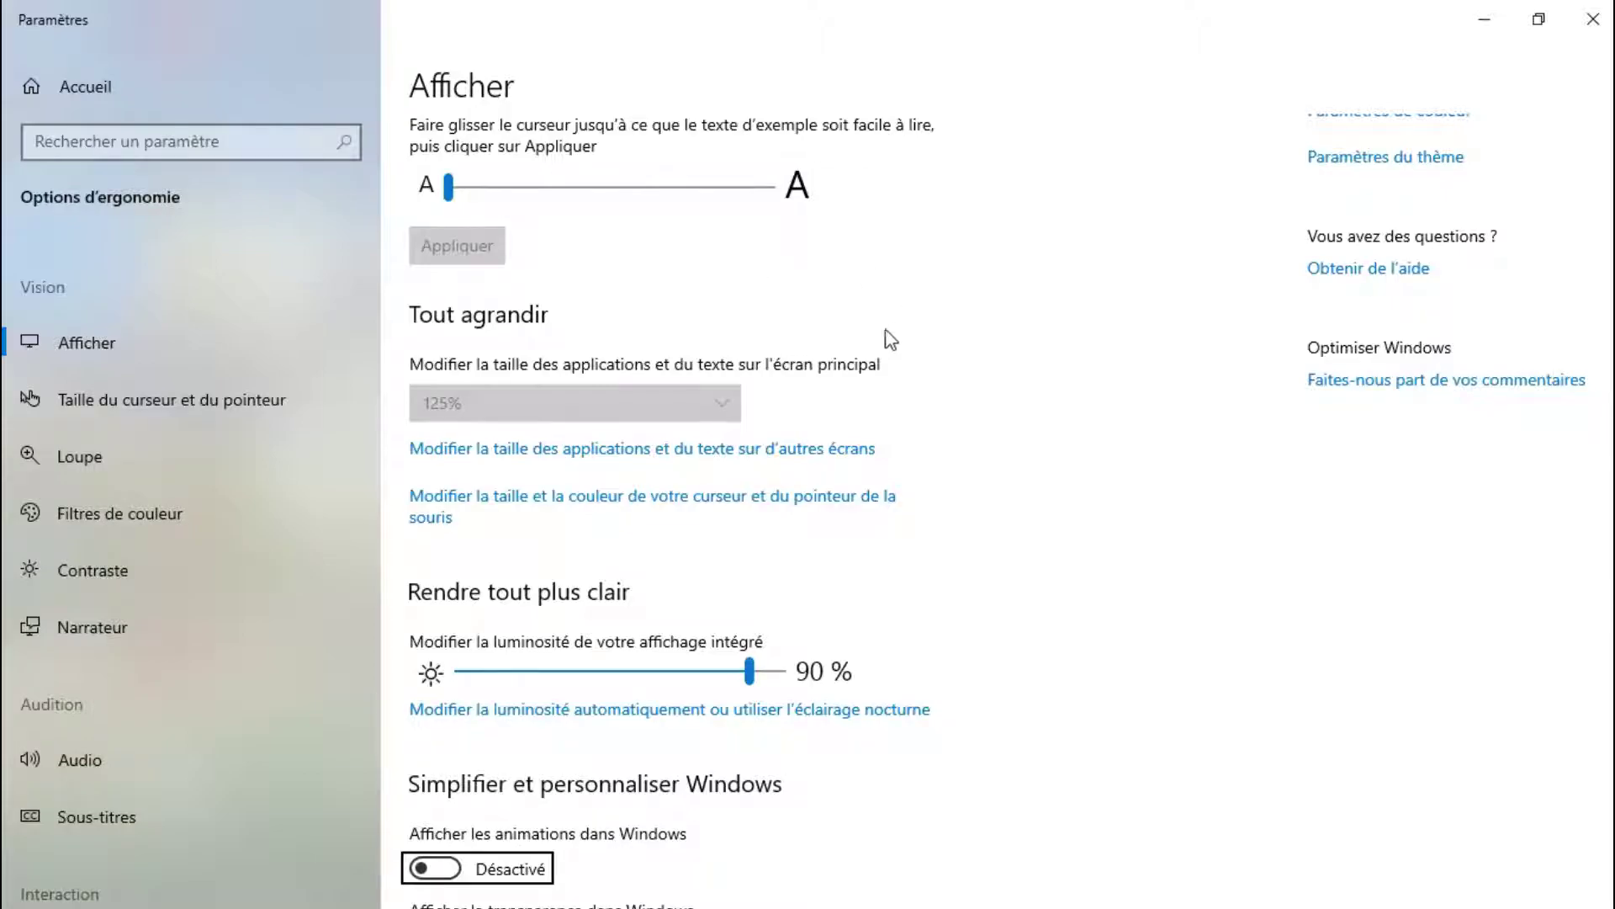
{"action": "scroll", "coordinate": [791, 280], "scroll_direction": "down", "scroll_amount": 5}
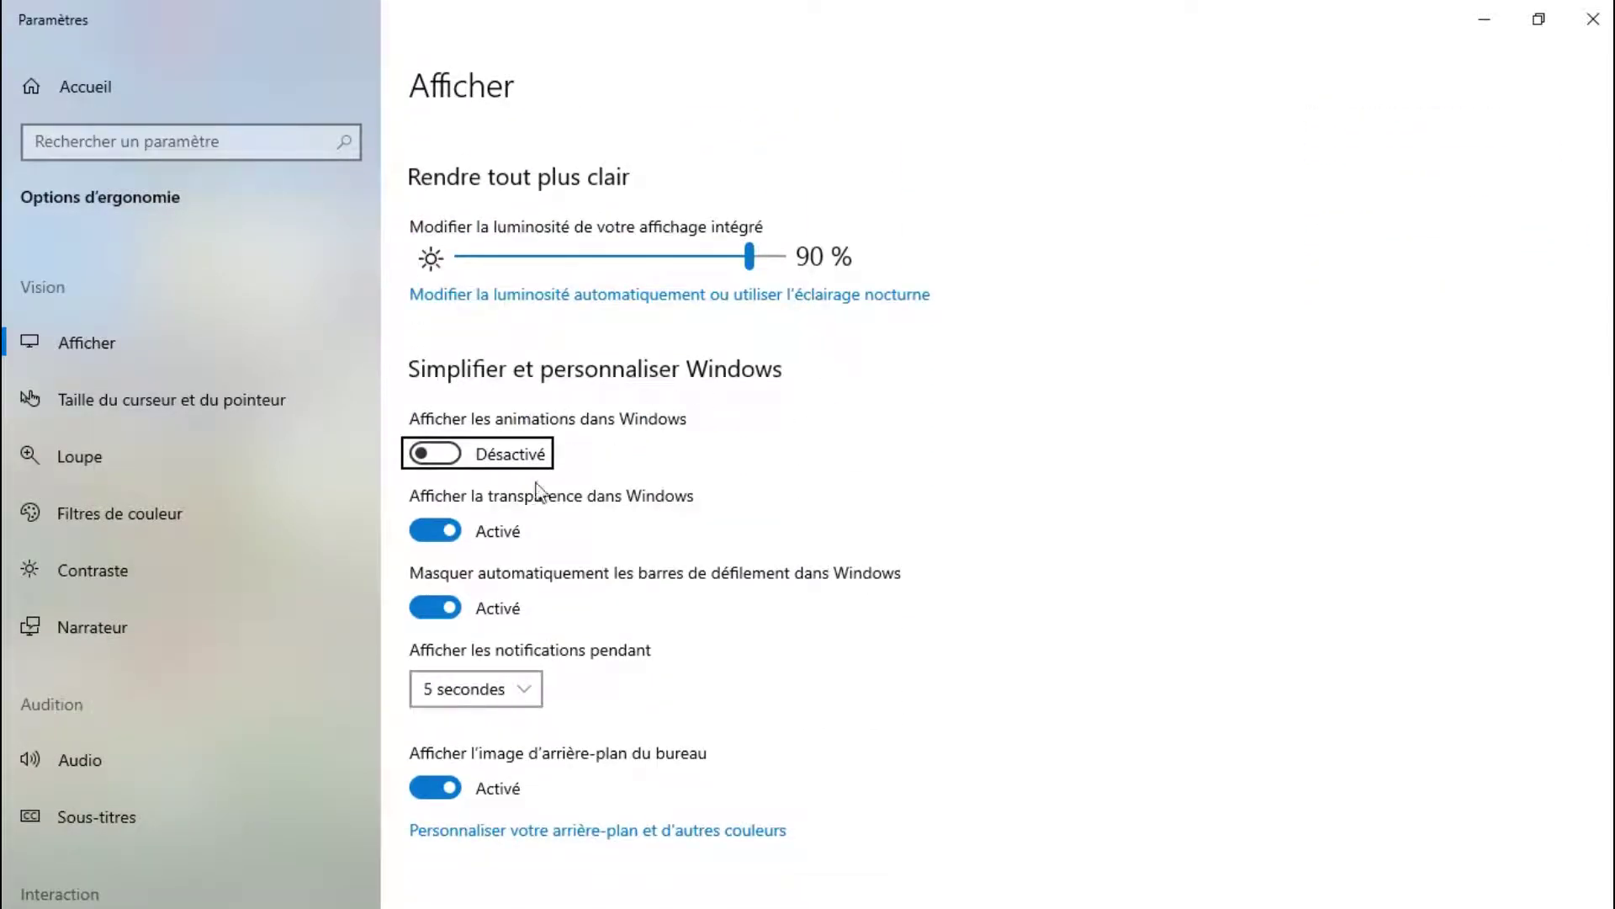
Turn on Afficher les animations dans Windows, and preview the effect by minimizing and restoring the settings window
{"action": "left_click", "coordinate": [530, 451]}
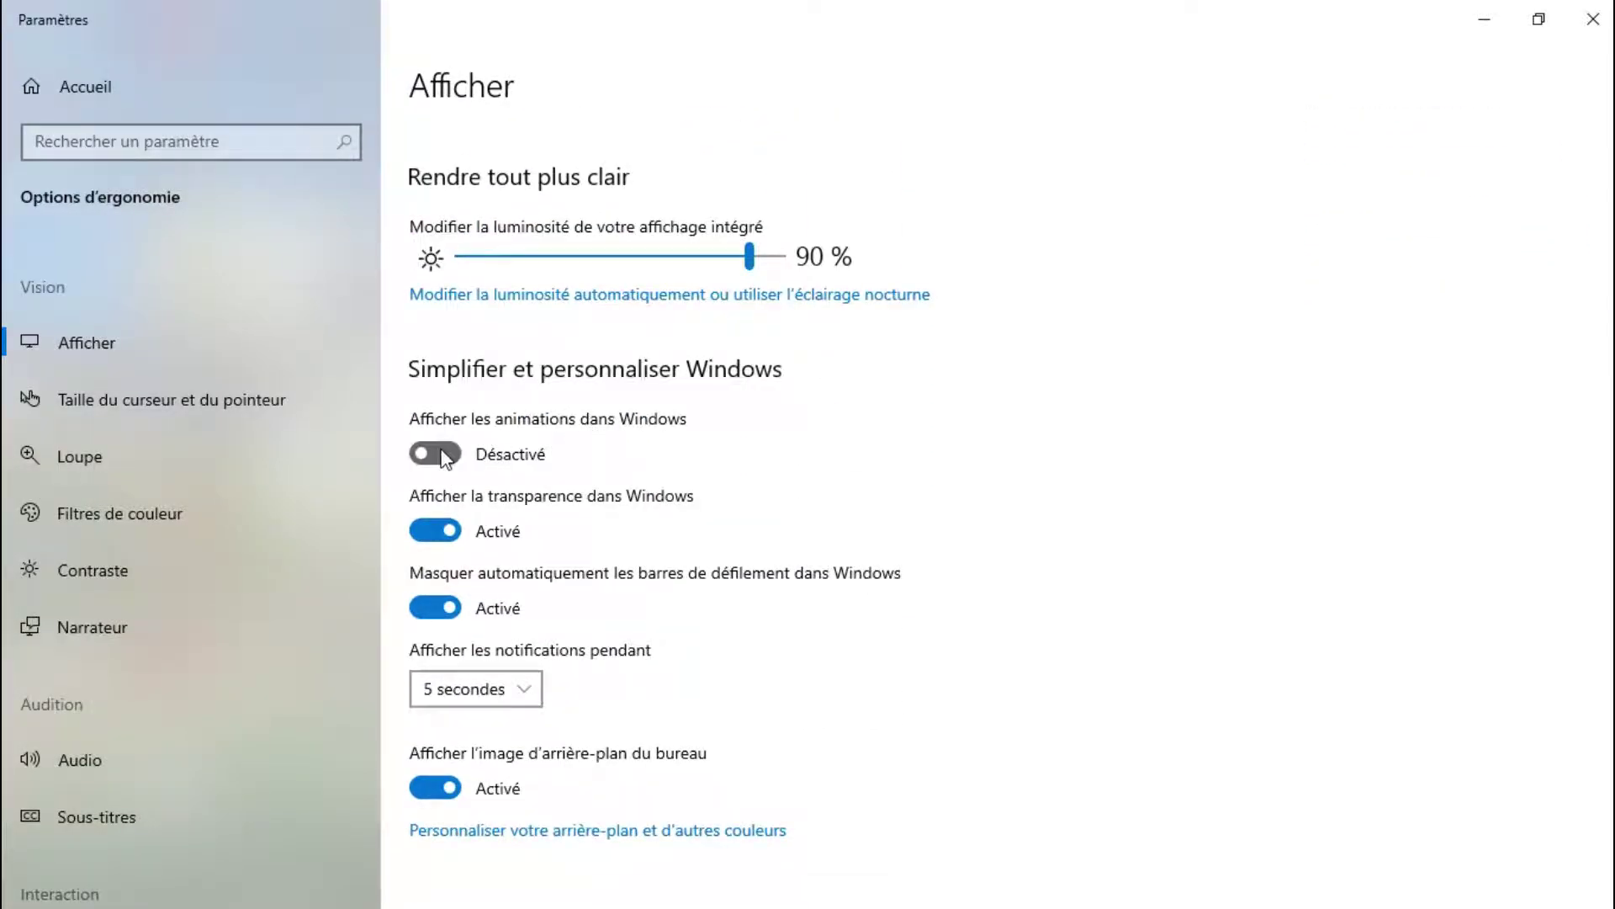
{"action": "left_click", "coordinate": [1496, 32]}
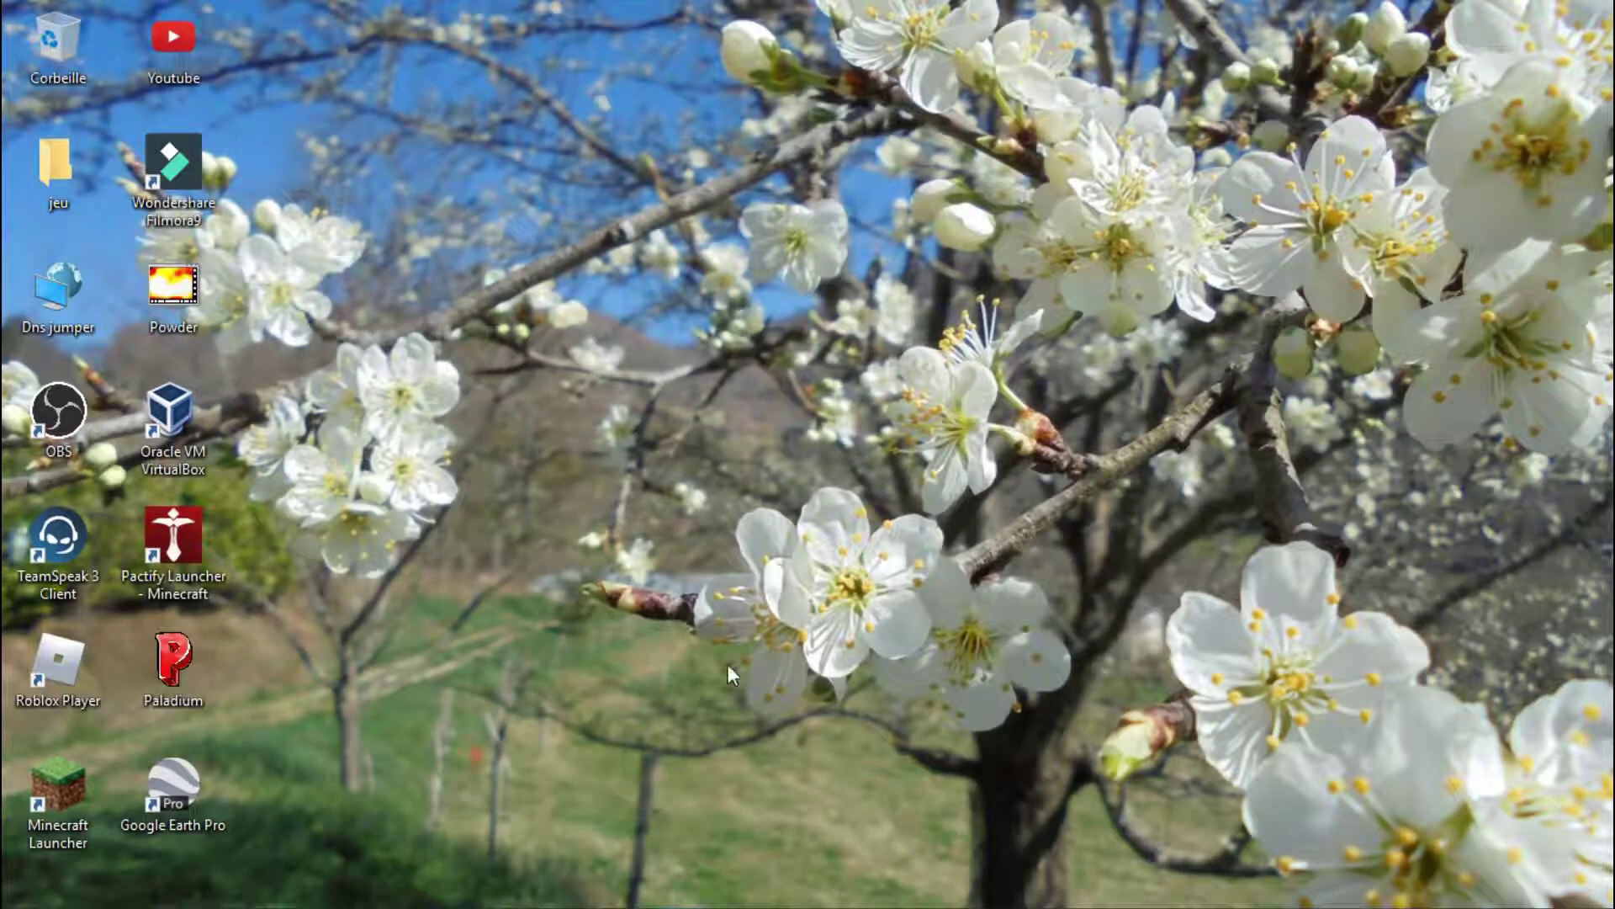
{"action": "left_click", "coordinate": [716, 897]}
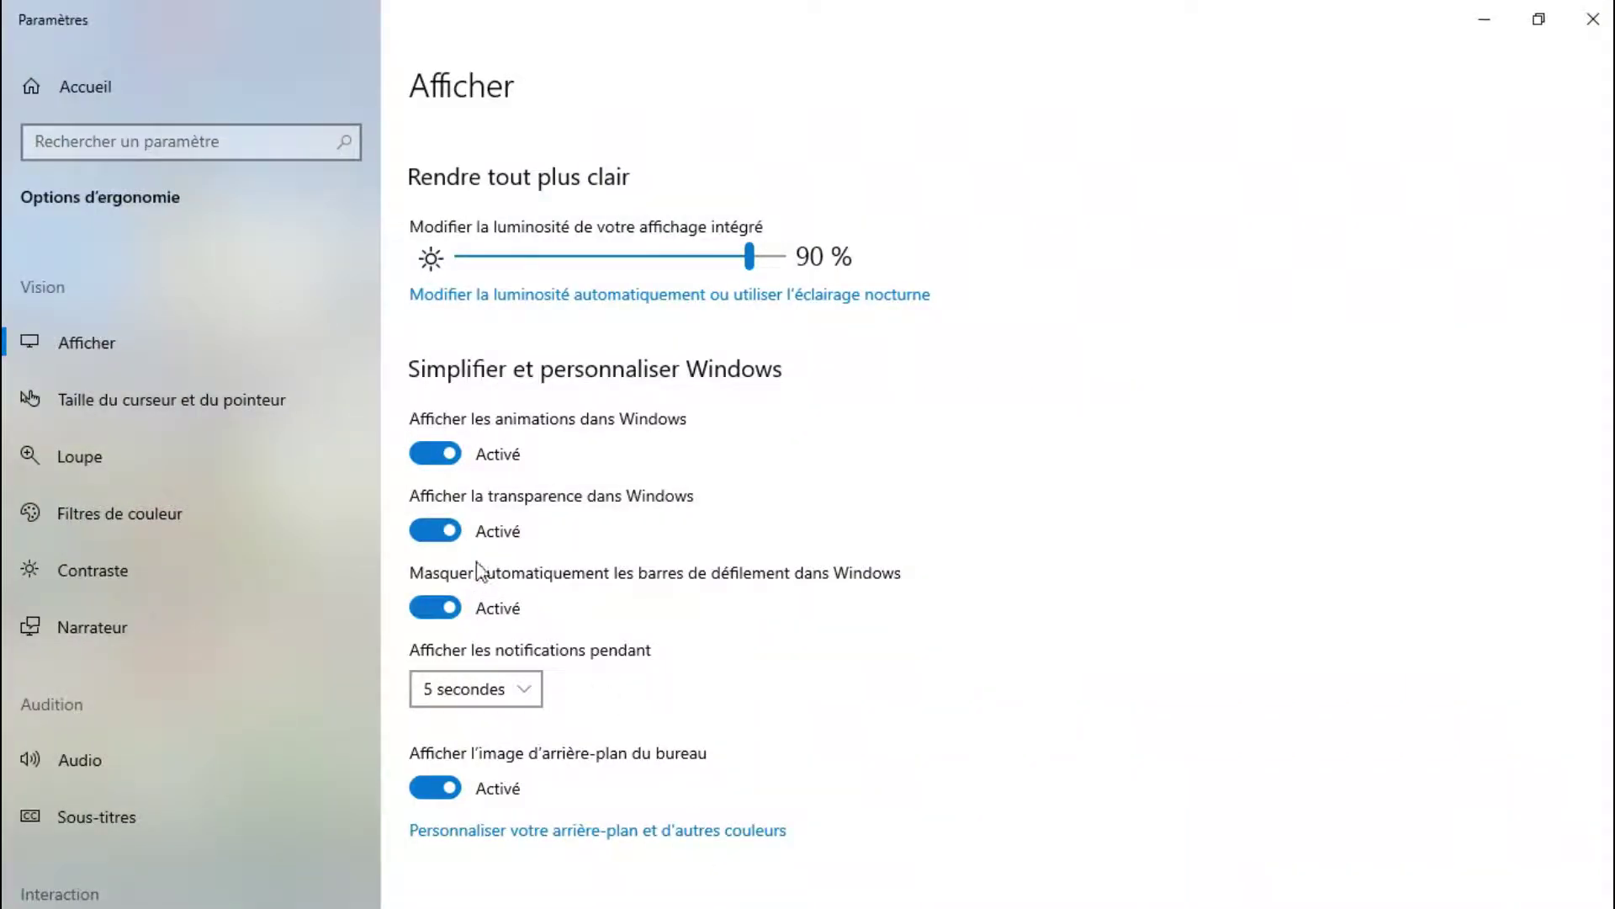
Turn off Afficher les animations dans Windows, and minimize and restore the settings window to compare
{"action": "left_click", "coordinate": [437, 453]}
{"action": "left_click", "coordinate": [1465, 39]}
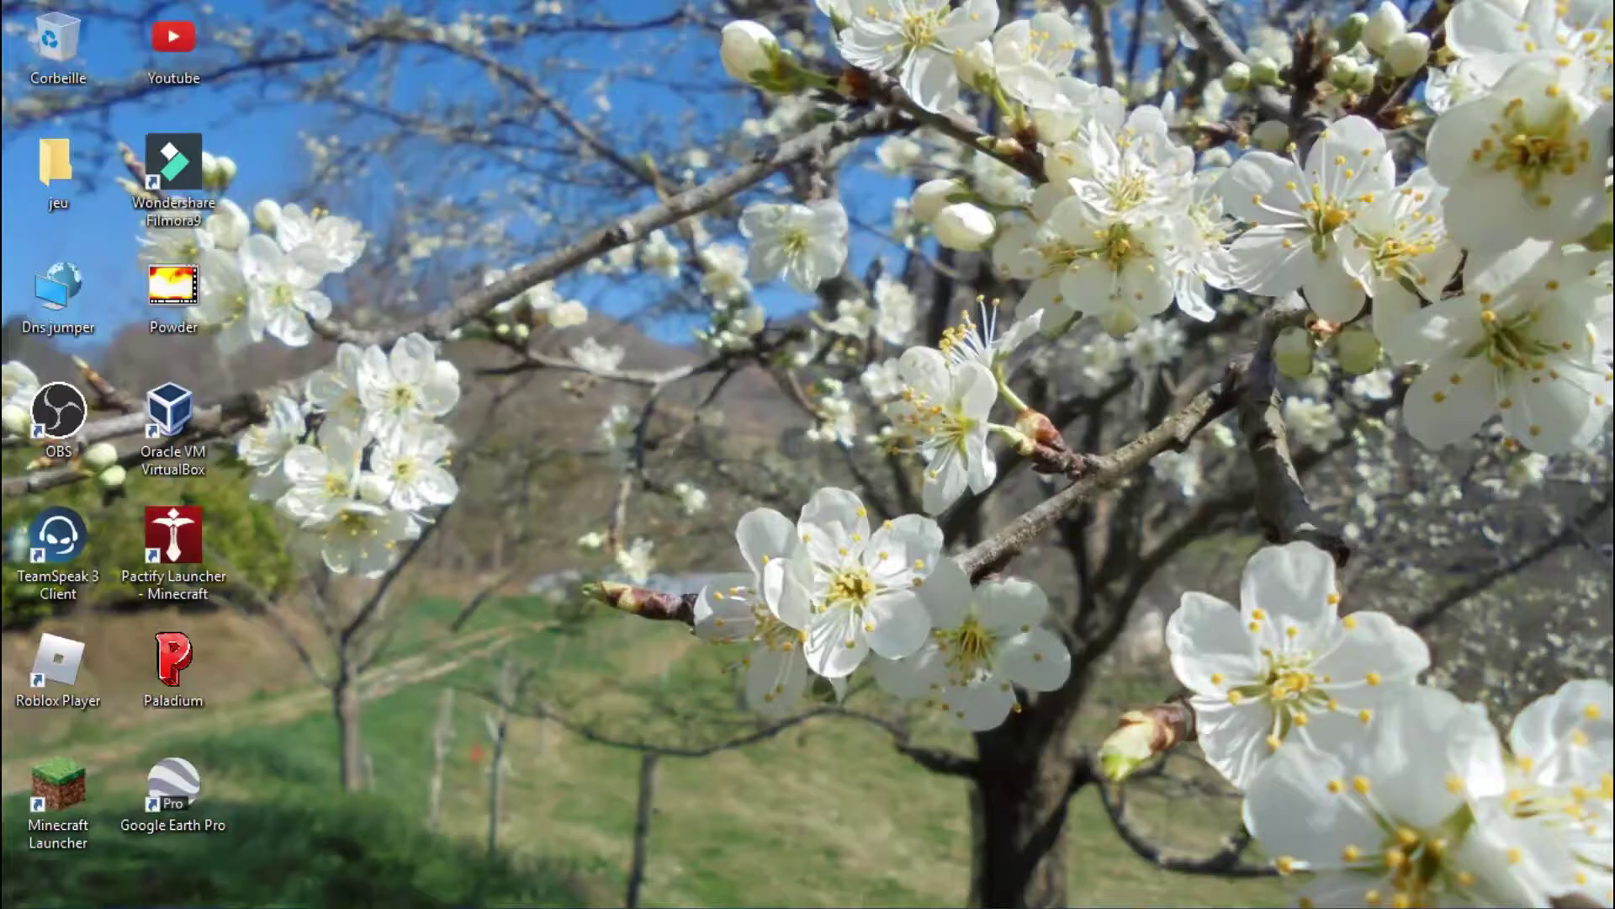
{"action": "left_click", "coordinate": [725, 891]}
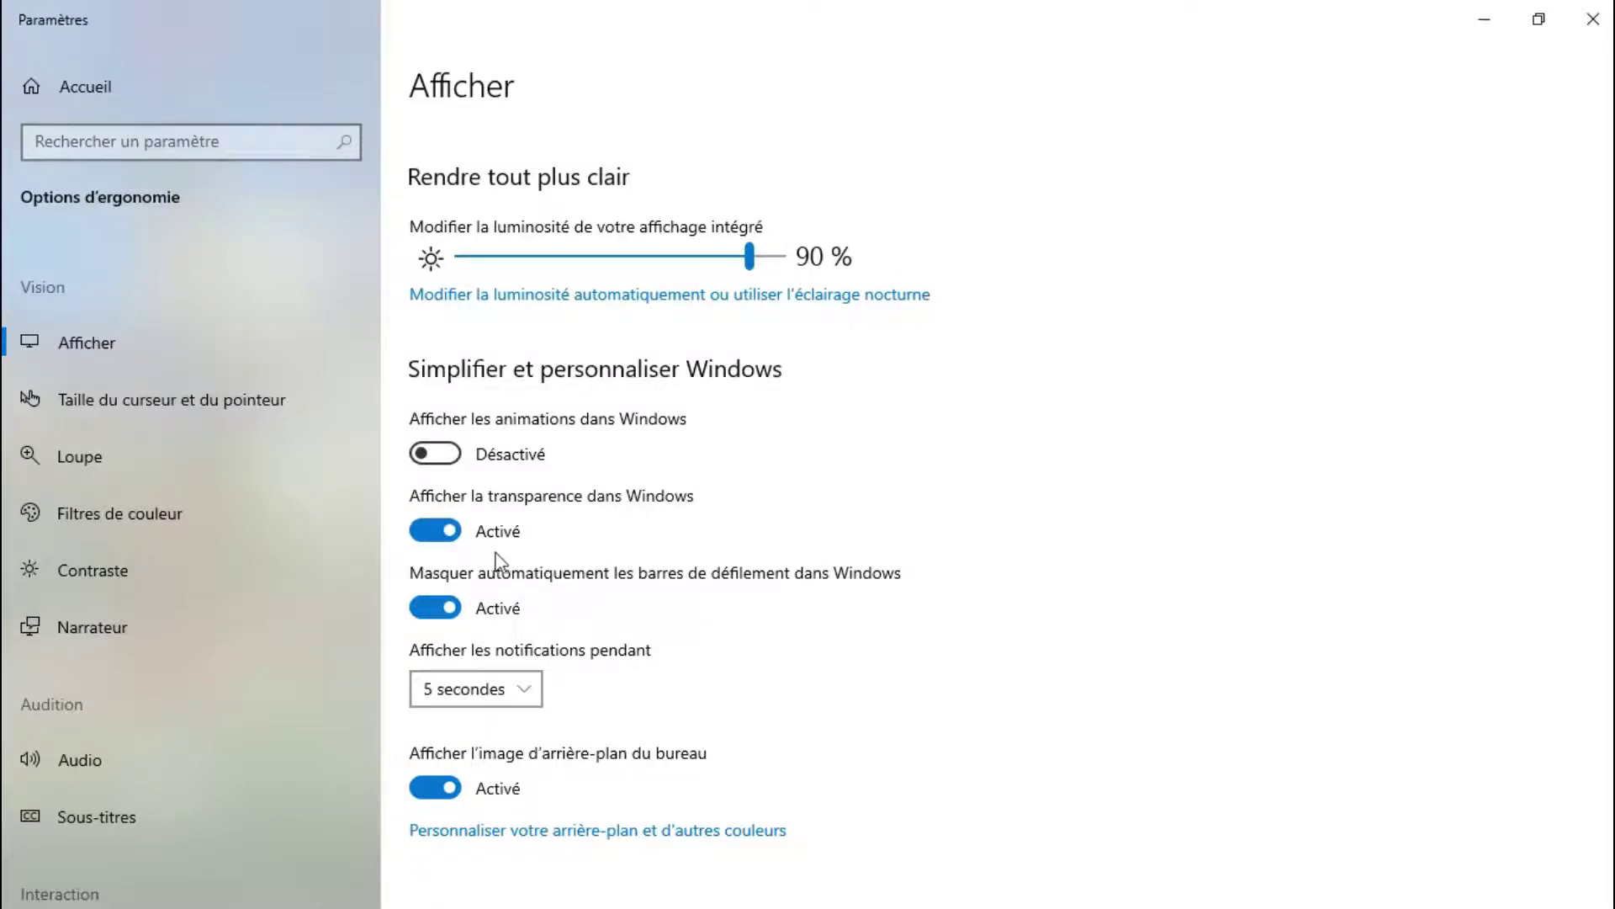
Switch Windows transparency and automatic scroll bar hiding off and back on, and close the settings window
{"action": "left_click", "coordinate": [435, 530]}
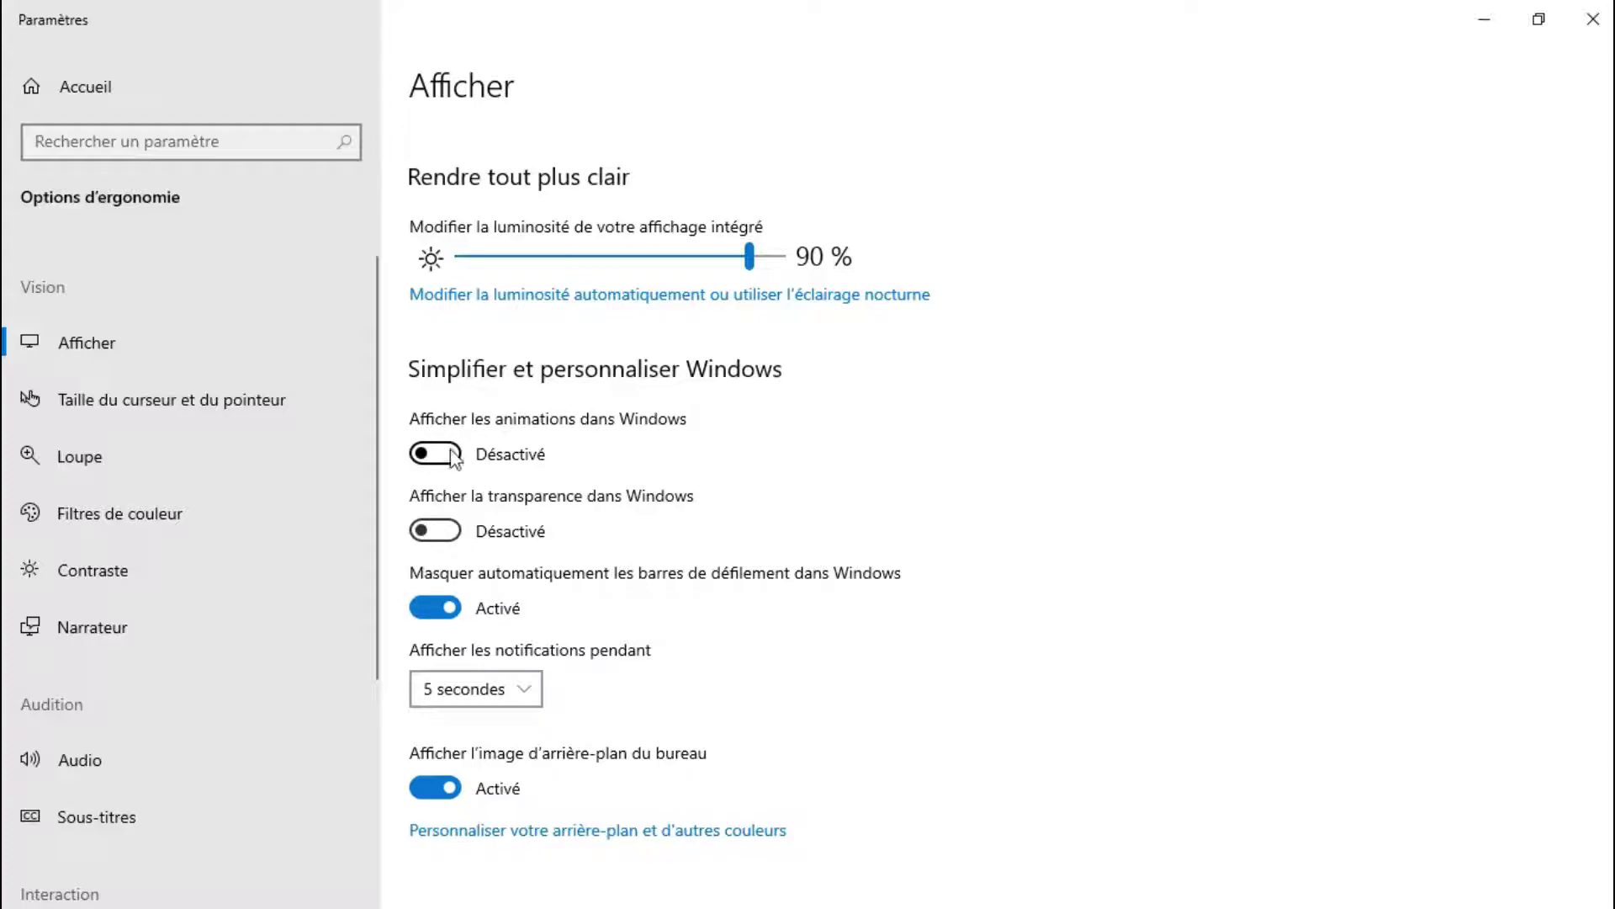
{"action": "left_click", "coordinate": [435, 530]}
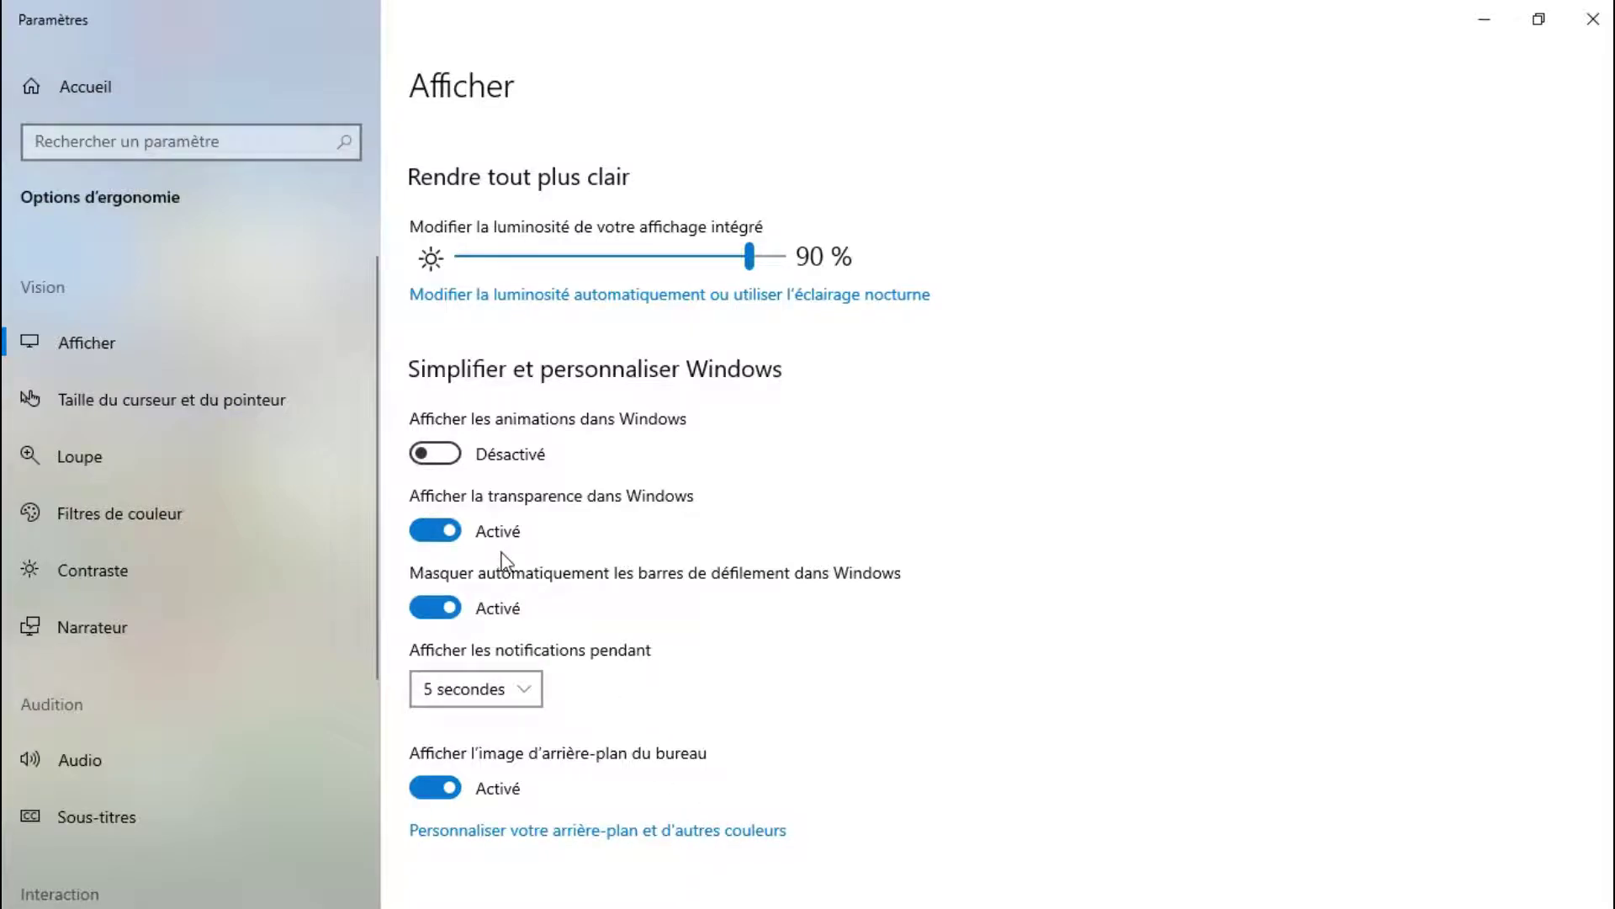
{"action": "left_click", "coordinate": [444, 607]}
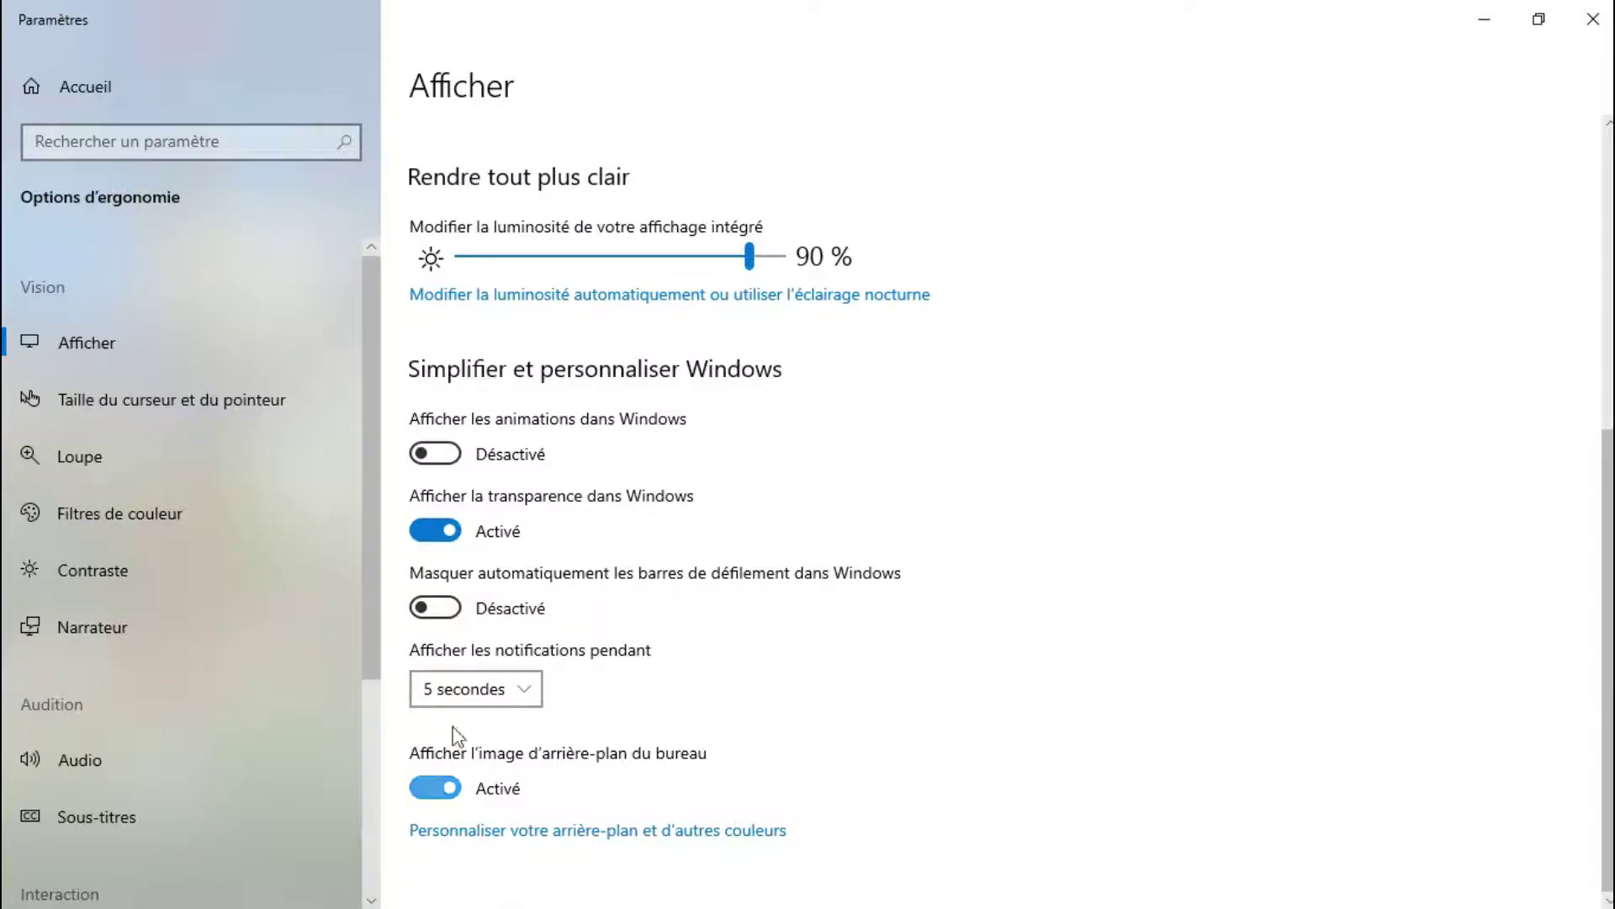
{"action": "left_click", "coordinate": [443, 607]}
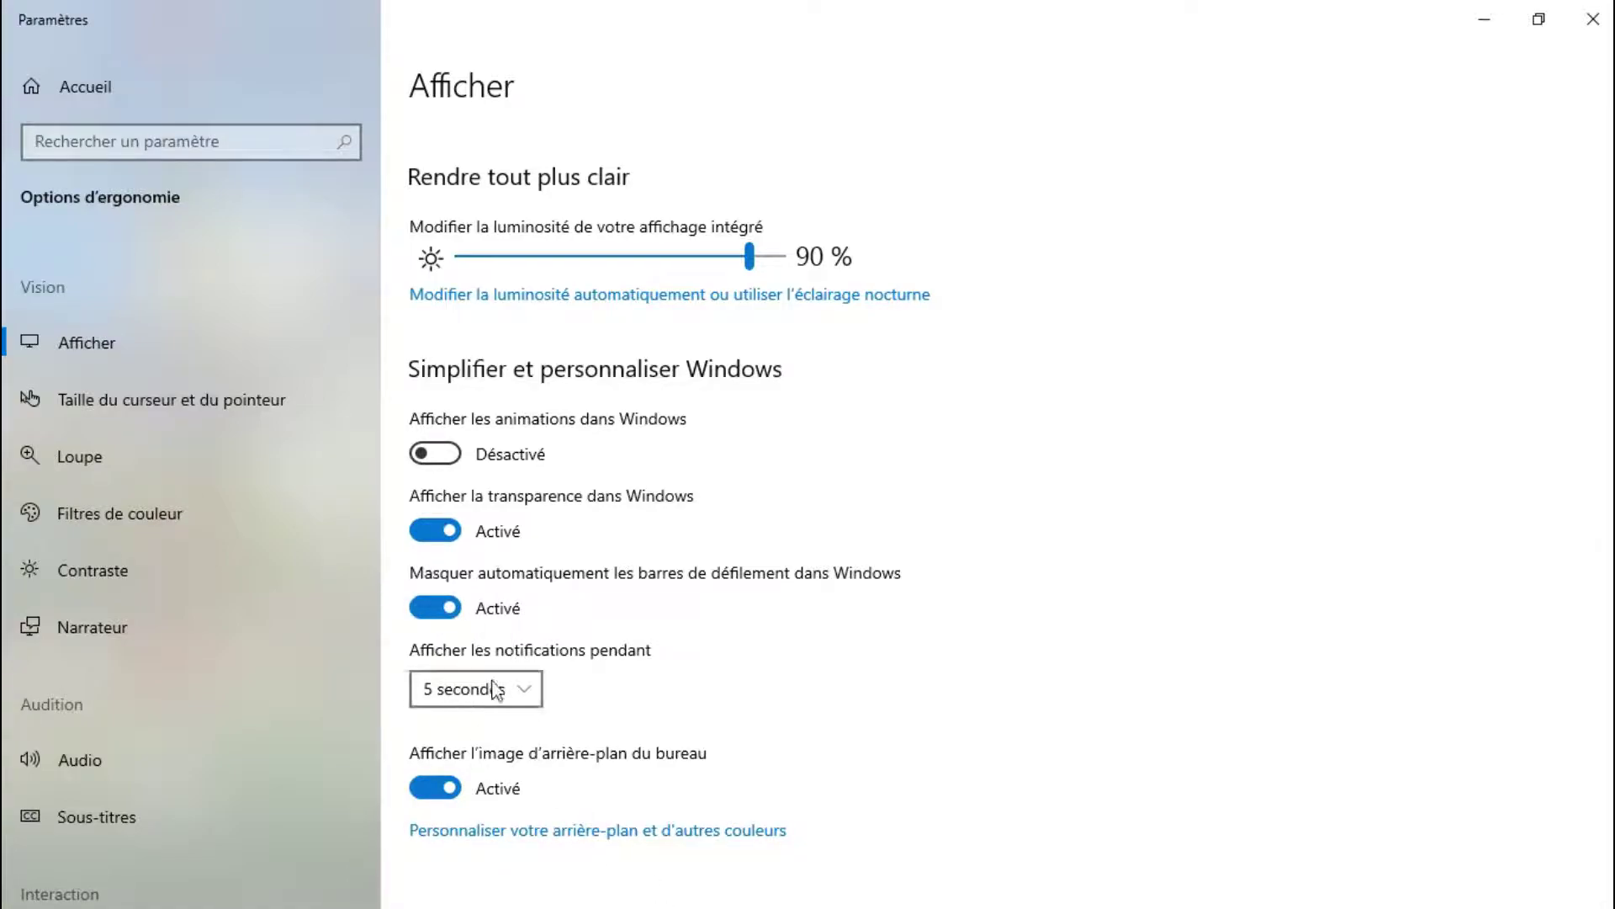
{"action": "left_click", "coordinate": [1596, 26]}
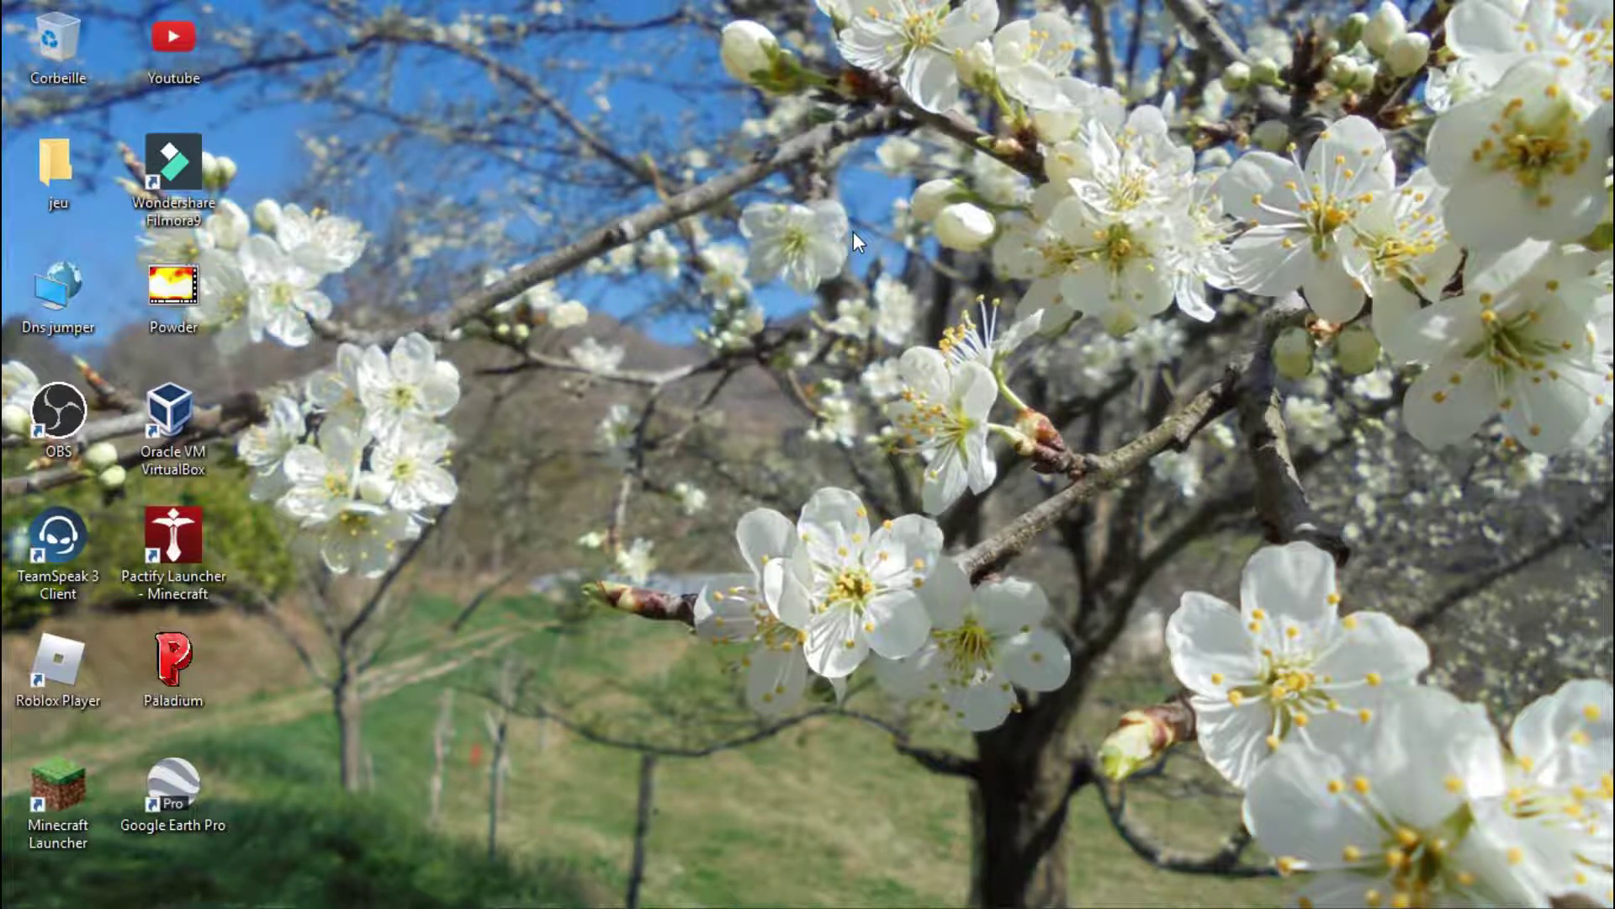
{"action": "left_click_drag", "start_coordinate": [740, 169], "coordinate": [1044, 311]}
{"action": "left_click_drag", "start_coordinate": [988, 232], "coordinate": [1005, 264]}
{"action": "left_click_drag", "start_coordinate": [834, 118], "coordinate": [1092, 276]}
{"action": "left_click_drag", "start_coordinate": [898, 290], "coordinate": [1032, 490]}
{"action": "left_click_drag", "start_coordinate": [873, 297], "coordinate": [940, 423]}
{"action": "left_click_drag", "start_coordinate": [720, 476], "coordinate": [958, 292]}
{"action": "mouse_move", "coordinate": [488, 904]}
{"action": "left_click_drag", "start_coordinate": [540, 427], "coordinate": [1104, 765]}
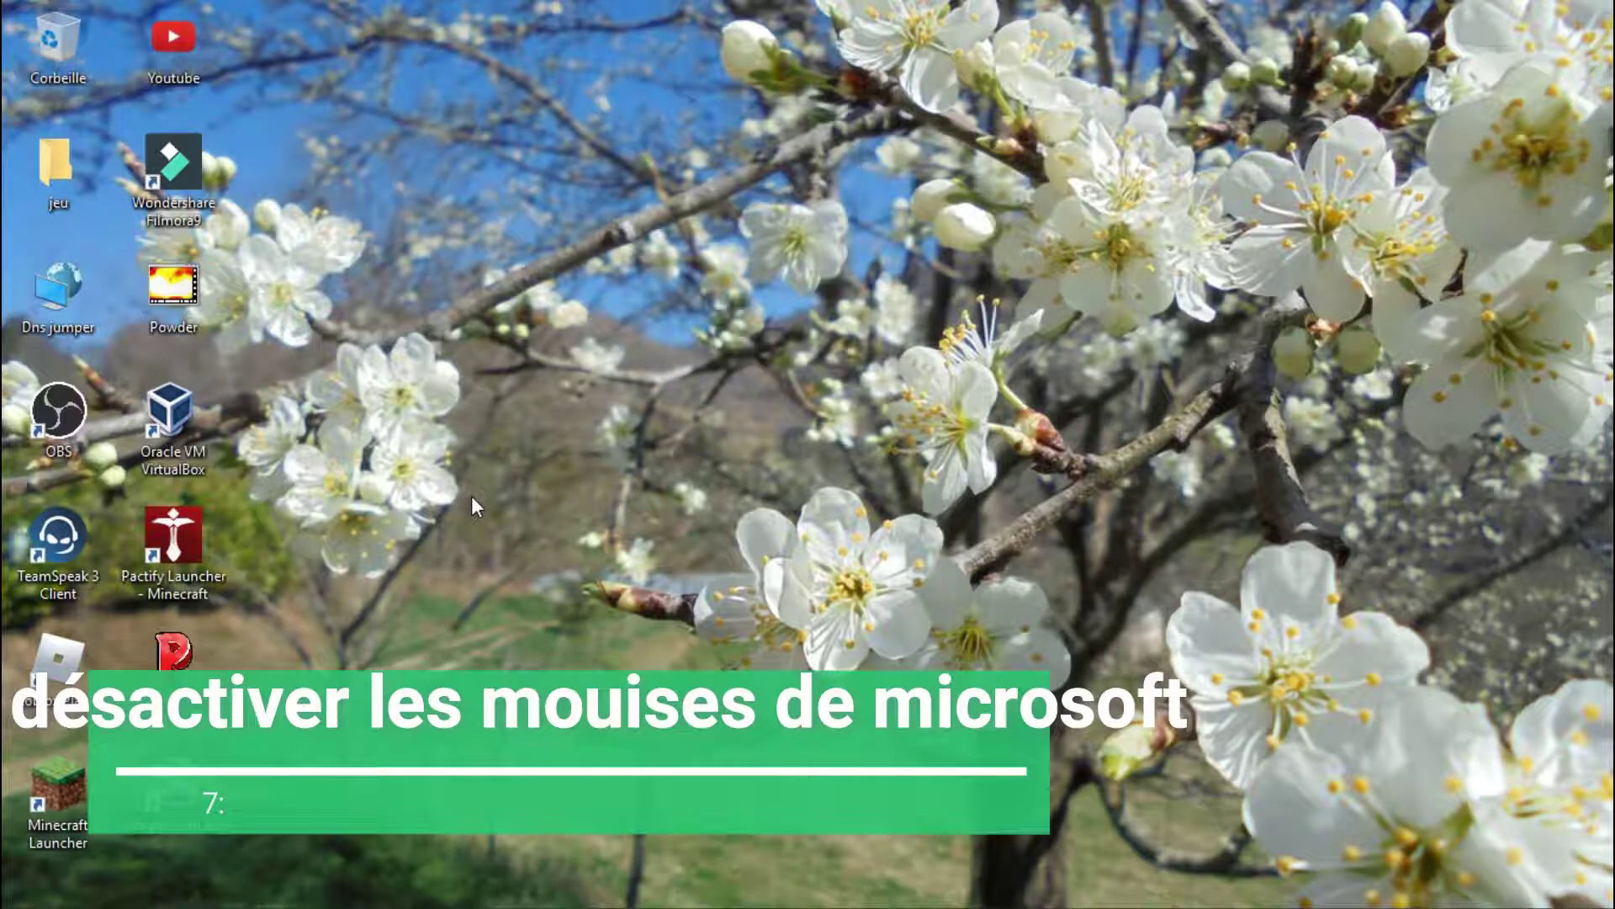
{"action": "mouse_move", "coordinate": [354, 896]}
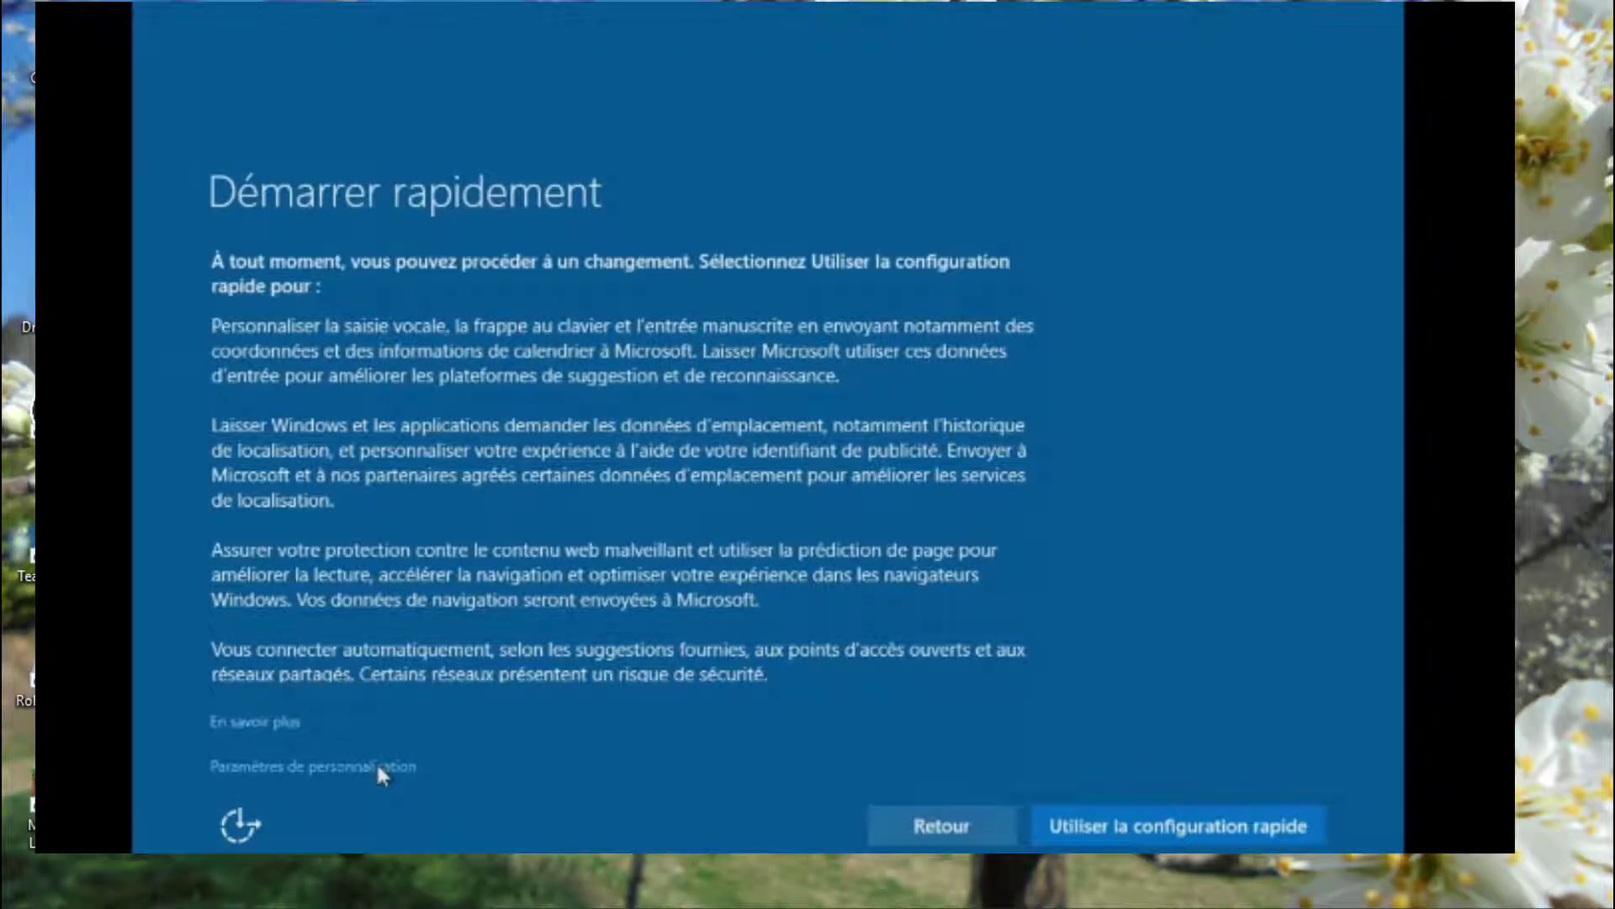
In the setup's Paramètres de personnalisation, disable input personalization, typing data sending, the advertising ID and location, and continue to the following page
{"action": "left_click", "coordinate": [378, 766]}
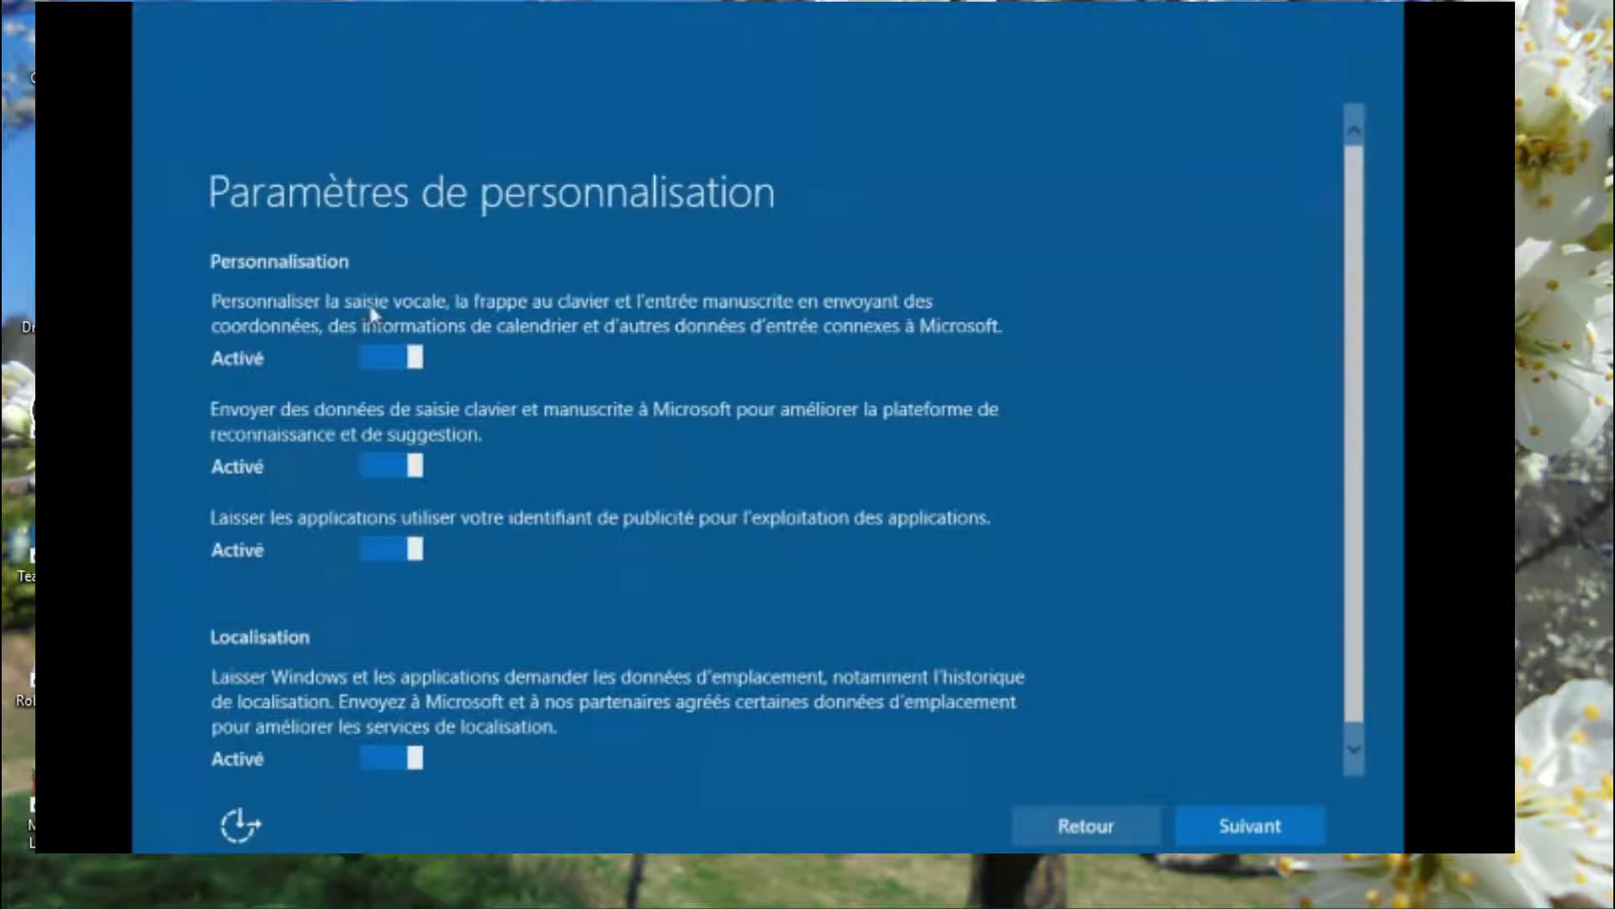
{"action": "left_click", "coordinate": [386, 359]}
{"action": "left_click", "coordinate": [387, 461]}
{"action": "left_click", "coordinate": [382, 551]}
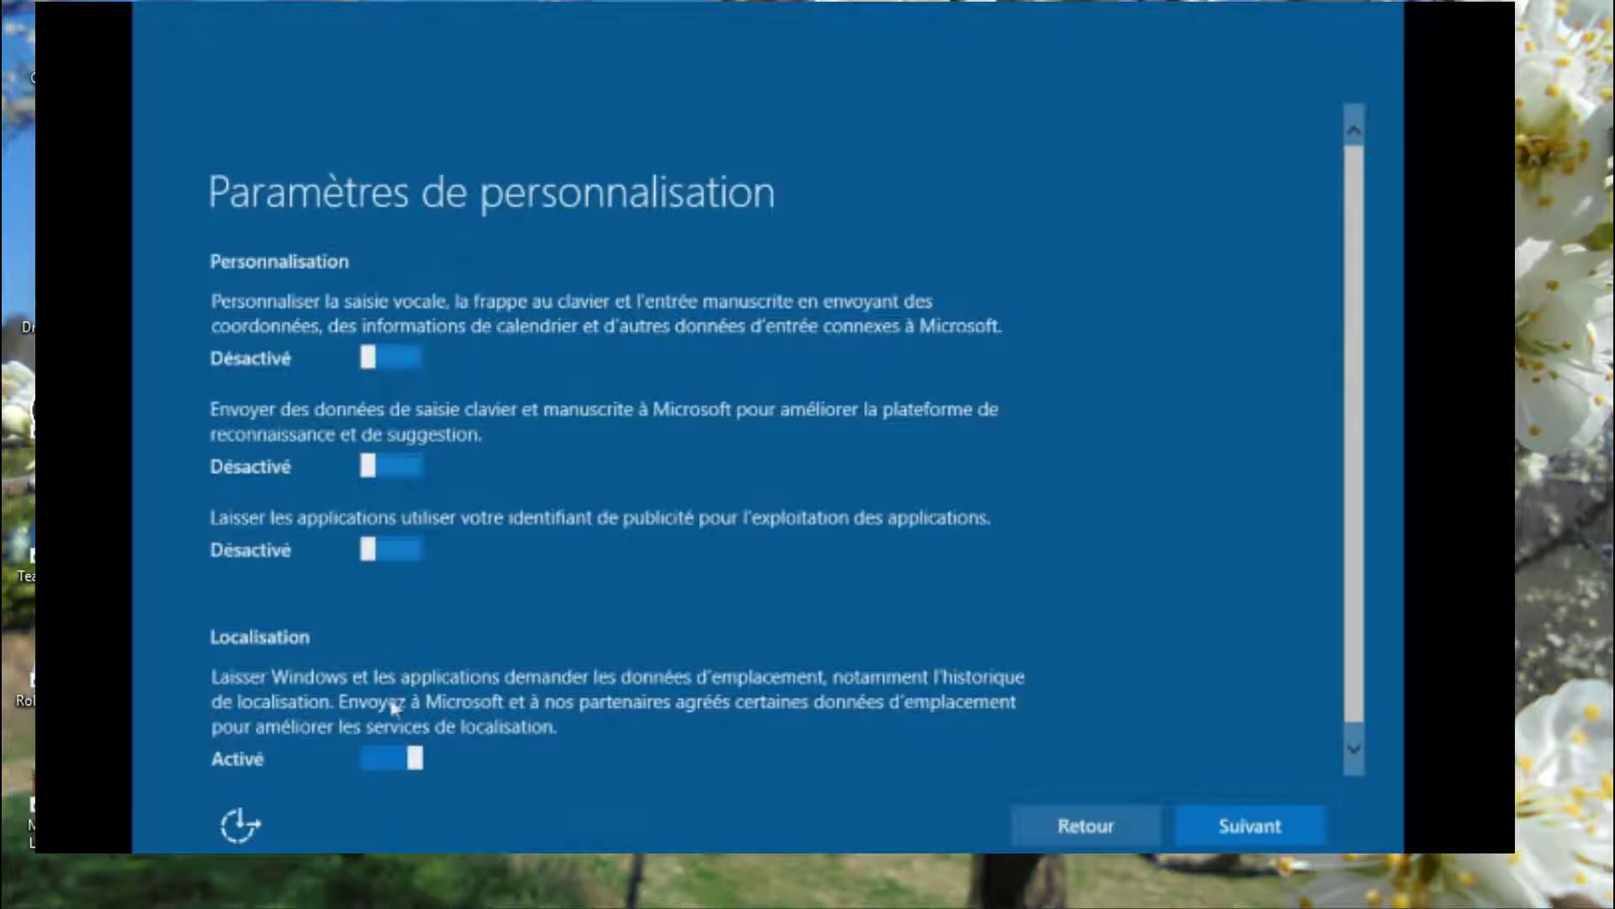
{"action": "left_click", "coordinate": [395, 757]}
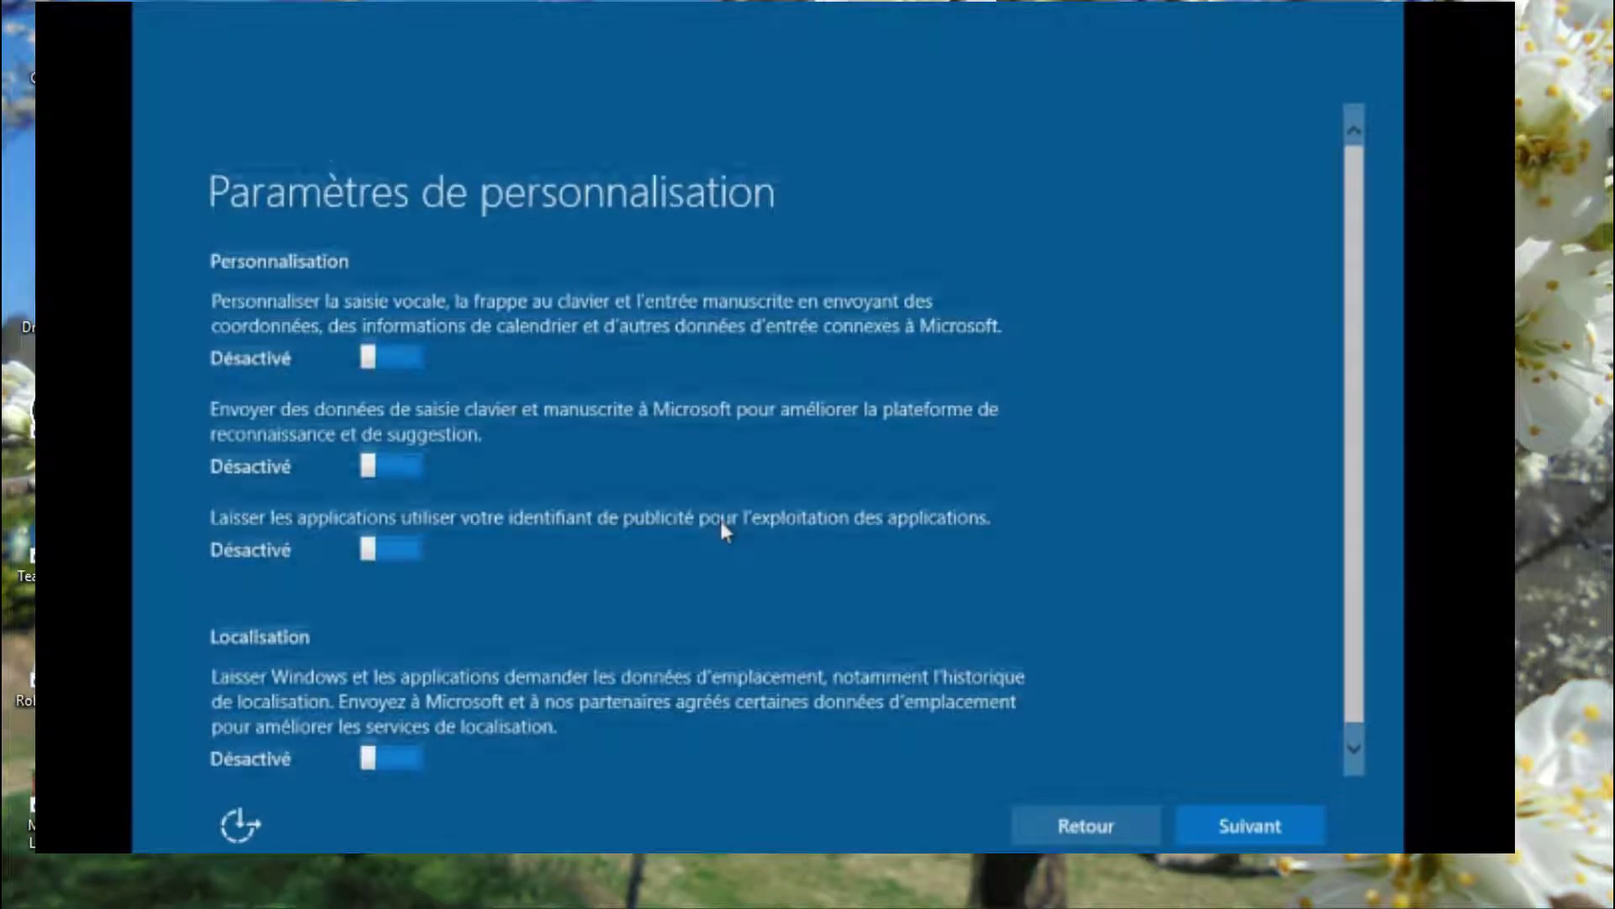
{"action": "left_click", "coordinate": [1240, 816]}
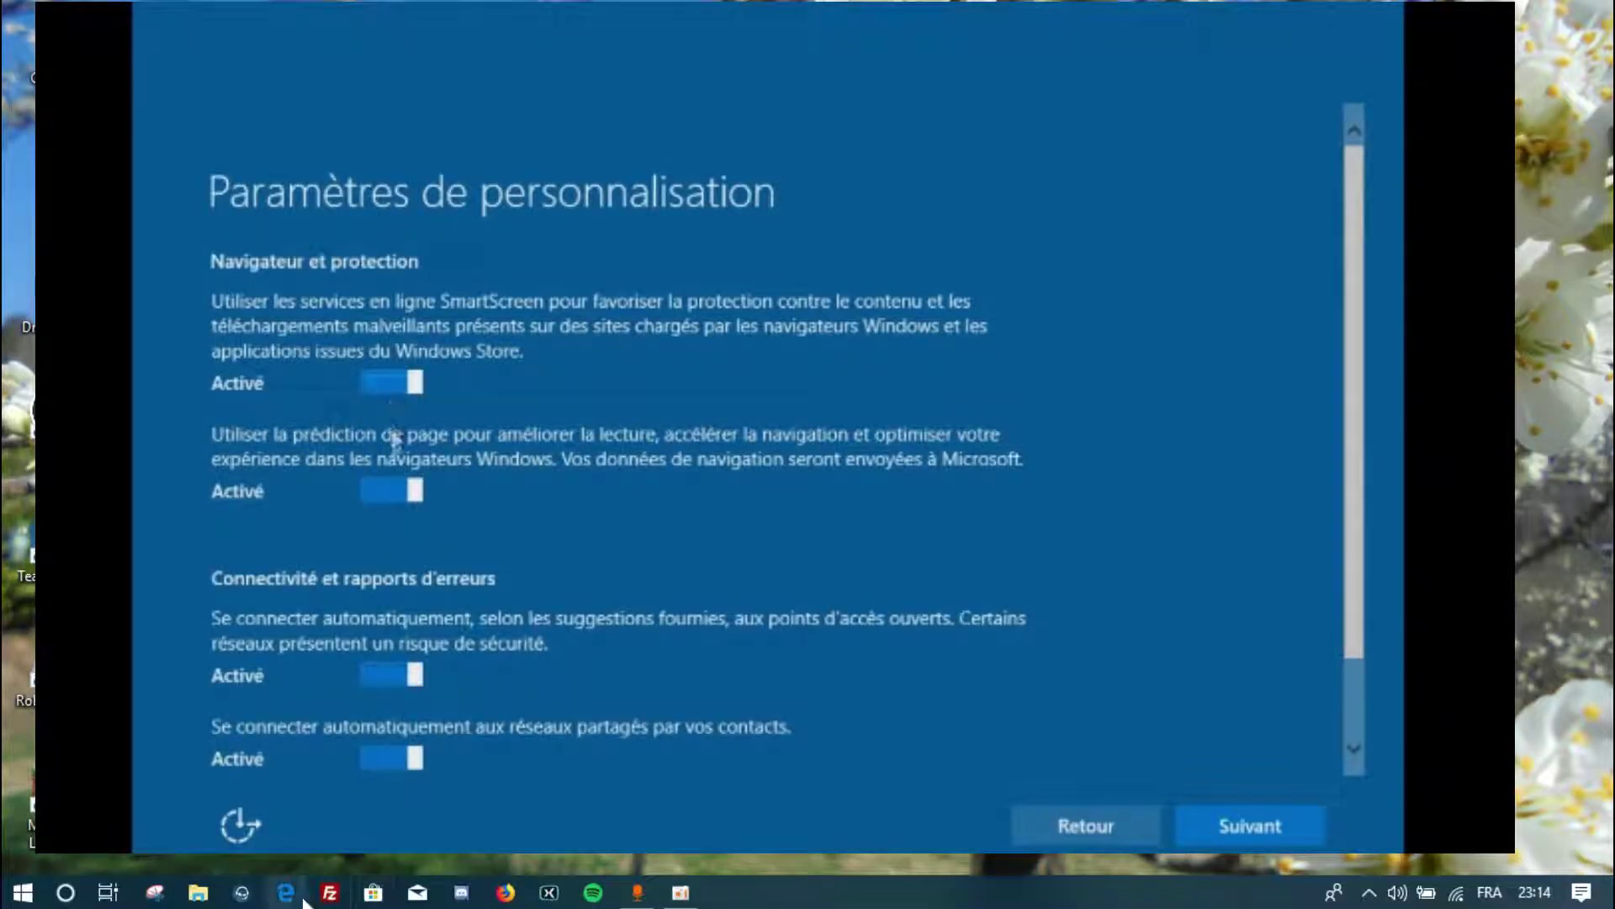
Disable page prediction, automatic connection to open hotspots and contacts' shared networks, and error reports to Microsoft, leaving SmartScreen on, and continue
{"action": "left_click", "coordinate": [393, 491]}
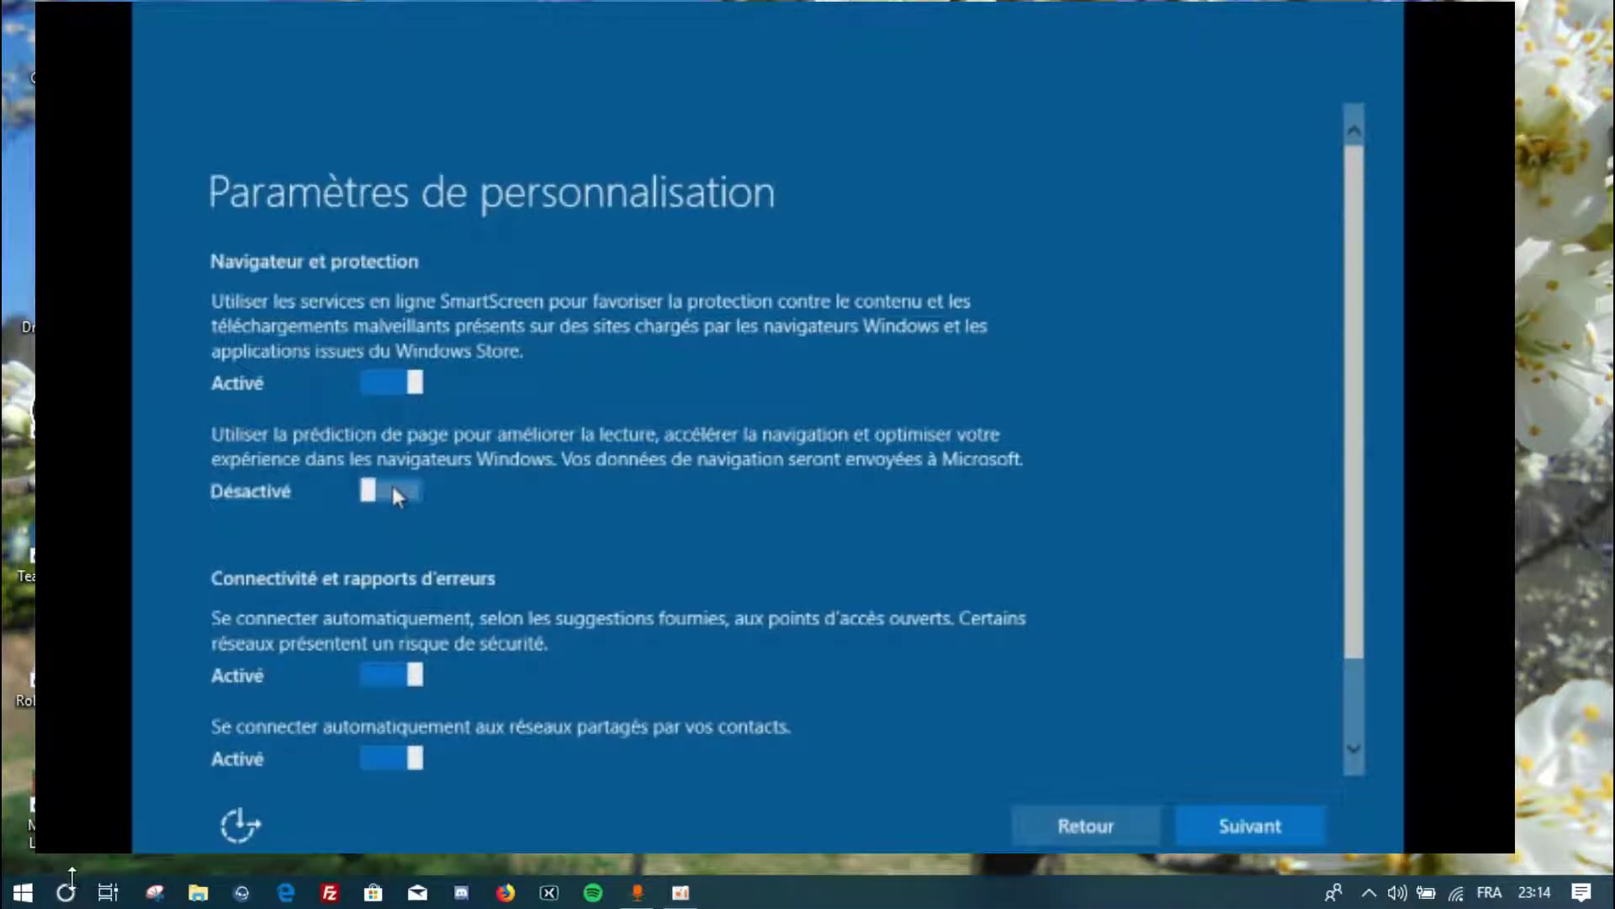
{"action": "left_click", "coordinate": [384, 673]}
{"action": "left_click", "coordinate": [387, 759]}
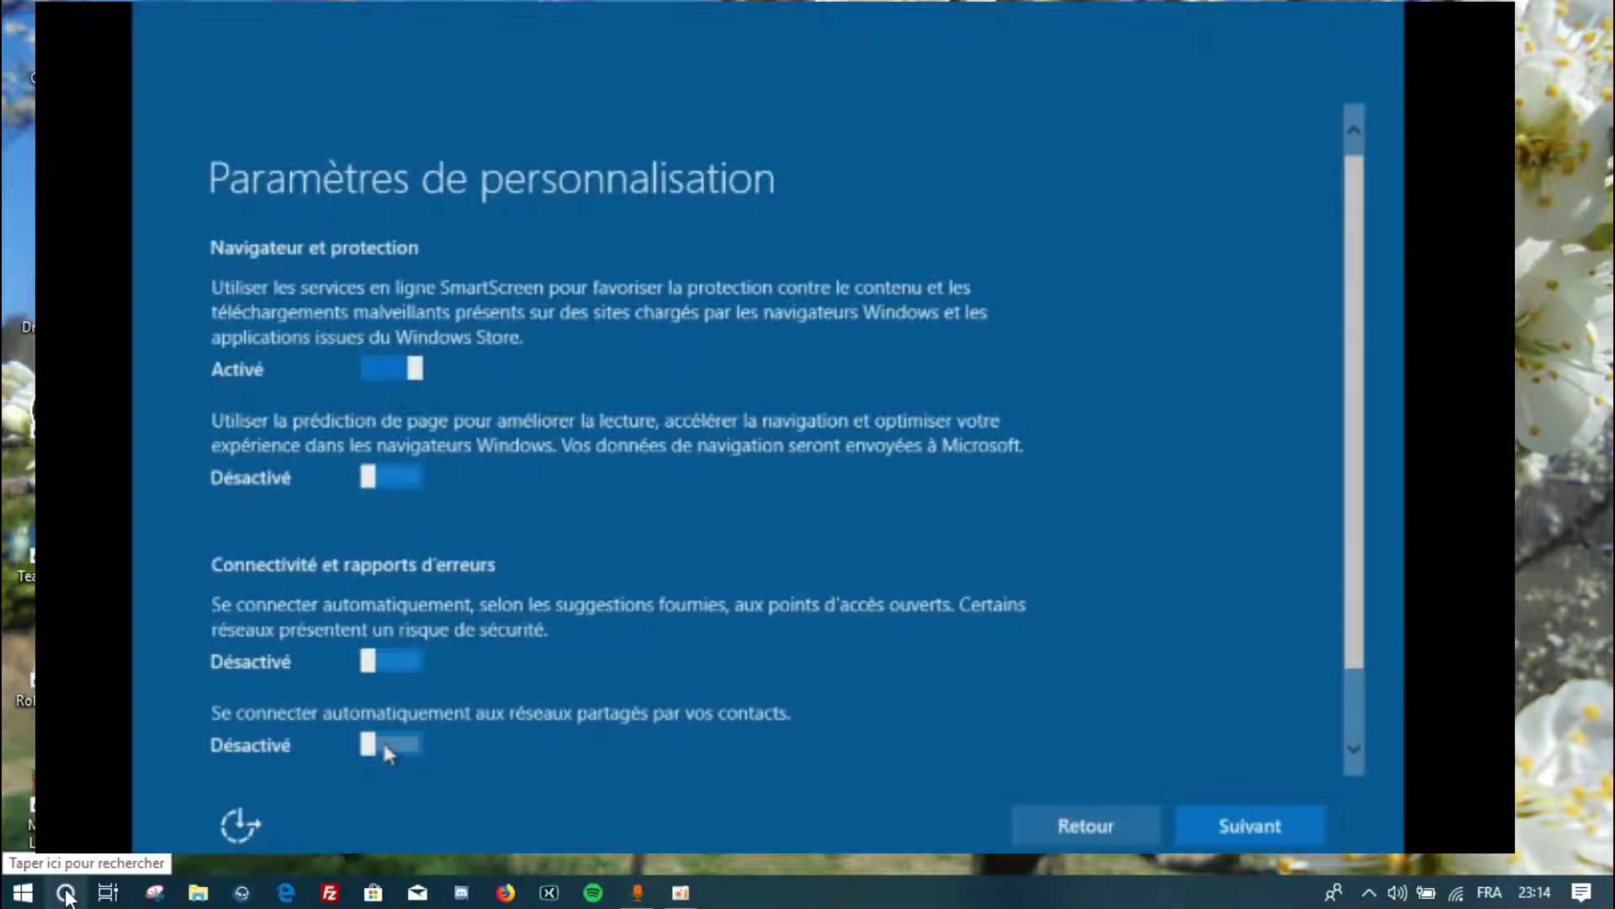
{"action": "scroll", "coordinate": [395, 715], "scroll_direction": "down", "scroll_amount": 2}
{"action": "left_click", "coordinate": [66, 893]}
{"action": "left_click", "coordinate": [387, 746]}
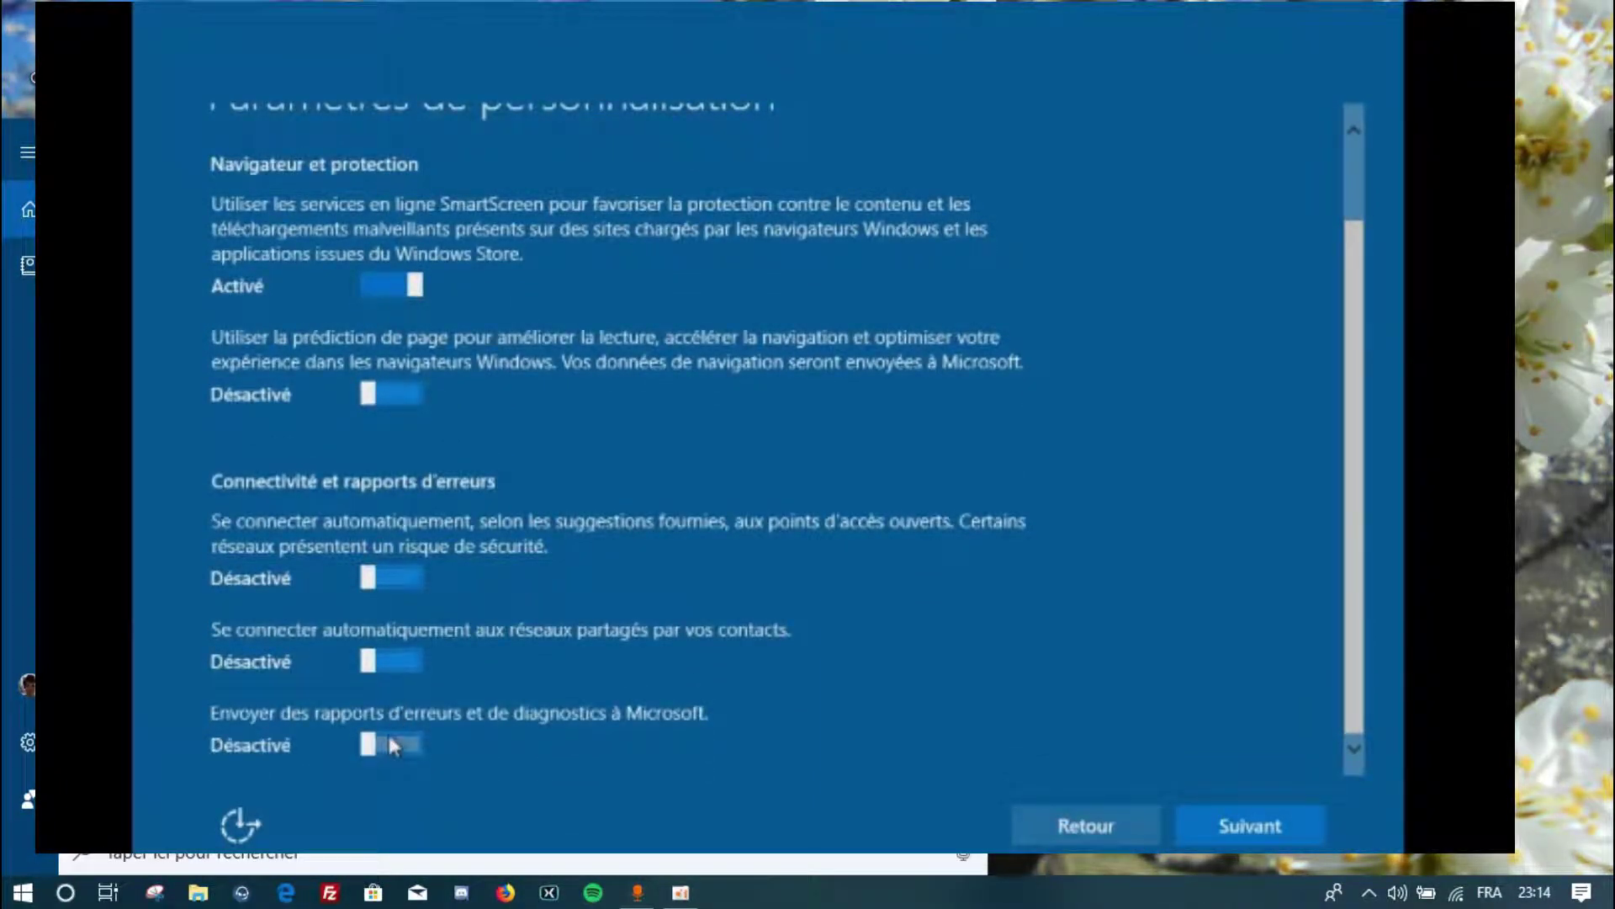
{"action": "left_click", "coordinate": [1233, 825]}
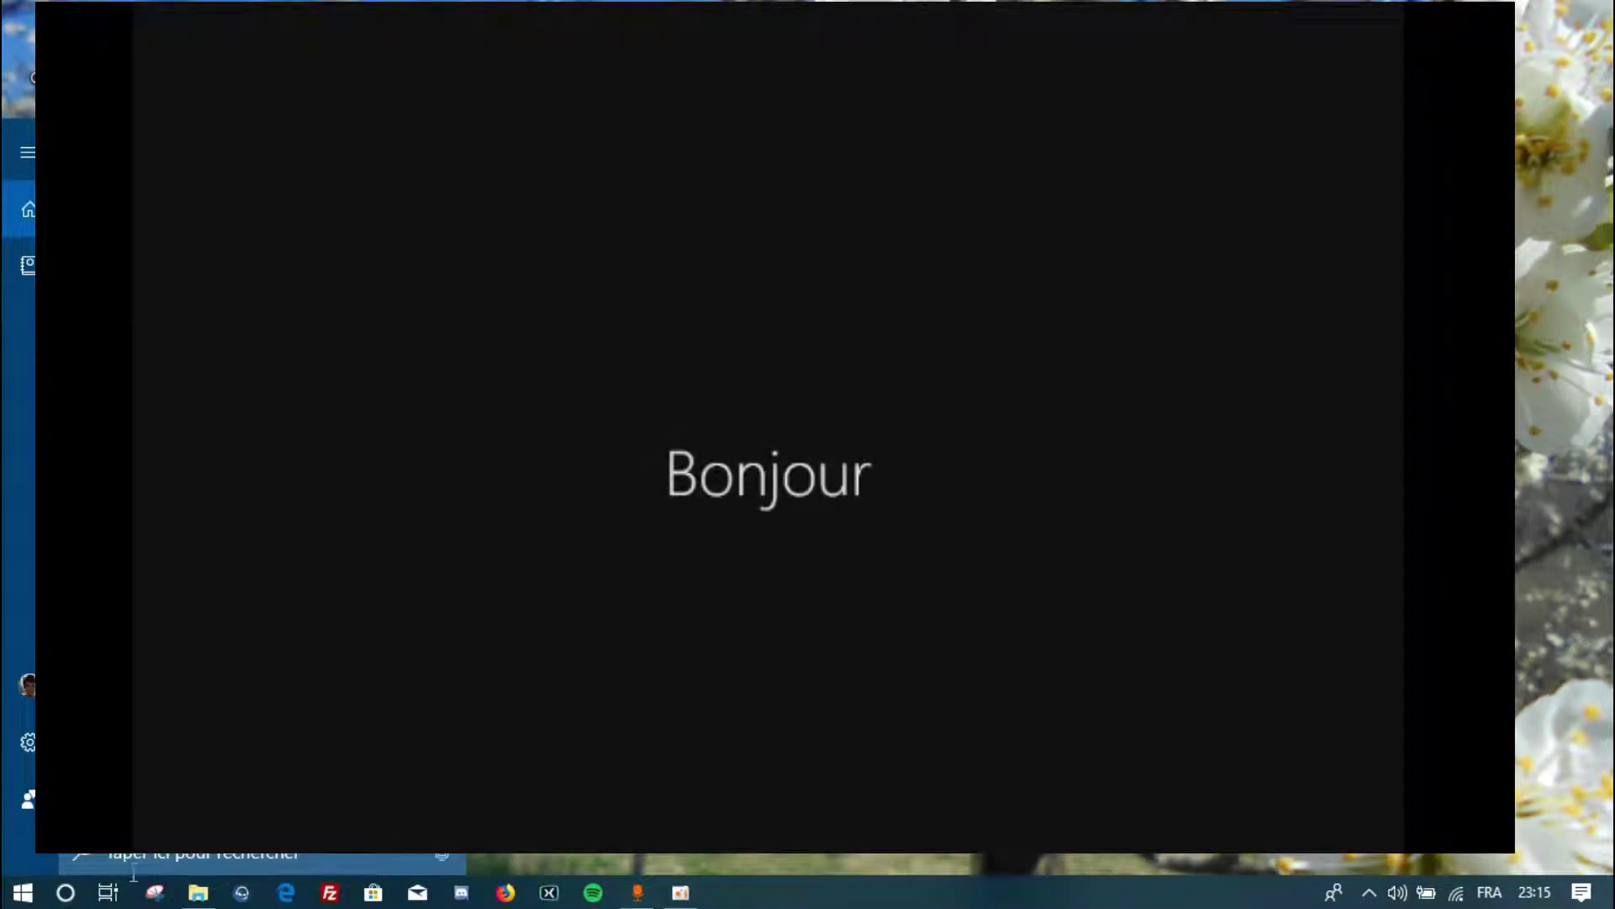
{"action": "left_click", "coordinate": [66, 892]}
{"action": "left_click", "coordinate": [66, 893]}
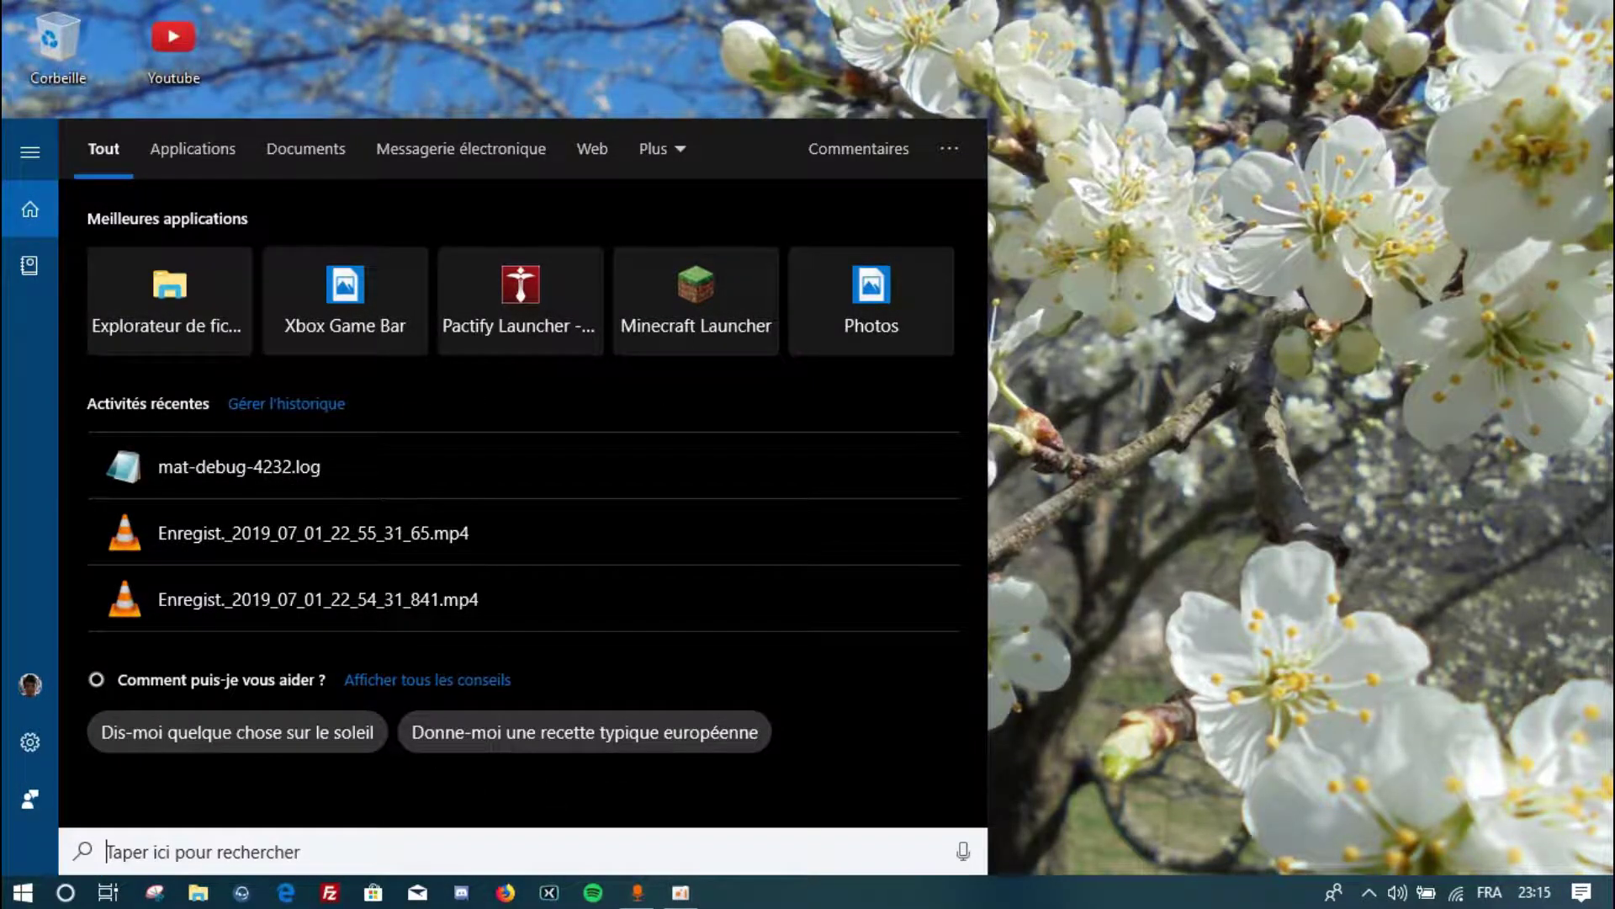
{"action": "left_click", "coordinate": [803, 835]}
Open the Task Manager (Gestionnaire des tâches) maximized, review the running processes and their resource usage, and close it
{"action": "right_click", "coordinate": [870, 892]}
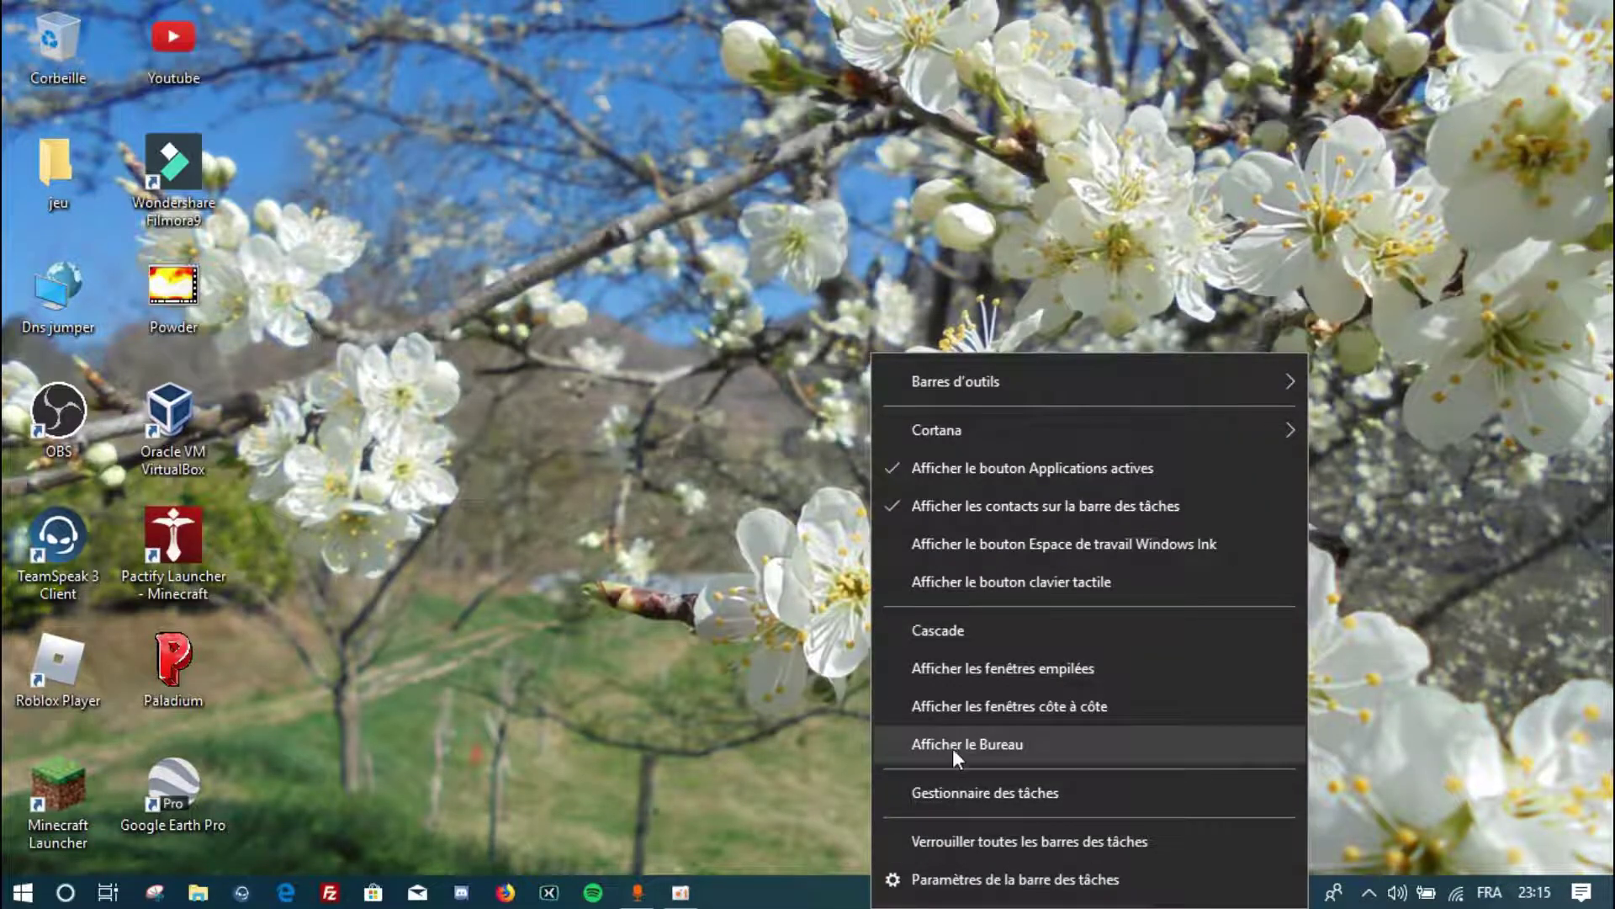
{"action": "left_click", "coordinate": [964, 789]}
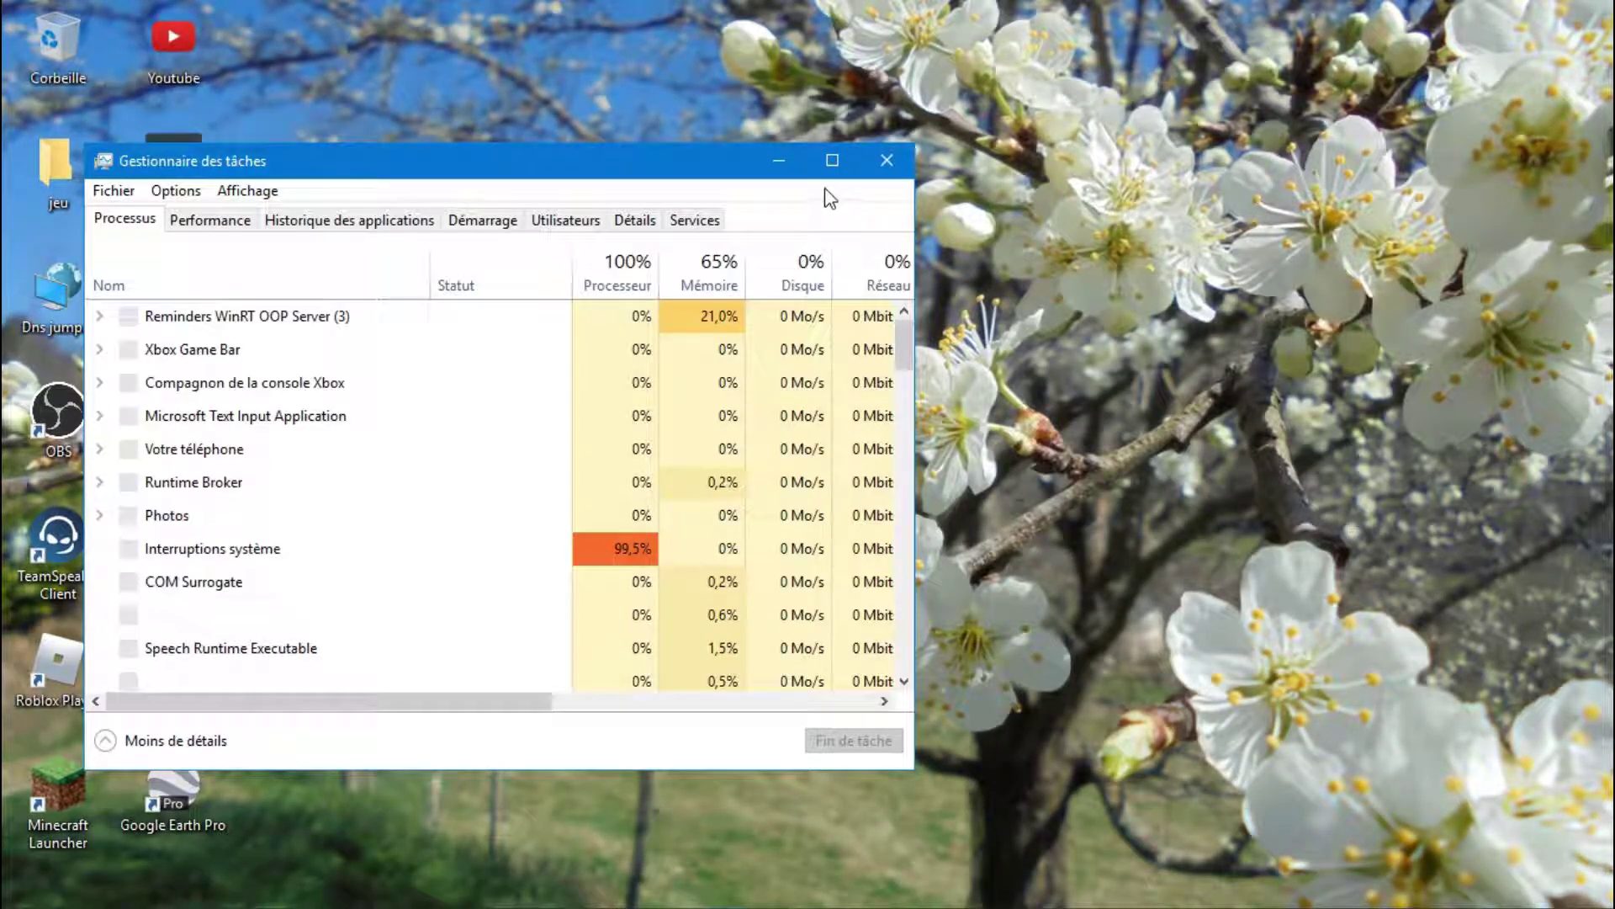
{"action": "left_click", "coordinate": [835, 153]}
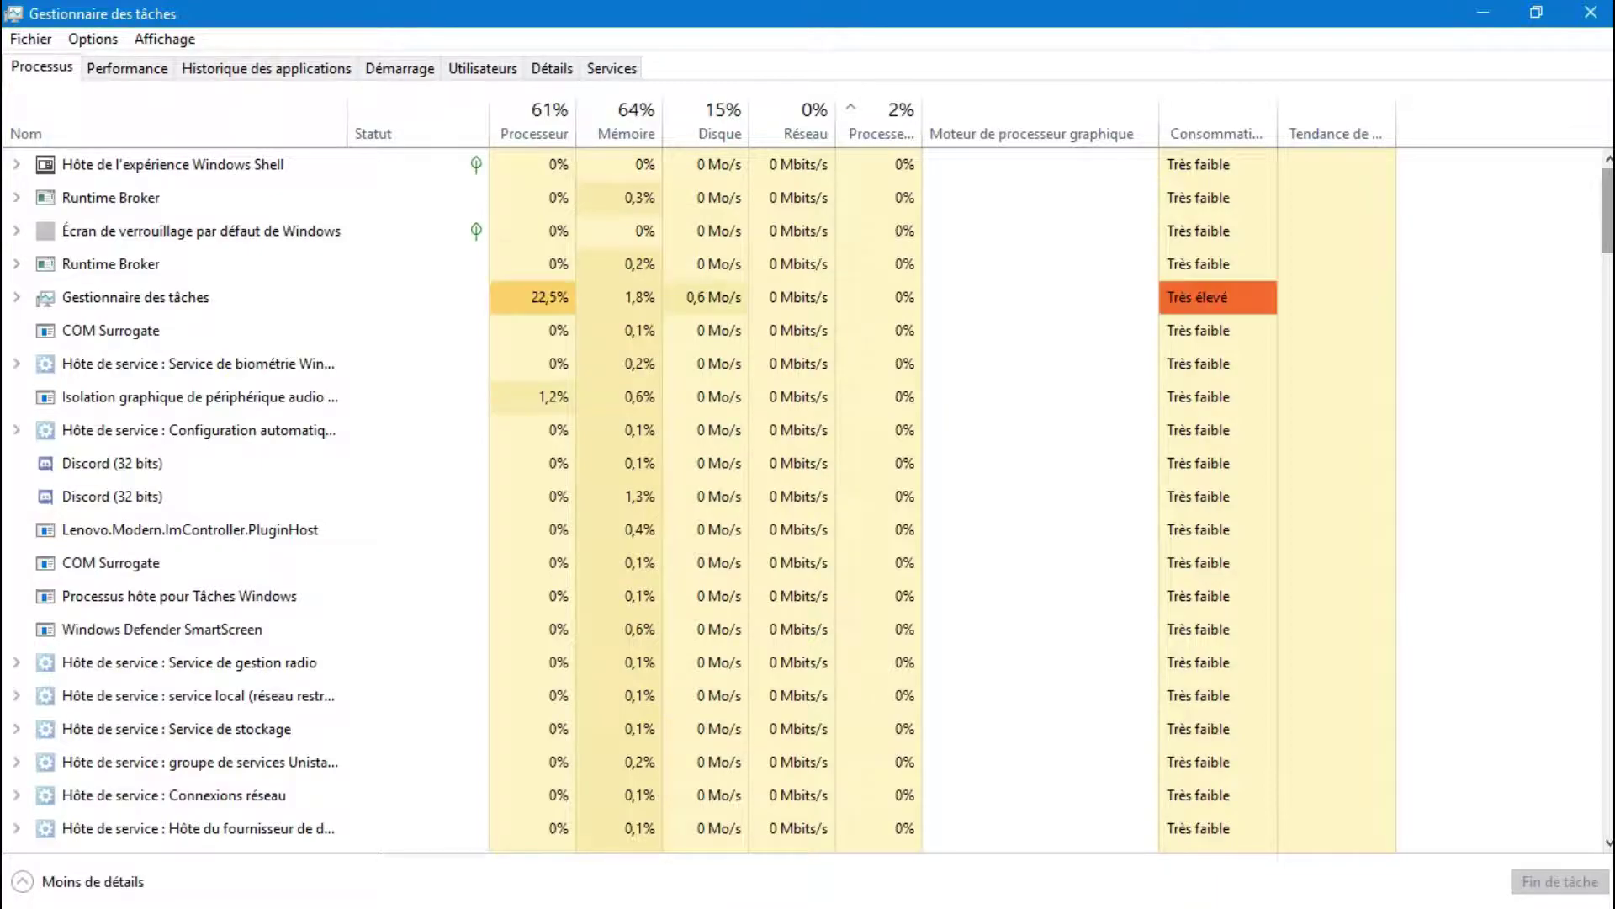
{"action": "left_click_drag", "start_coordinate": [1602, 227], "coordinate": [1585, 123]}
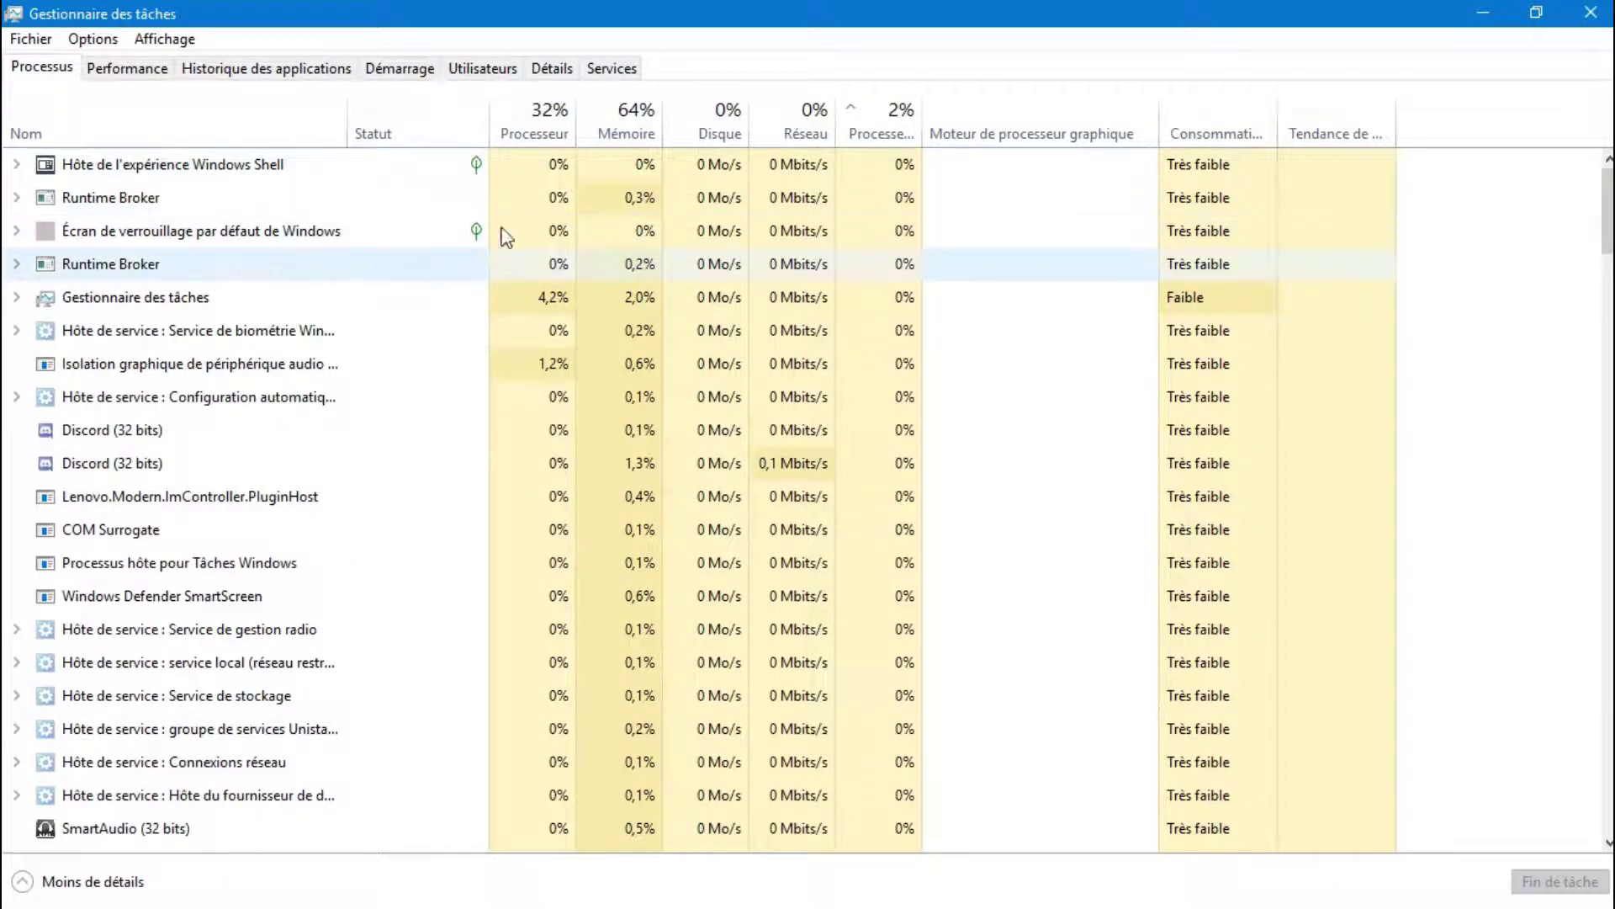
{"action": "left_click", "coordinate": [1590, 12]}
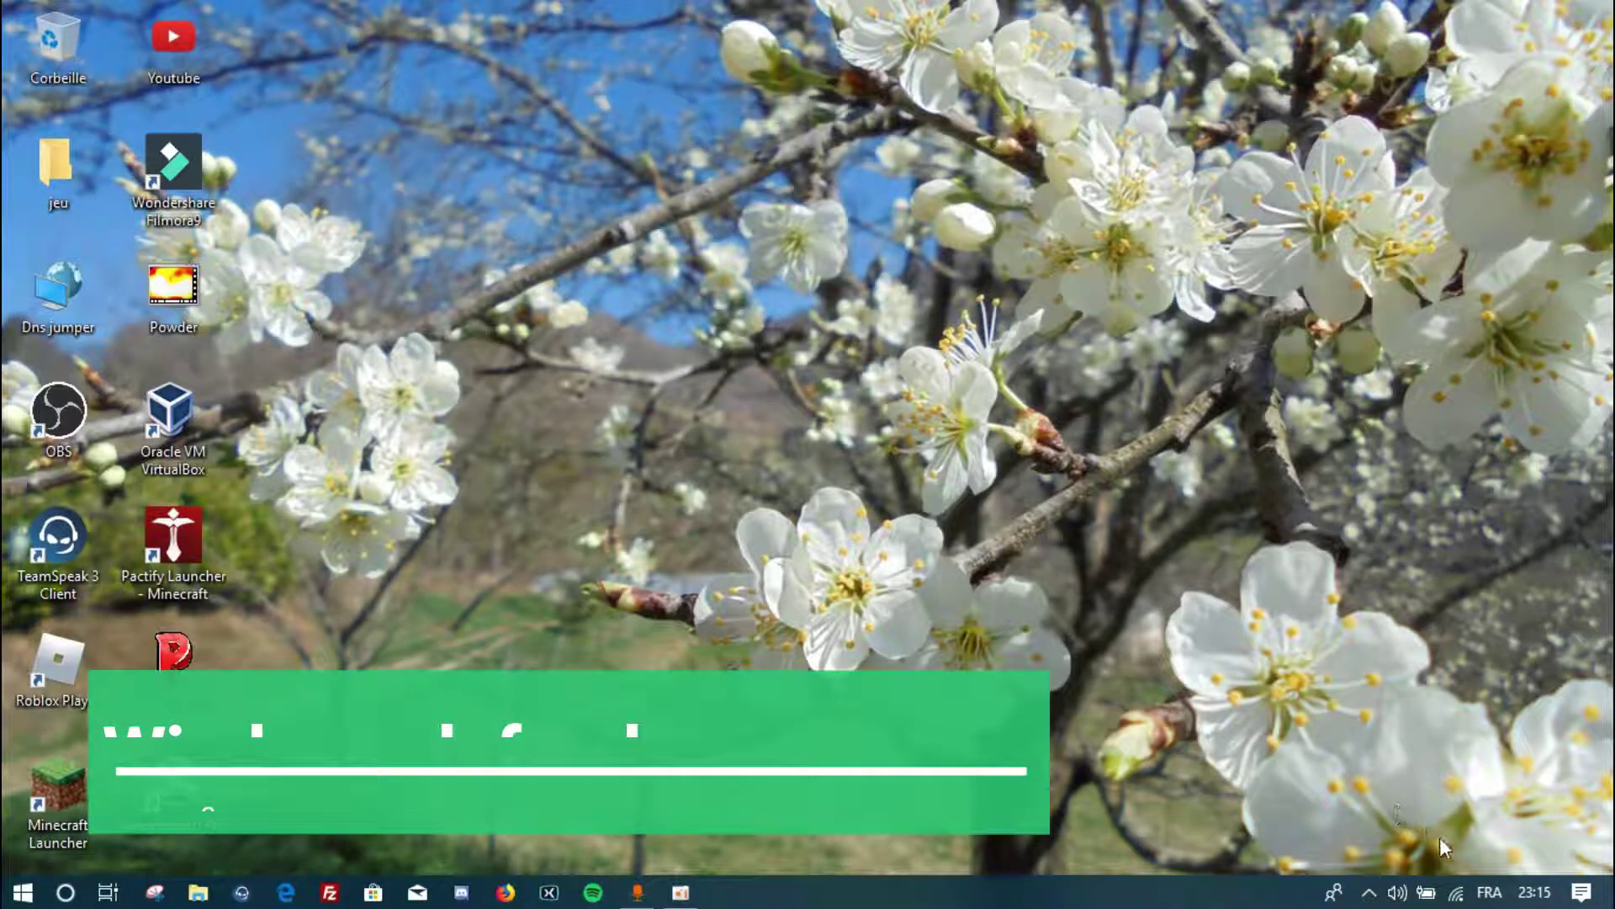
Open Windows Security (Sécurité Windows) from the hidden notification icons
{"action": "left_click", "coordinate": [1368, 890]}
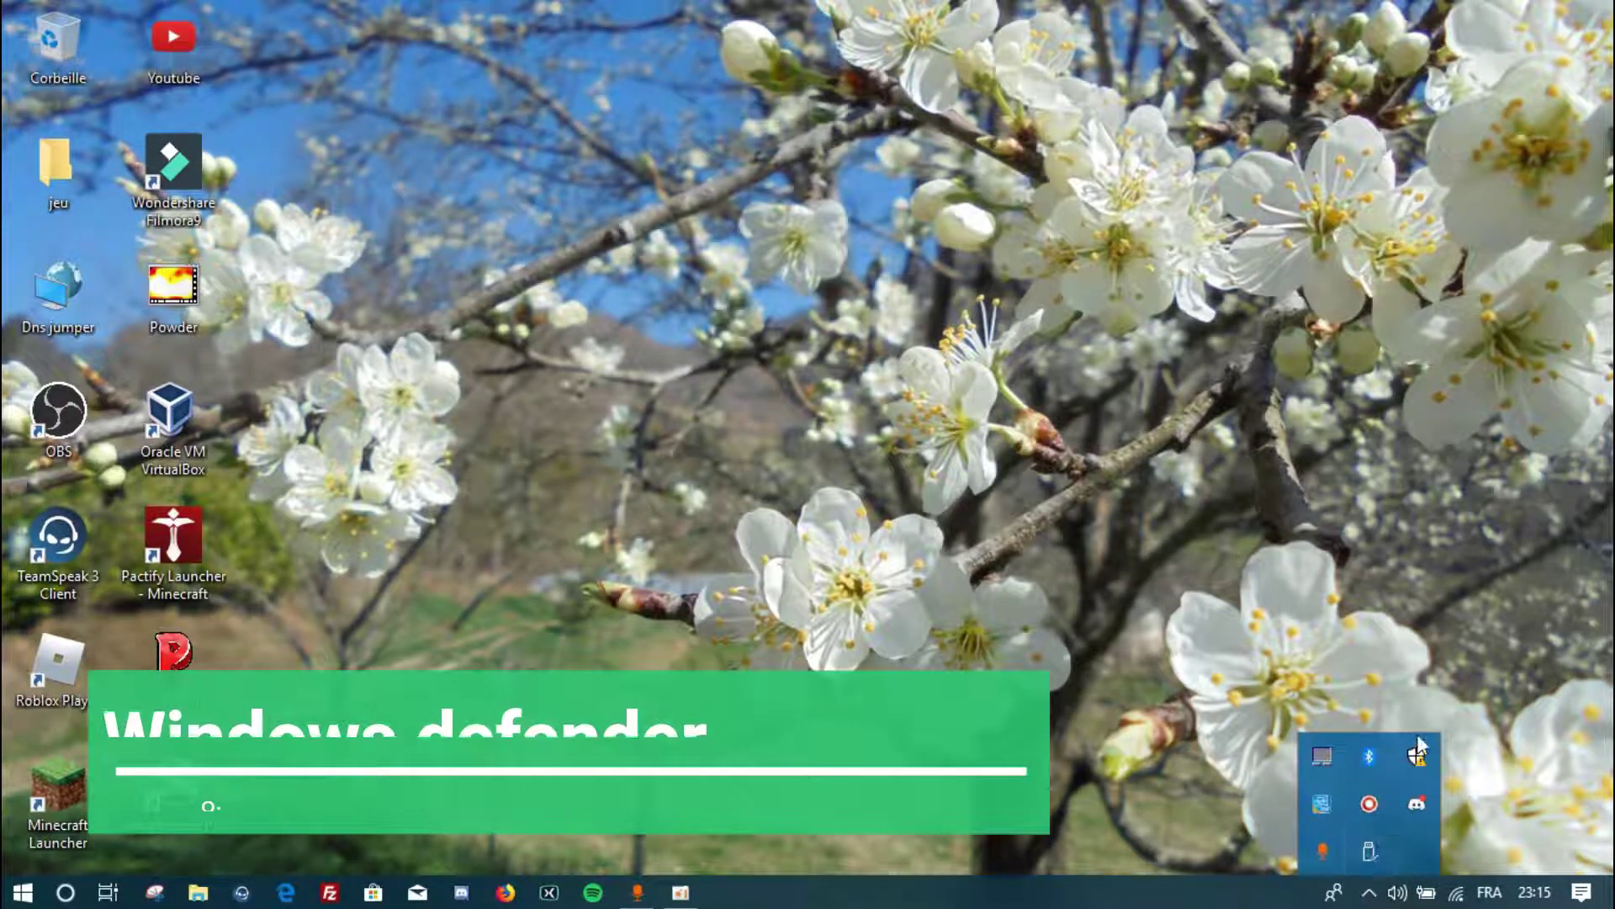
{"action": "right_click", "coordinate": [1362, 815]}
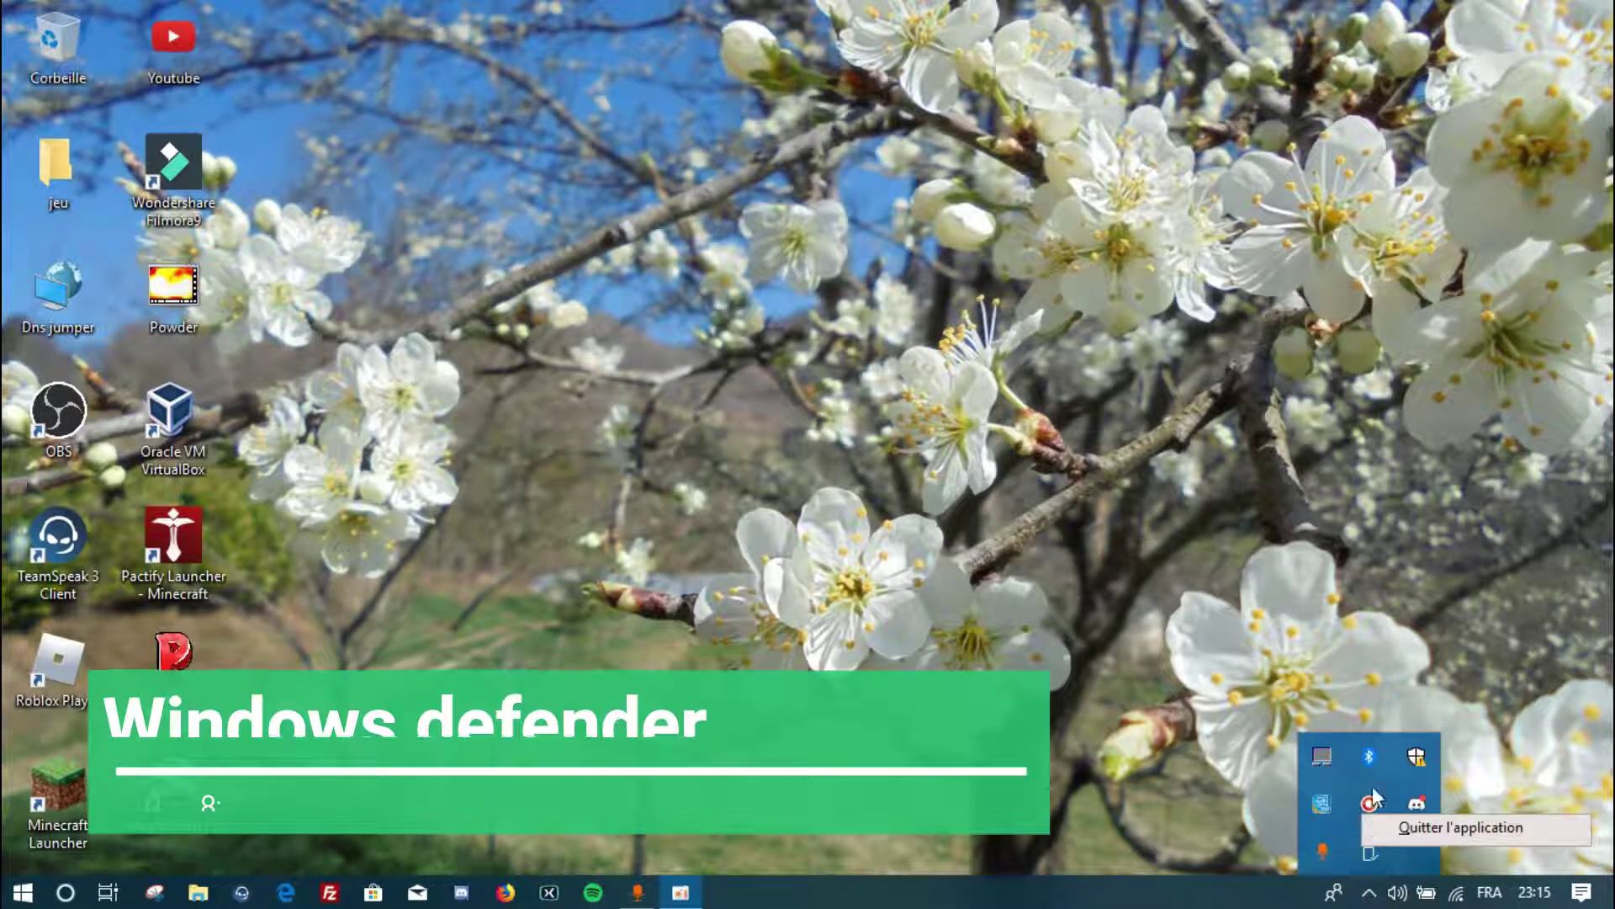
{"action": "left_click", "coordinate": [1468, 826]}
{"action": "left_click", "coordinate": [1368, 890]}
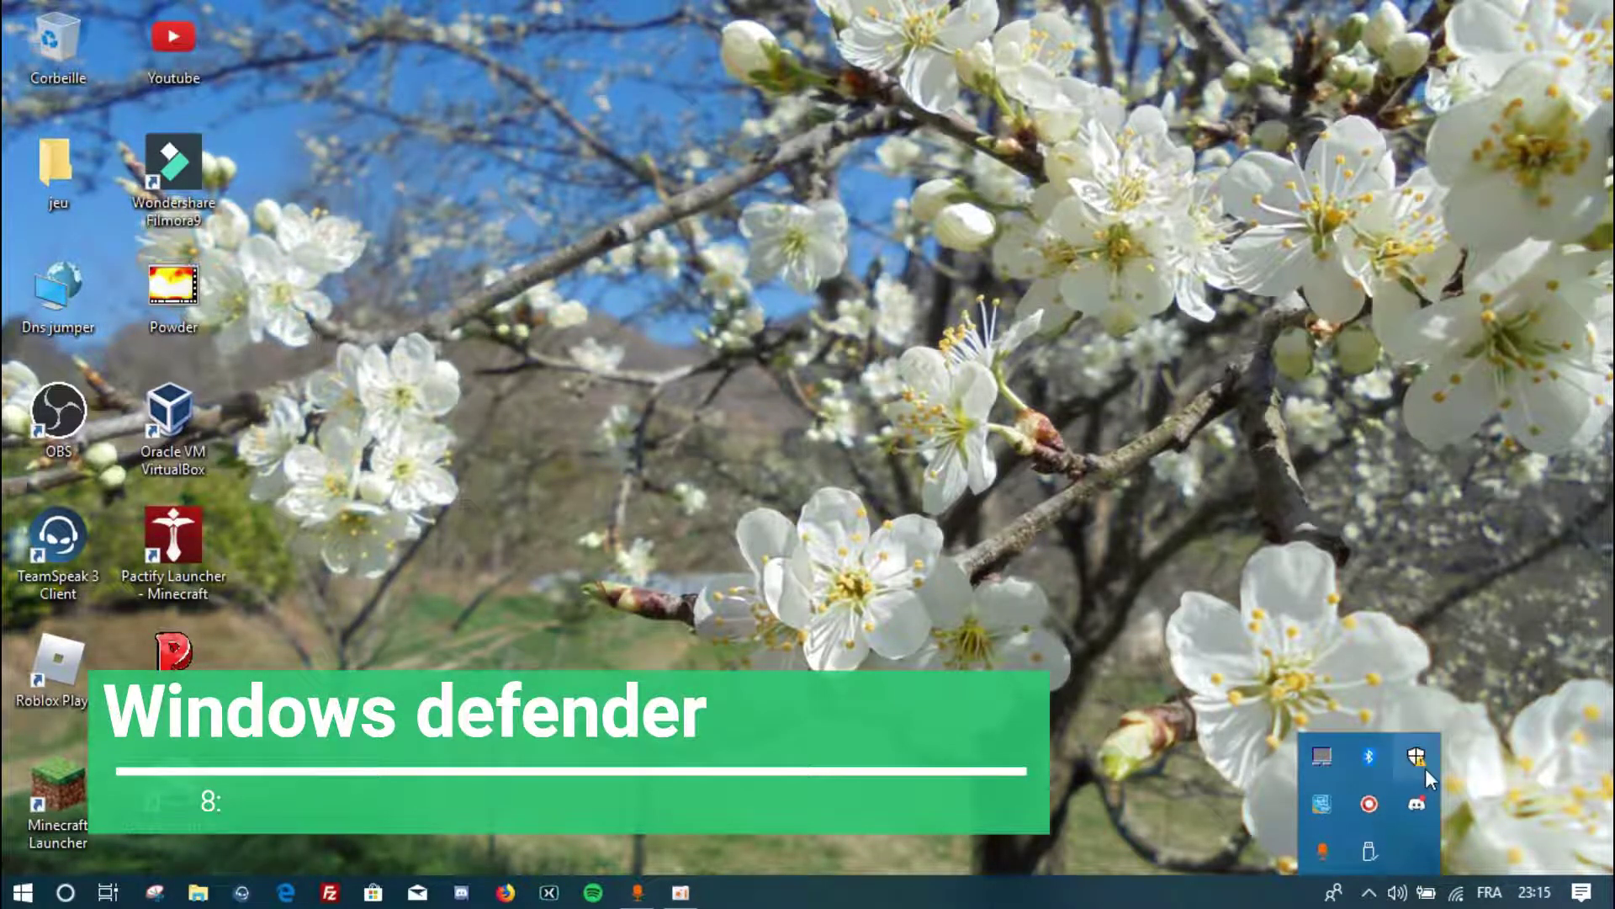
{"action": "left_click", "coordinate": [1417, 757]}
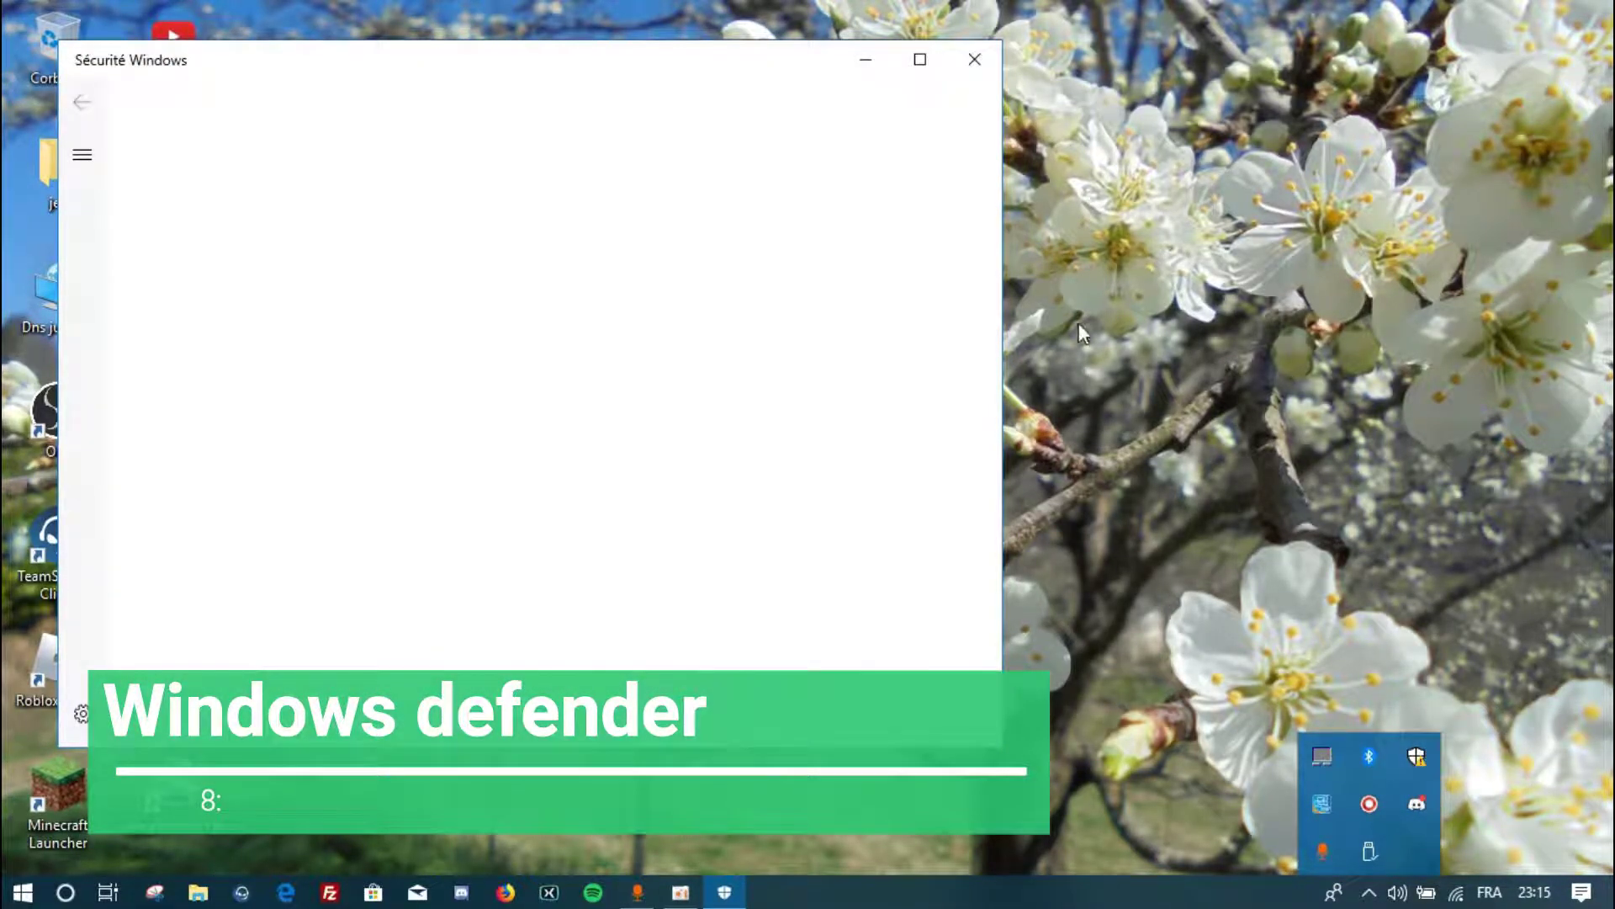
Maximize Windows Security, review the virus and threat protection page and the home overview, and close the window
{"action": "left_click", "coordinate": [921, 58]}
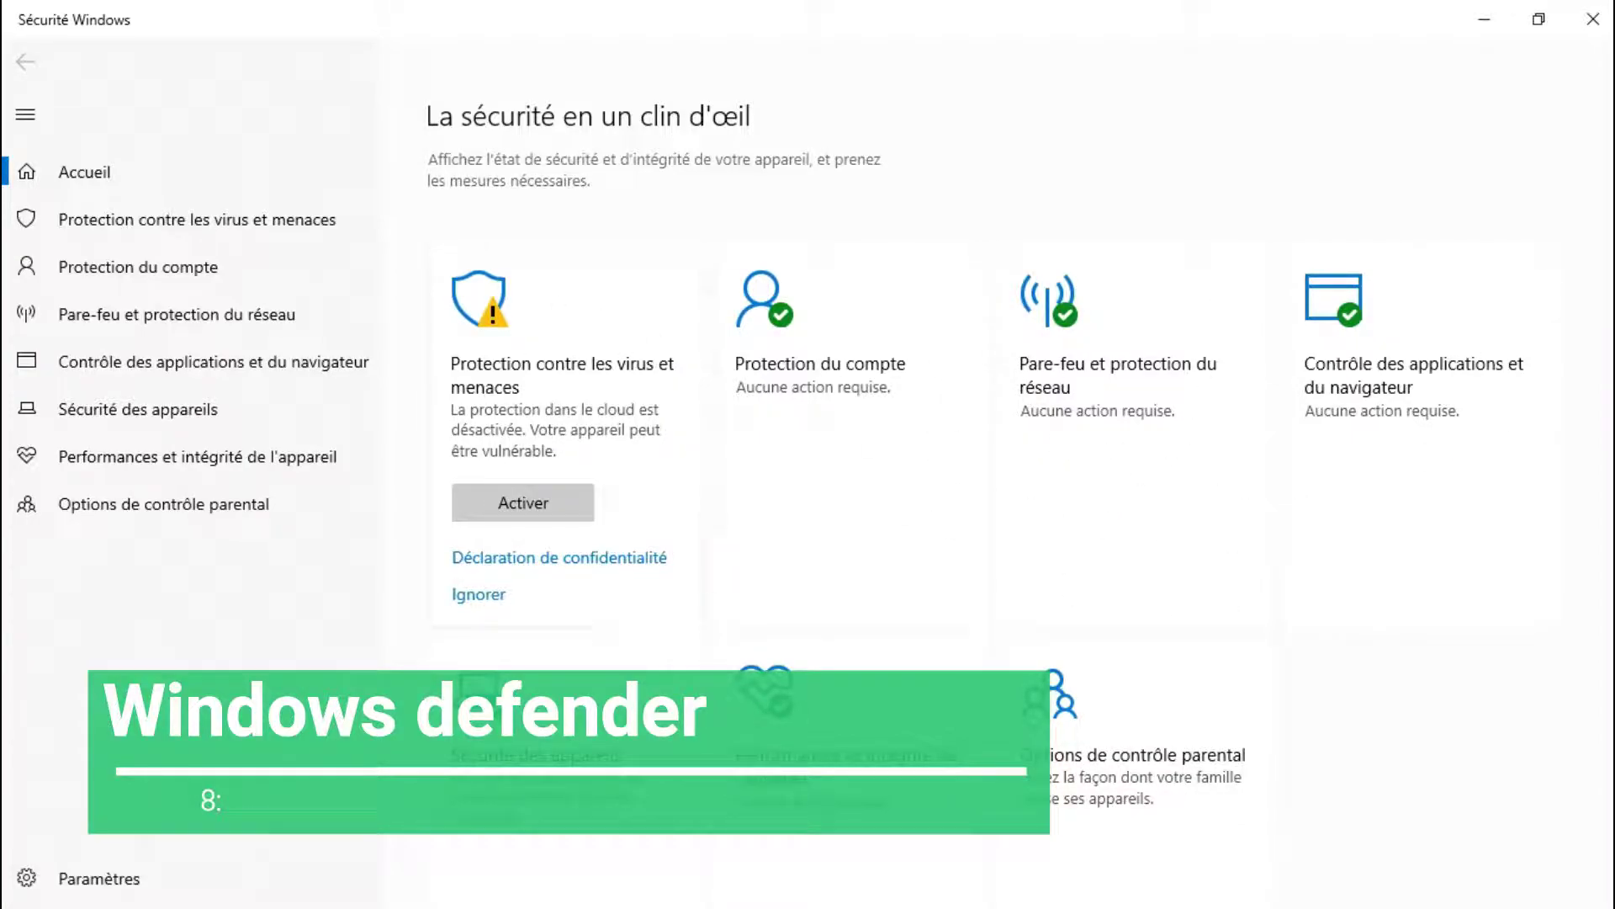
{"action": "left_click", "coordinate": [543, 411]}
{"action": "scroll", "coordinate": [522, 236], "scroll_direction": "down", "scroll_amount": 5}
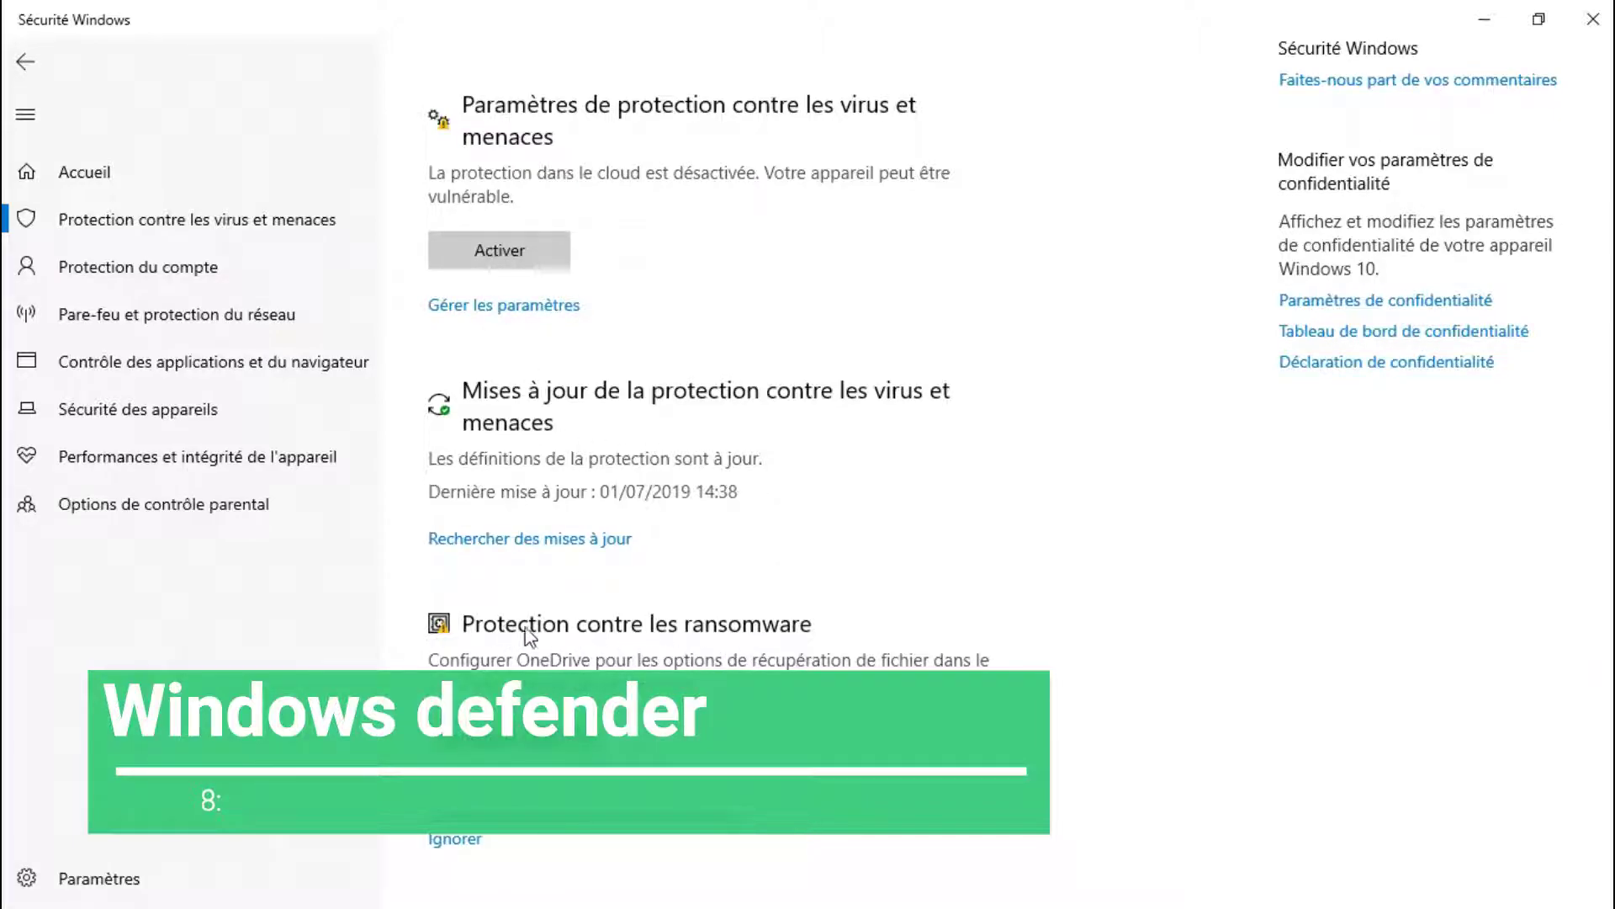
{"action": "scroll", "coordinate": [606, 656], "scroll_direction": "up", "scroll_amount": 6}
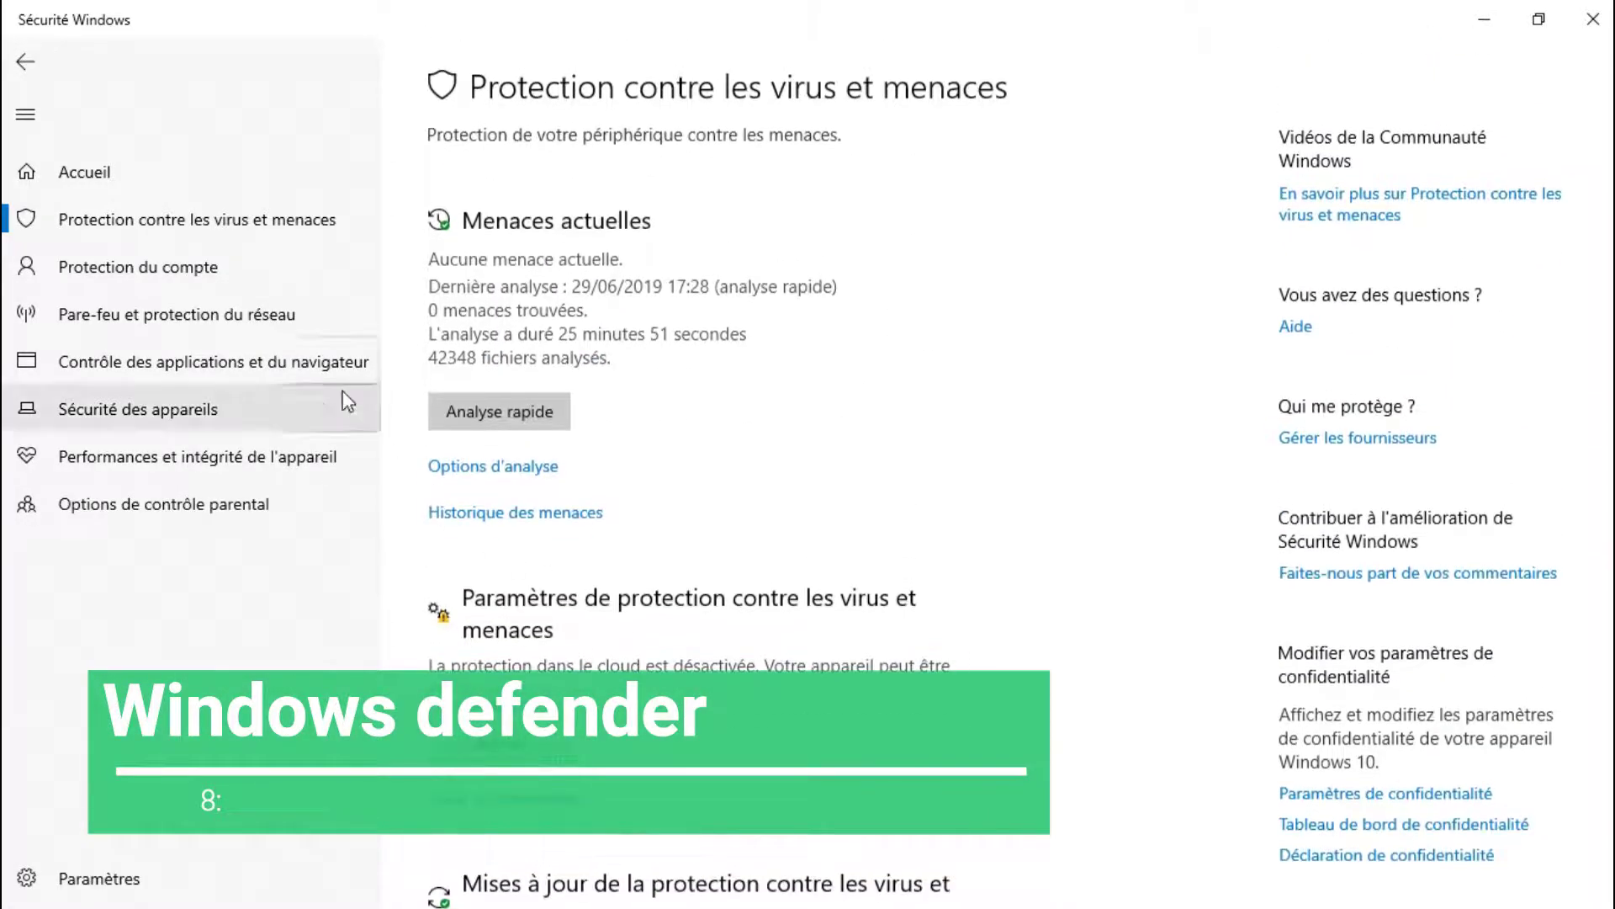
{"action": "left_click", "coordinate": [128, 178]}
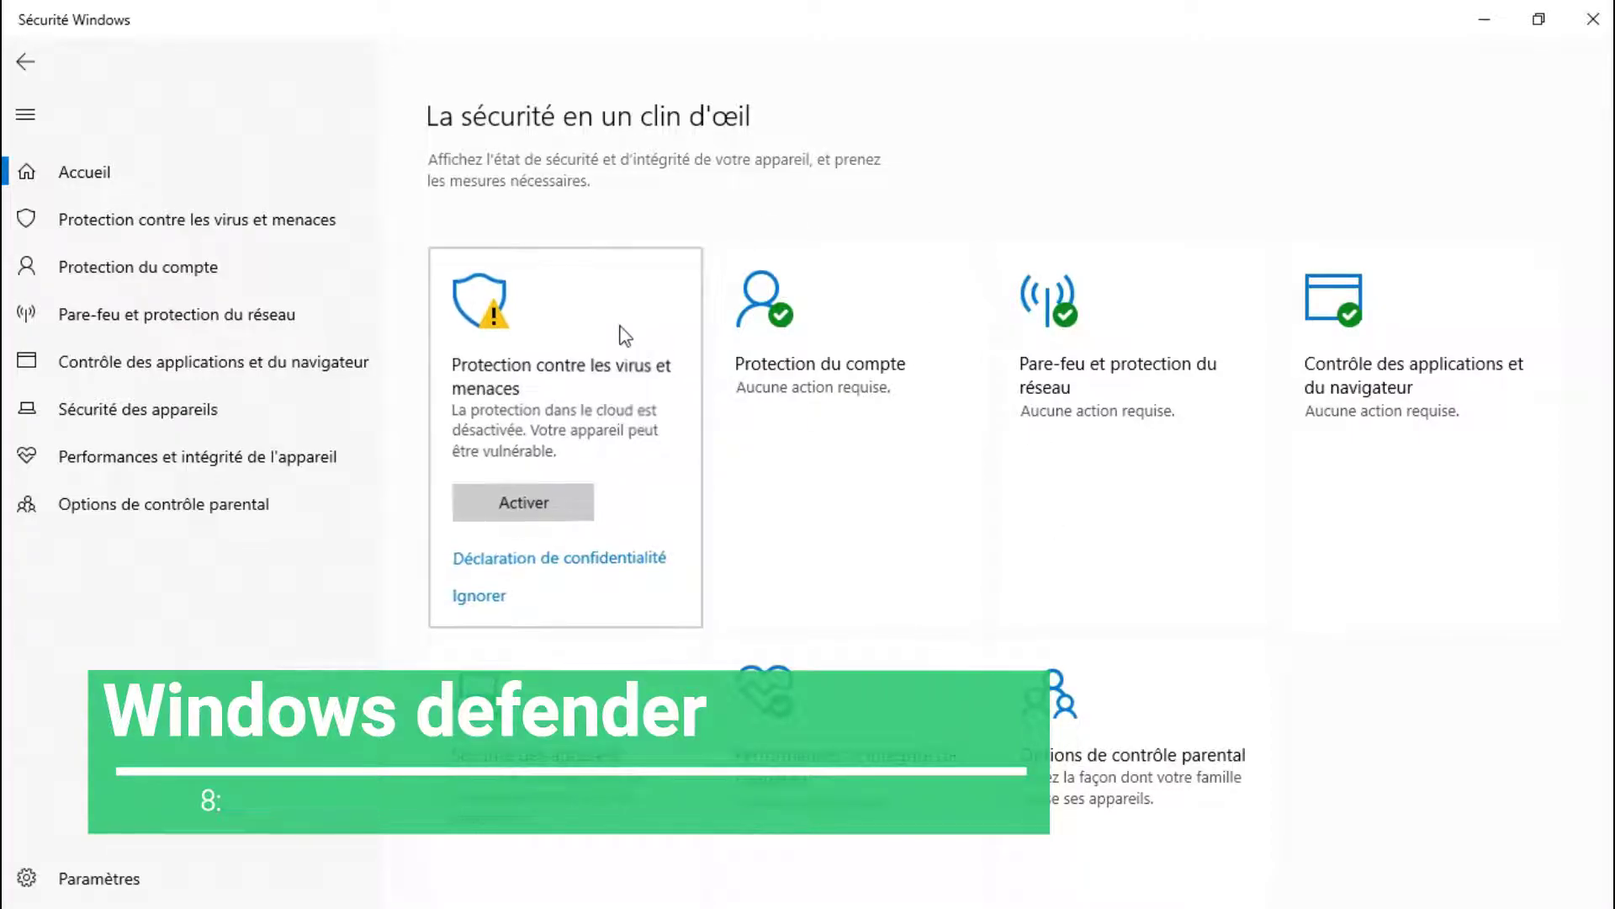
{"action": "left_click", "coordinate": [656, 322]}
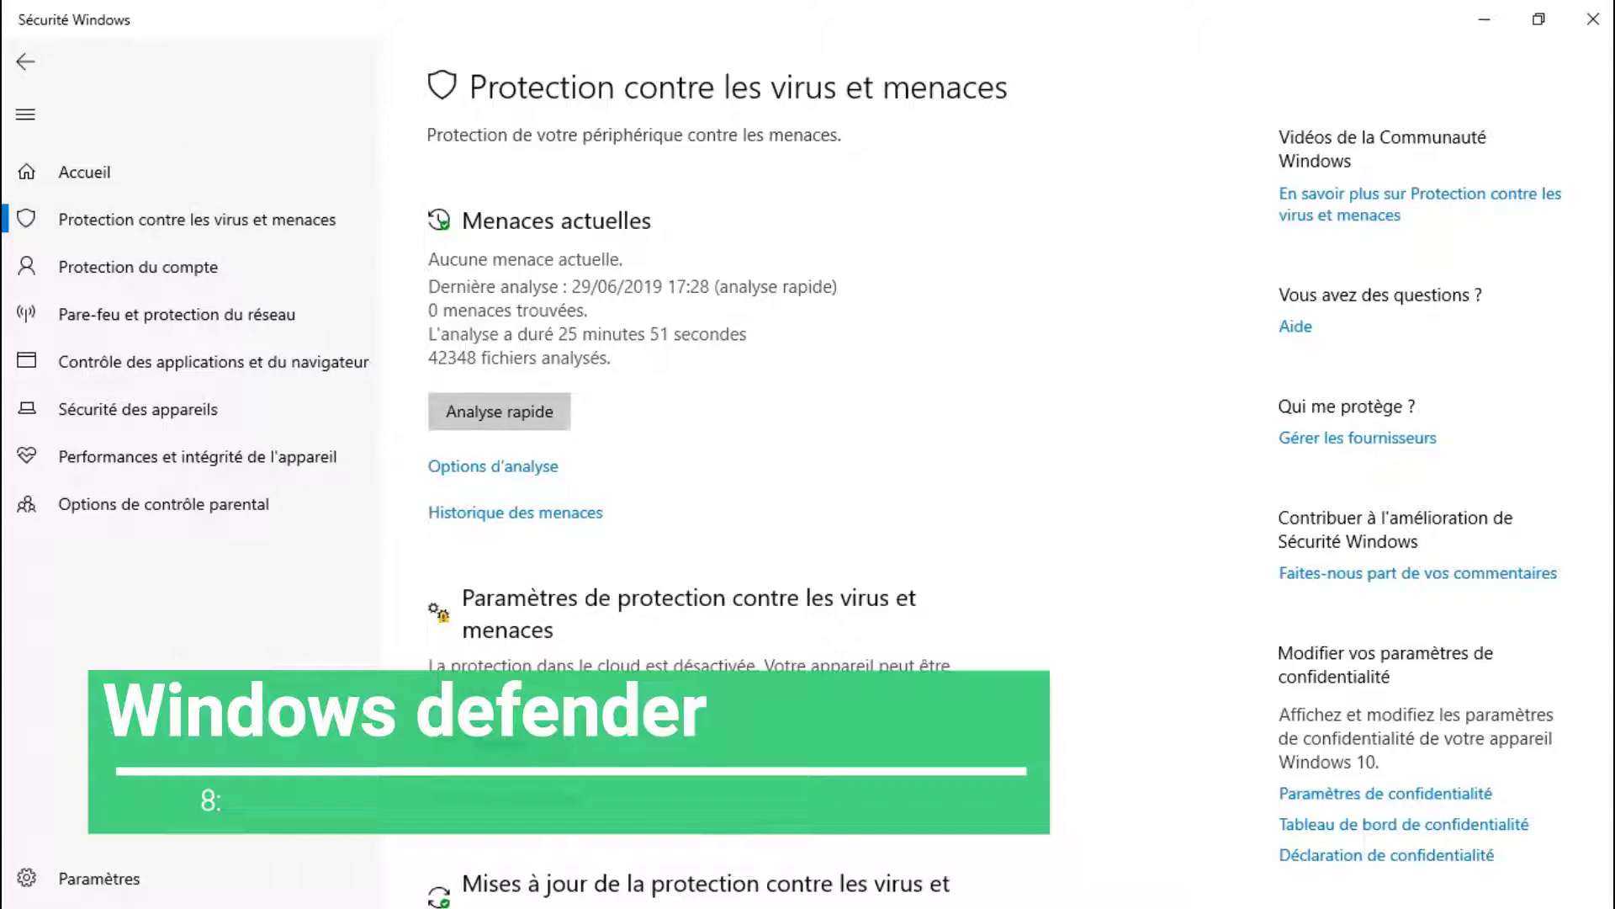
{"action": "left_click", "coordinate": [1593, 19]}
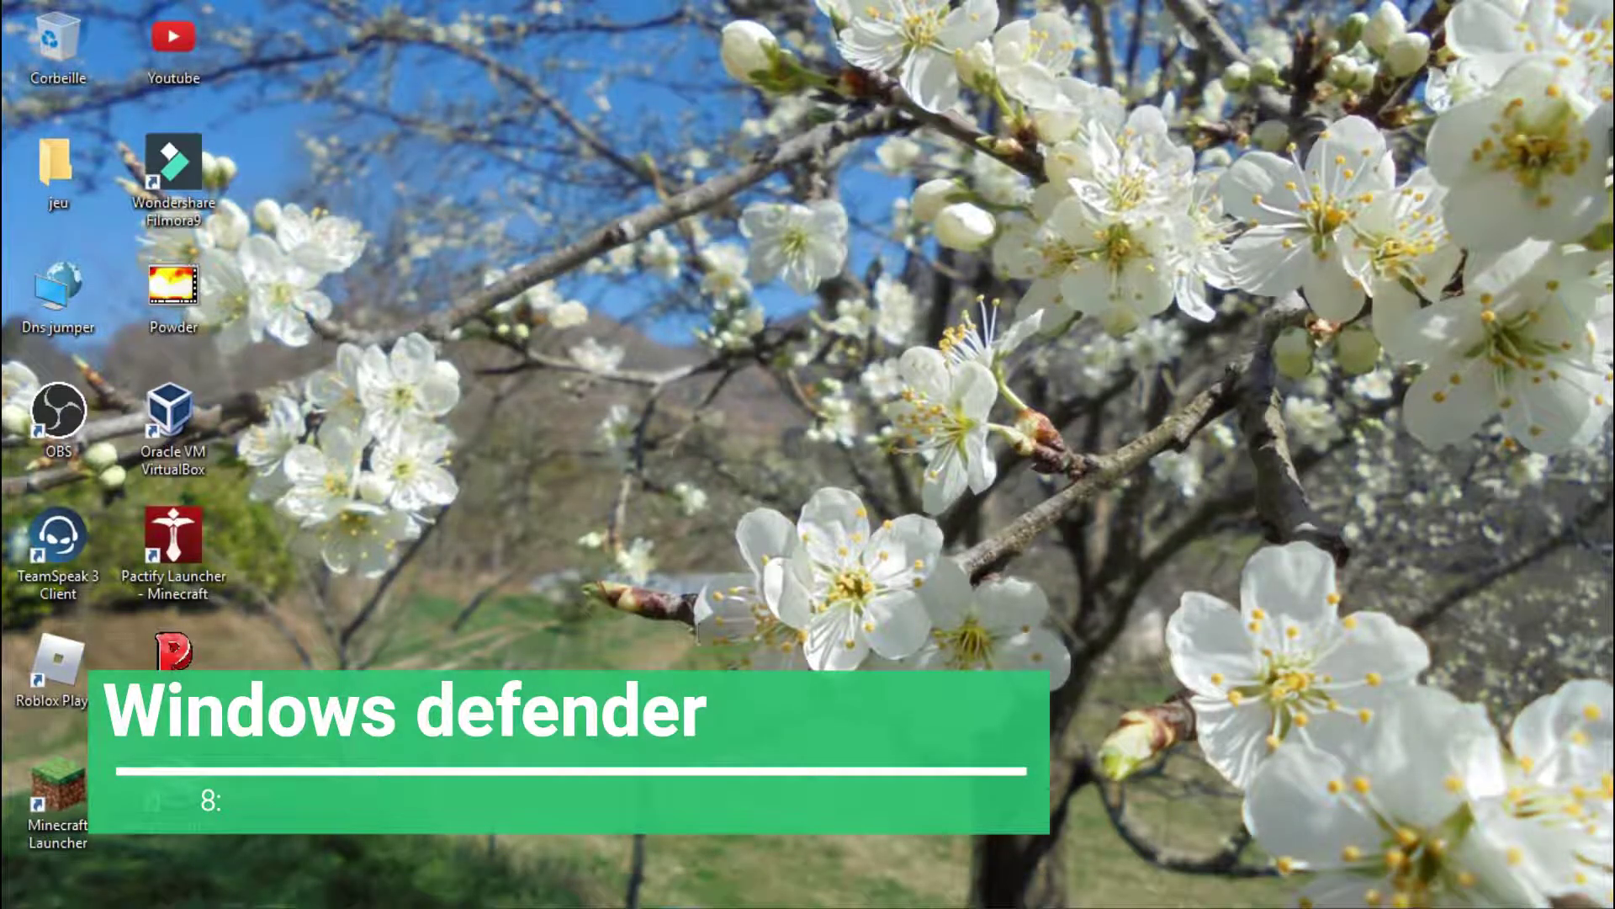
{"action": "left_click", "coordinate": [66, 892]}
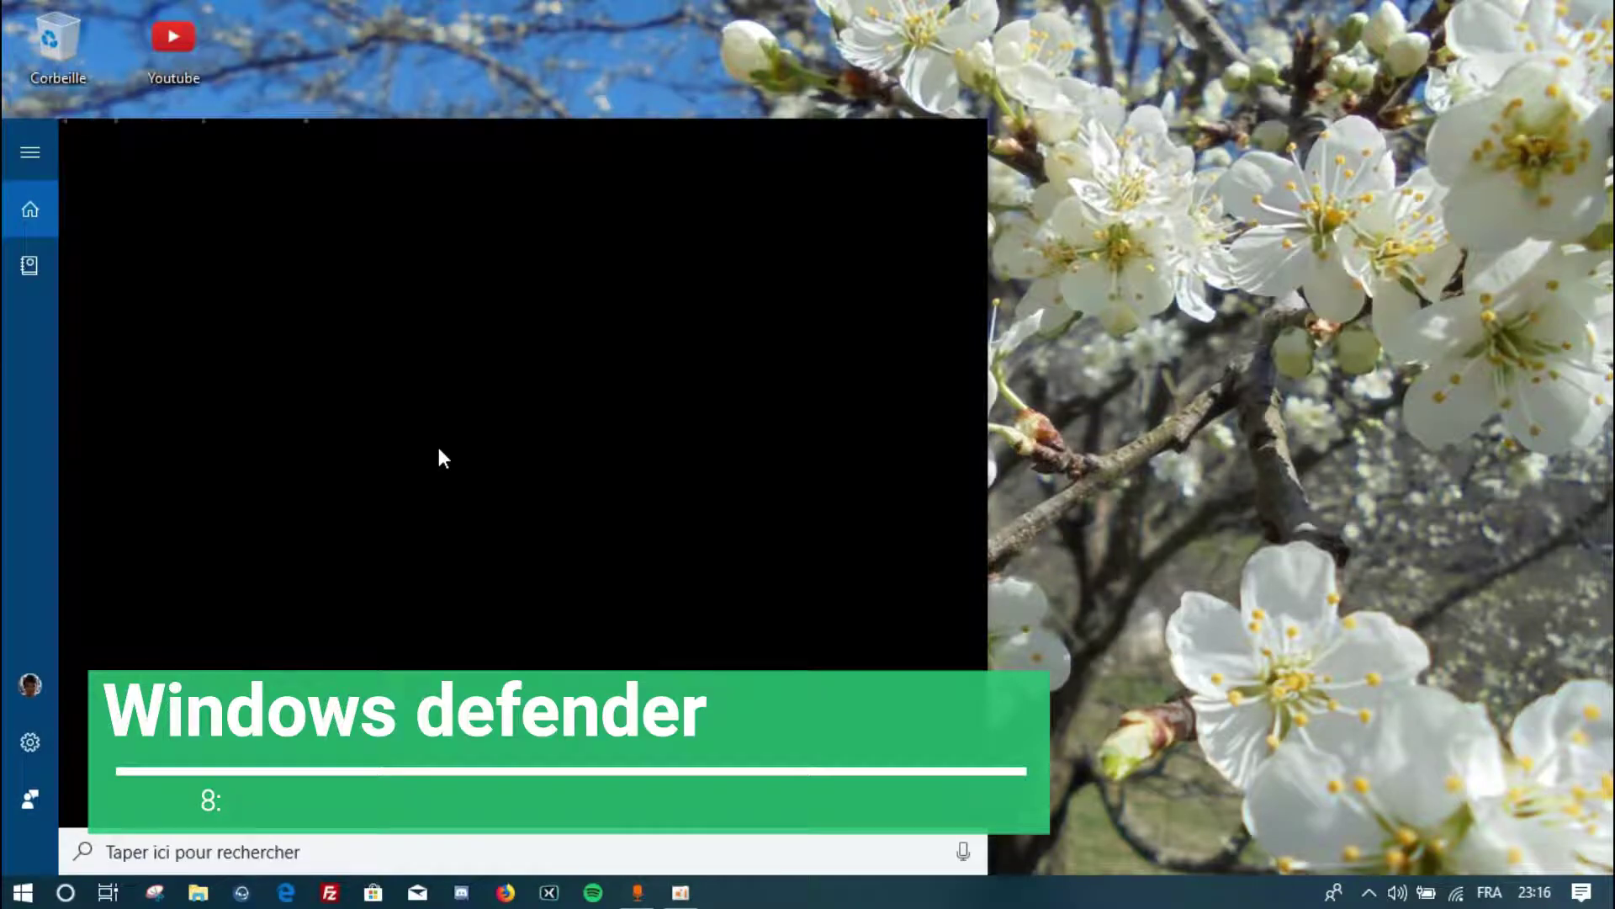
{"action": "type", "text": "mal"}
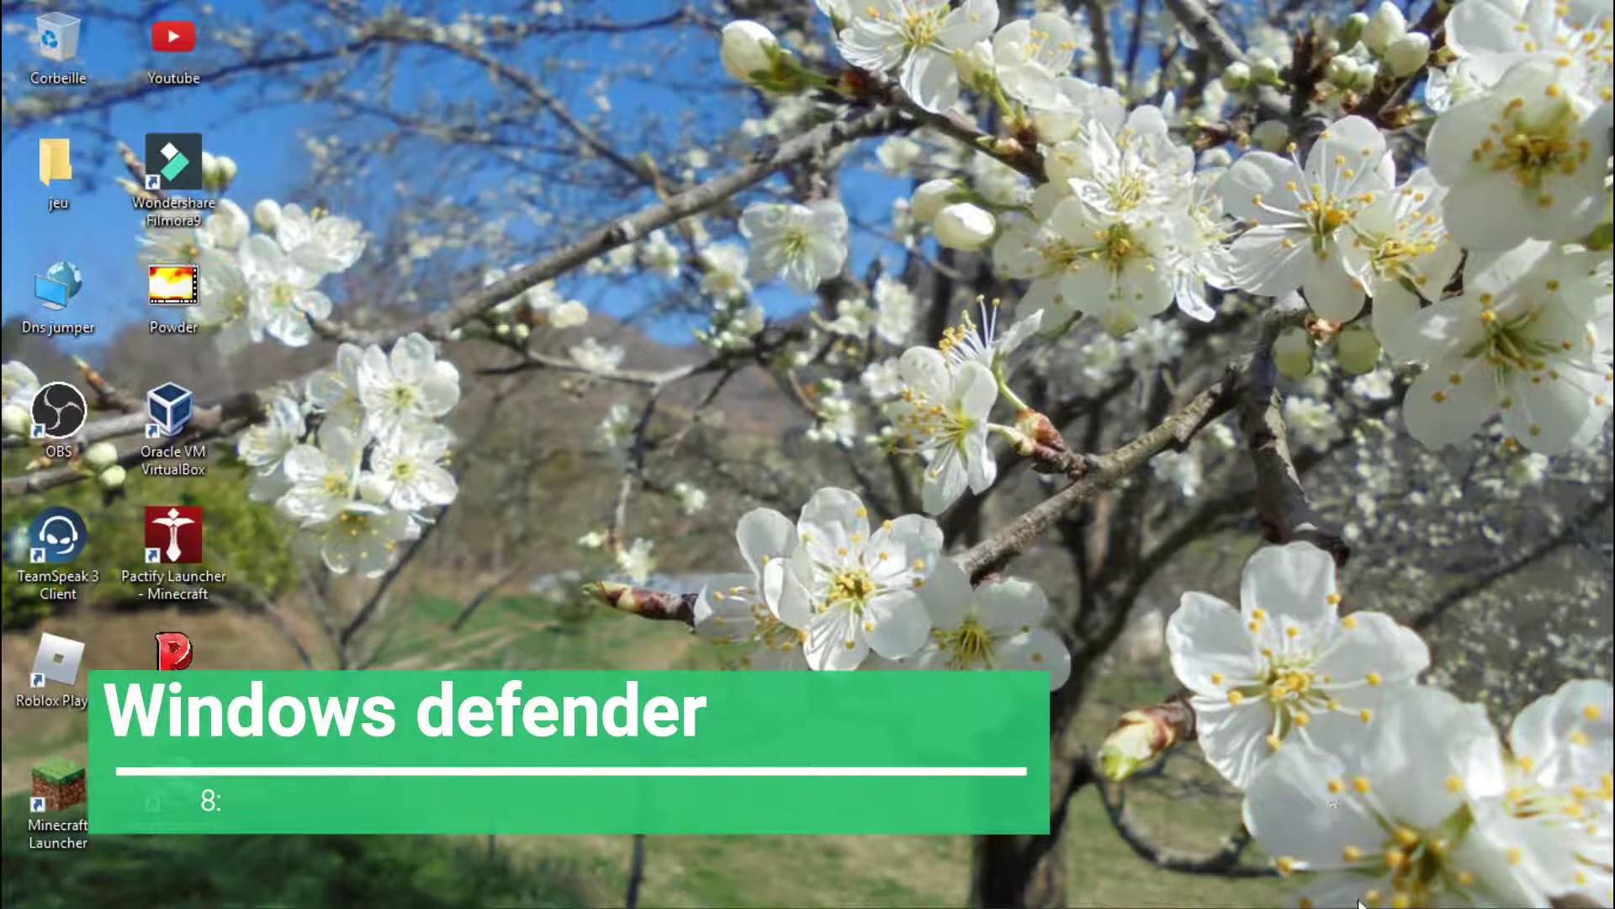
{"action": "left_click", "coordinate": [1369, 892]}
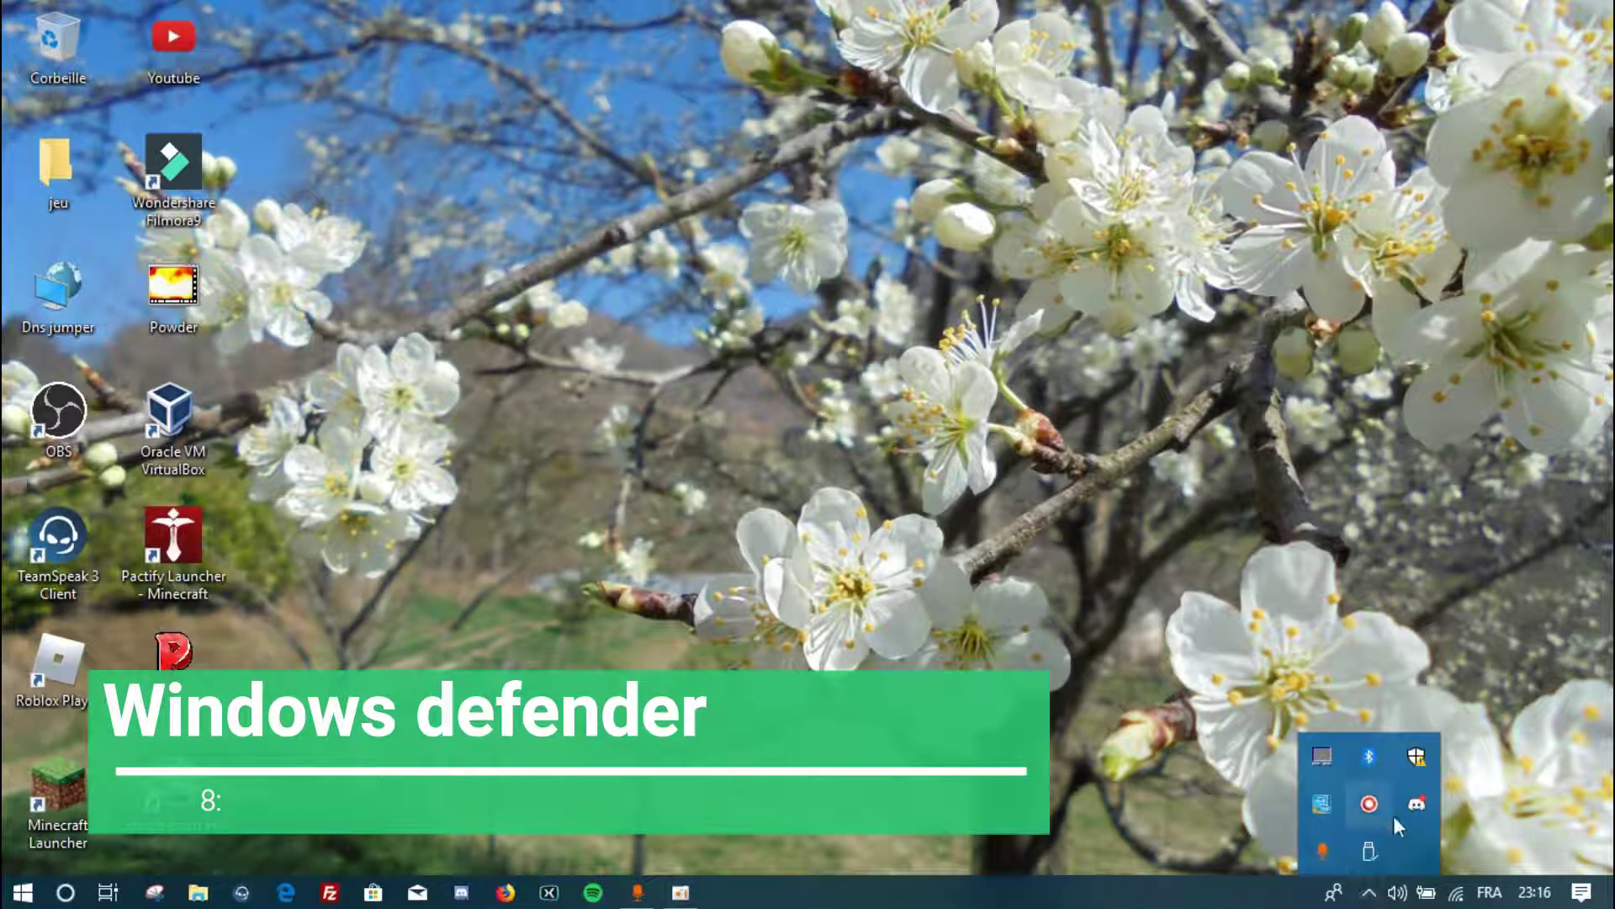
{"action": "left_click", "coordinate": [1418, 757]}
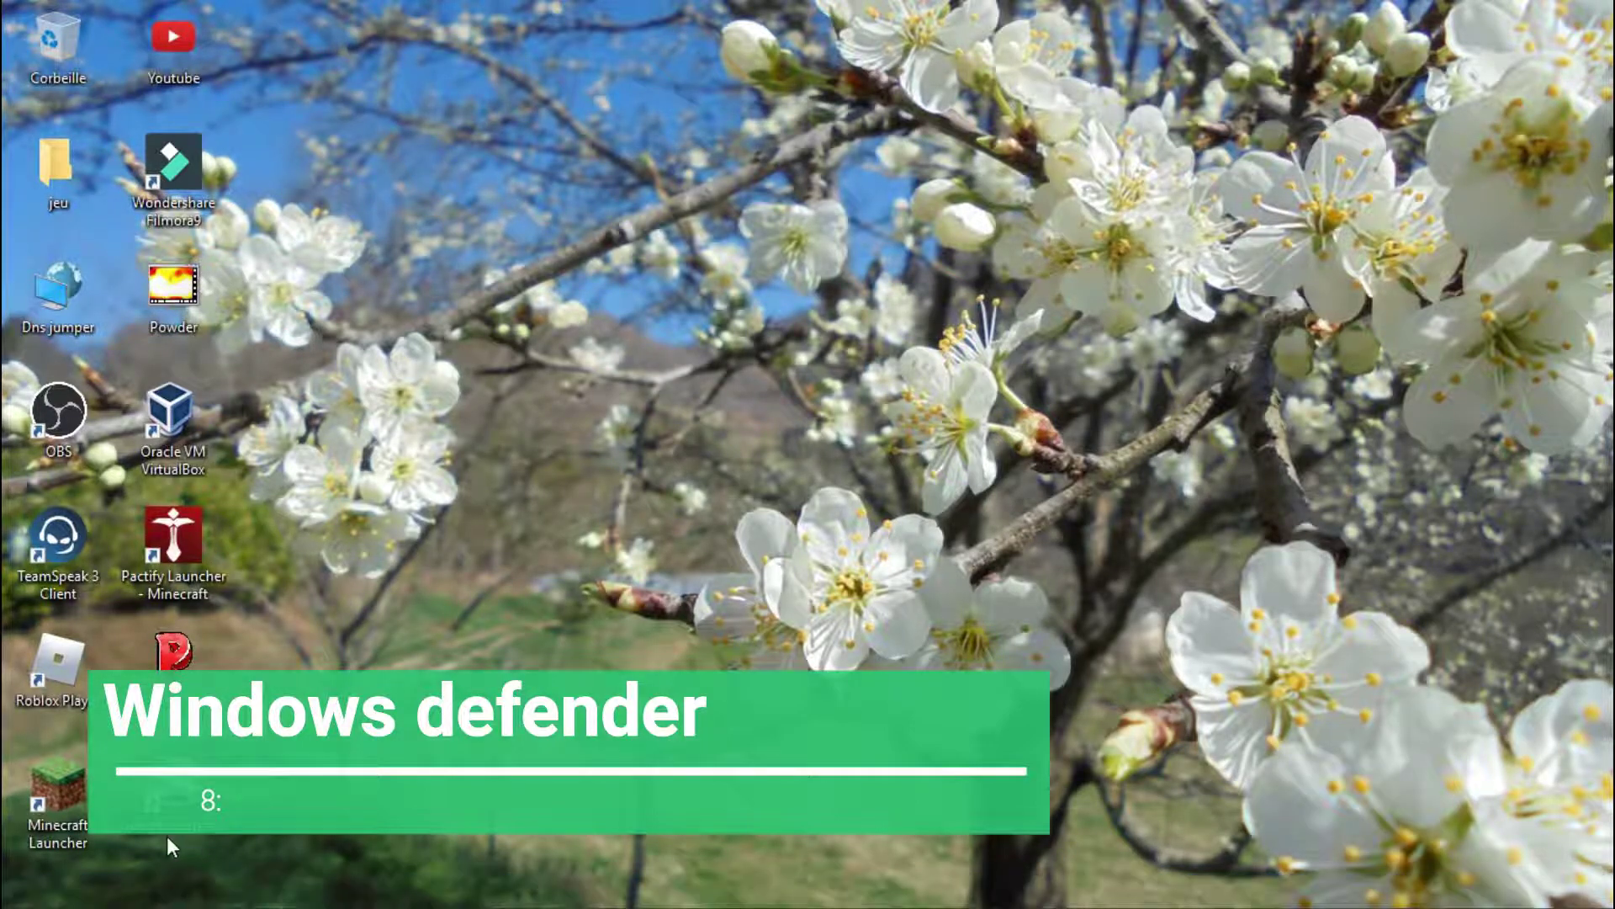
{"action": "left_click", "coordinate": [66, 892]}
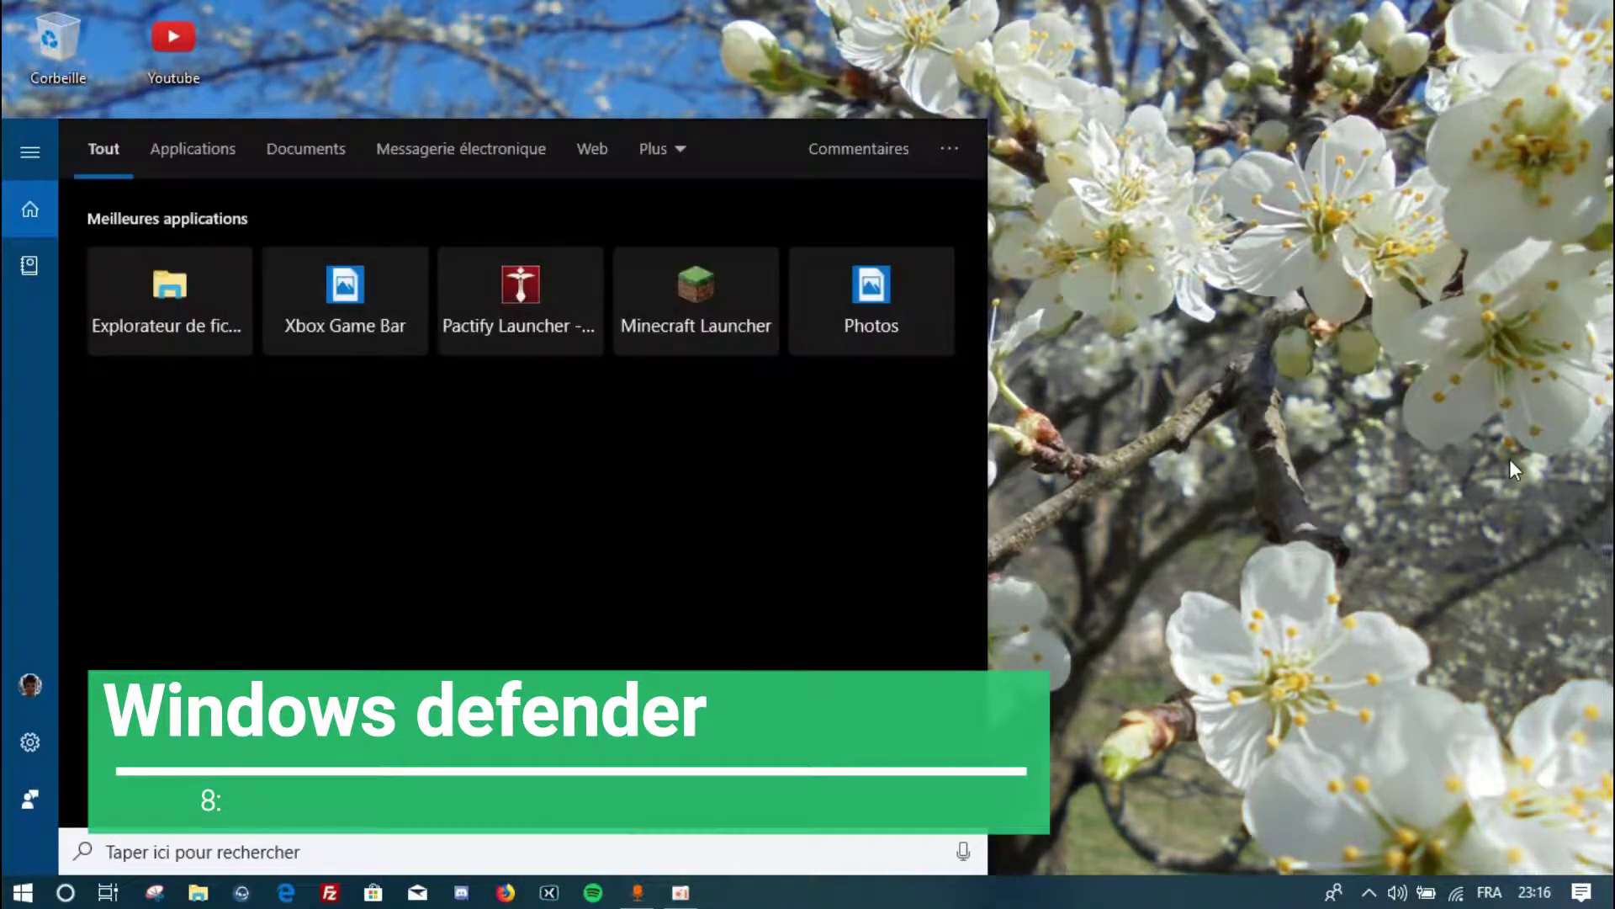
{"action": "left_click", "coordinate": [1305, 488]}
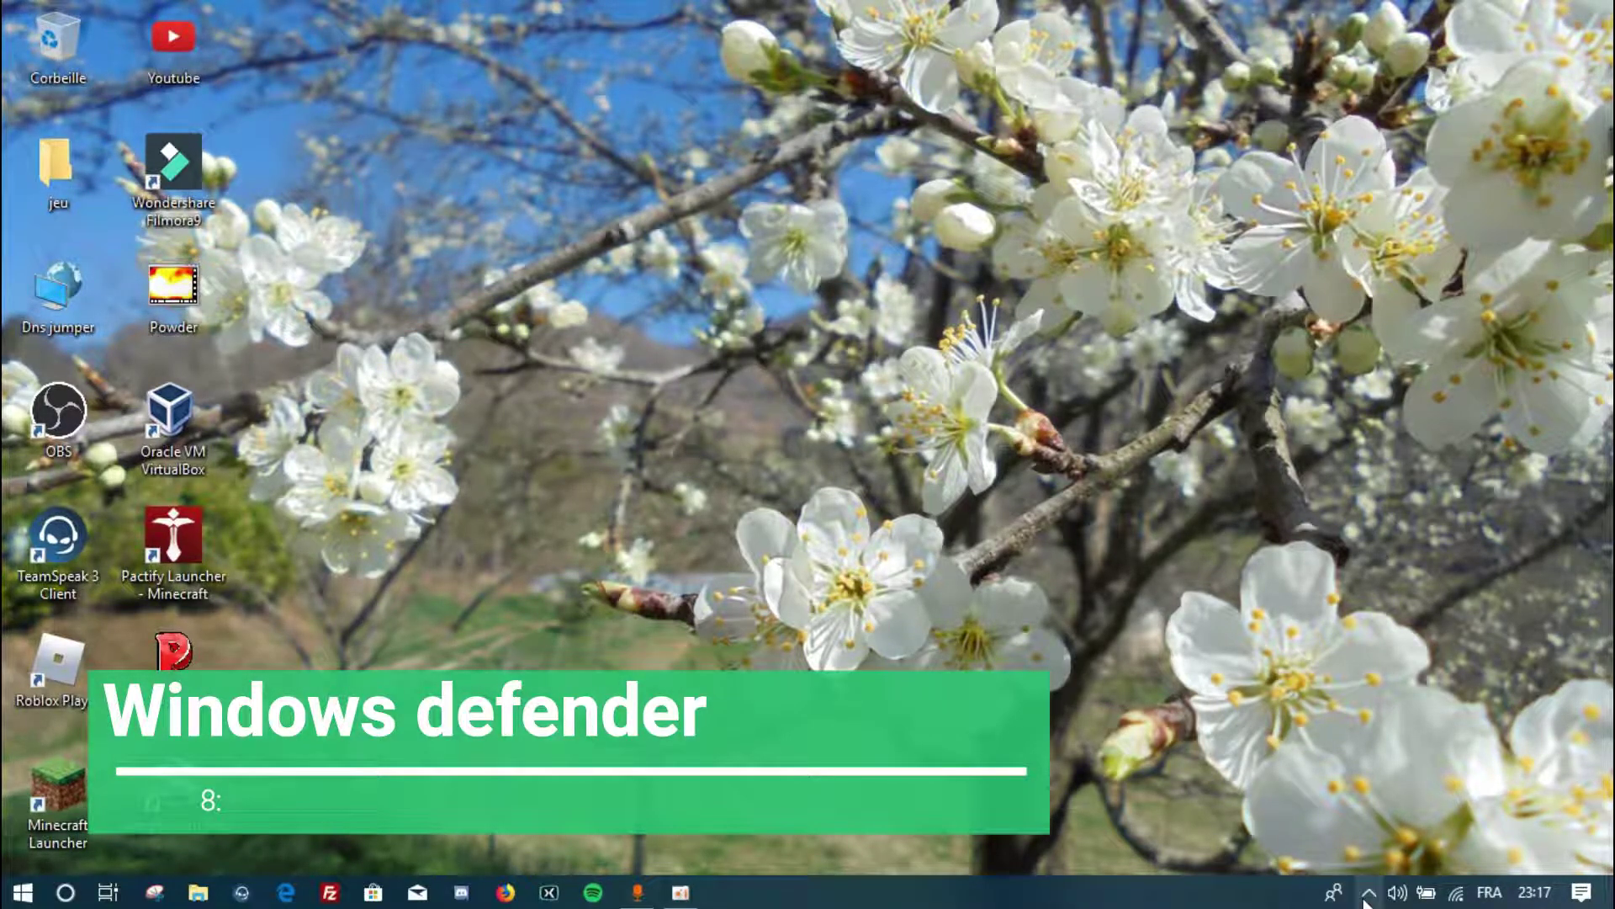
{"action": "left_click", "coordinate": [1369, 892]}
{"action": "left_click", "coordinate": [1171, 811]}
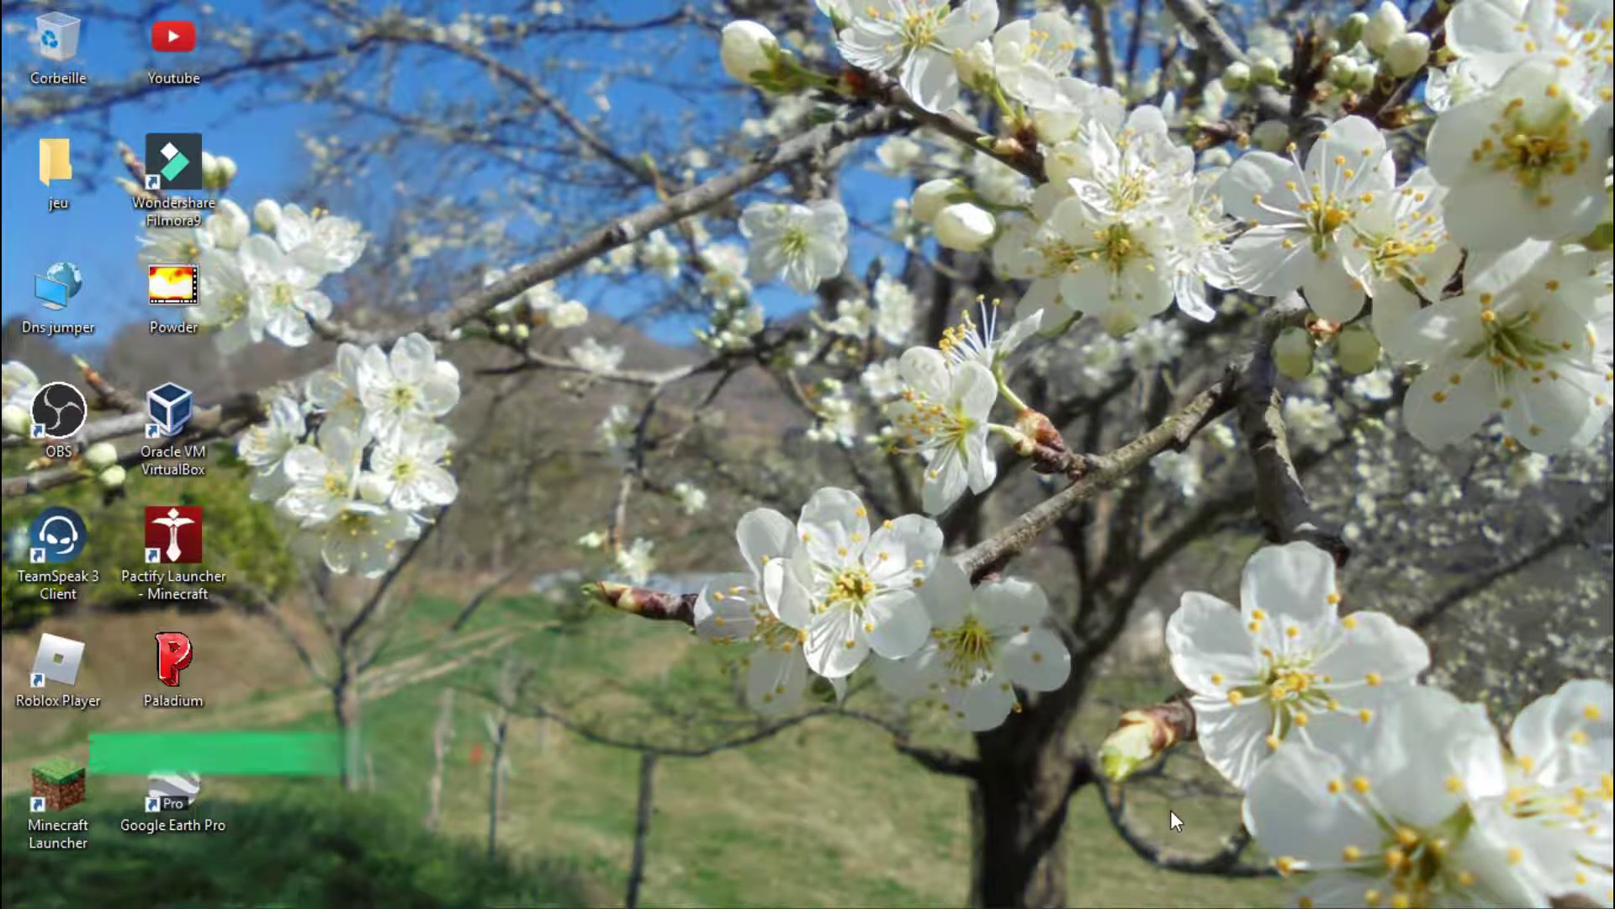
Review the background programs among the hidden notification icons, checking the options offered for Discord and the microphone client without quitting them
{"action": "mouse_move", "coordinate": [1340, 902]}
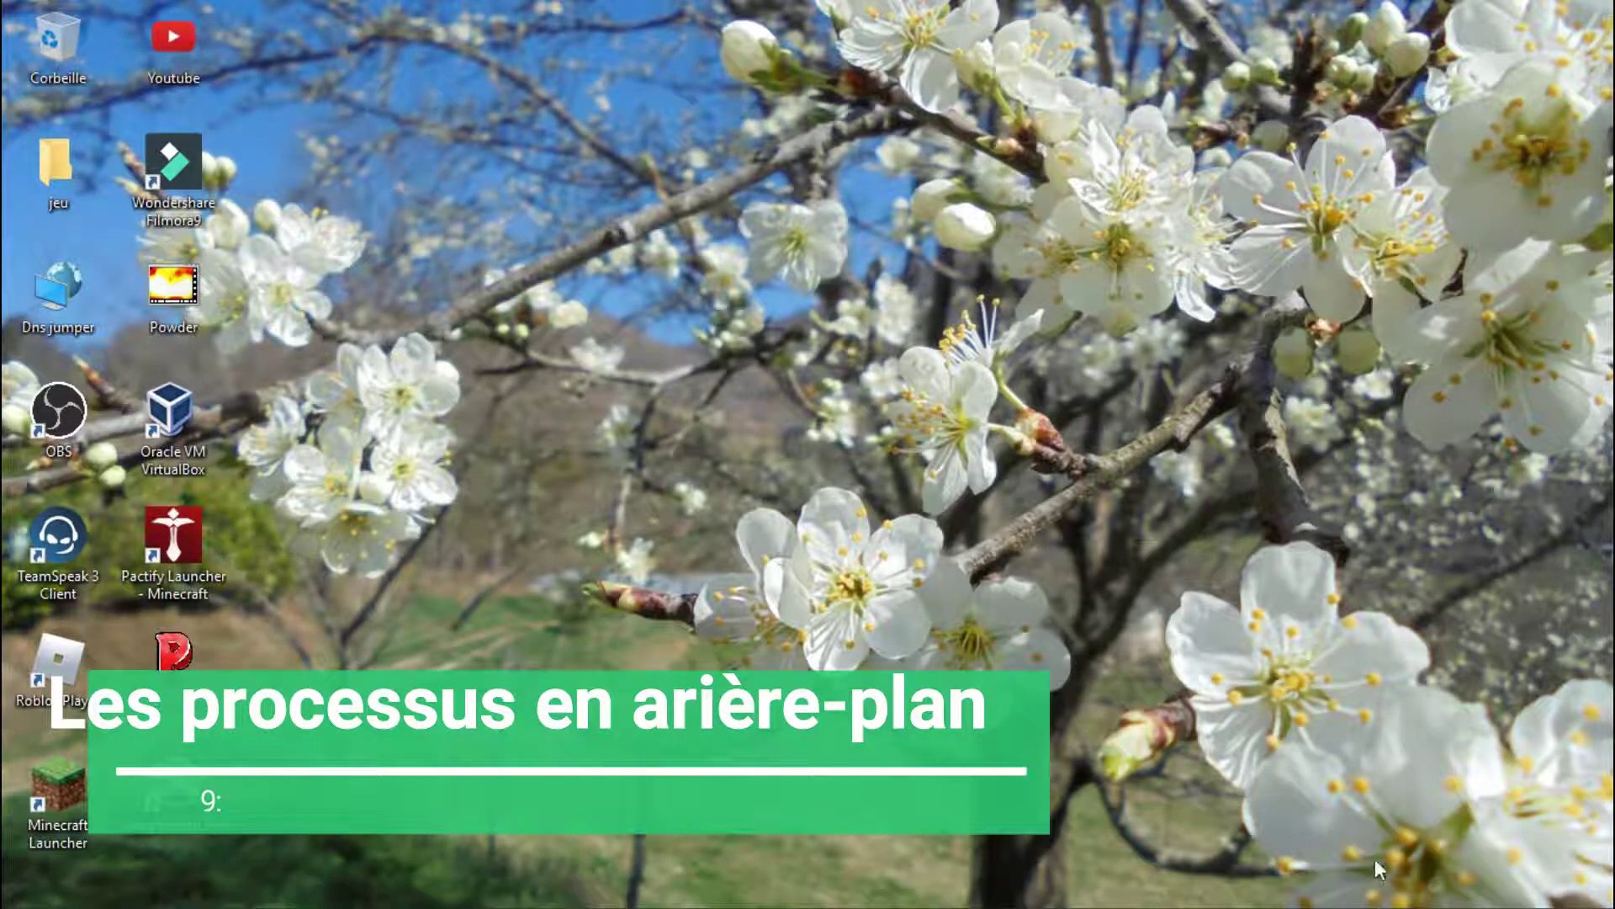
{"action": "left_click", "coordinate": [1369, 893]}
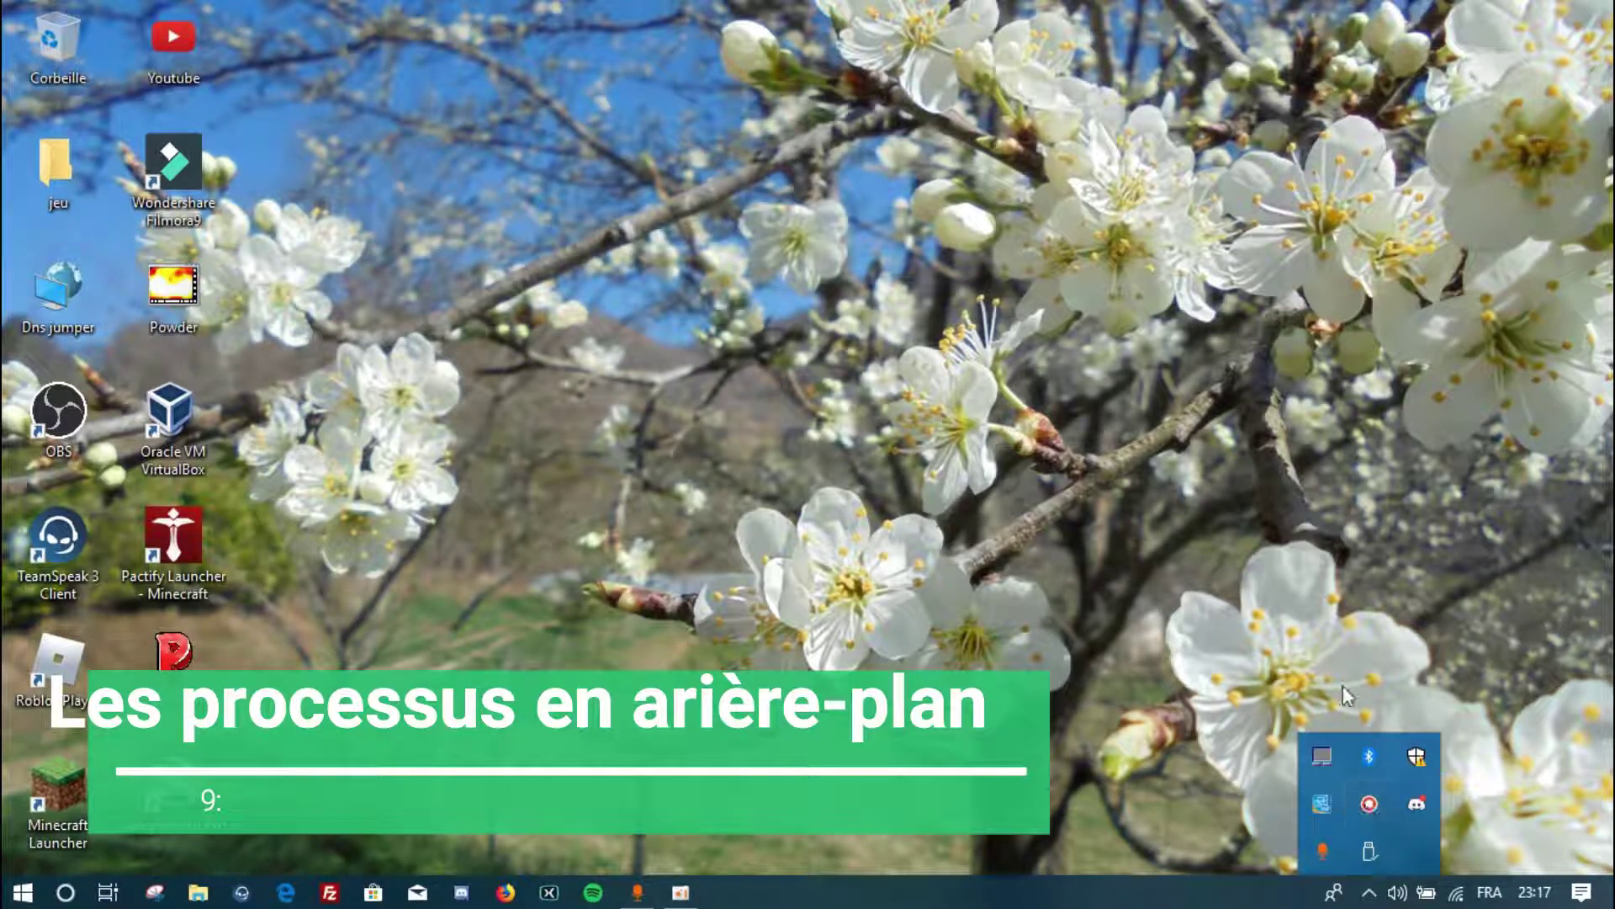
{"action": "right_click", "coordinate": [1415, 802]}
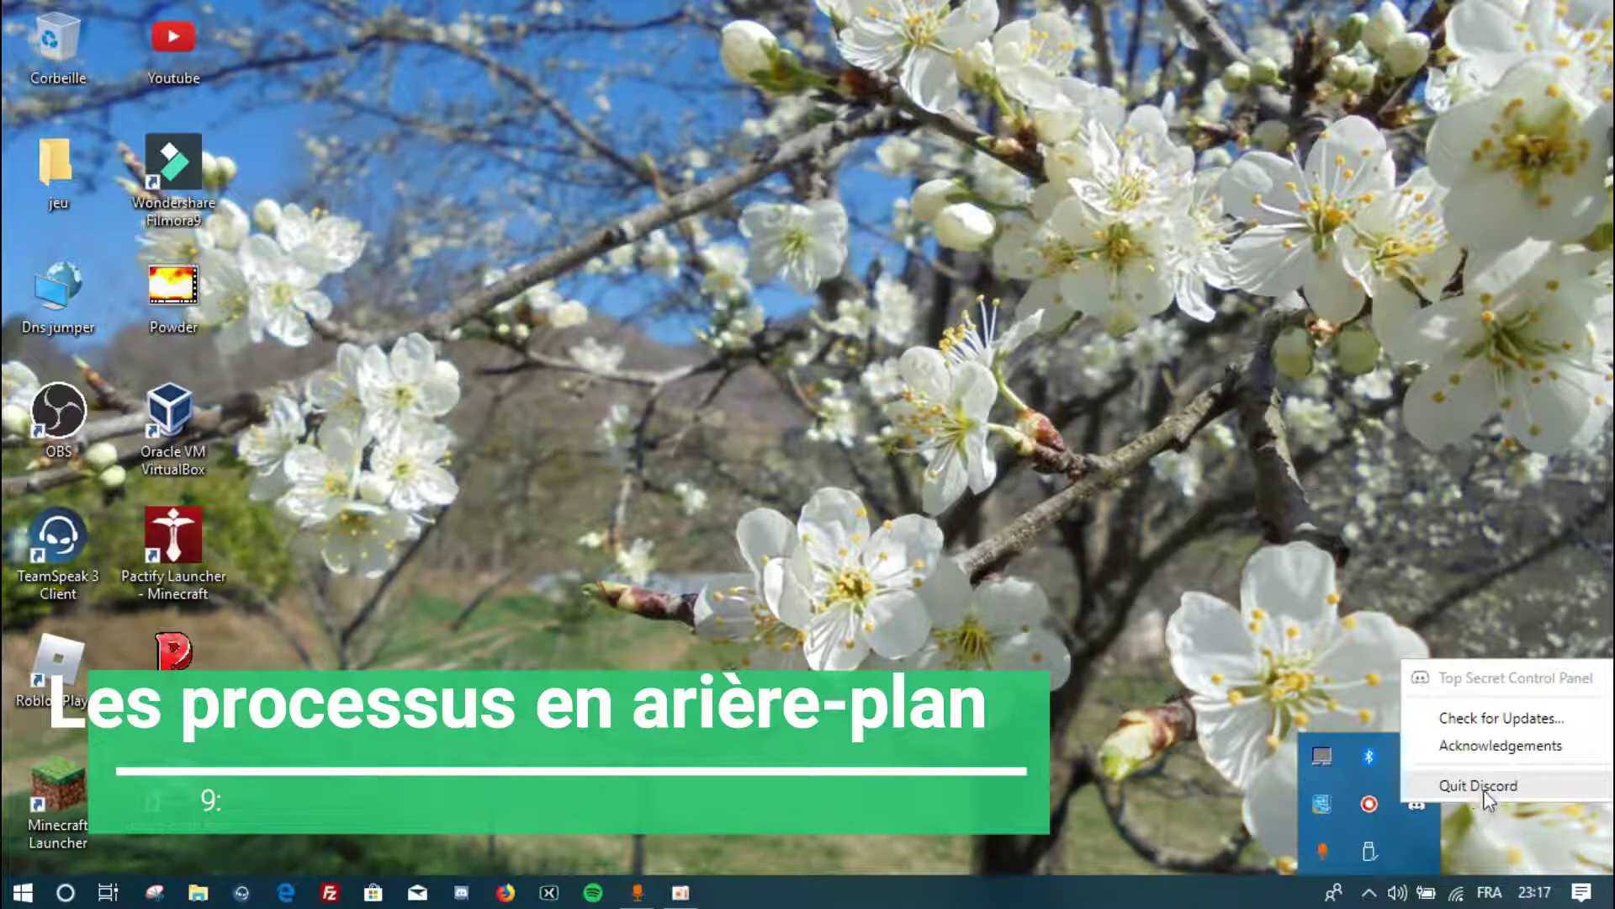
{"action": "right_click", "coordinate": [1329, 846]}
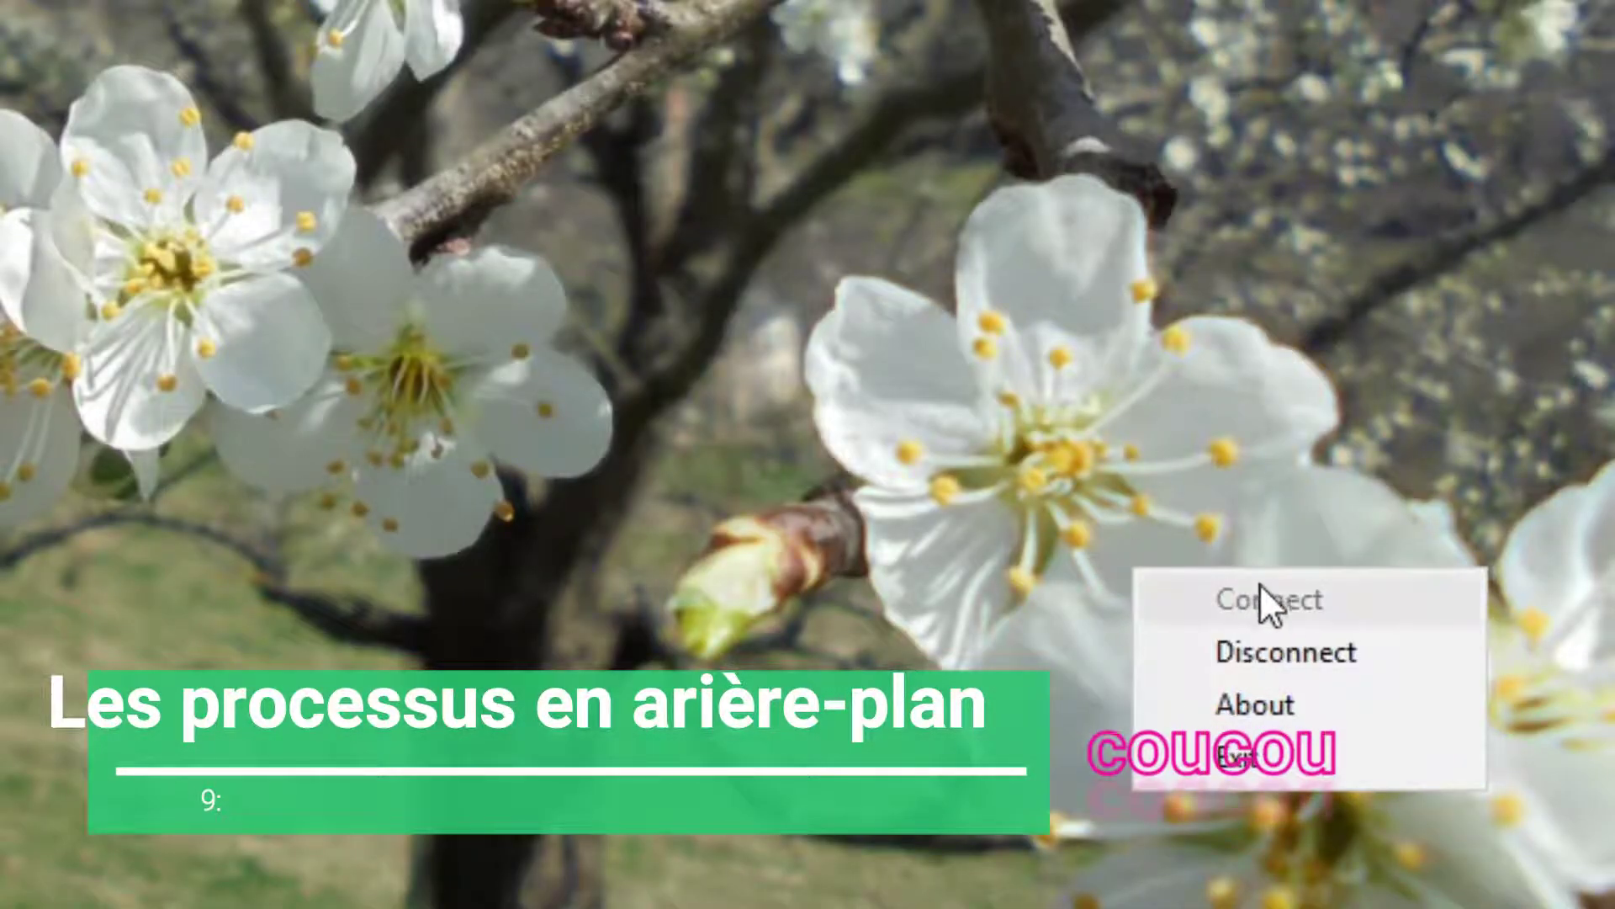
{"action": "left_click", "coordinate": [1067, 270]}
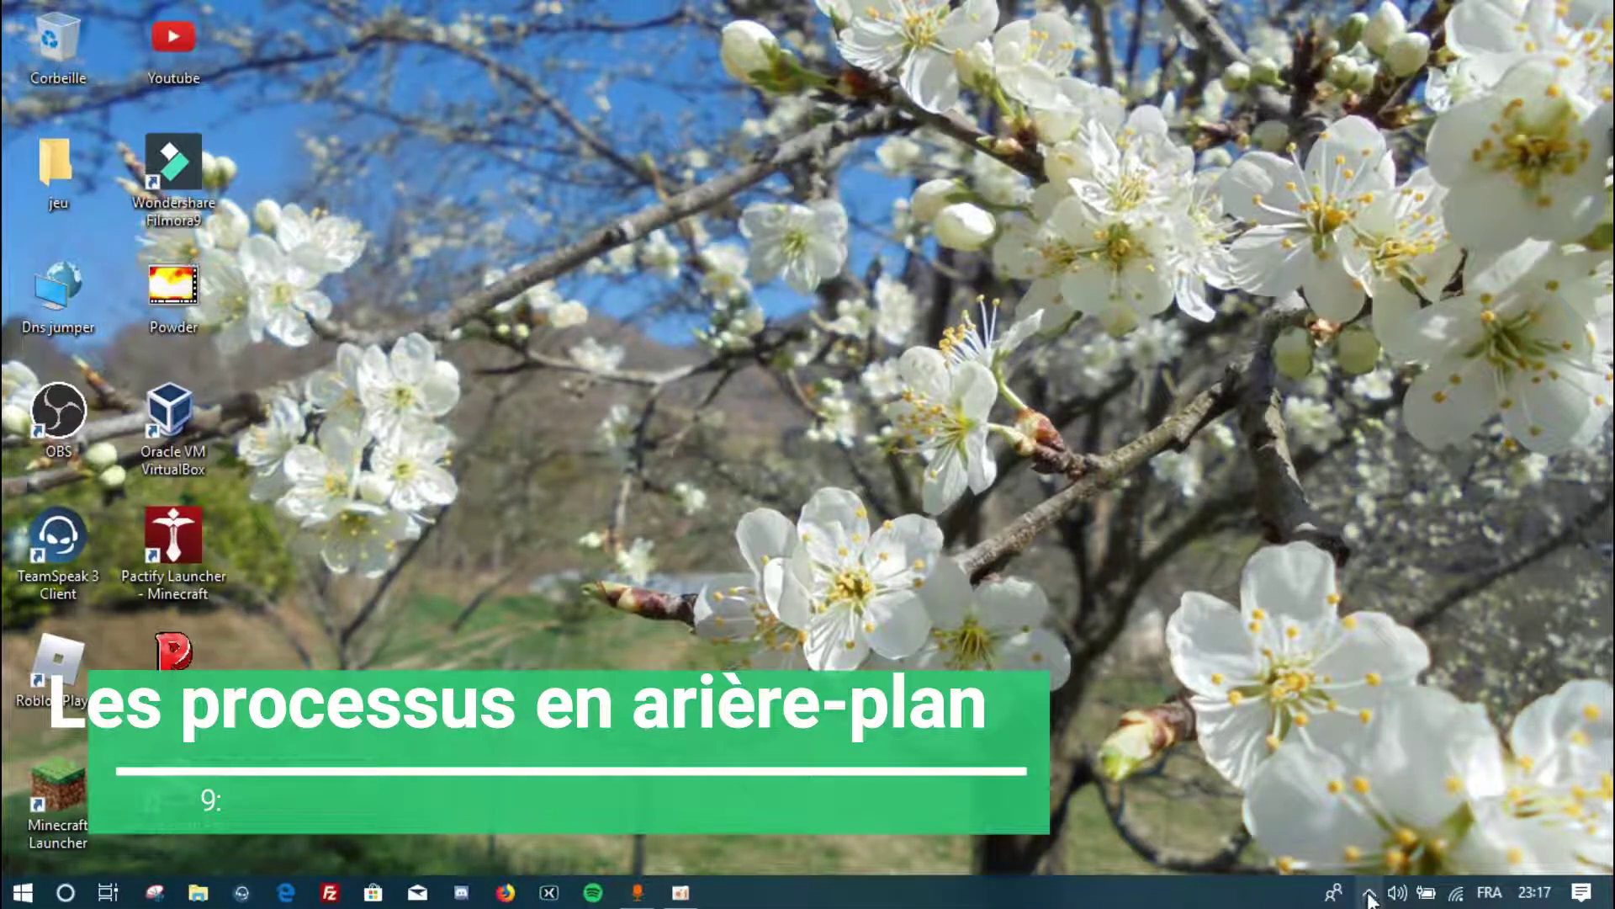
{"action": "left_click", "coordinate": [1369, 896]}
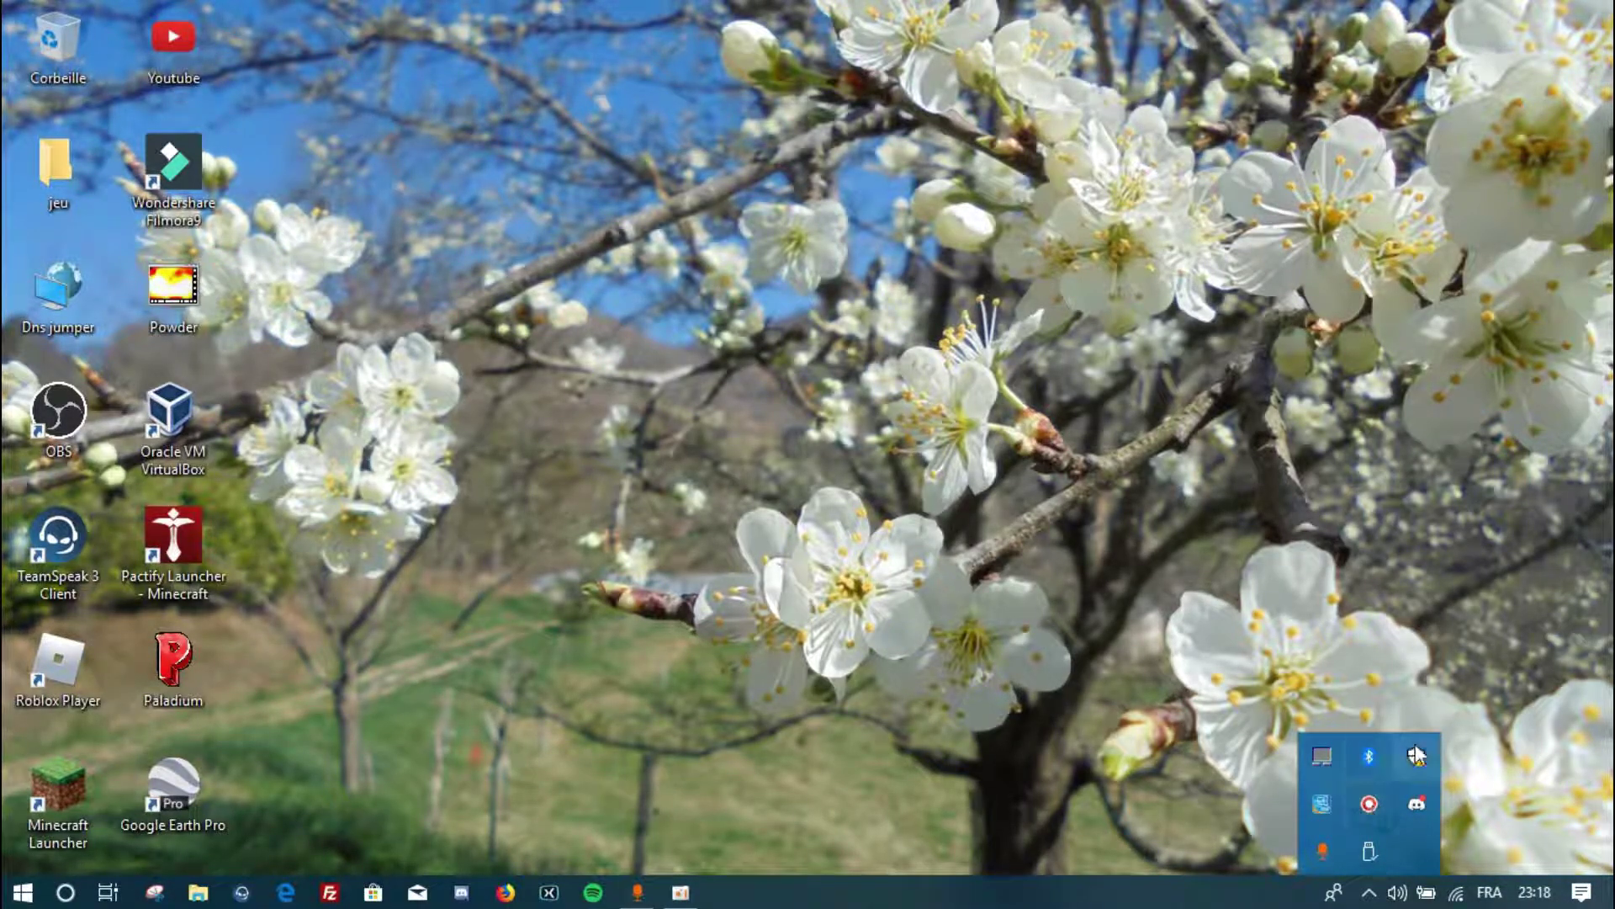
{"action": "left_click", "coordinate": [1006, 705]}
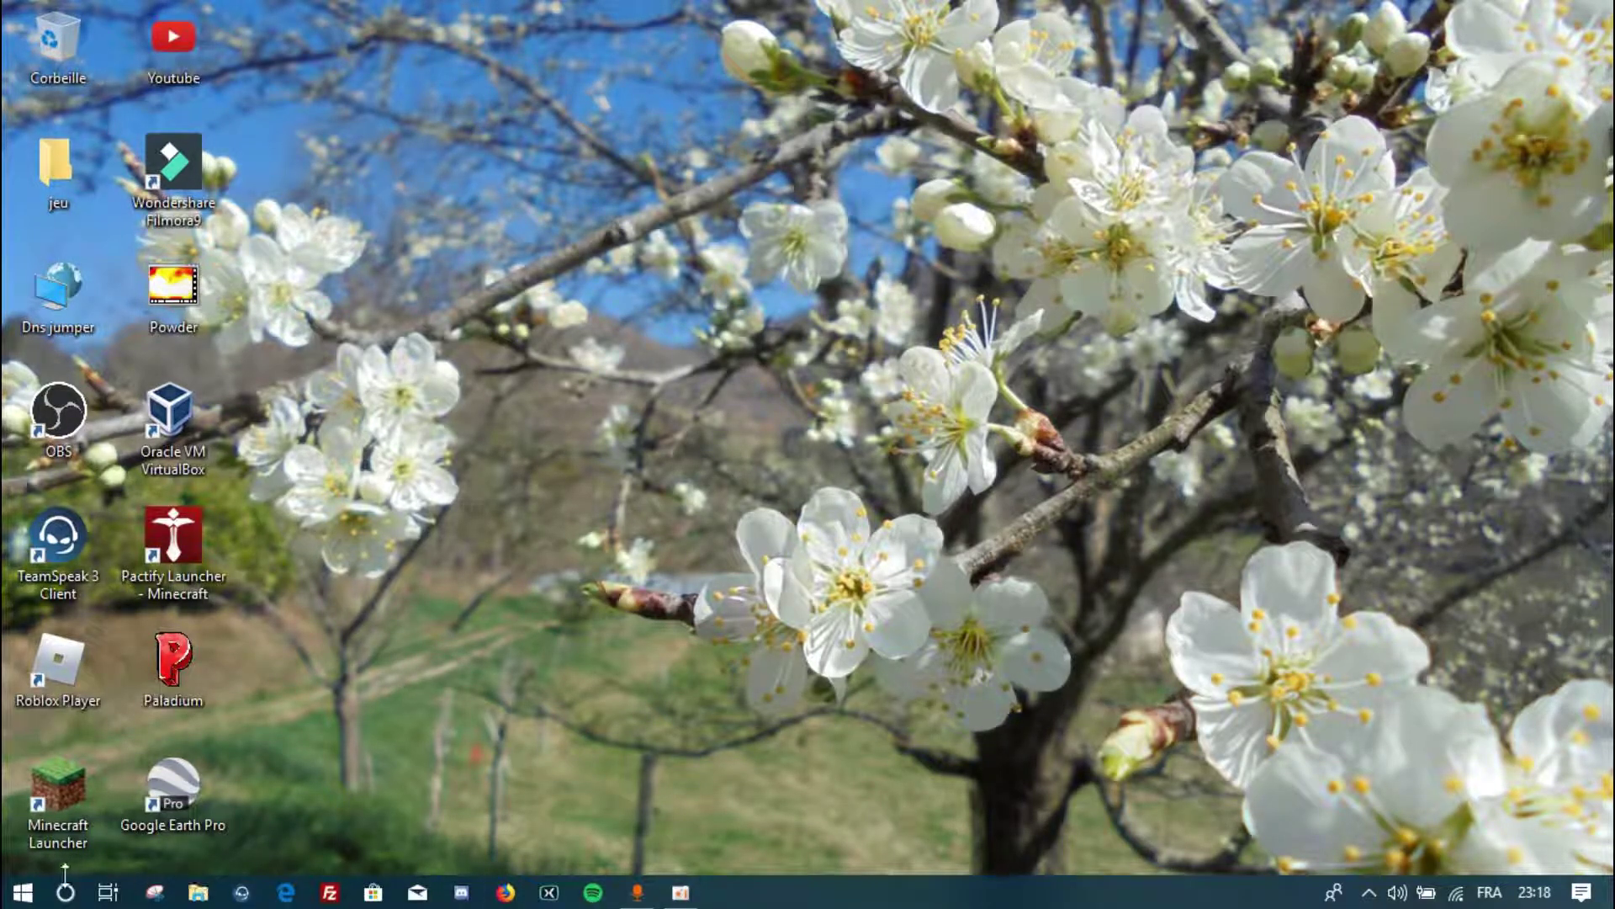
Open the Command Prompt (Invite de commandes) and run msconfig to launch the system configuration
{"action": "key", "text": "super"}
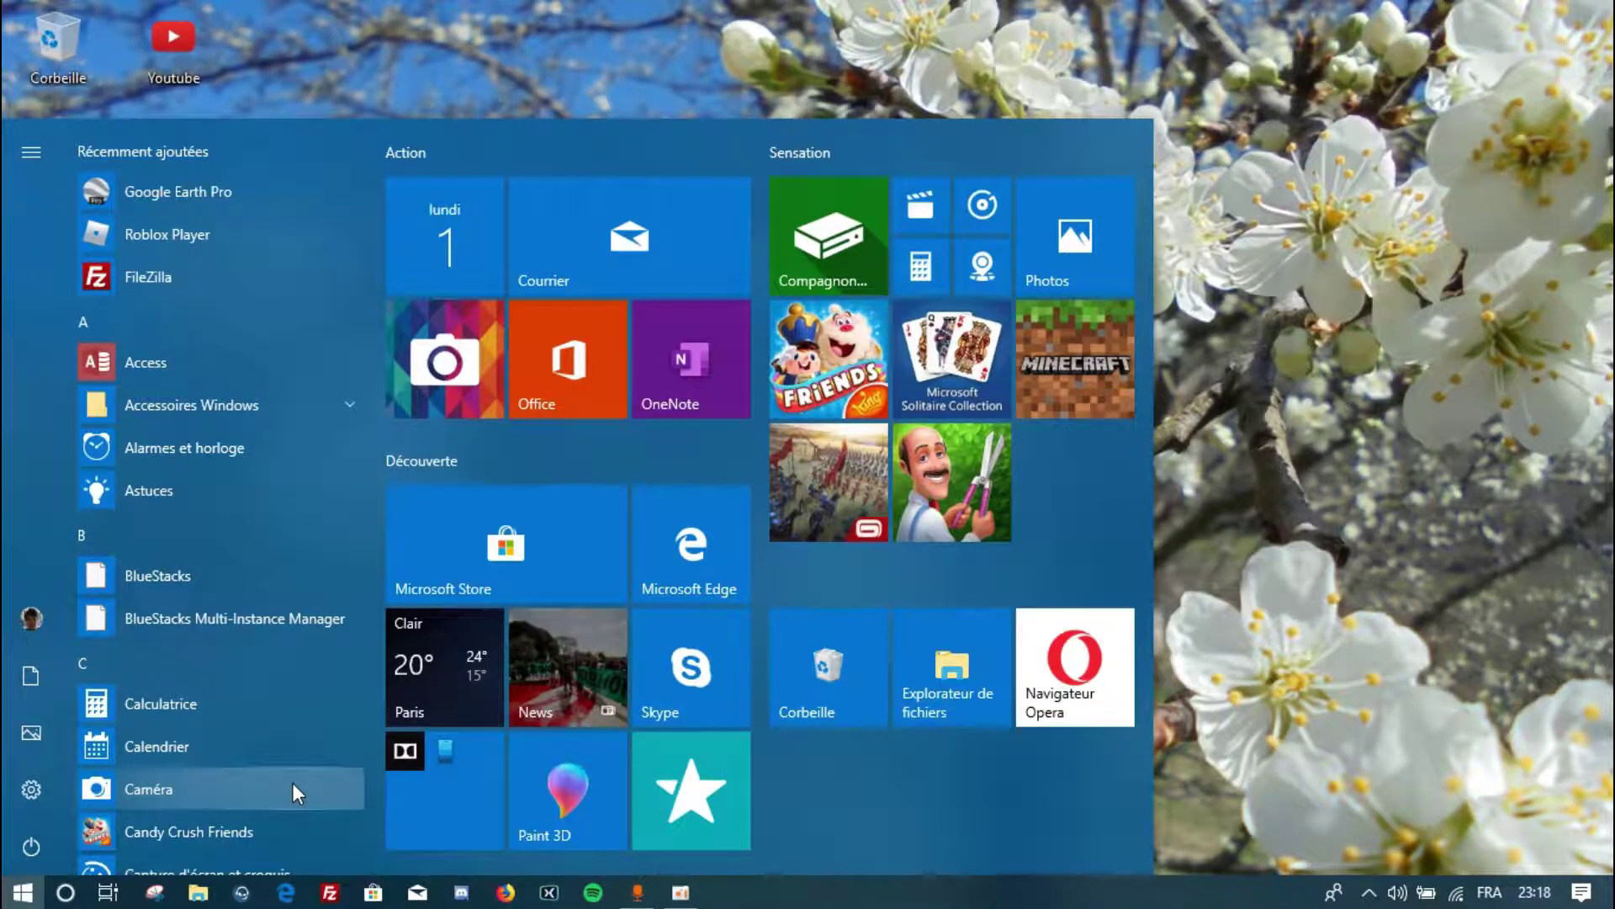
{"action": "type", "text": "invite"}
{"action": "left_click", "coordinate": [272, 279]}
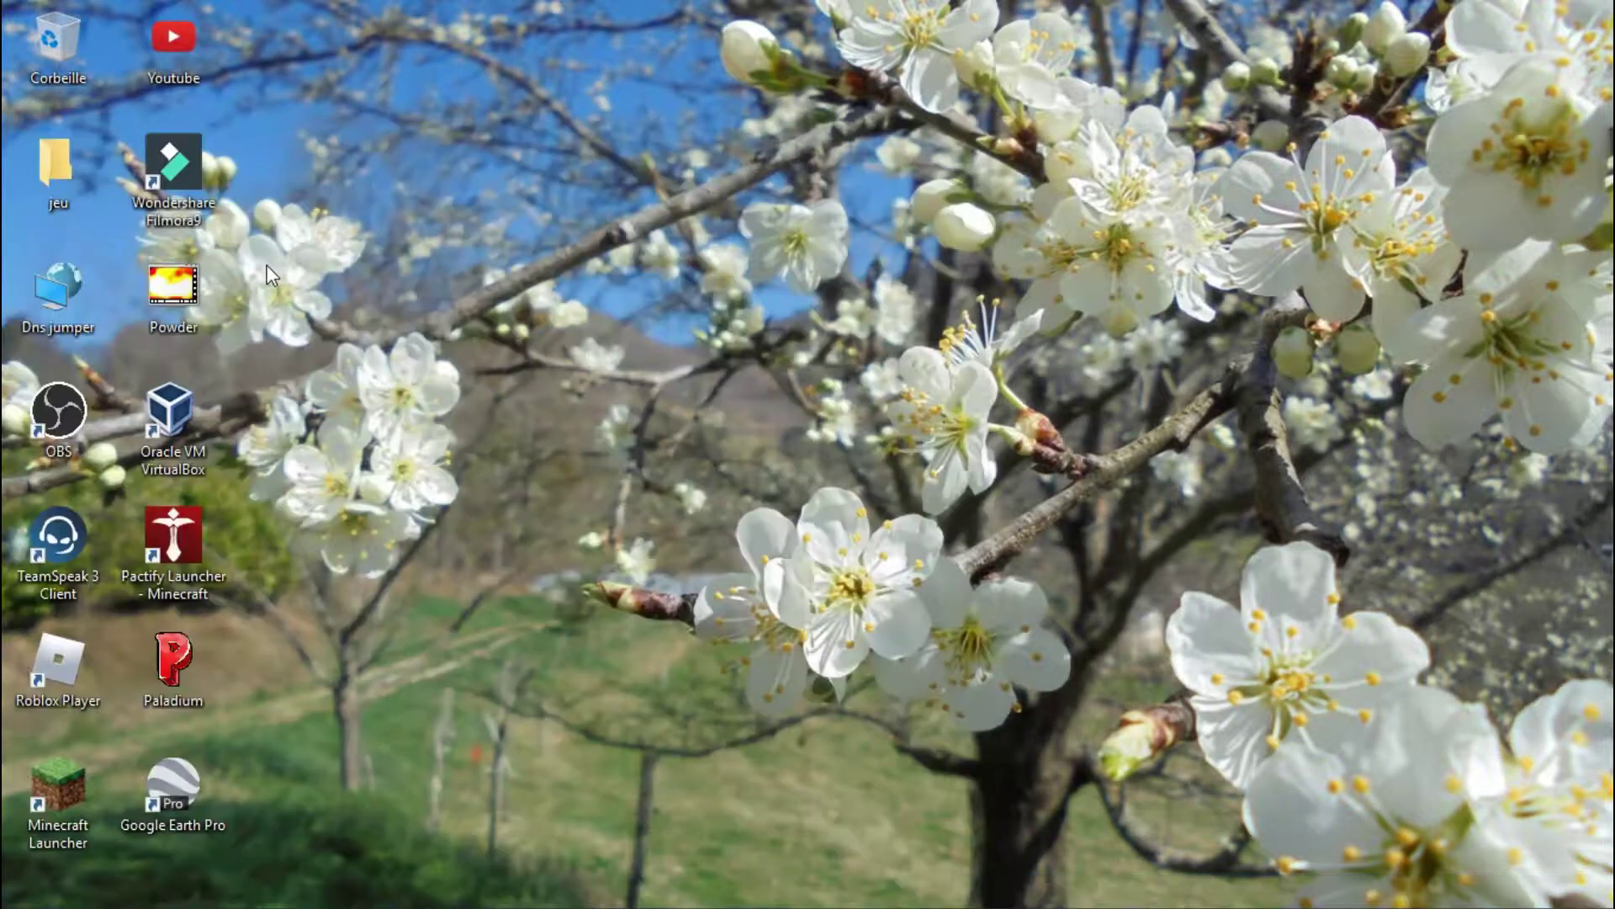
{"action": "type", "text": "ms"}
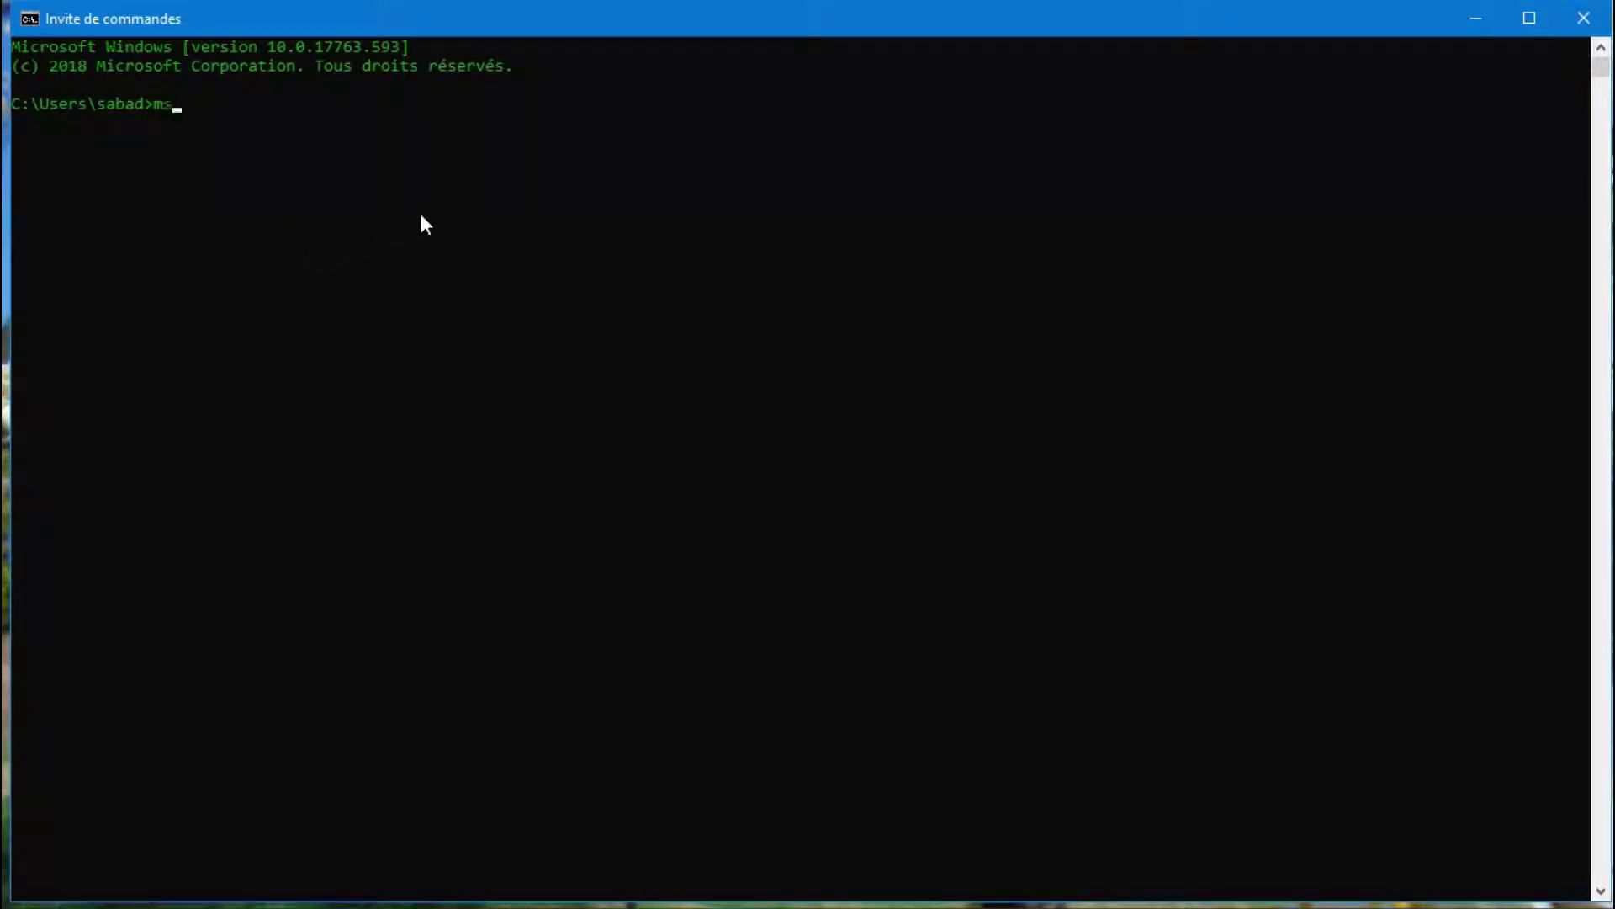
{"action": "type", "text": "config"}
{"action": "key", "text": "Return"}
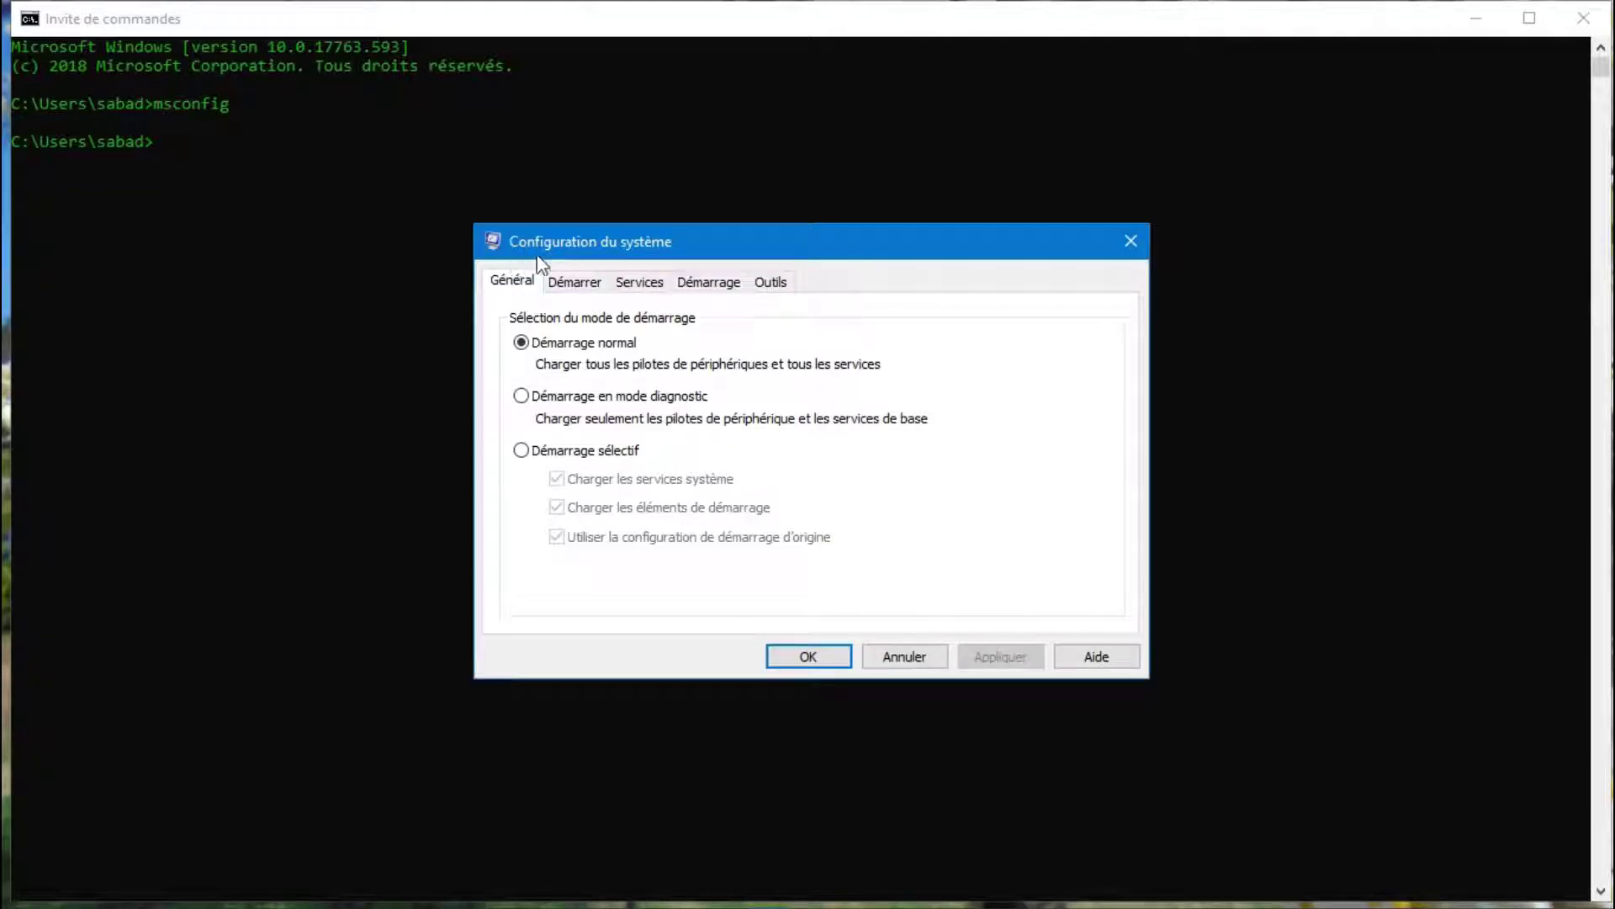
From the startup (Démarrage) settings, open the Task Manager's startup list maximized and widen the startup impact column
{"action": "left_click", "coordinate": [709, 287]}
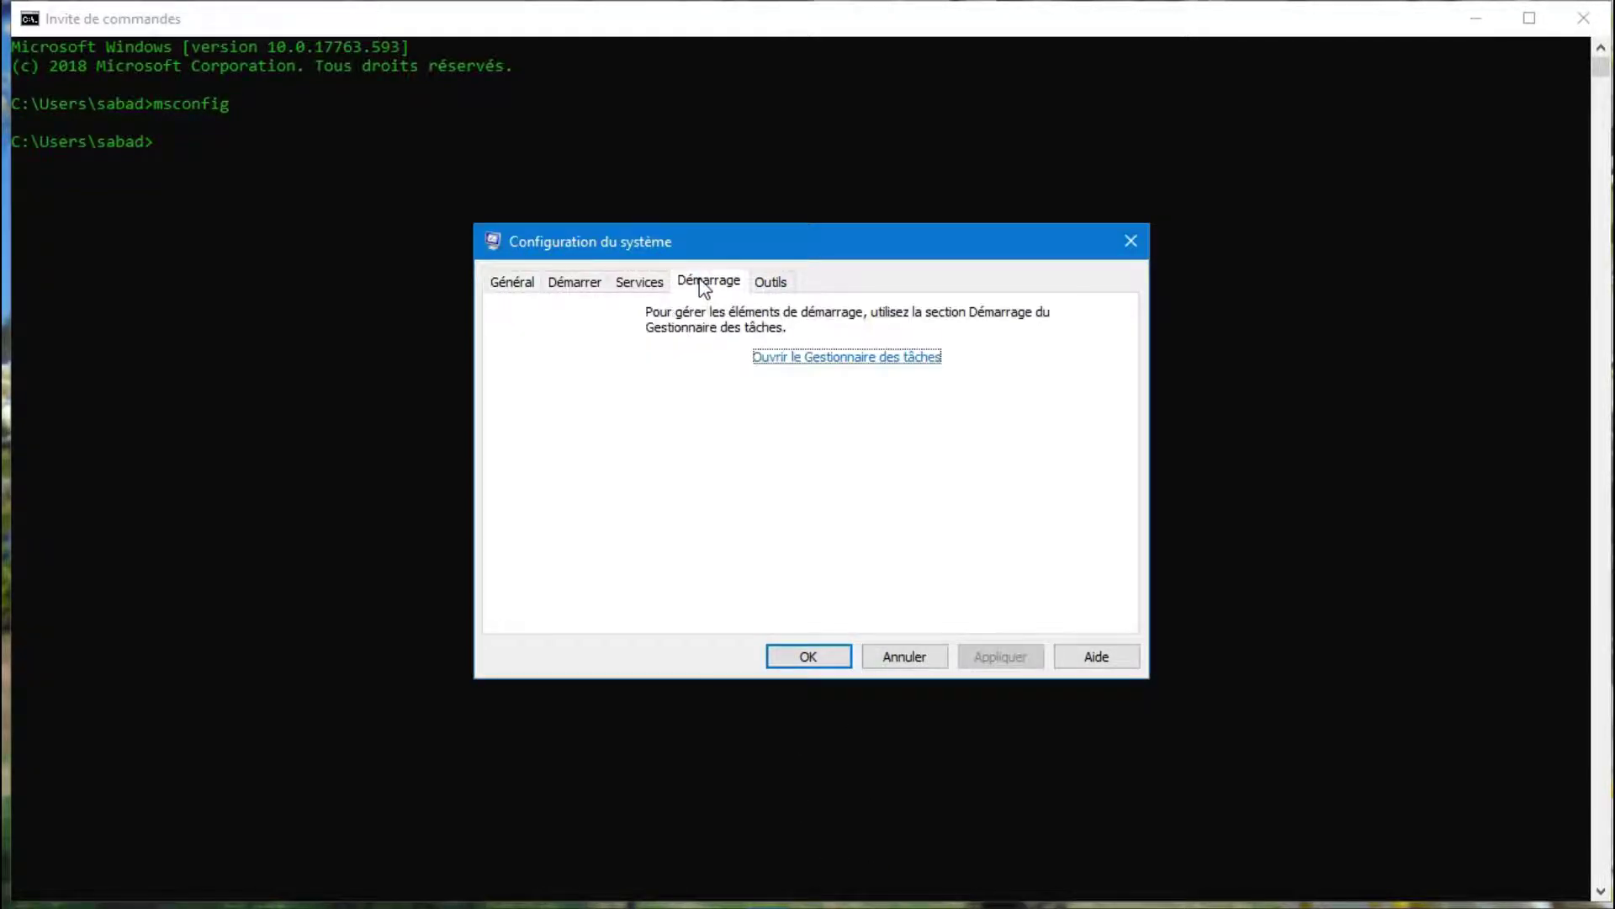
{"action": "left_click", "coordinate": [812, 358]}
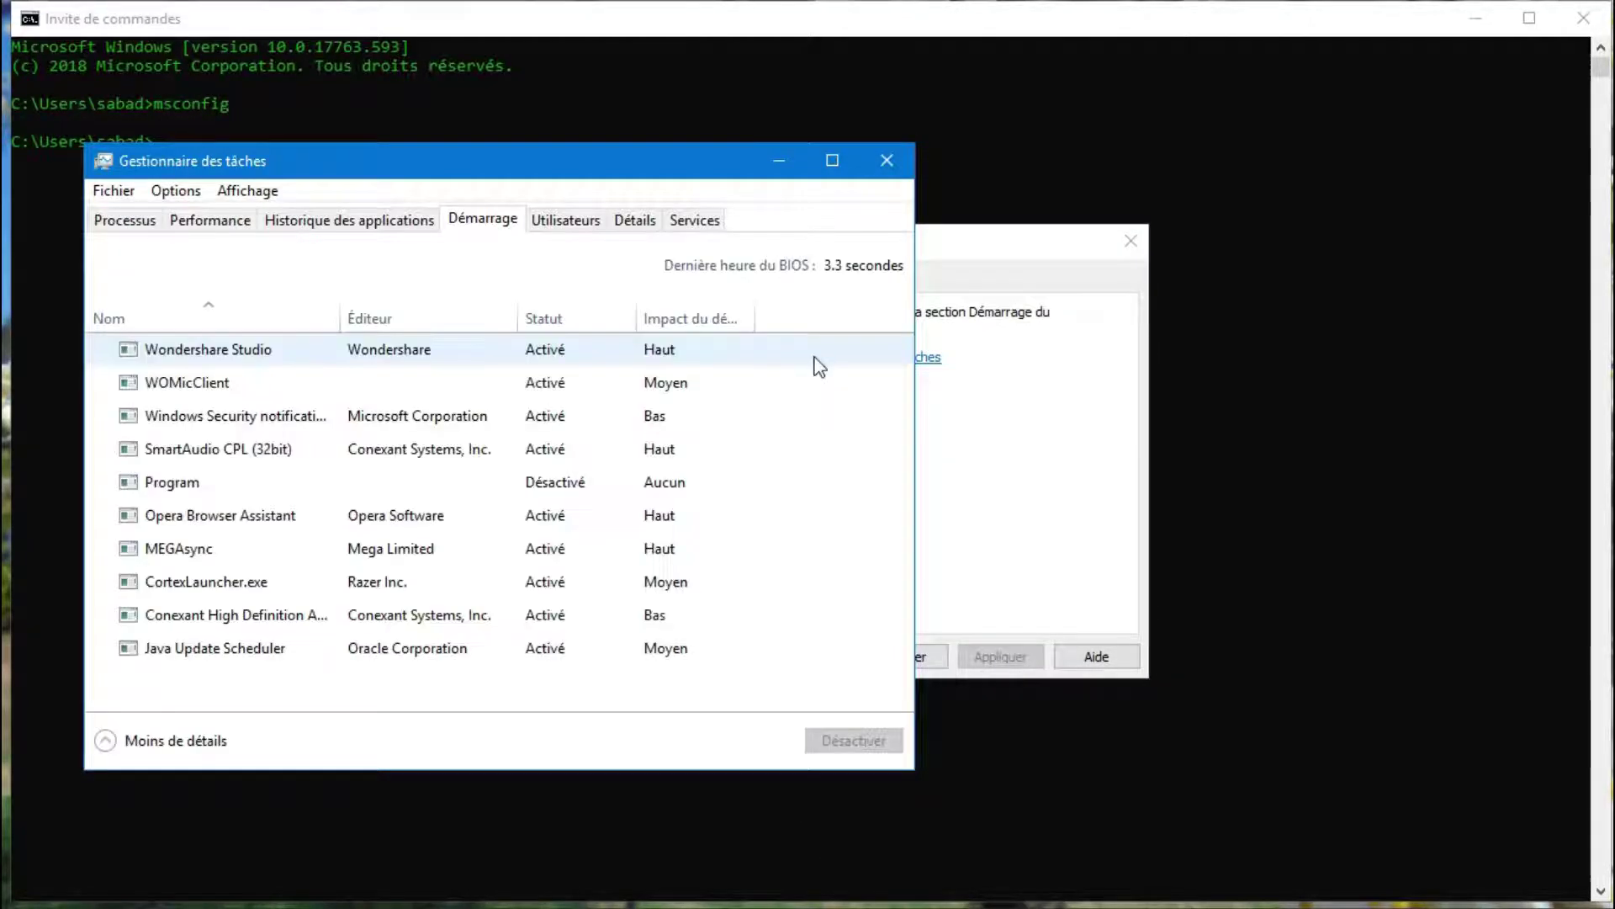
{"action": "left_click", "coordinate": [830, 164]}
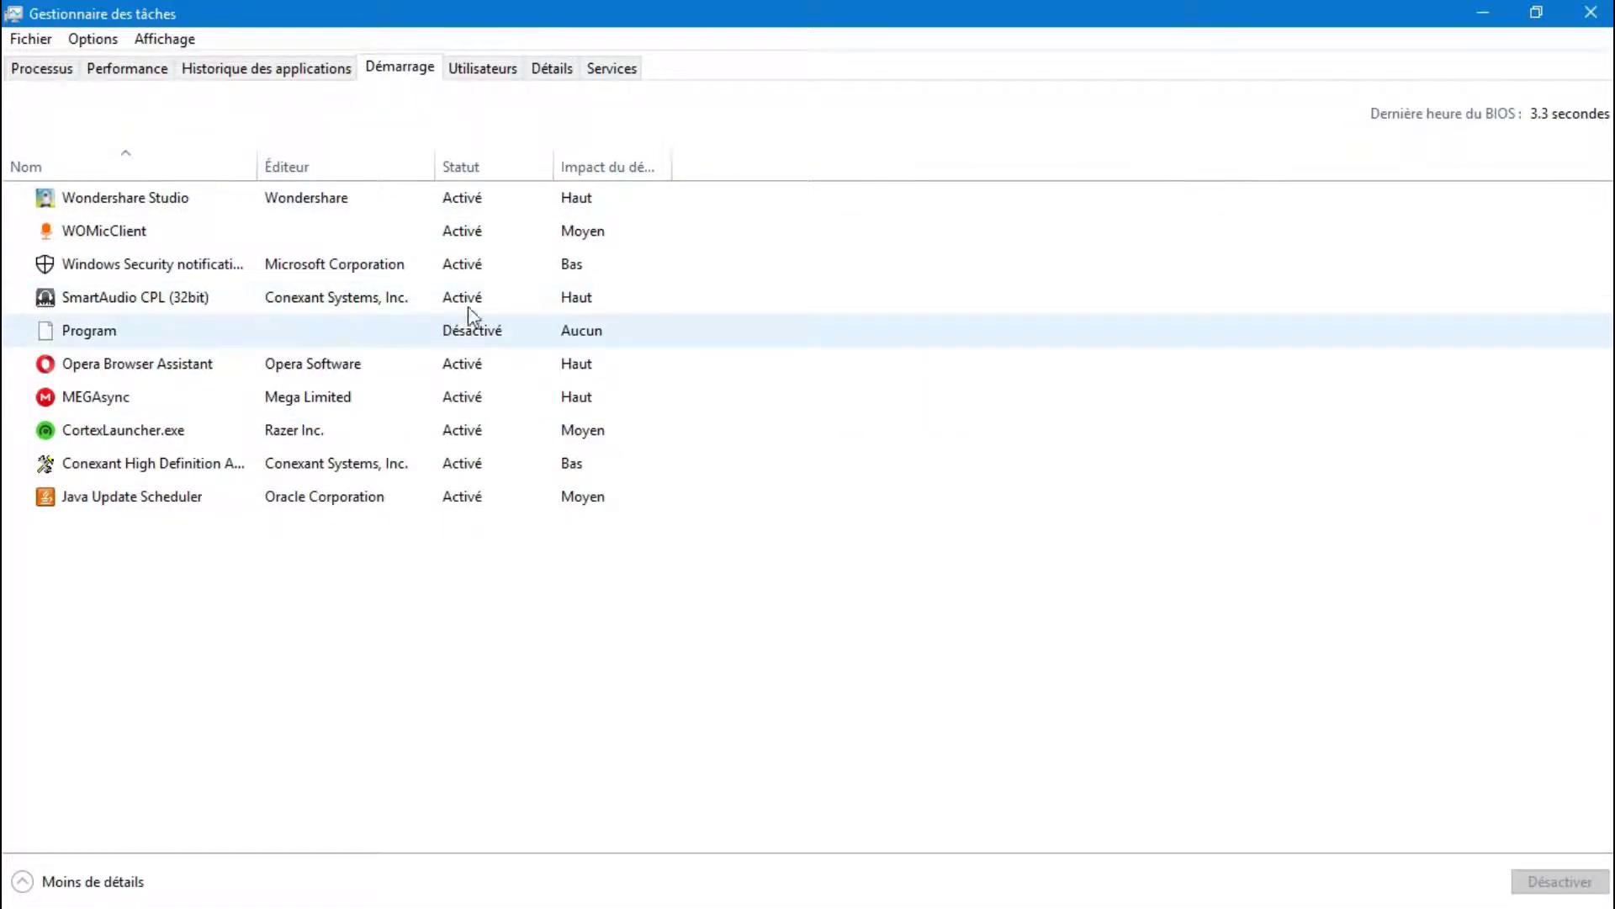
{"action": "left_click_drag", "start_coordinate": [668, 162], "coordinate": [768, 162]}
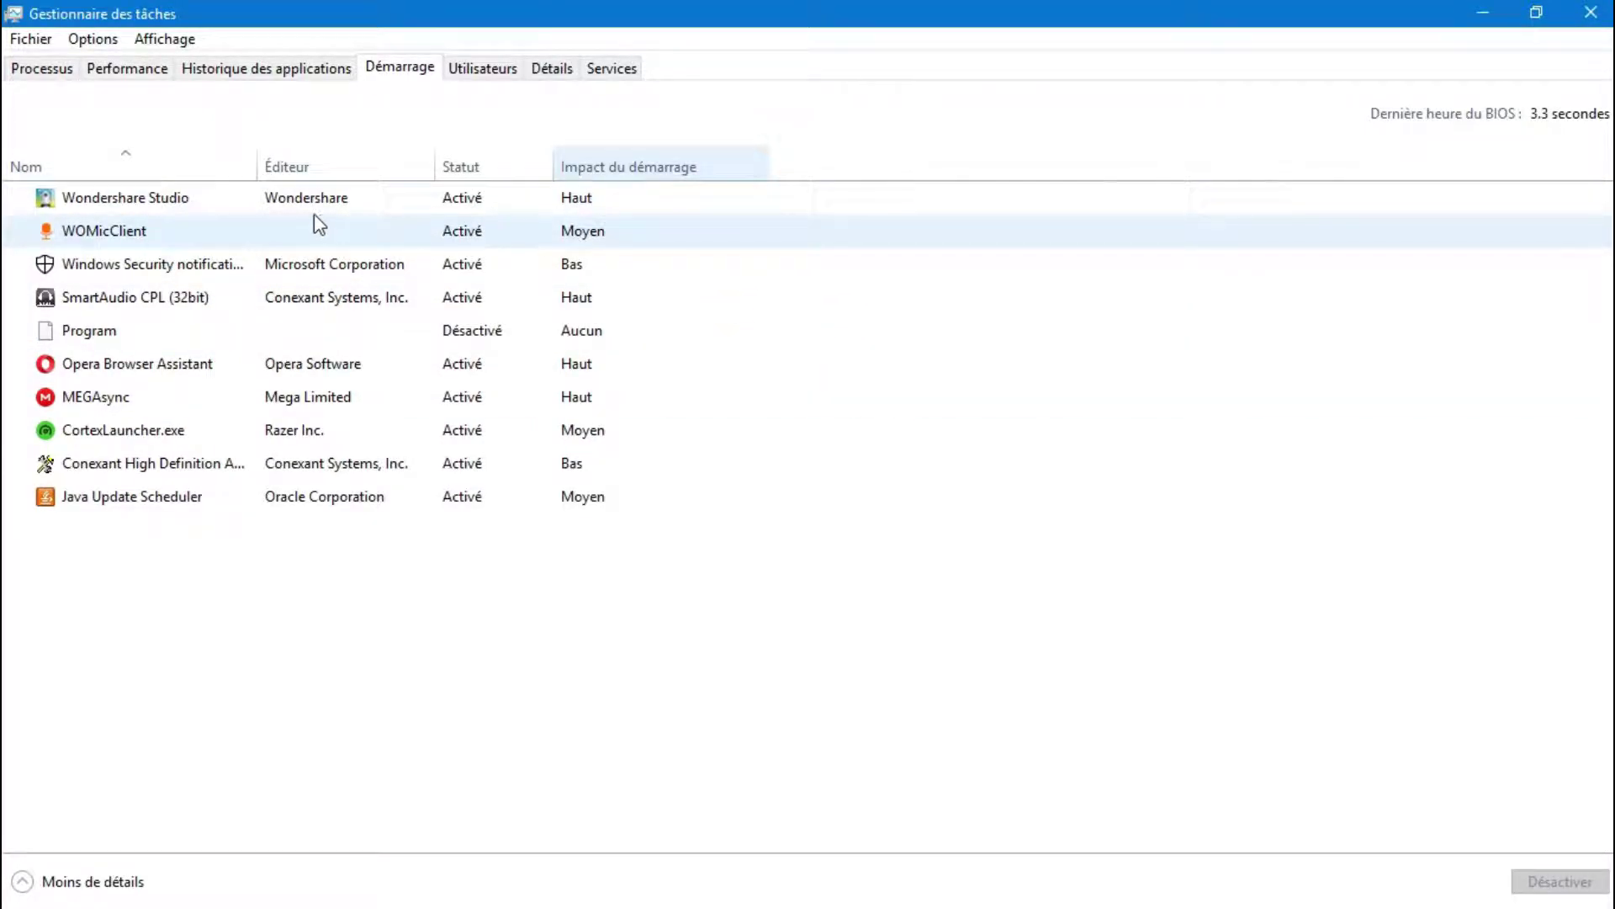
Examine the startup programs with their publisher, status and startup impact, including Wondershare Studio, Program and Opera Browser Assistant
{"action": "left_click", "coordinate": [151, 210]}
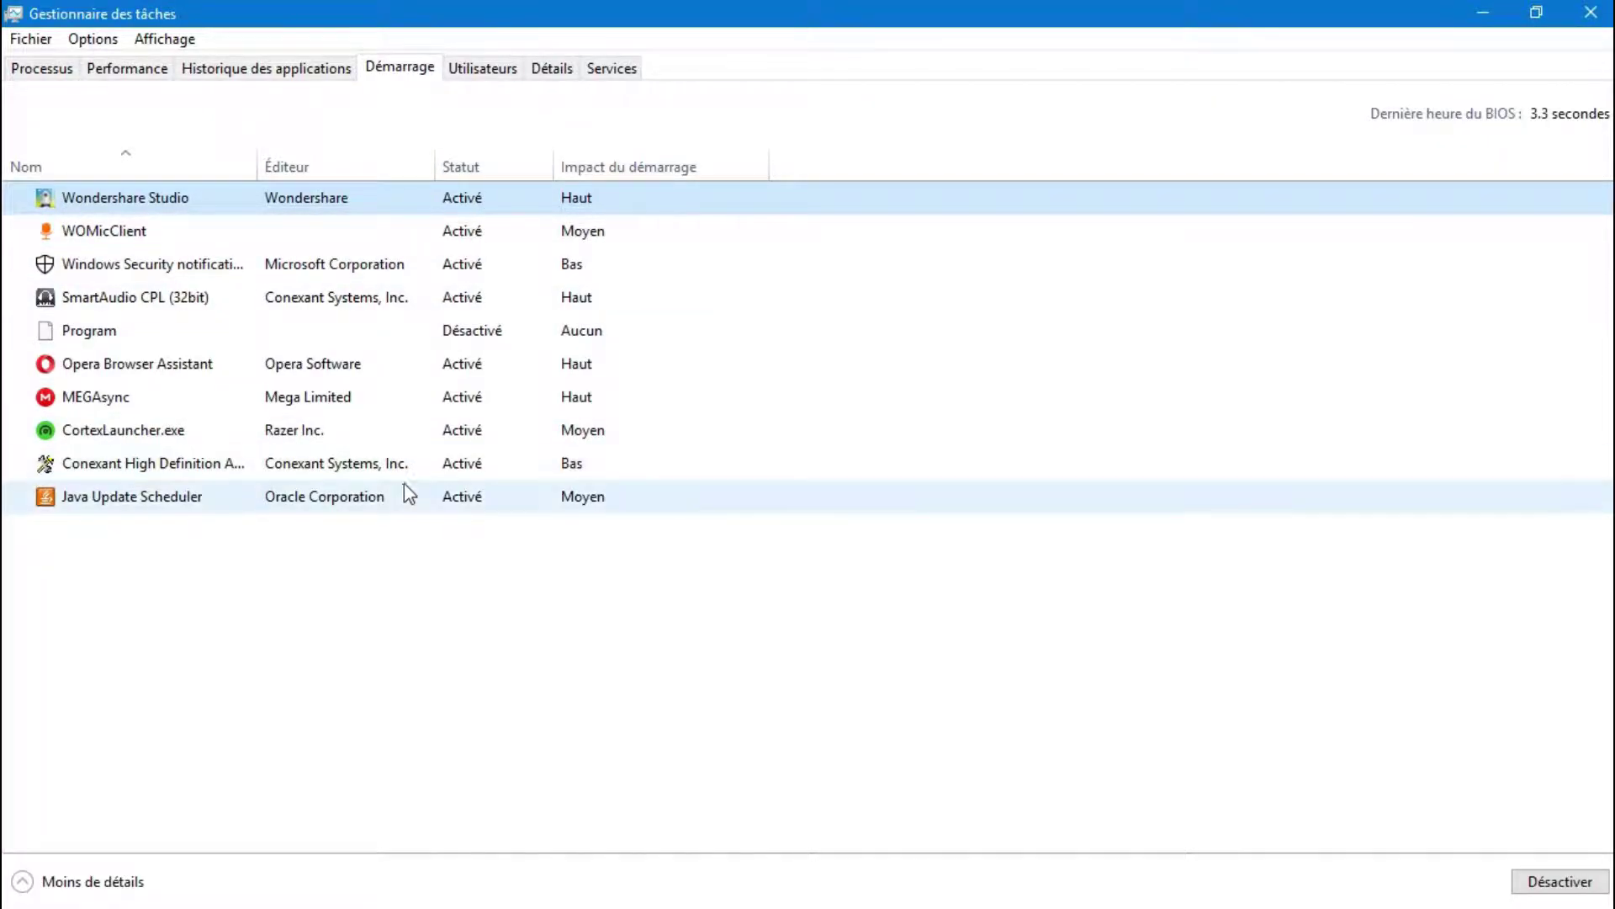
{"action": "left_click", "coordinate": [362, 328]}
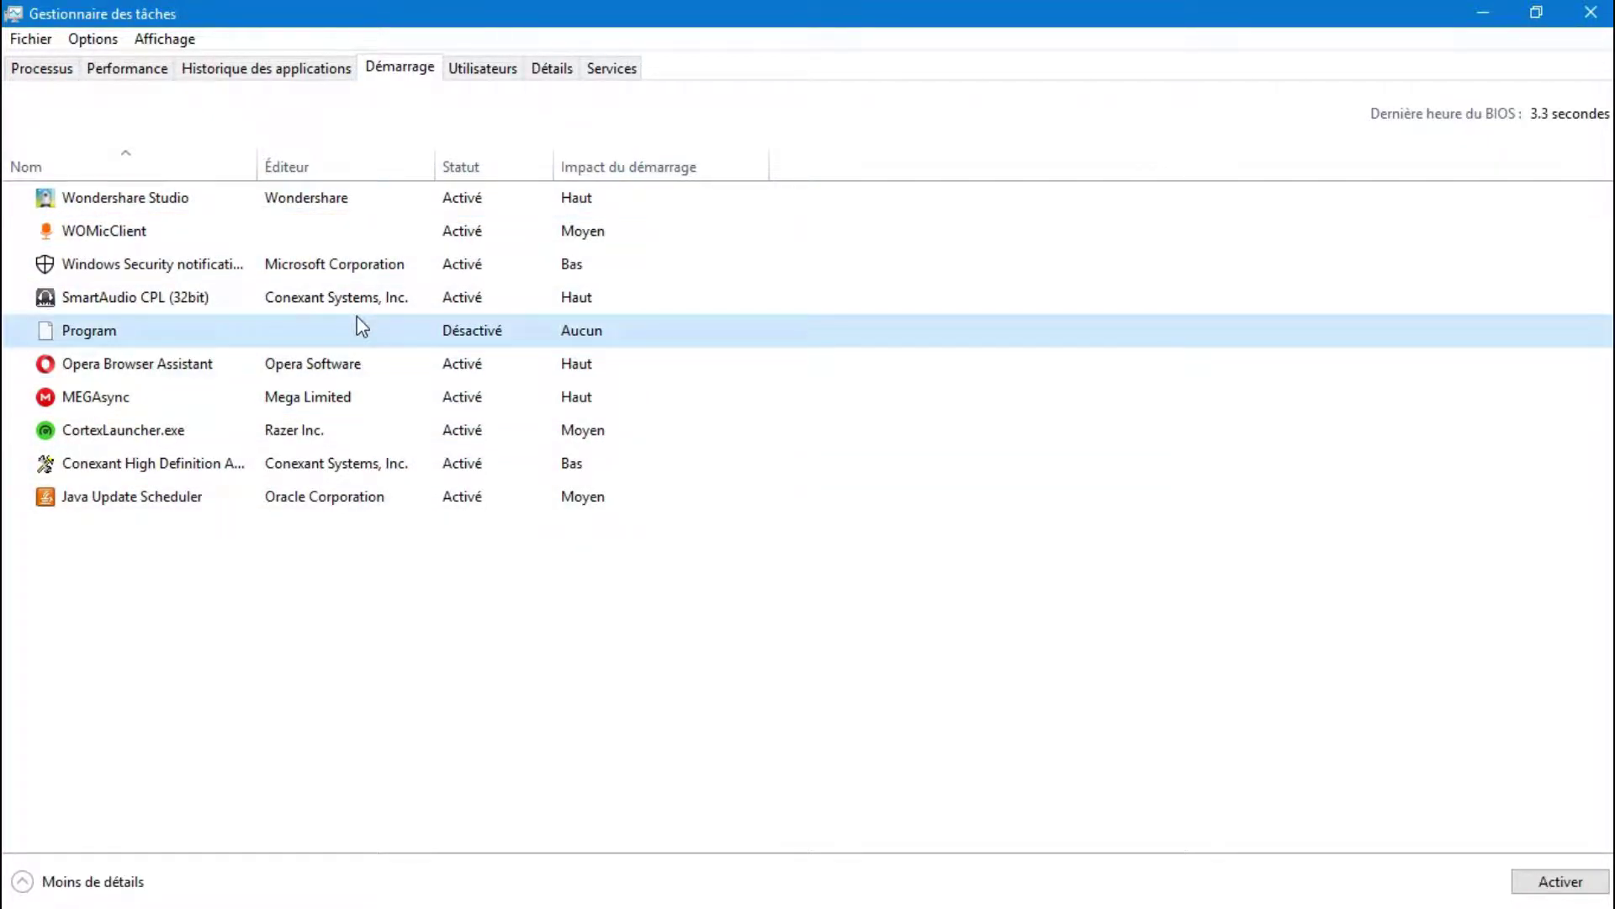
{"action": "key", "text": "Up"}
{"action": "key", "text": "Up"}
{"action": "key", "text": "Up"}
{"action": "key", "text": "Up"}
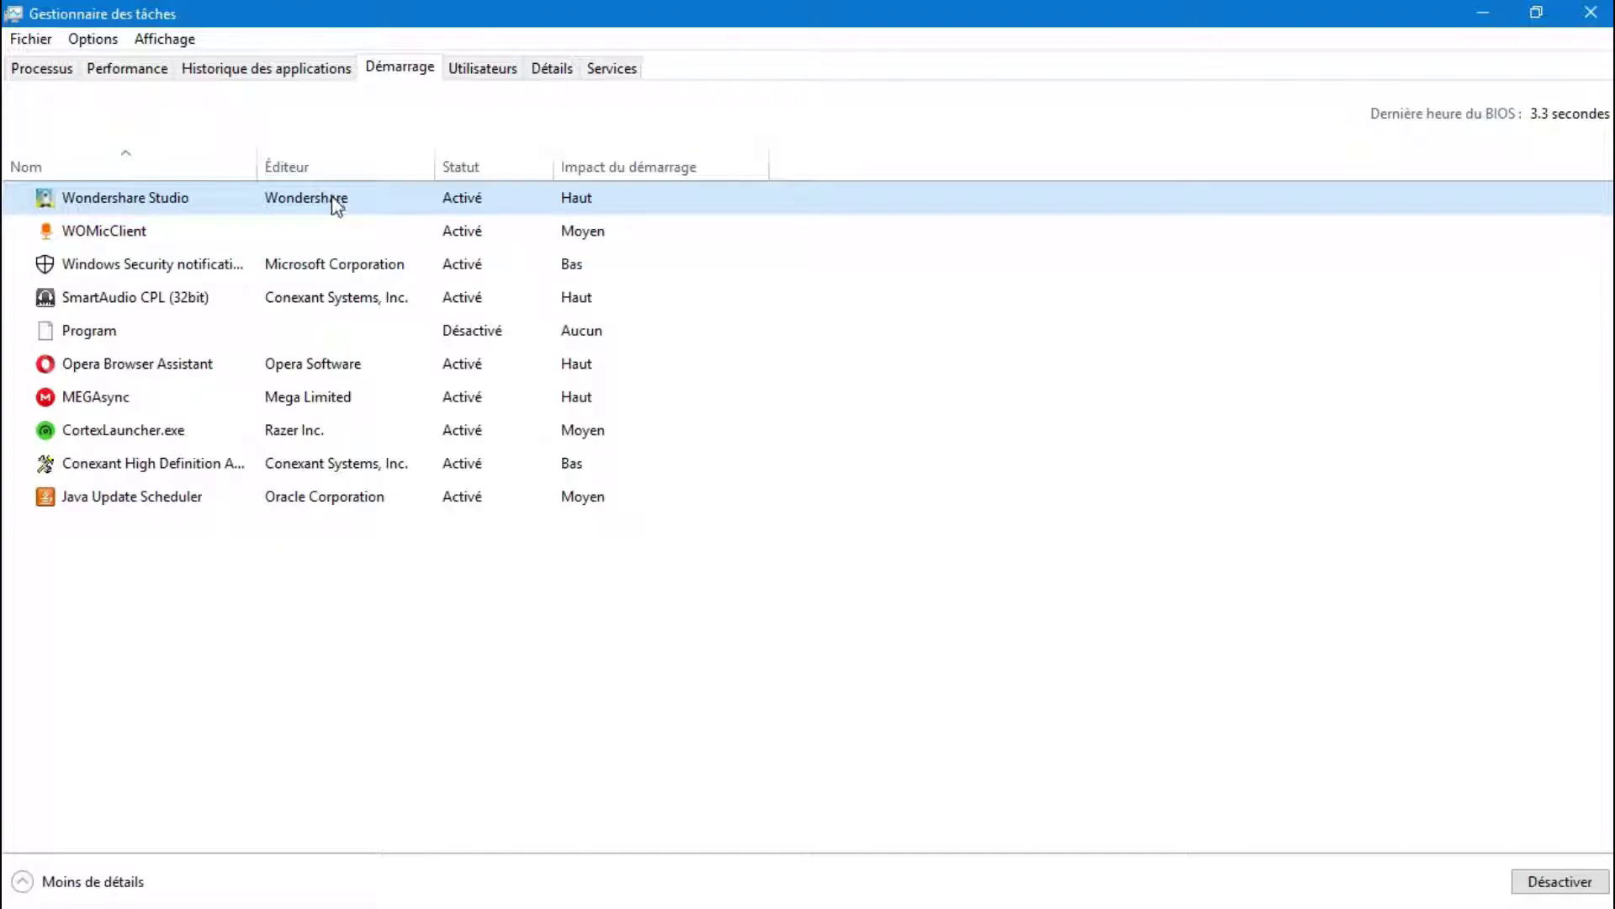
{"action": "left_click", "coordinate": [326, 374]}
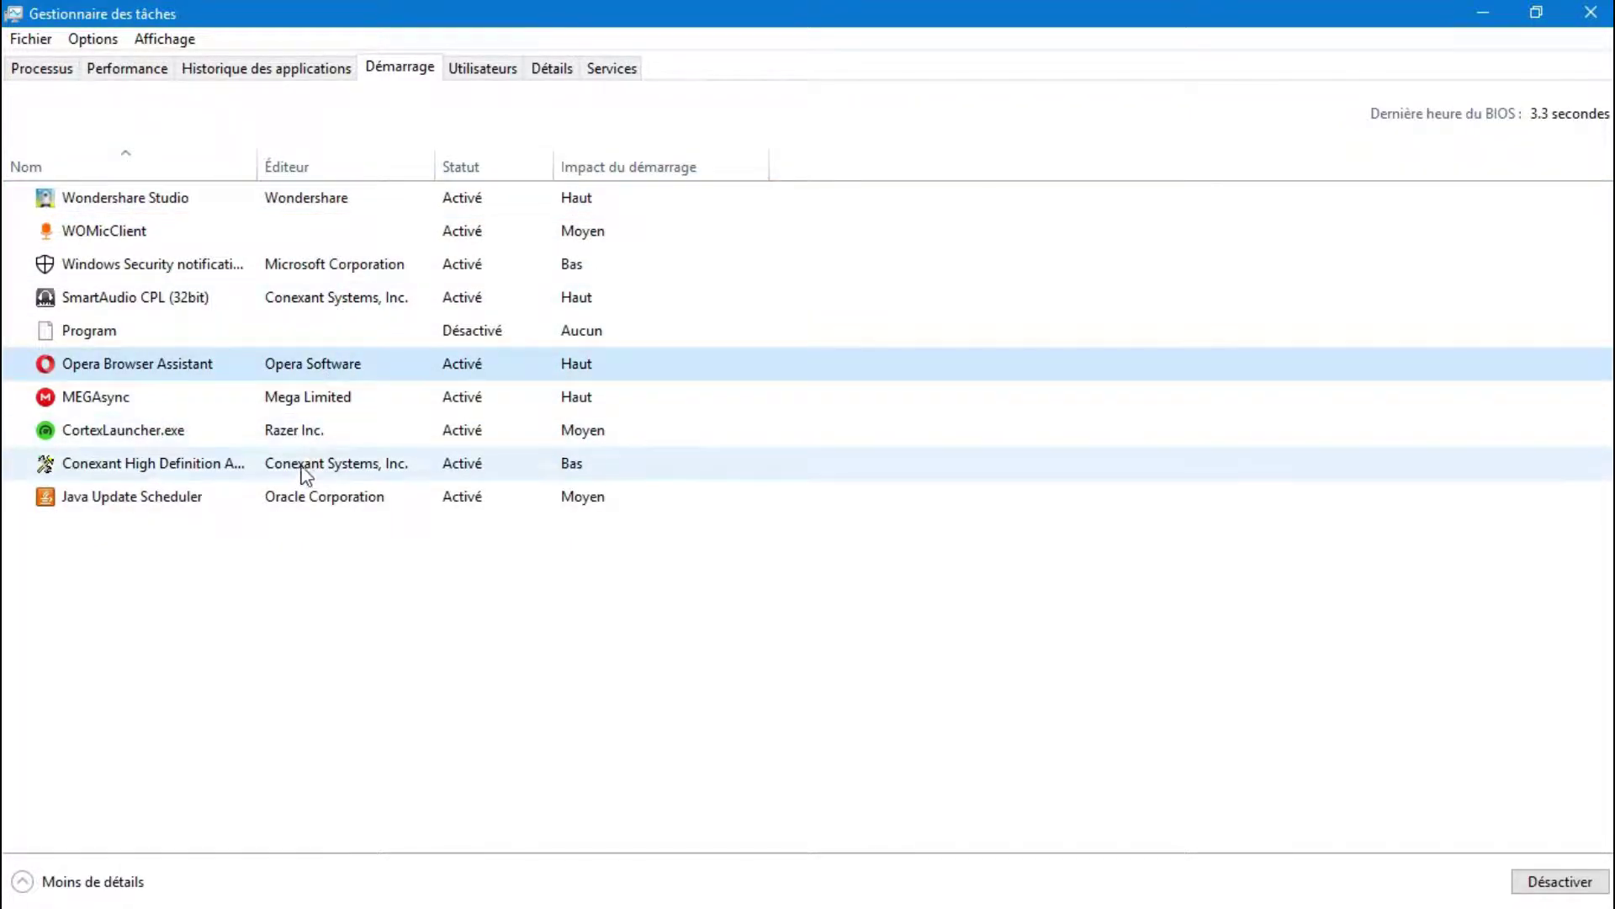
Disable MEGAsync in the list of startup programs
{"action": "left_click", "coordinate": [239, 339]}
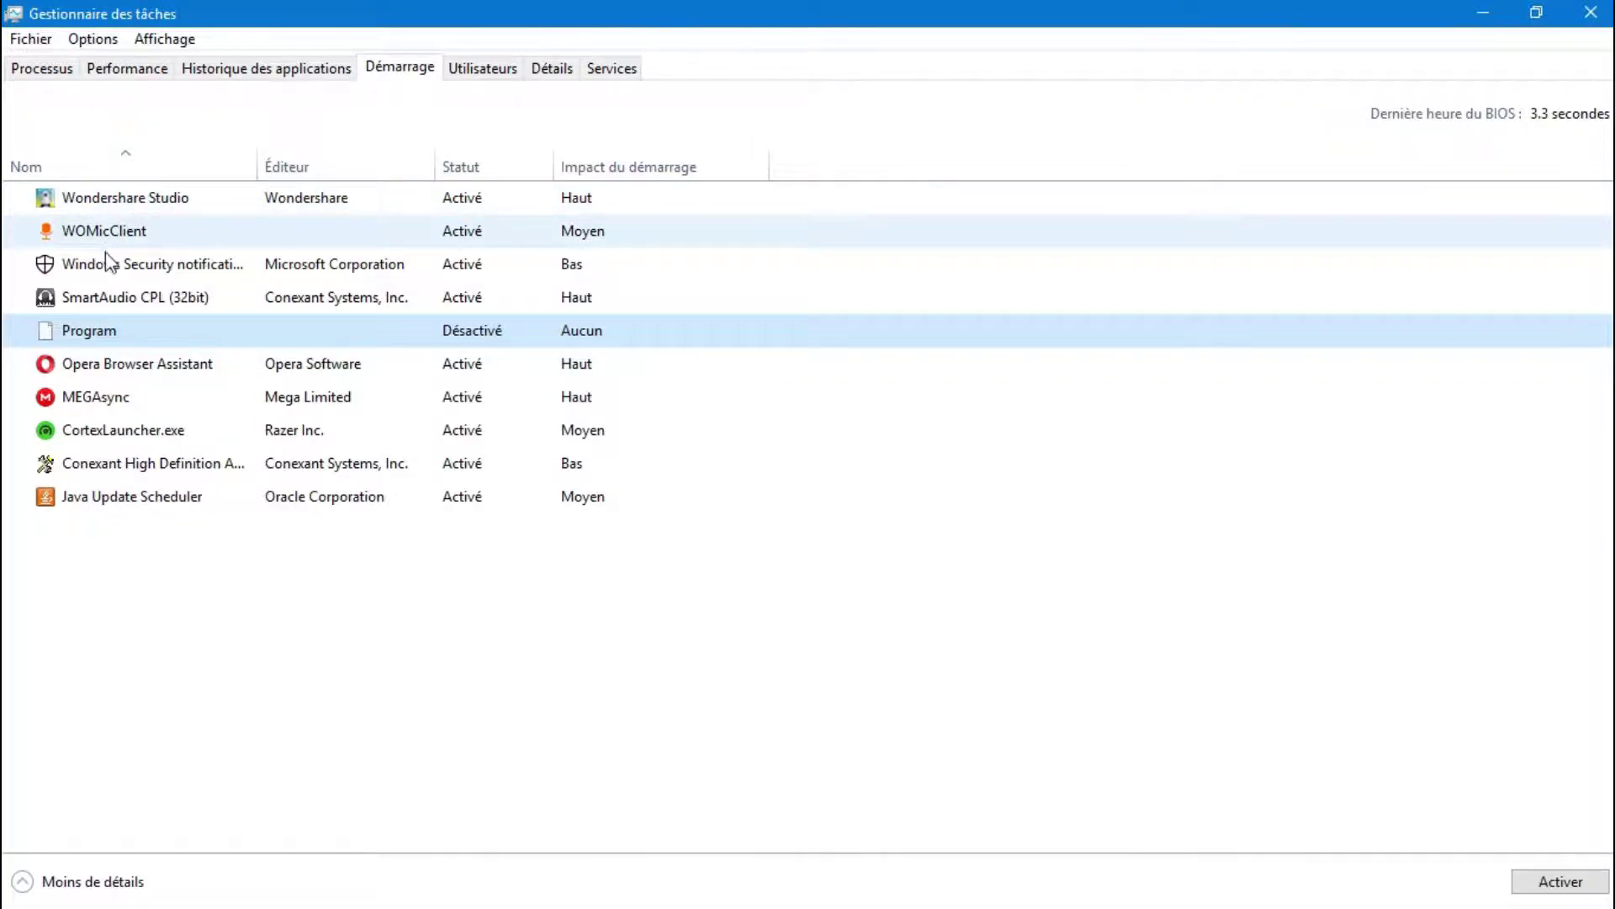
{"action": "left_click", "coordinate": [191, 401]}
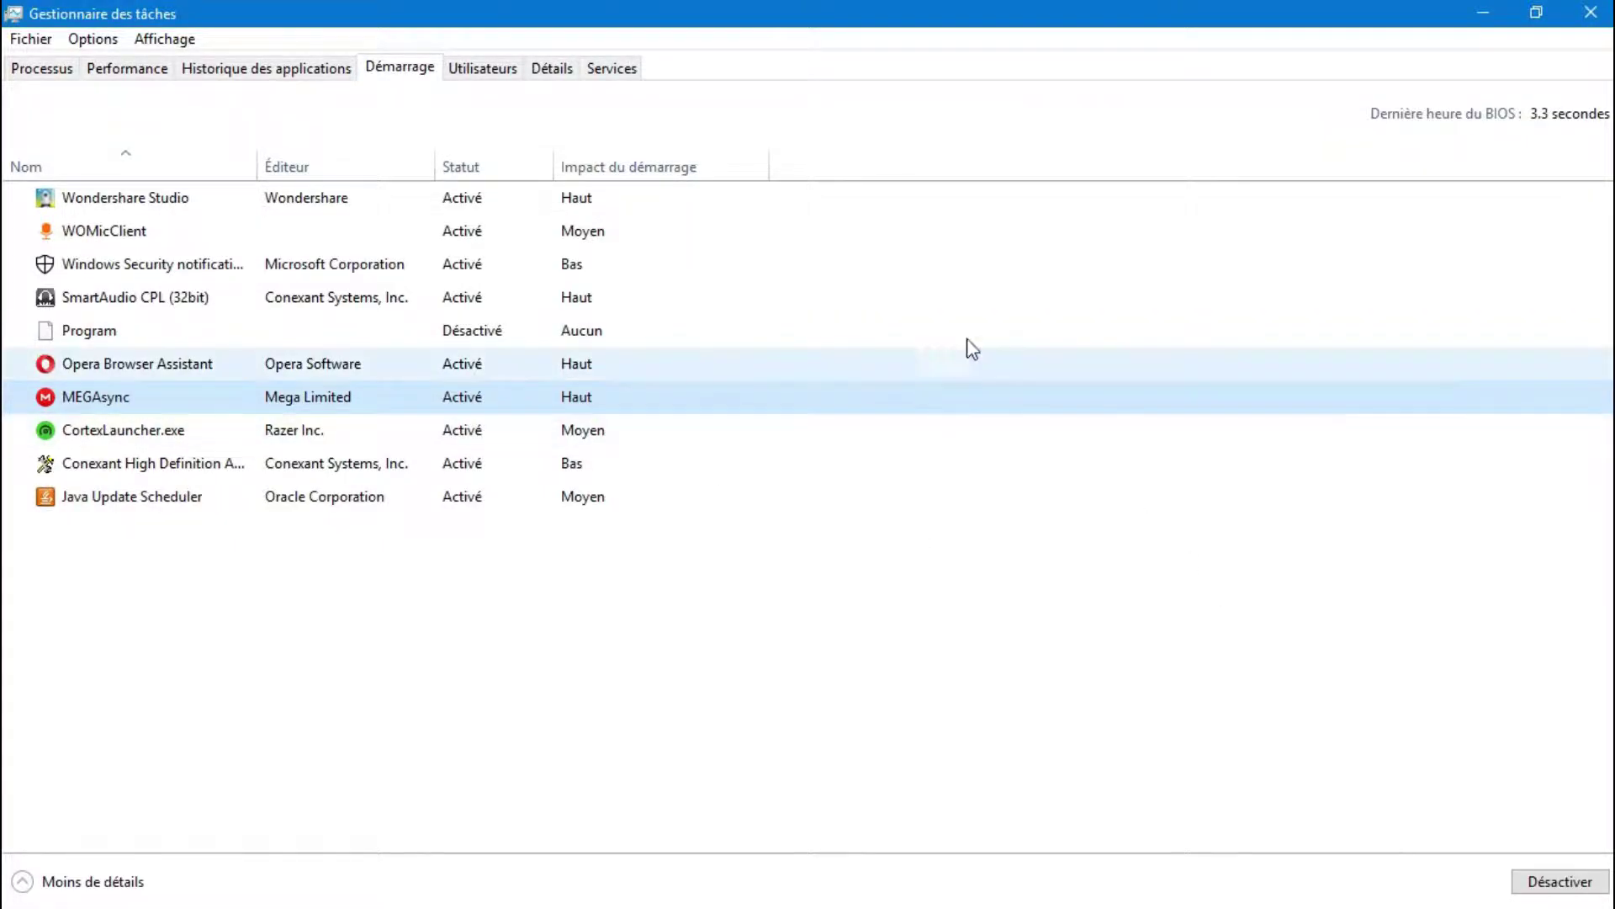
{"action": "left_click", "coordinate": [1530, 883]}
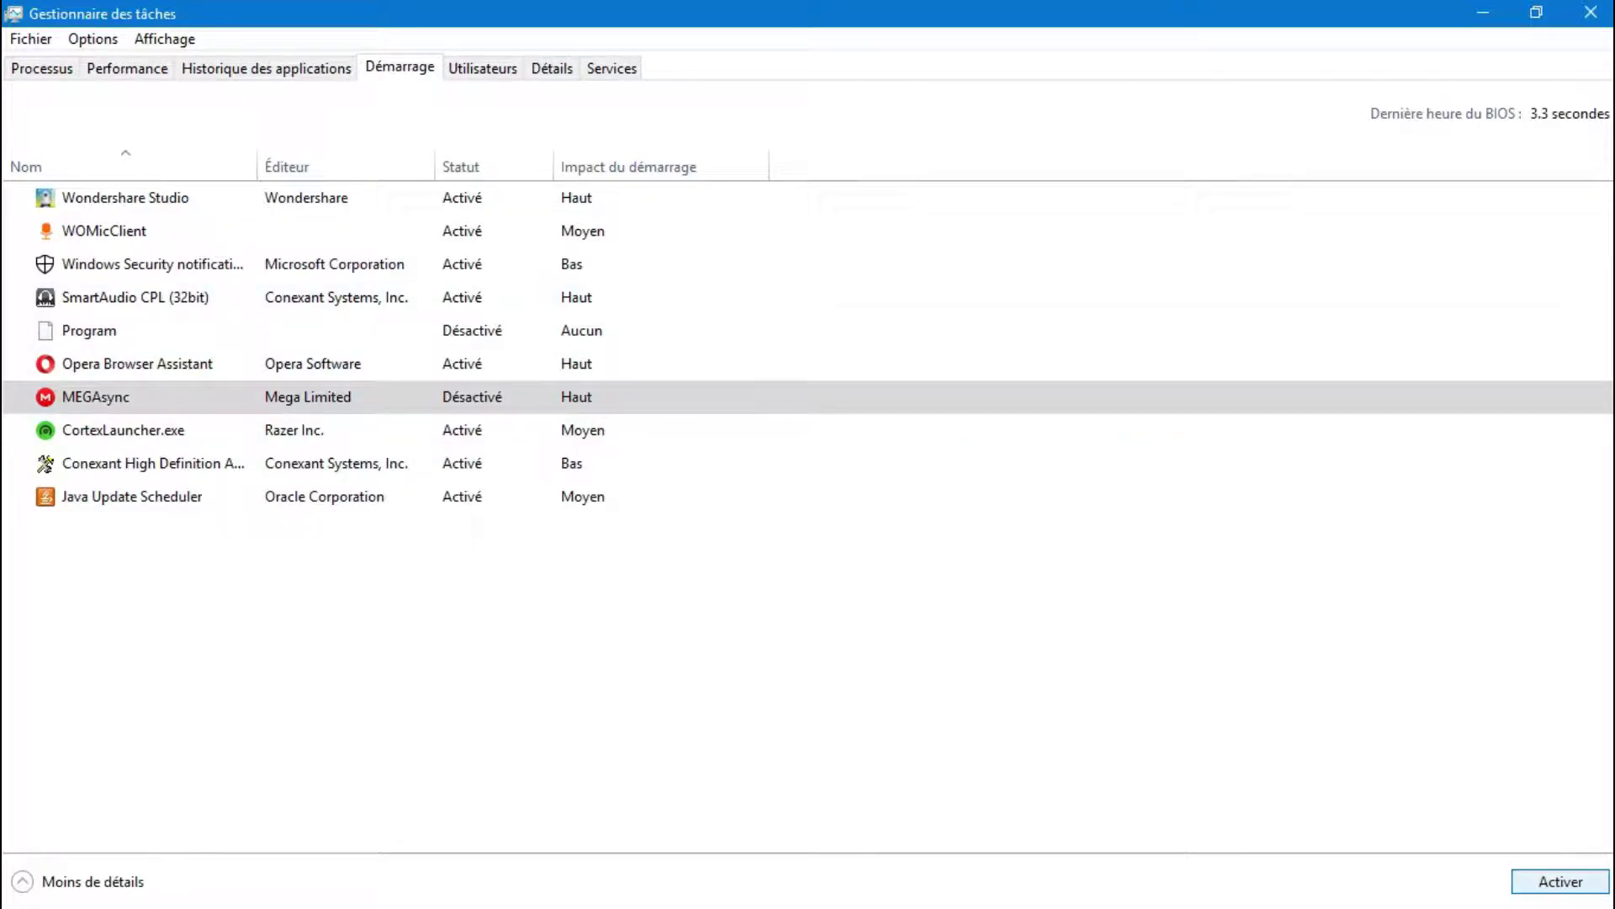
Search Windows for "mega" to locate MEGAsync, and check the hidden notification area icons of running programs
{"action": "left_click", "coordinate": [23, 892]}
{"action": "left_click", "coordinate": [66, 892]}
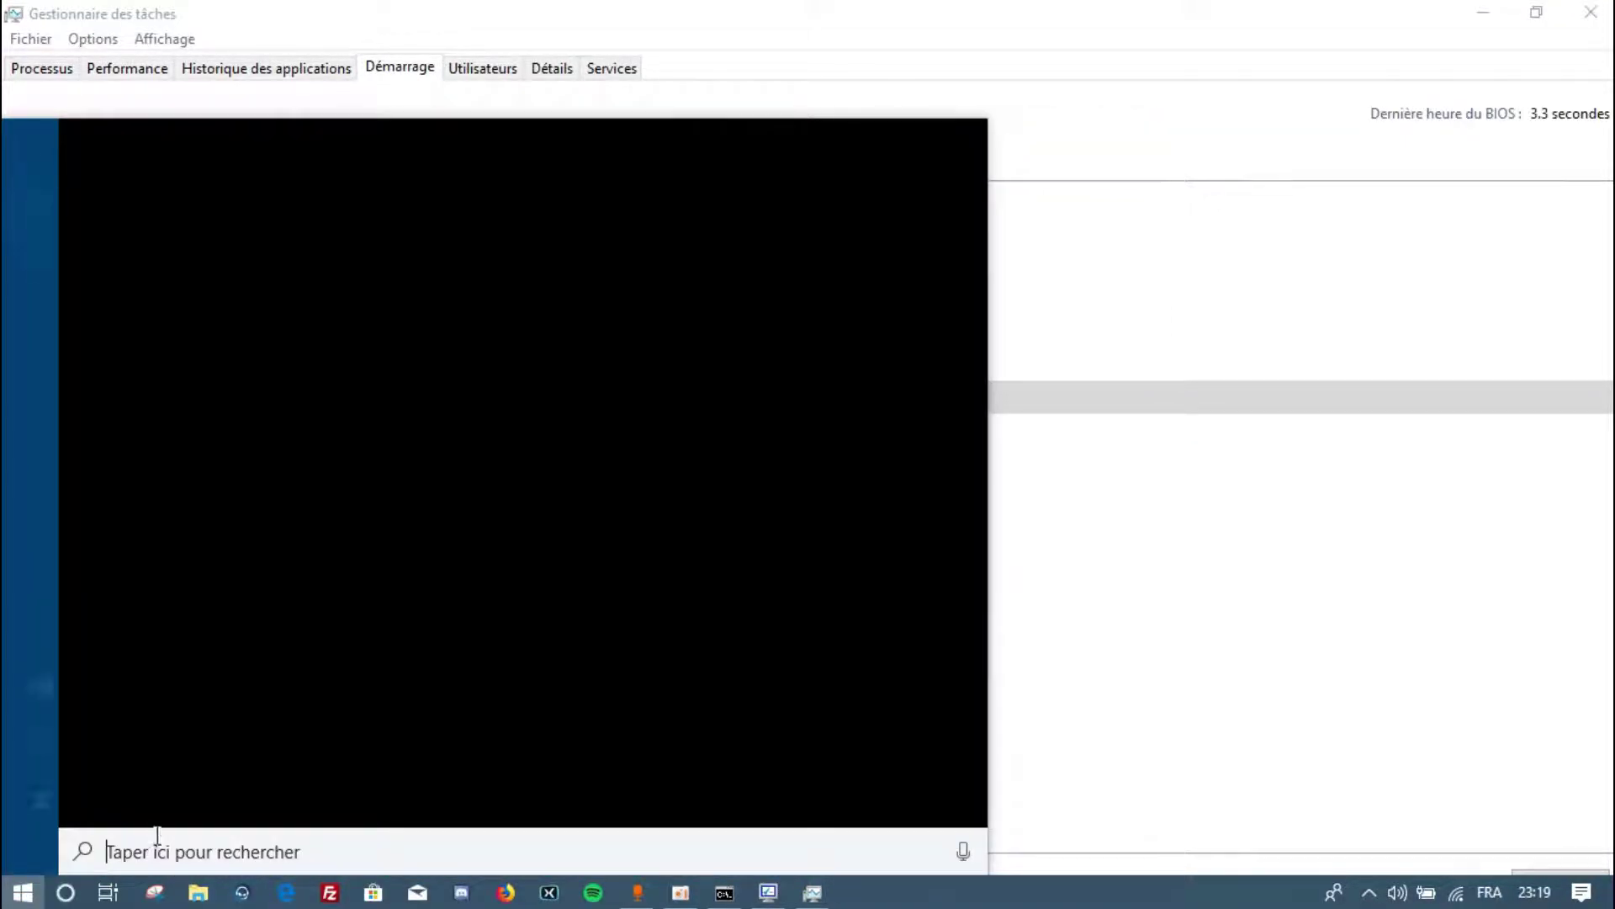
{"action": "type", "text": "mega"}
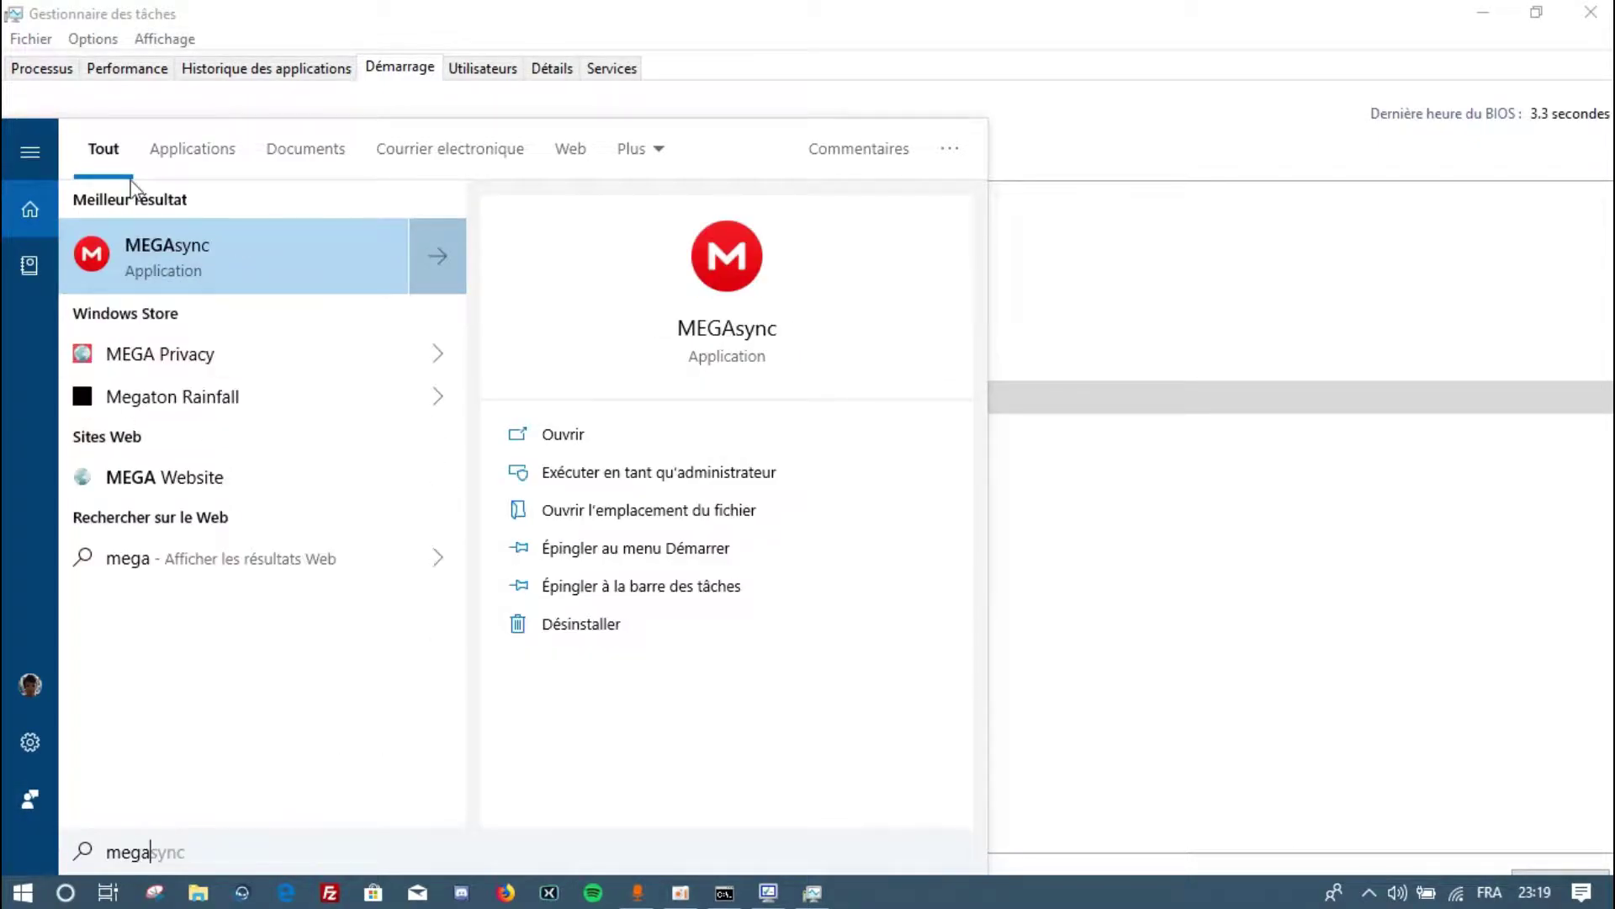
{"action": "left_click", "coordinate": [1312, 425]}
{"action": "left_click", "coordinate": [833, 402]}
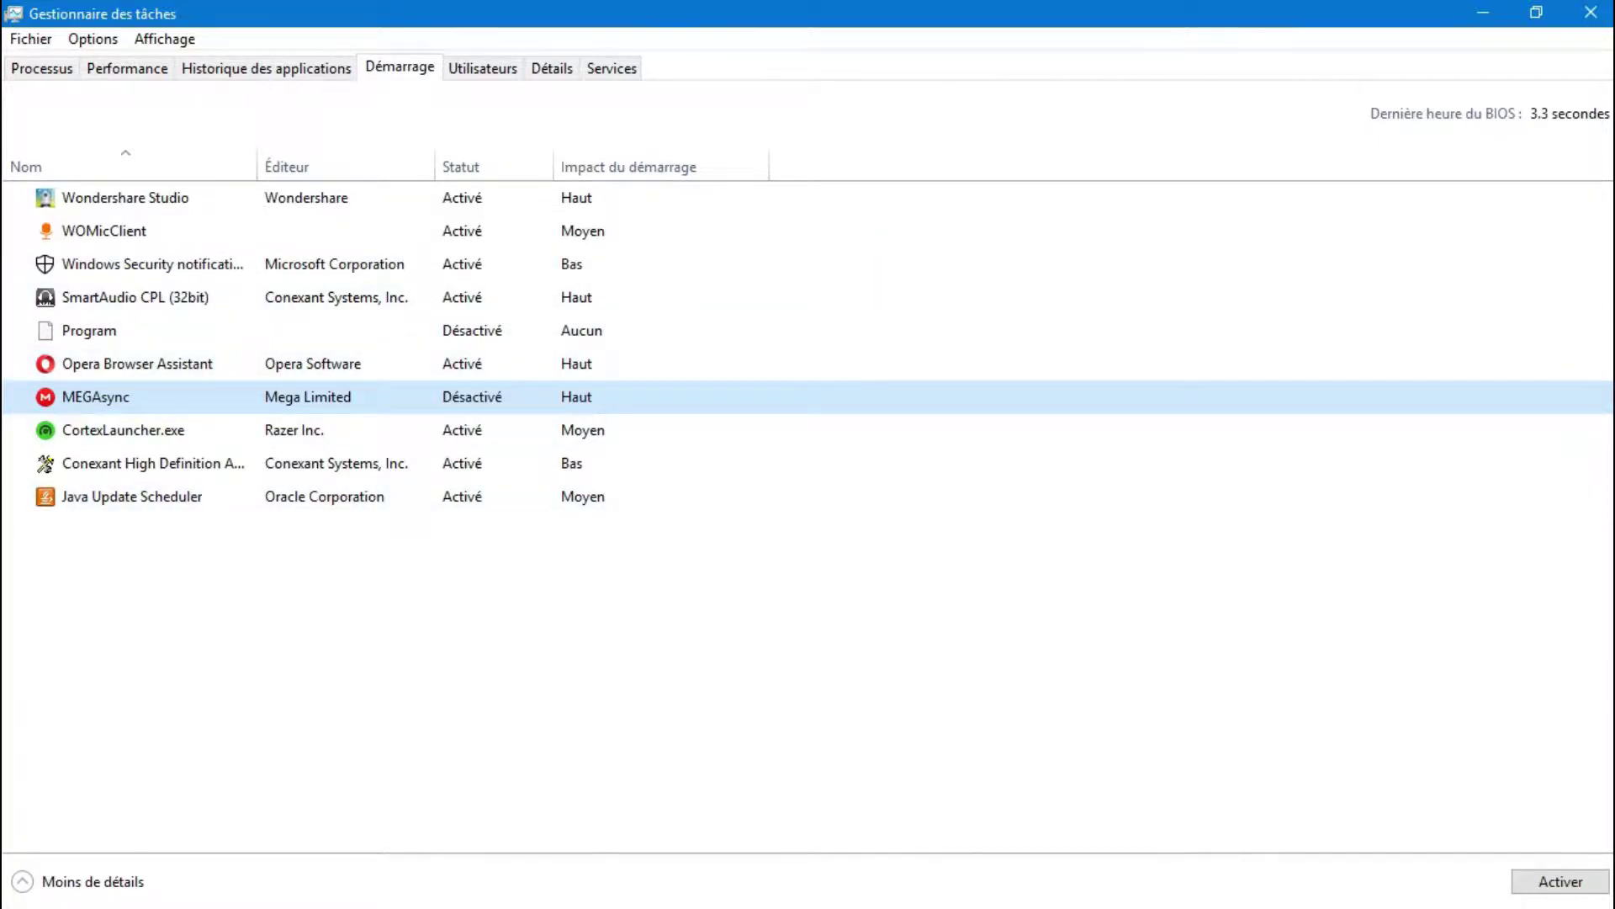
{"action": "key", "text": "super"}
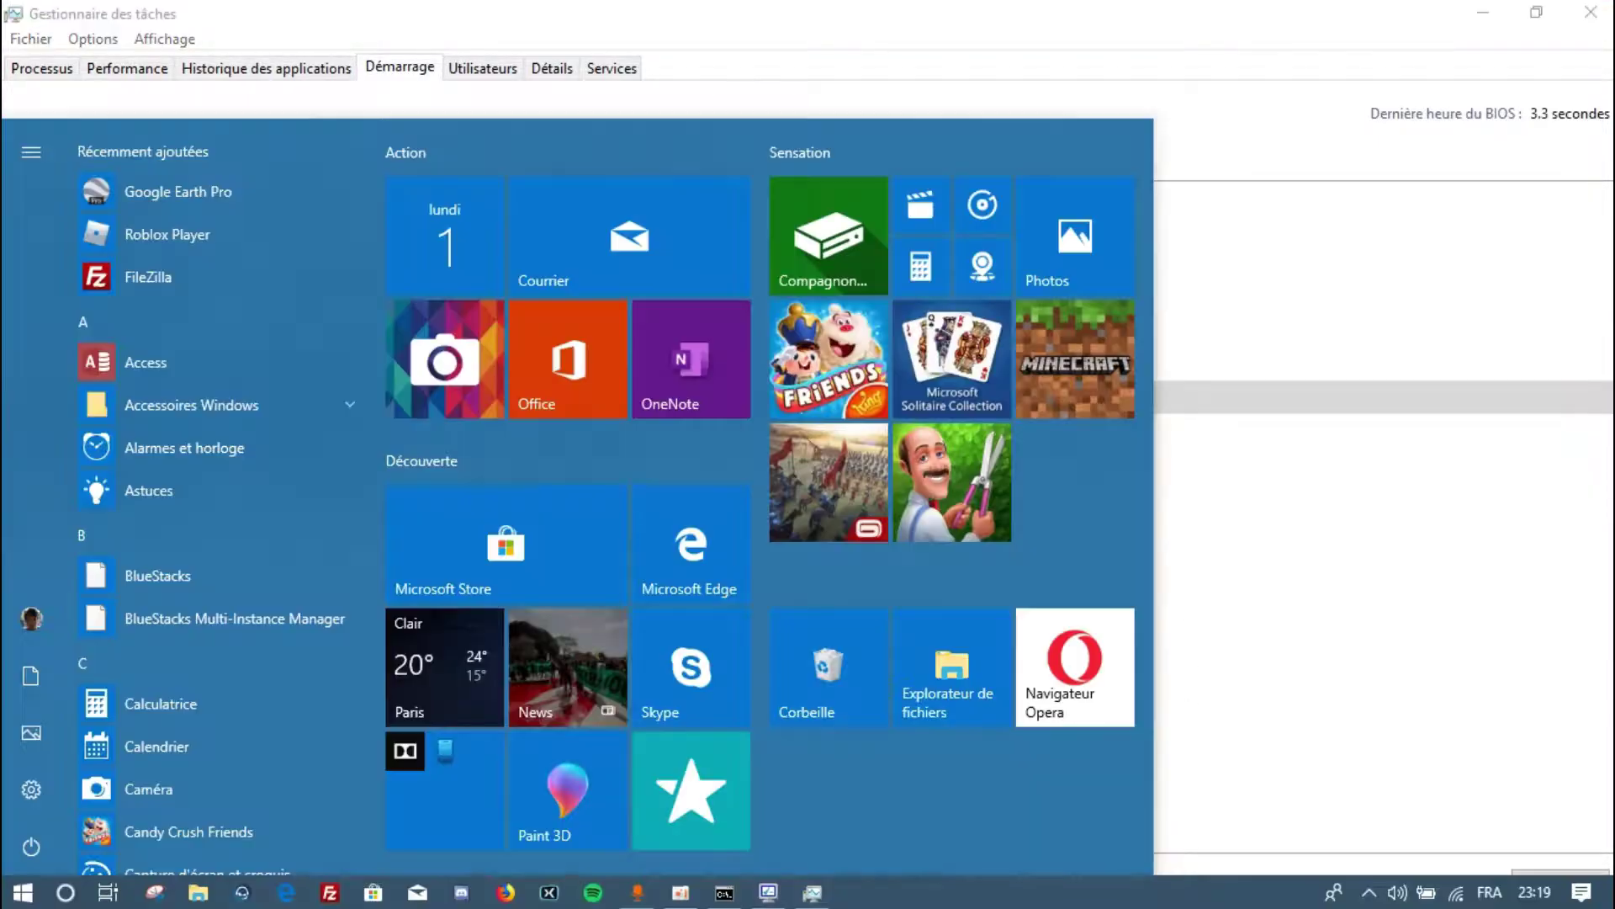
{"action": "left_click", "coordinate": [1369, 892]}
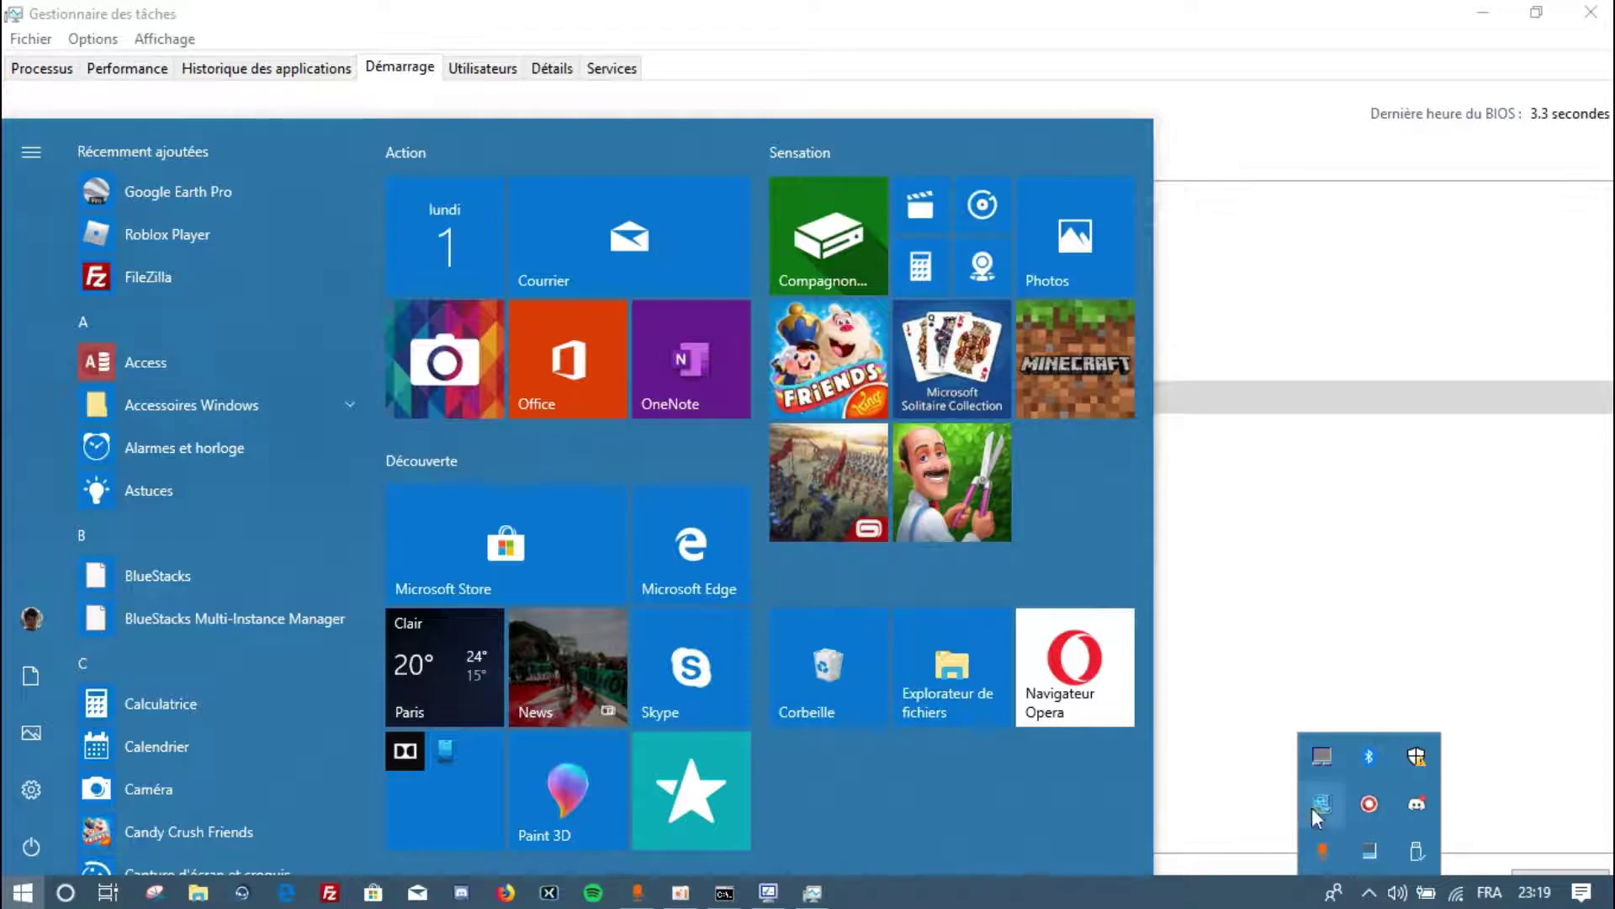
{"action": "left_click", "coordinate": [22, 891]}
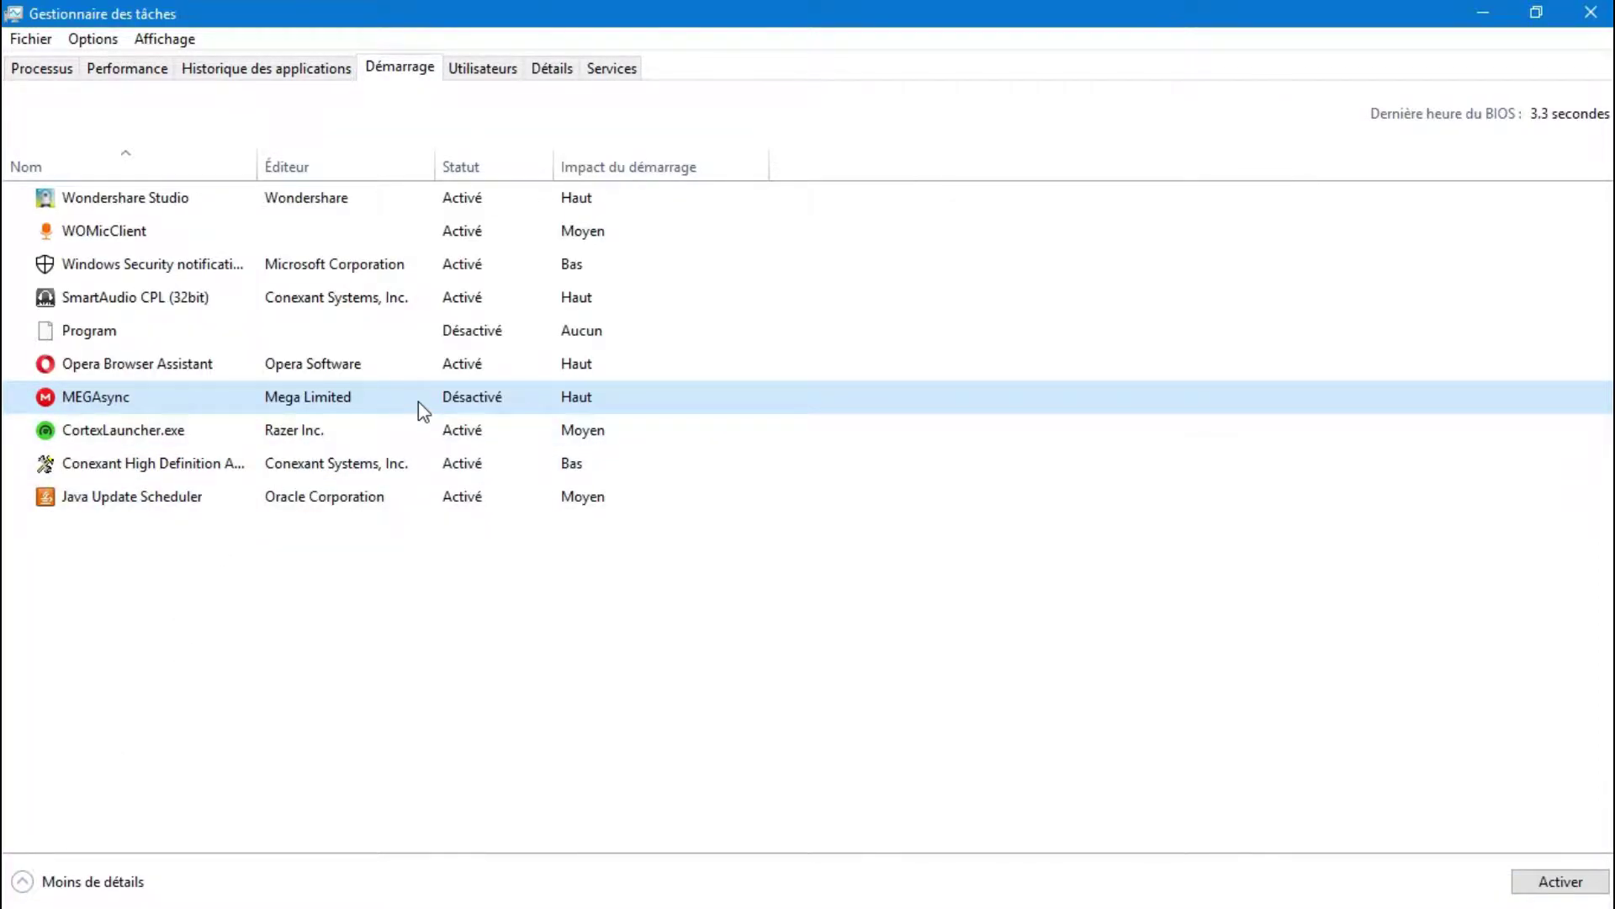
Disable CortexLauncher.exe and Opera Browser Assistant in the list of startup programs
{"action": "left_click", "coordinate": [391, 442]}
{"action": "left_click", "coordinate": [1561, 882]}
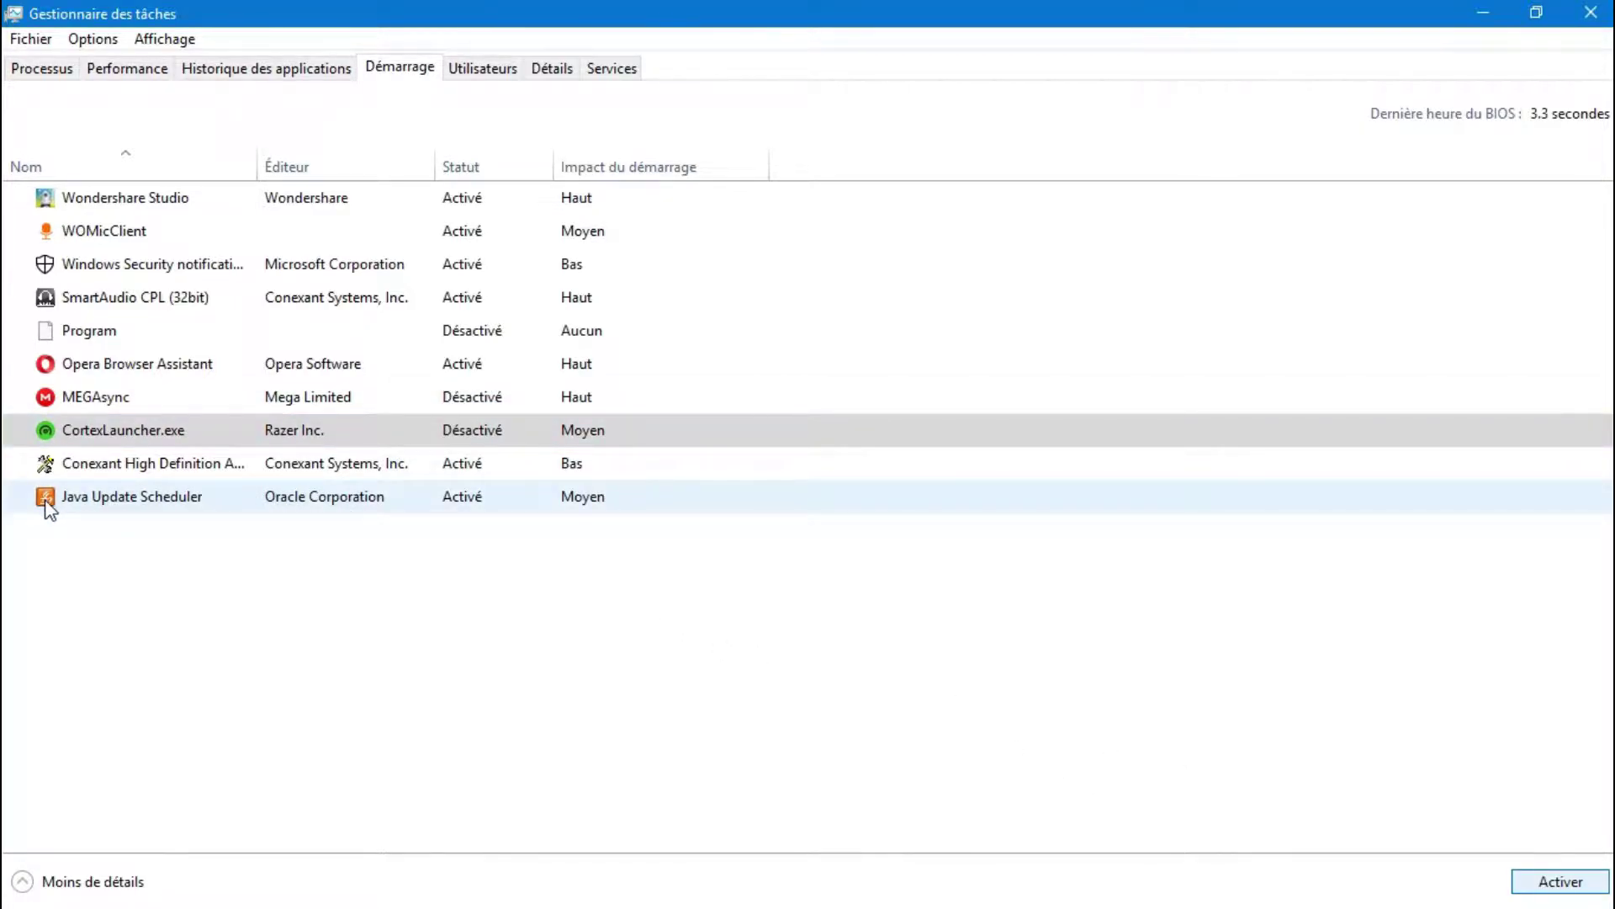
{"action": "left_click", "coordinate": [275, 505]}
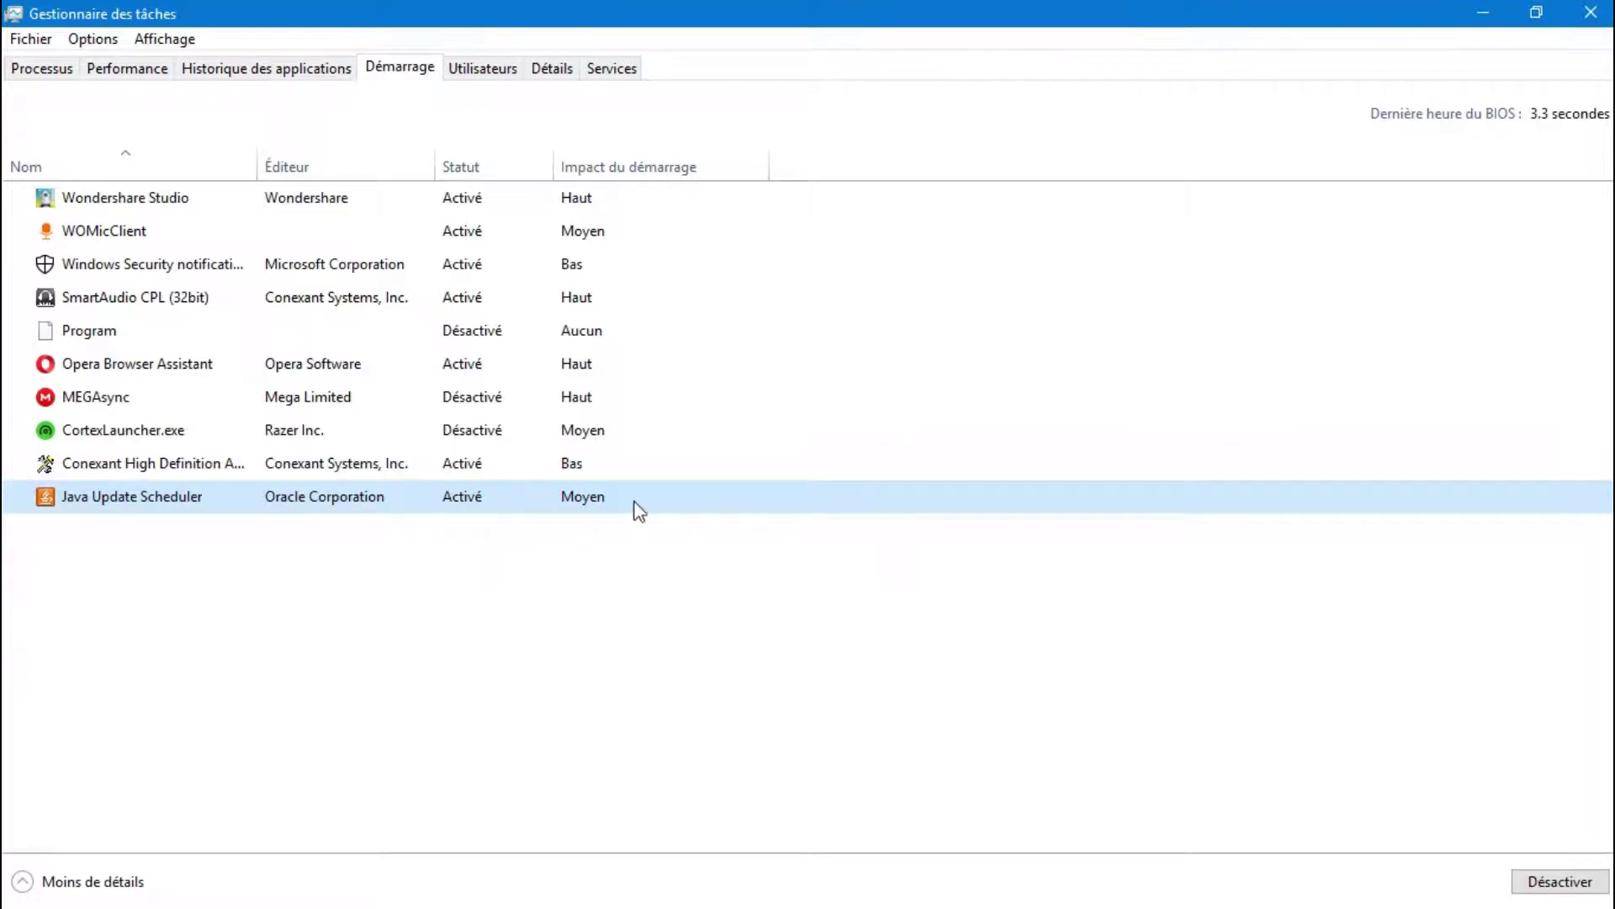
{"action": "left_click", "coordinate": [481, 471]}
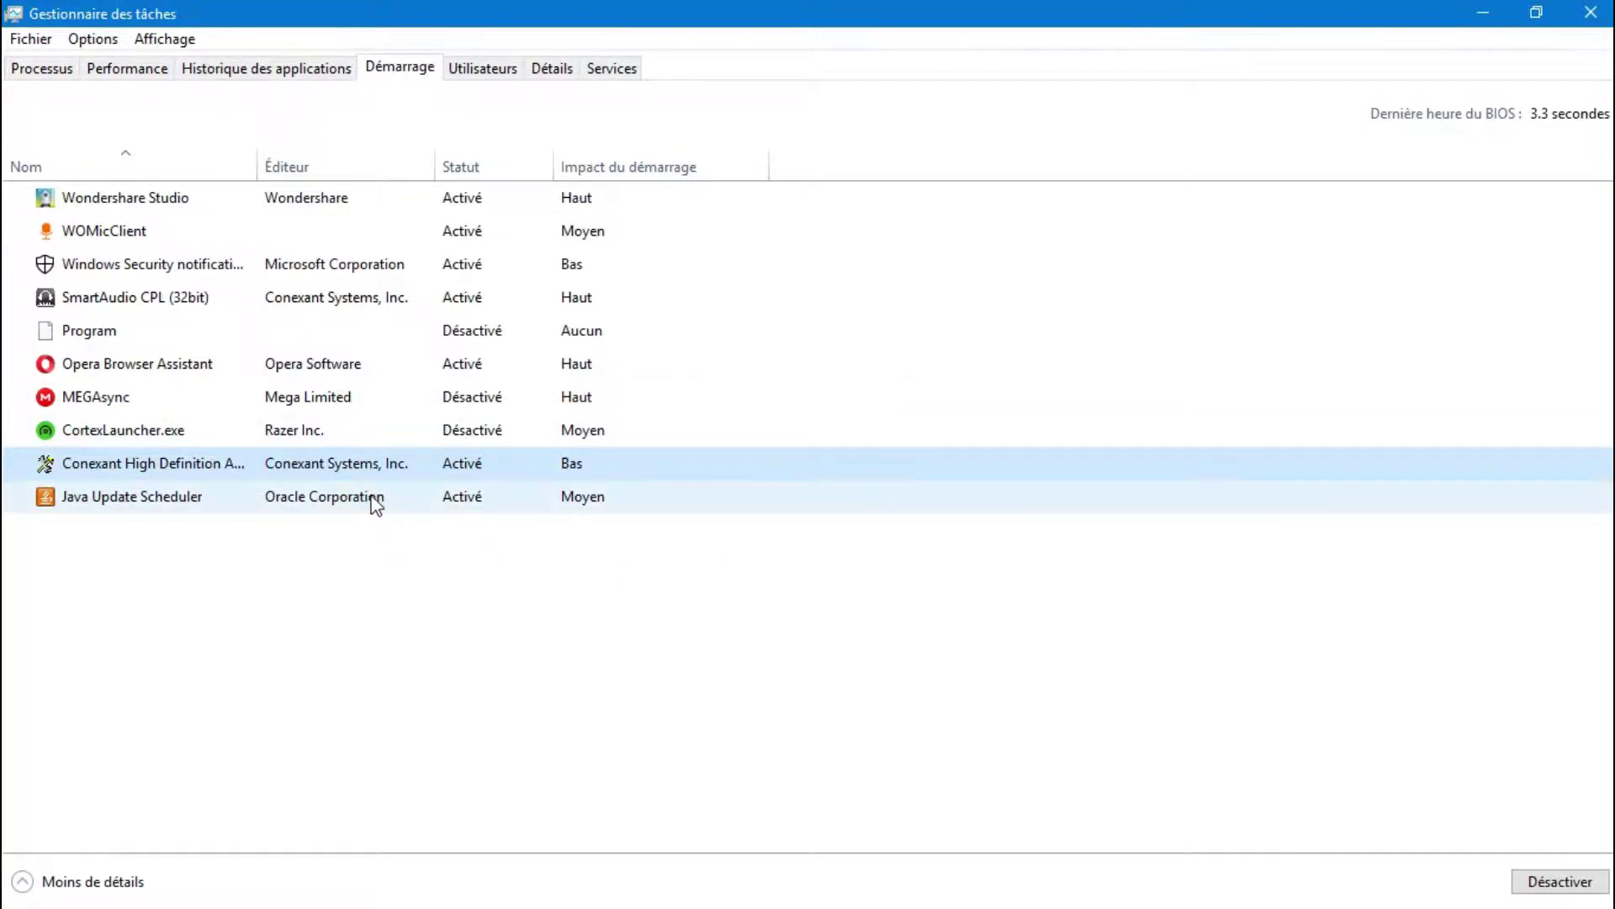
{"action": "left_click", "coordinate": [382, 500]}
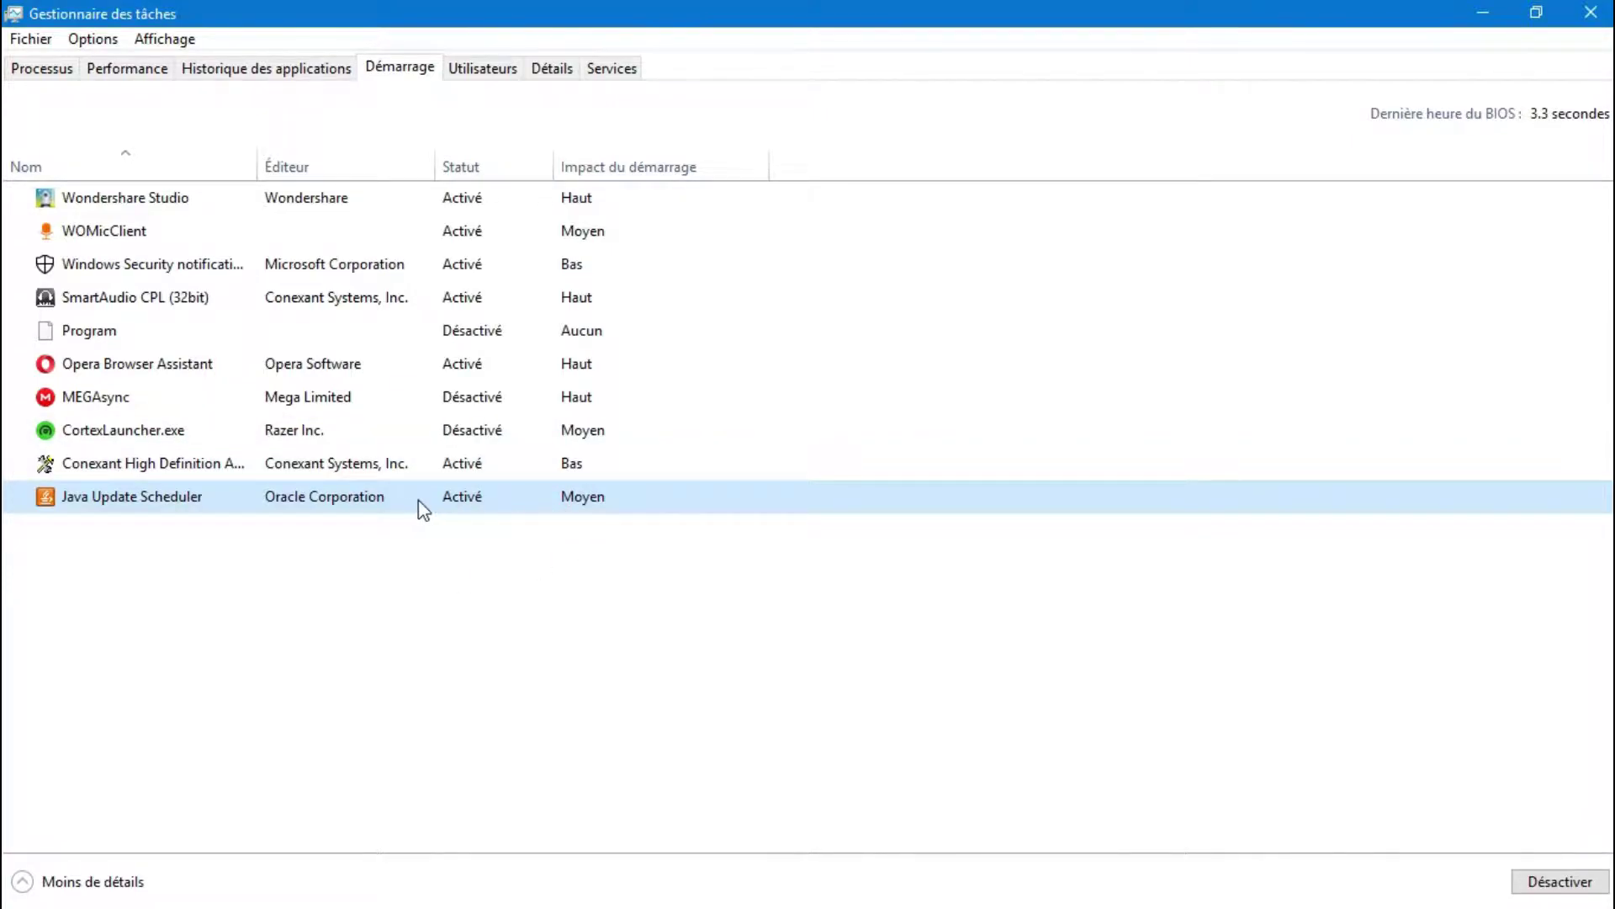
{"action": "left_click", "coordinate": [403, 361]}
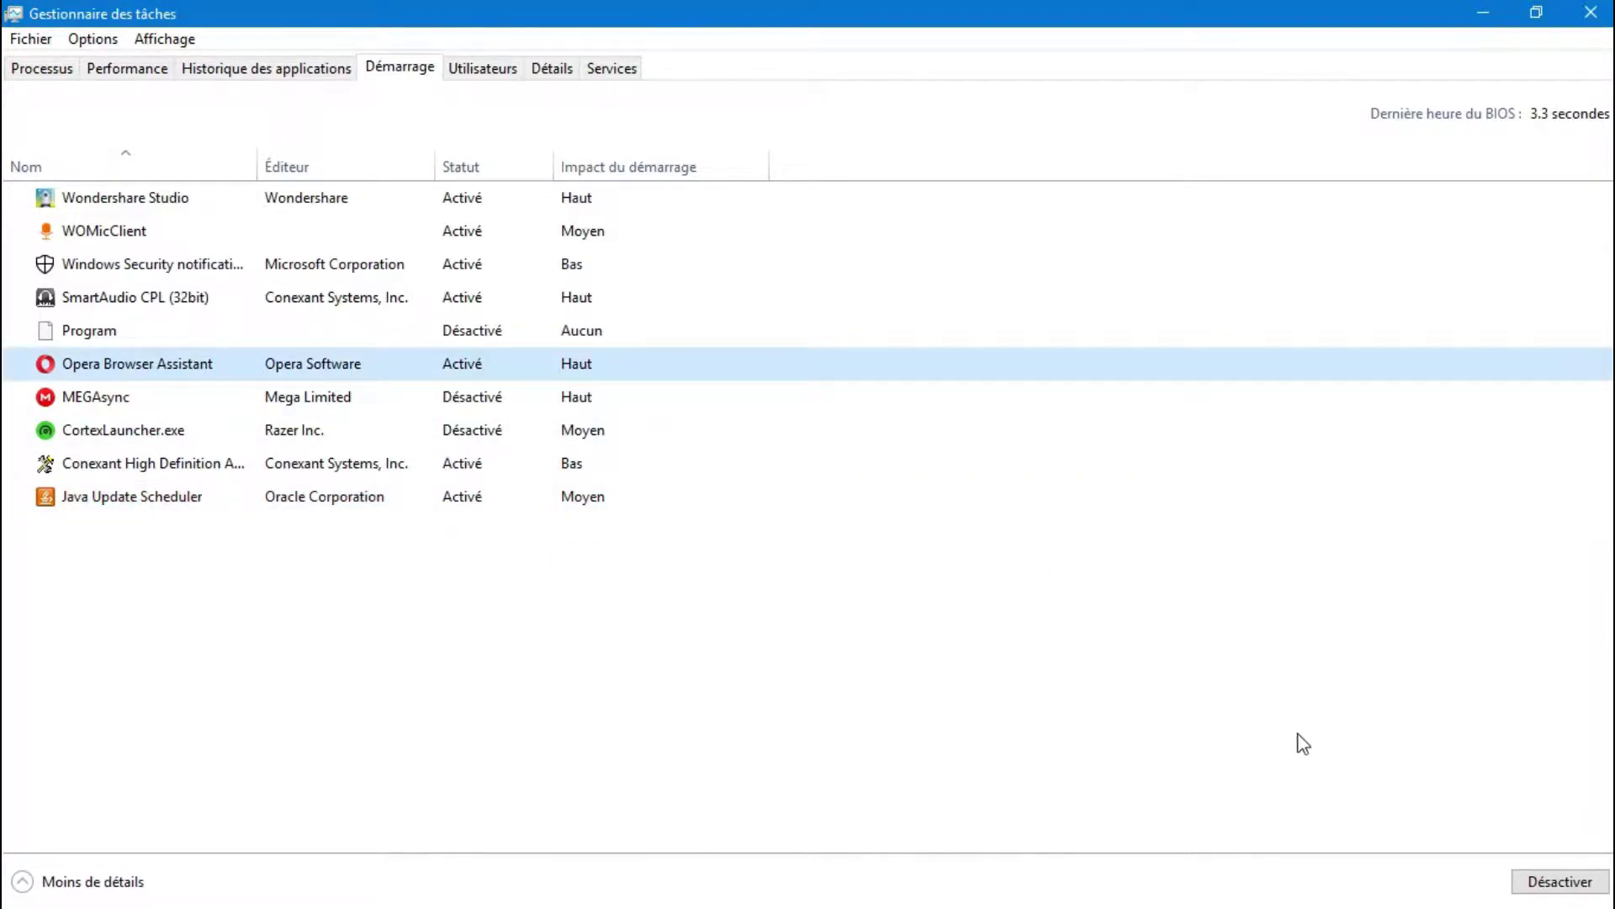
{"action": "left_click", "coordinate": [1541, 878]}
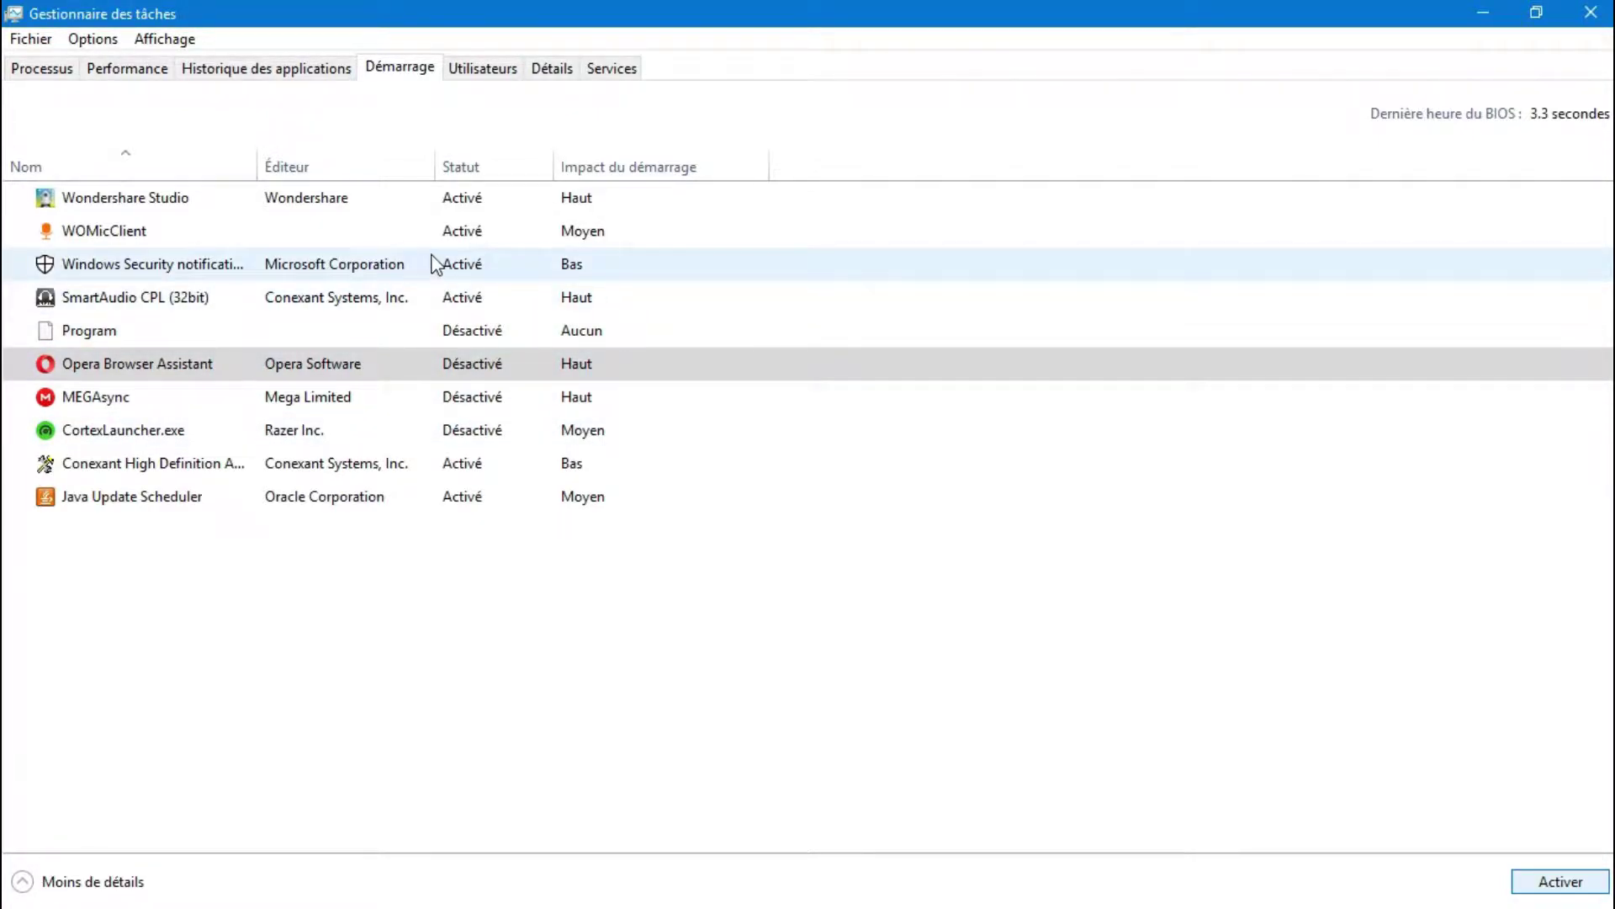
Disable Wondershare Studio and the Windows Security notification entry in the list of startup programs
{"action": "left_click", "coordinate": [447, 227]}
{"action": "left_click", "coordinate": [458, 202]}
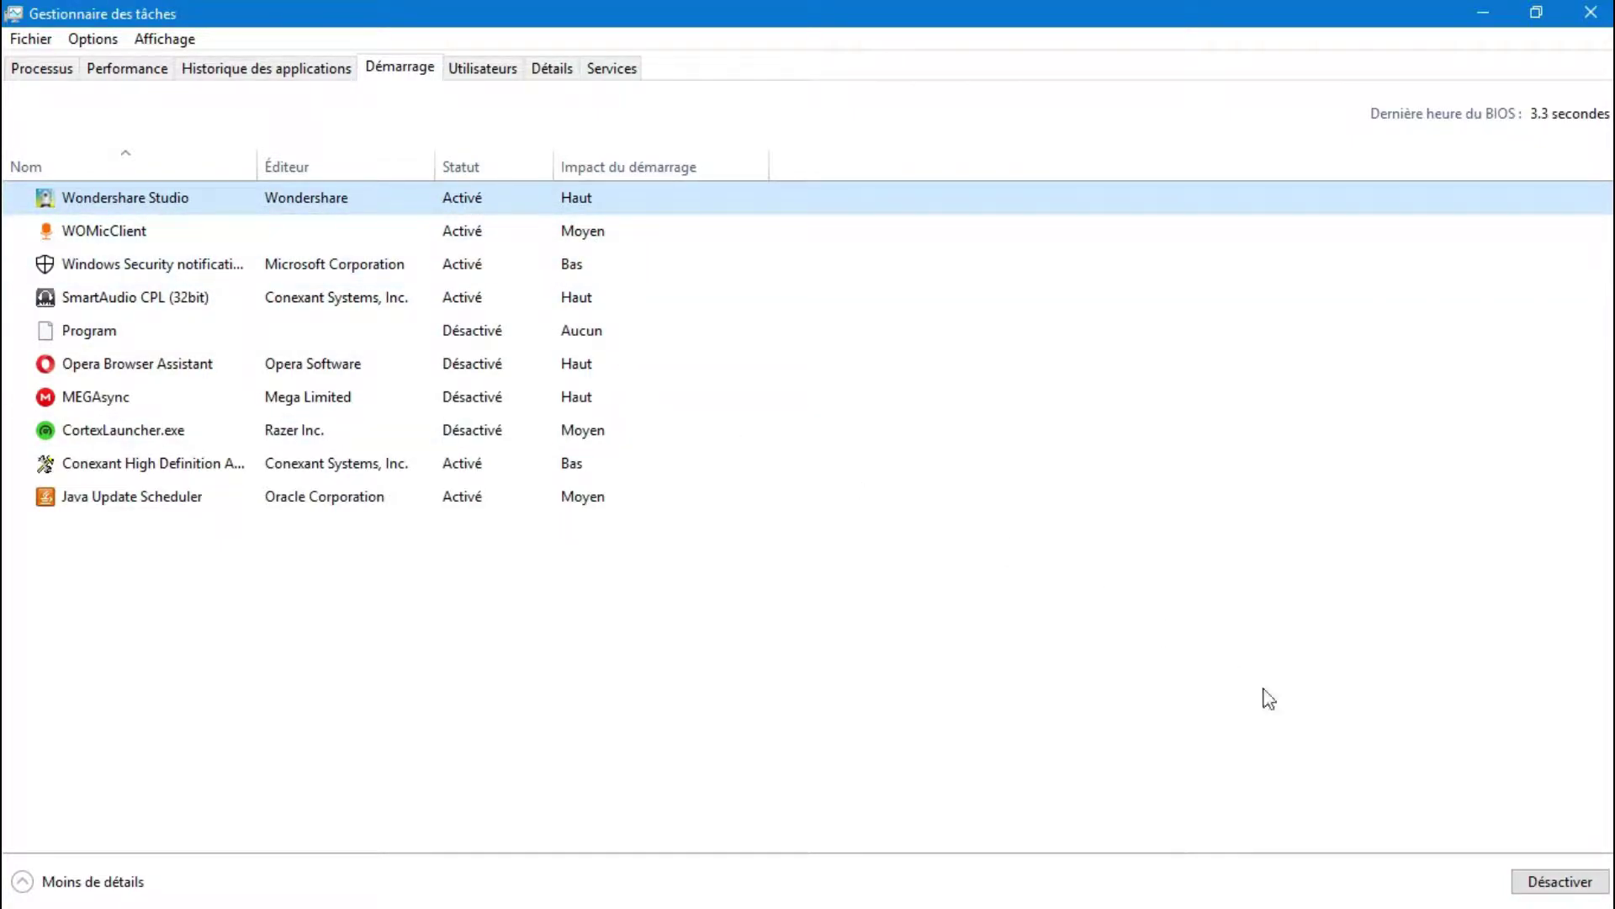
{"action": "left_click", "coordinate": [1560, 882]}
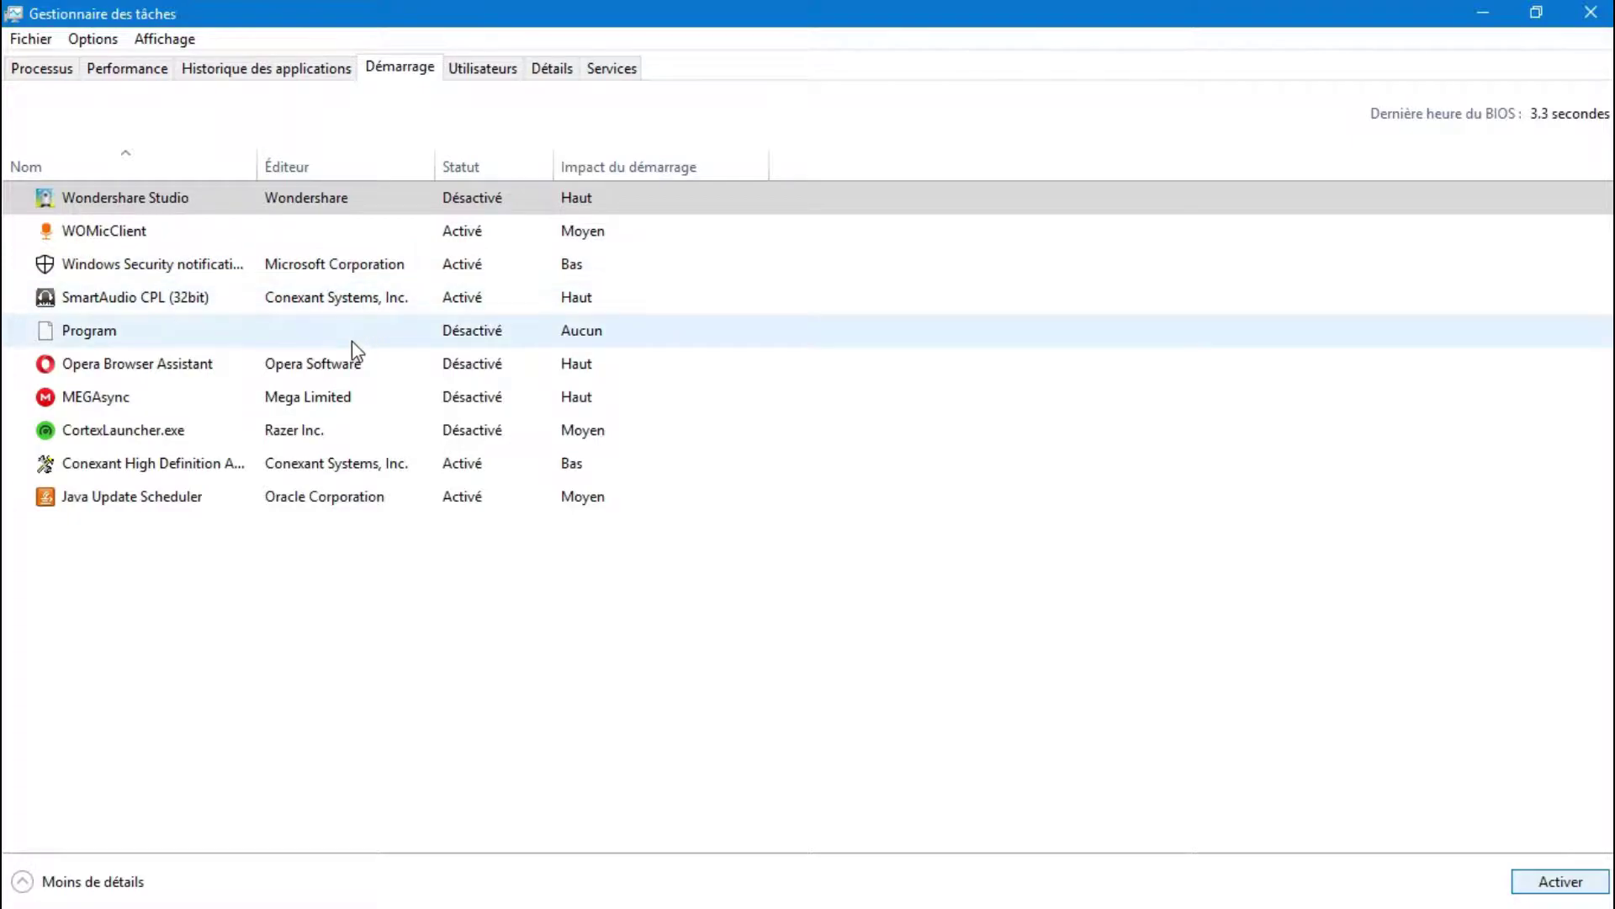
{"action": "left_click", "coordinate": [377, 275]}
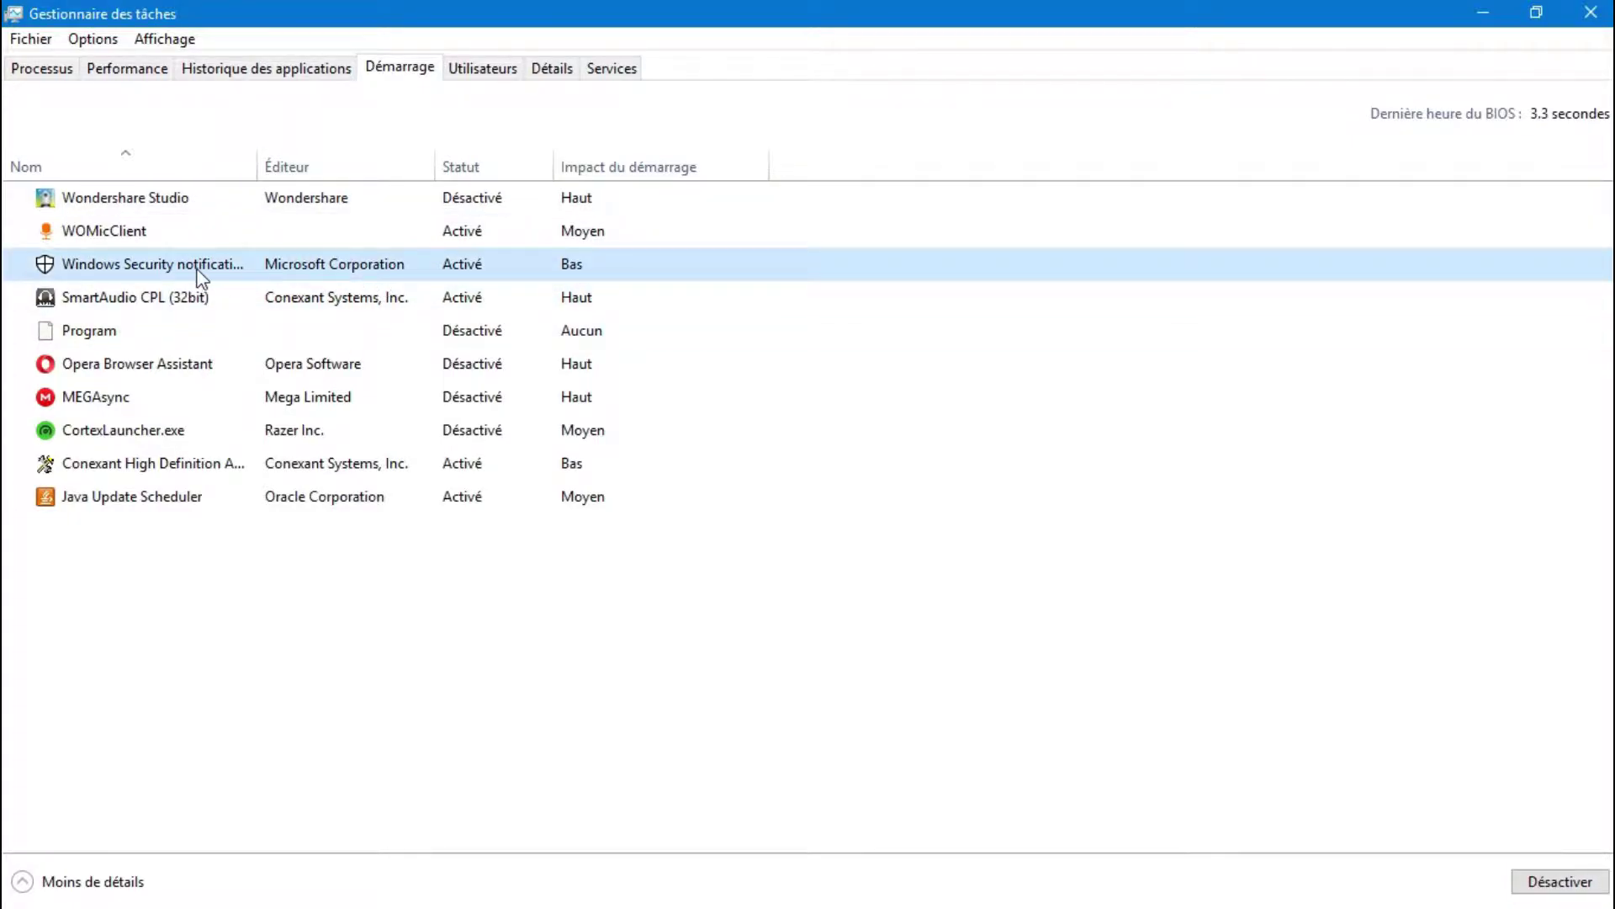
{"action": "left_click", "coordinate": [1555, 889]}
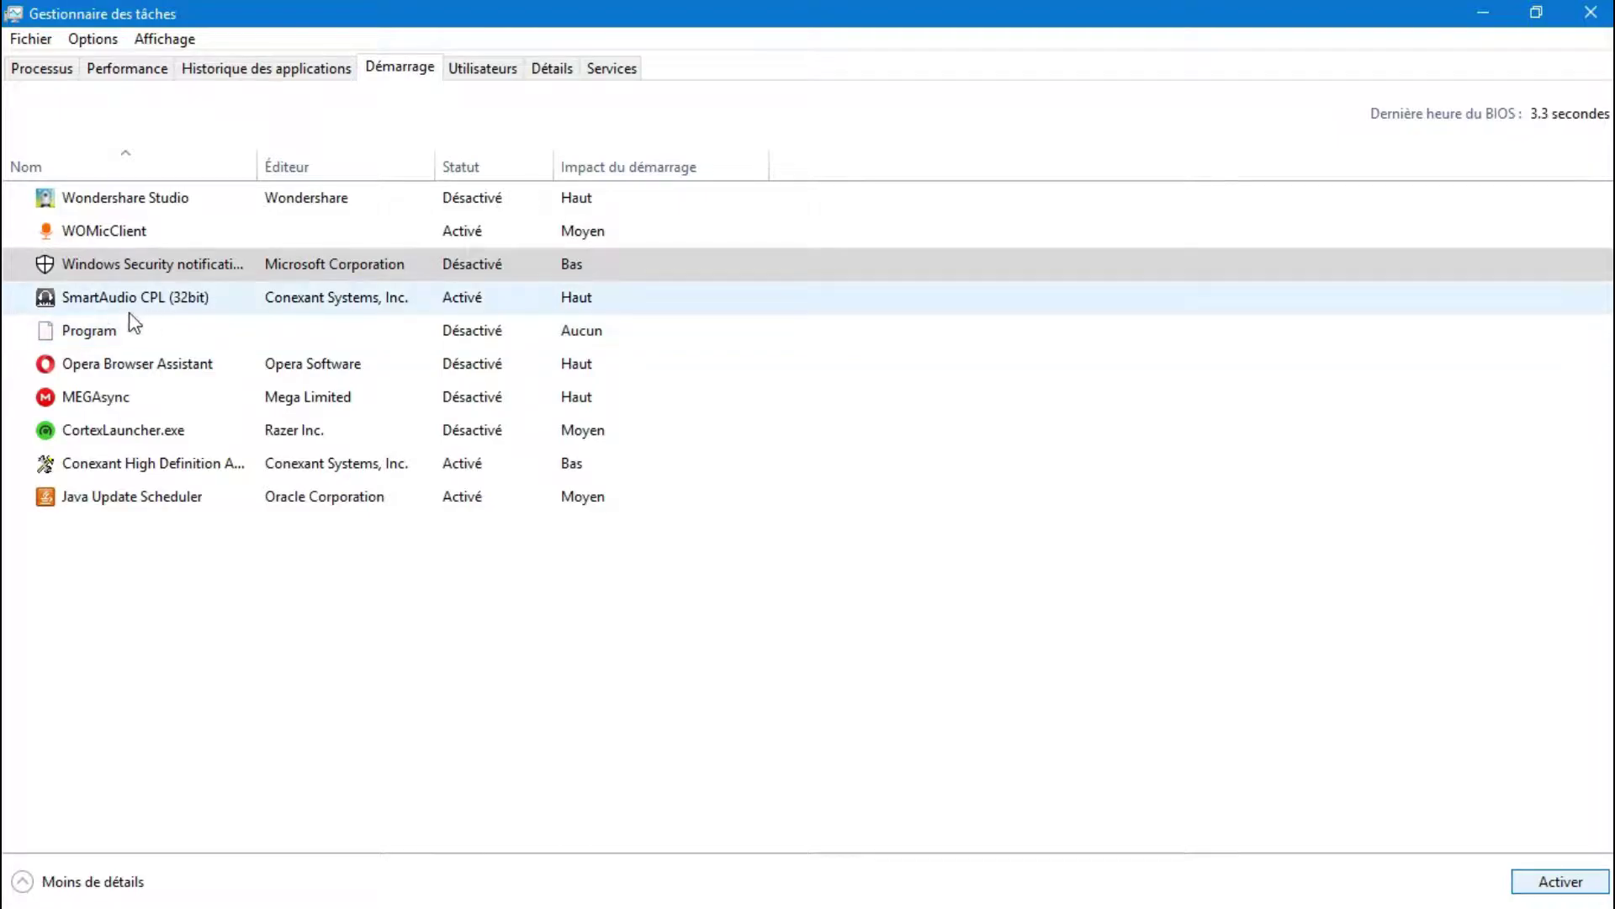
{"action": "left_click", "coordinate": [261, 307]}
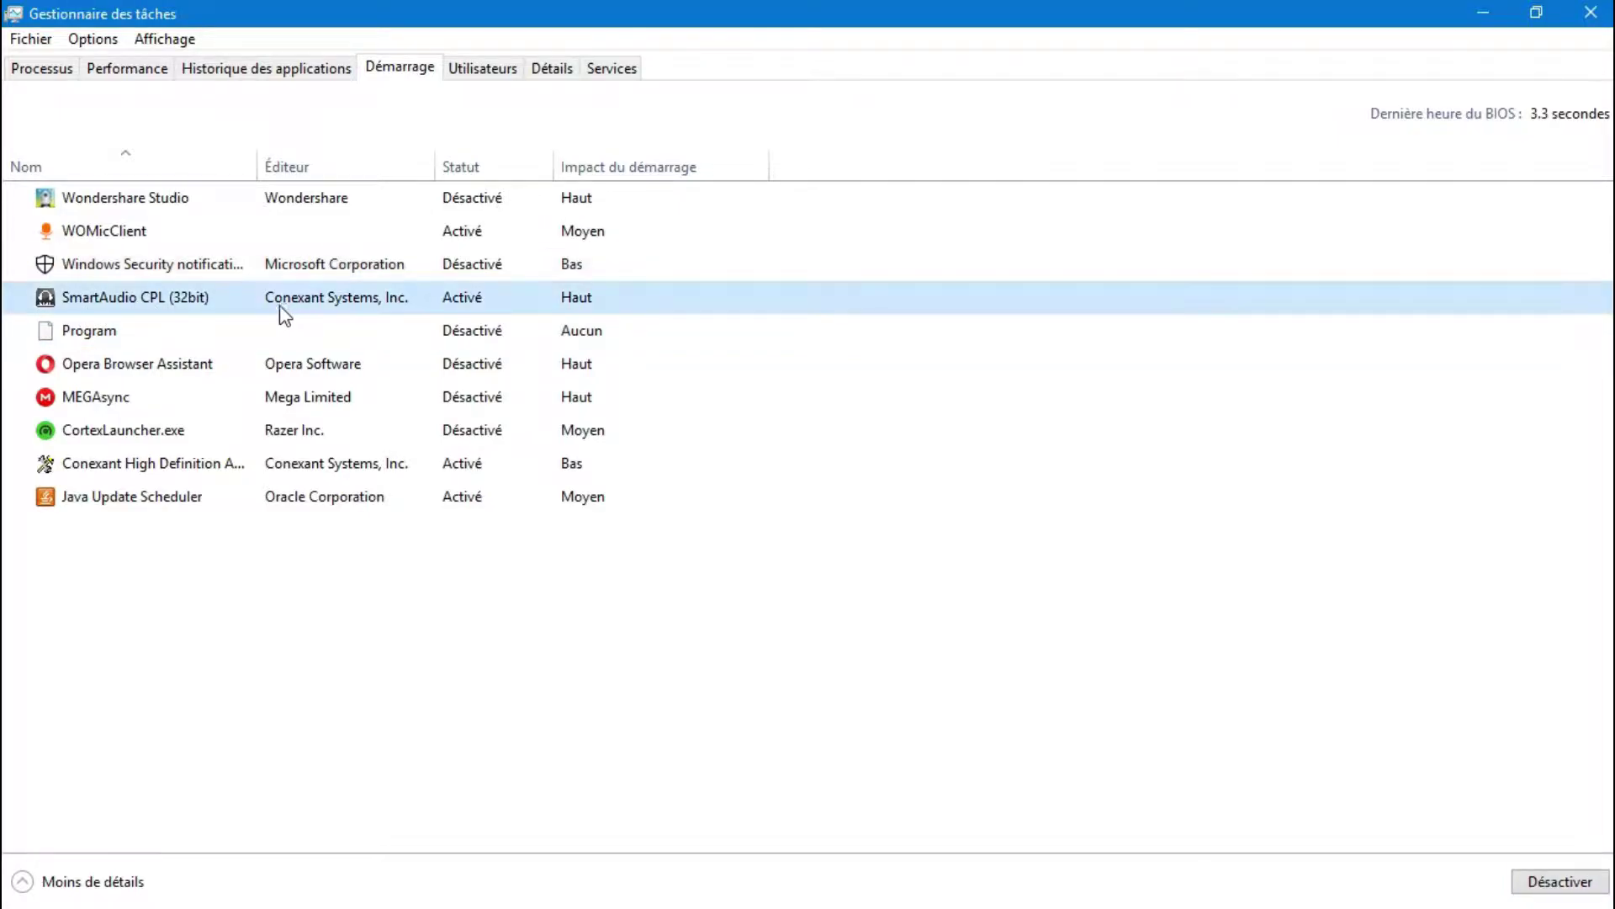
Close the Task Manager, the system configuration and the Command Prompt to return to the desktop
{"action": "left_click", "coordinate": [1590, 12]}
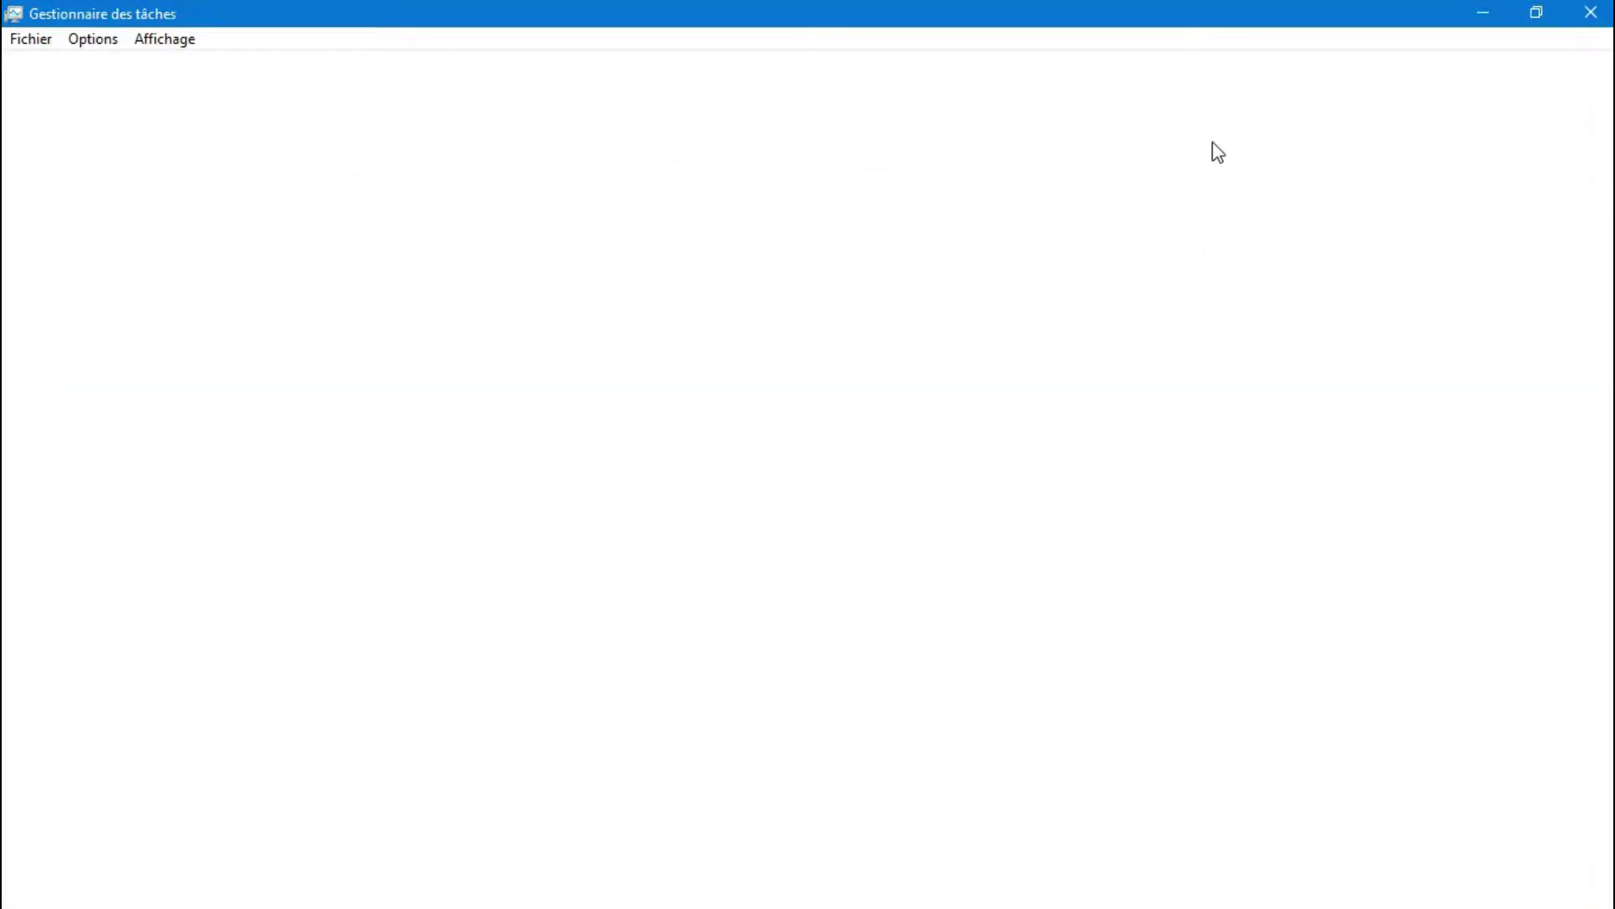
{"action": "left_click", "coordinate": [1138, 237]}
{"action": "left_click", "coordinate": [1572, 27]}
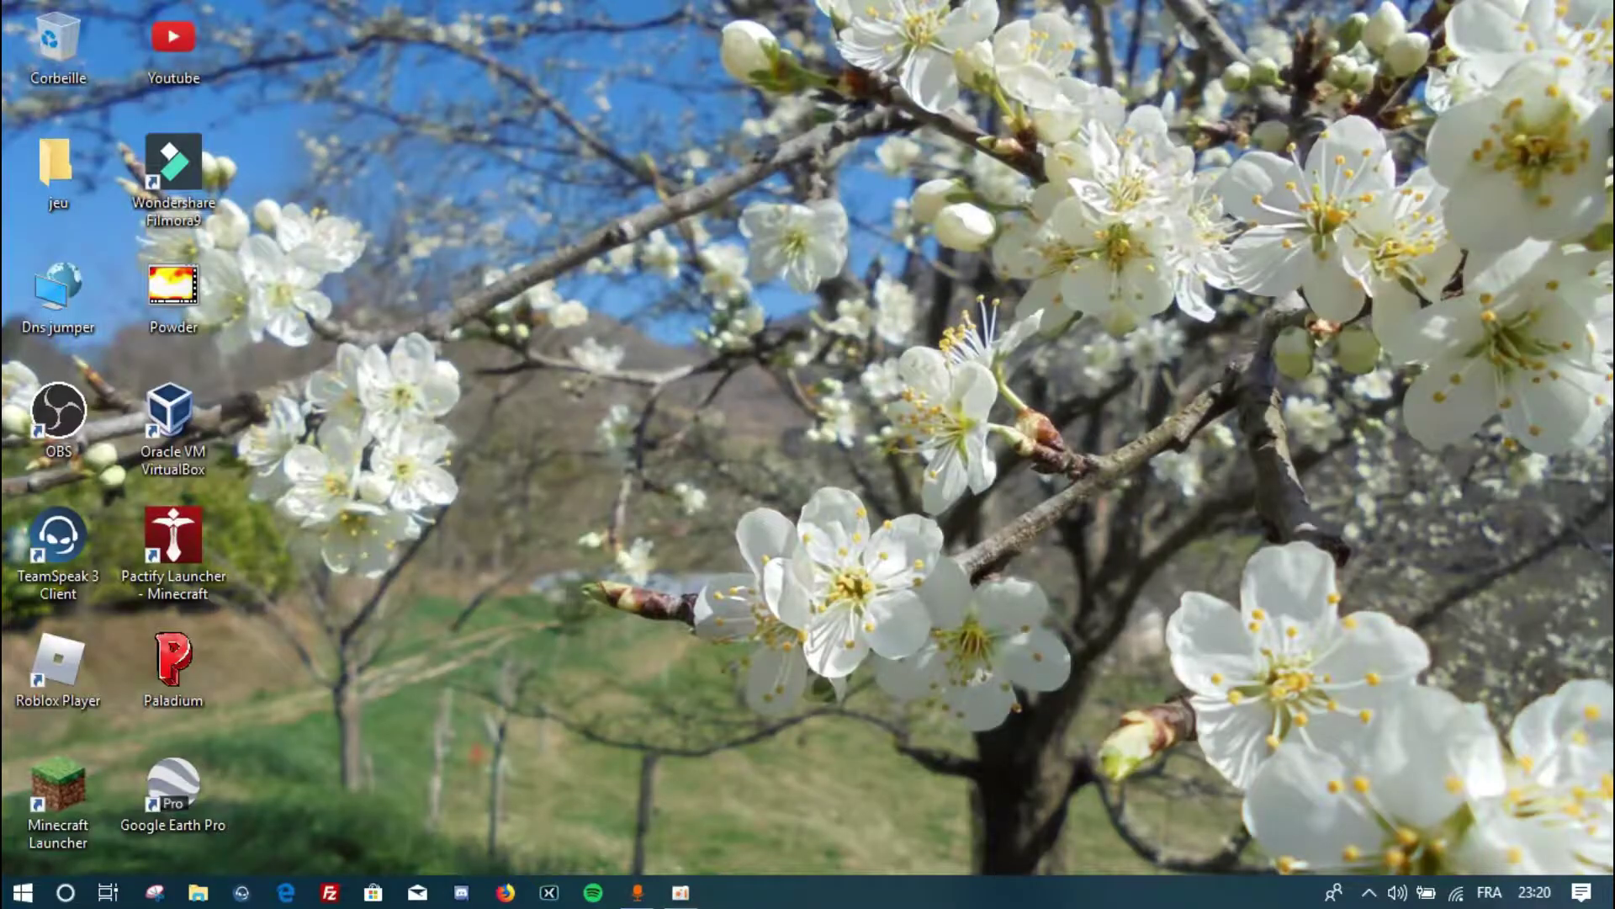
Reopen the Task Manager from the taskbar, review the startup programs (Démarrage), and close it again
{"action": "right_click", "coordinate": [1182, 892]}
{"action": "left_click", "coordinate": [1326, 782]}
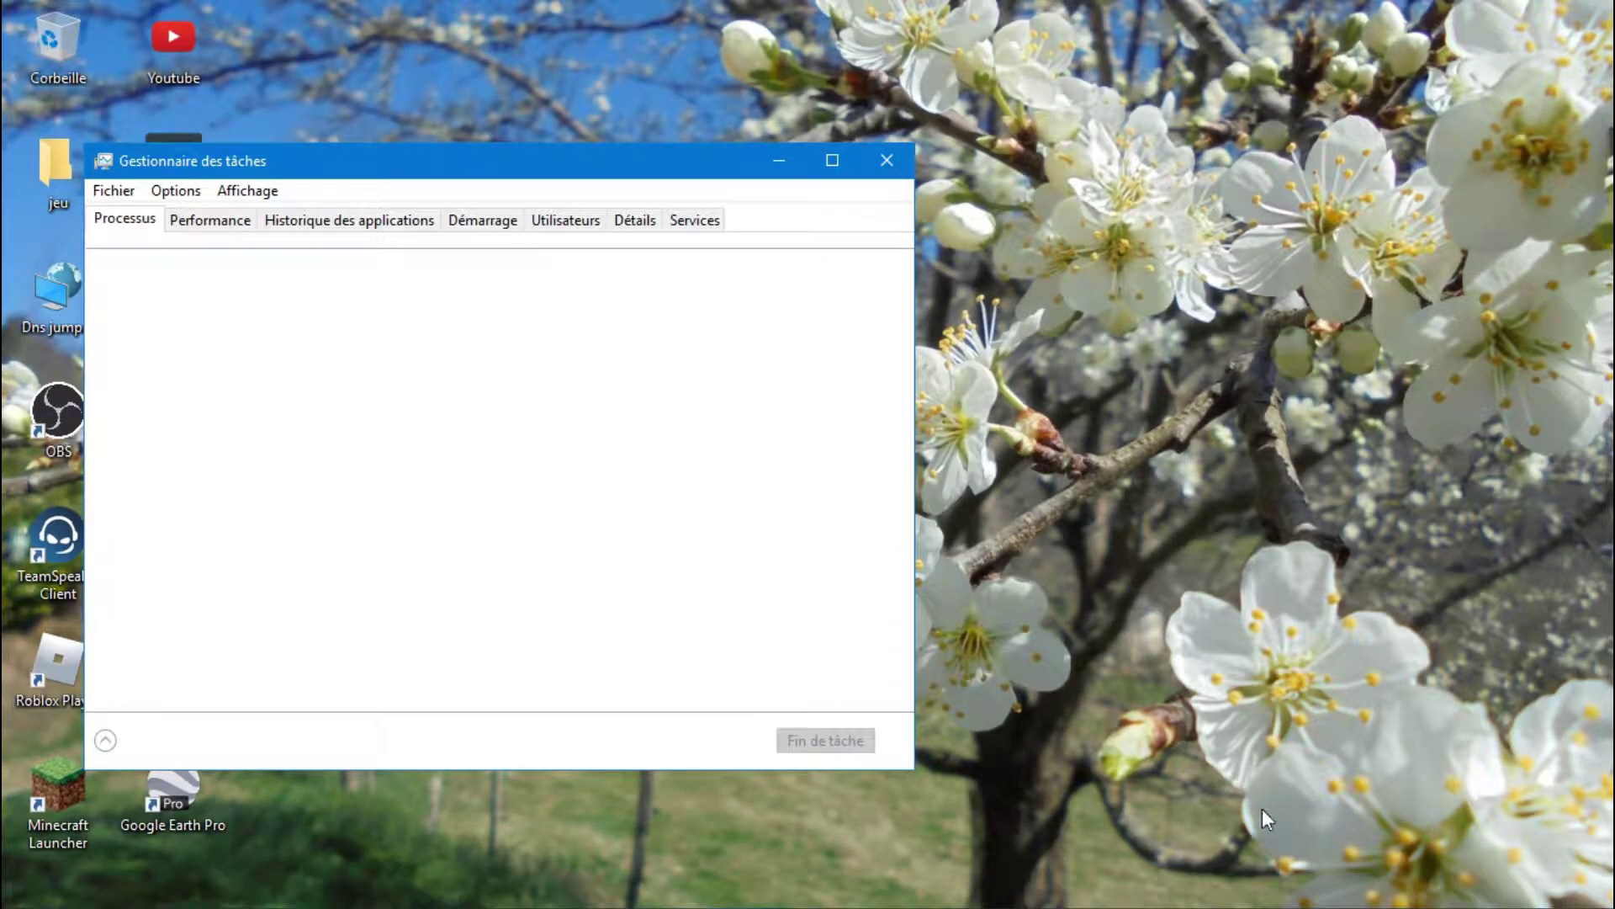
{"action": "left_click", "coordinate": [481, 221]}
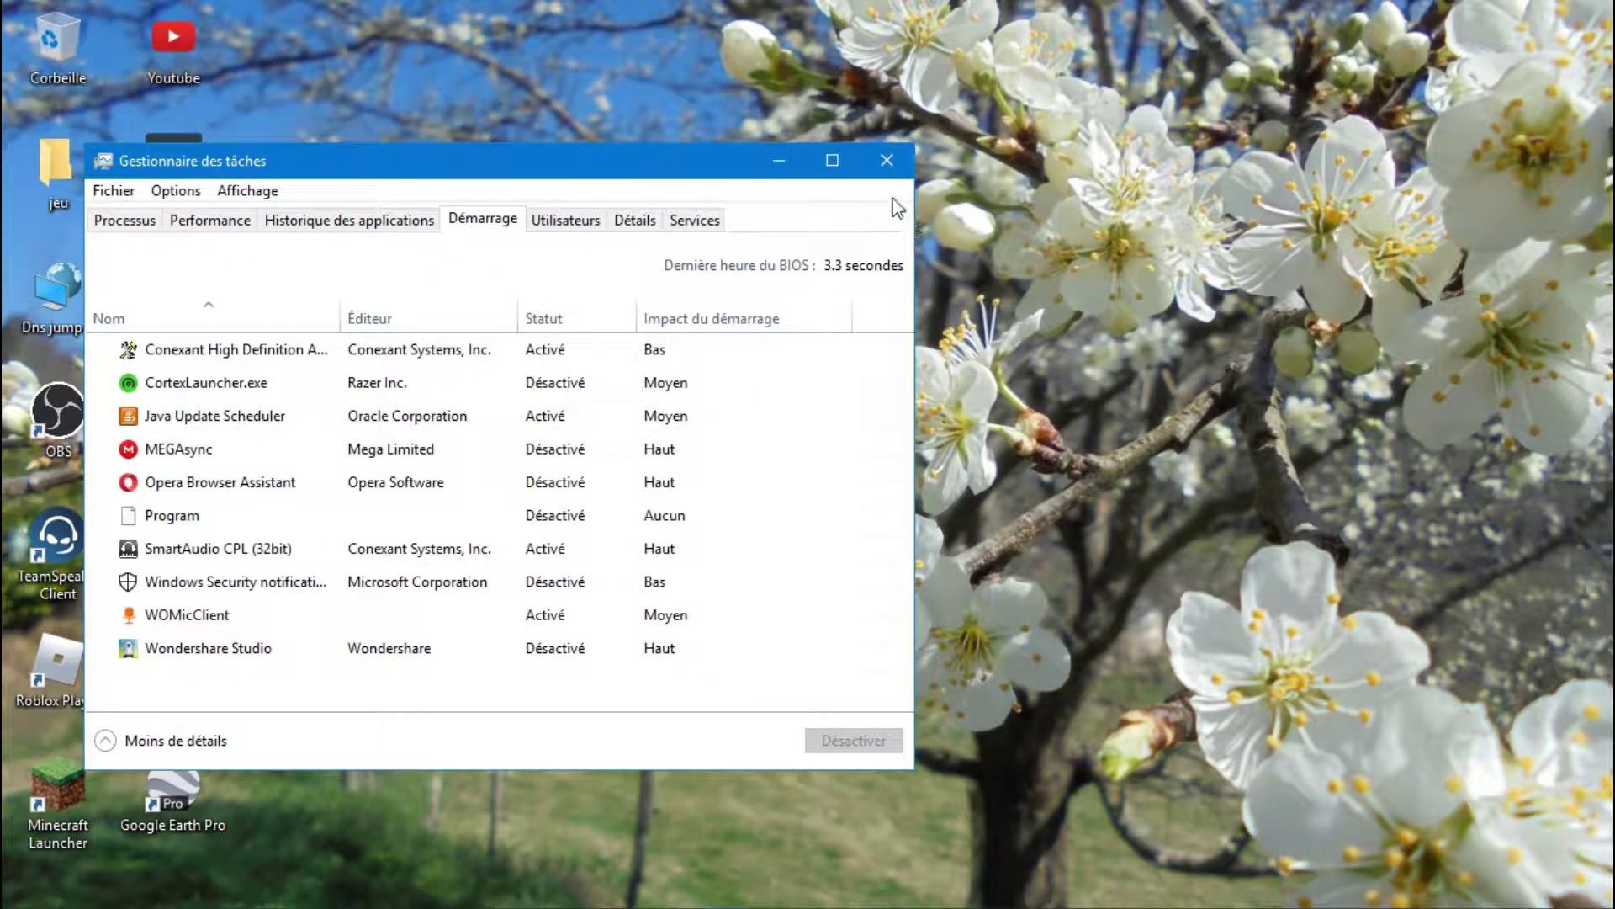
{"action": "left_click", "coordinate": [886, 160]}
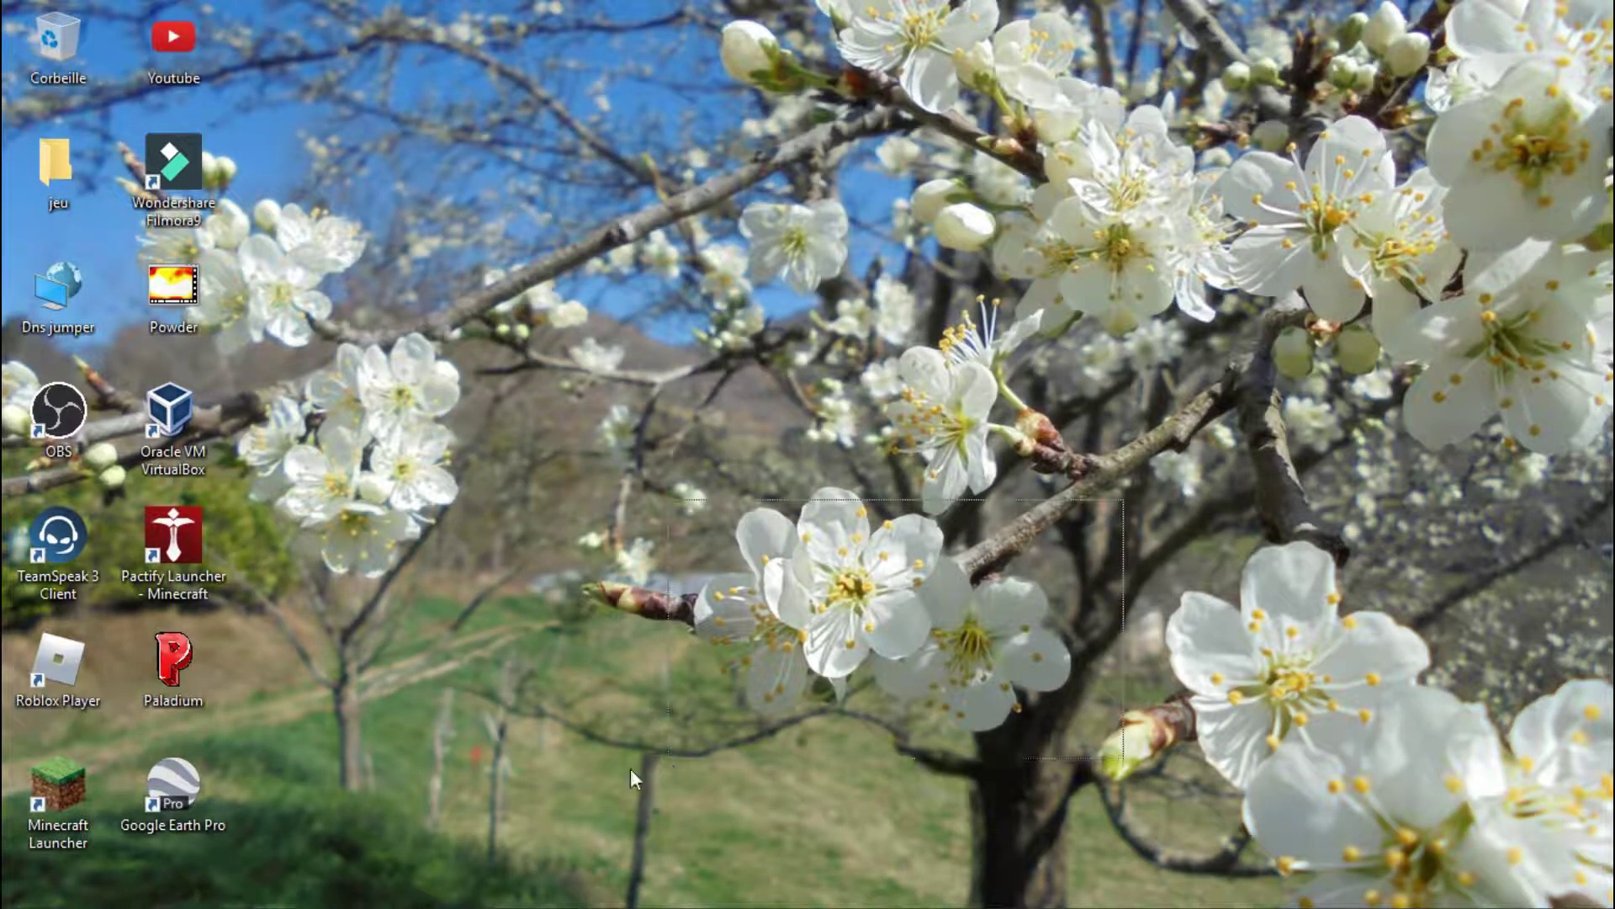
{"action": "left_click_drag", "start_coordinate": [595, 780], "coordinate": [547, 778]}
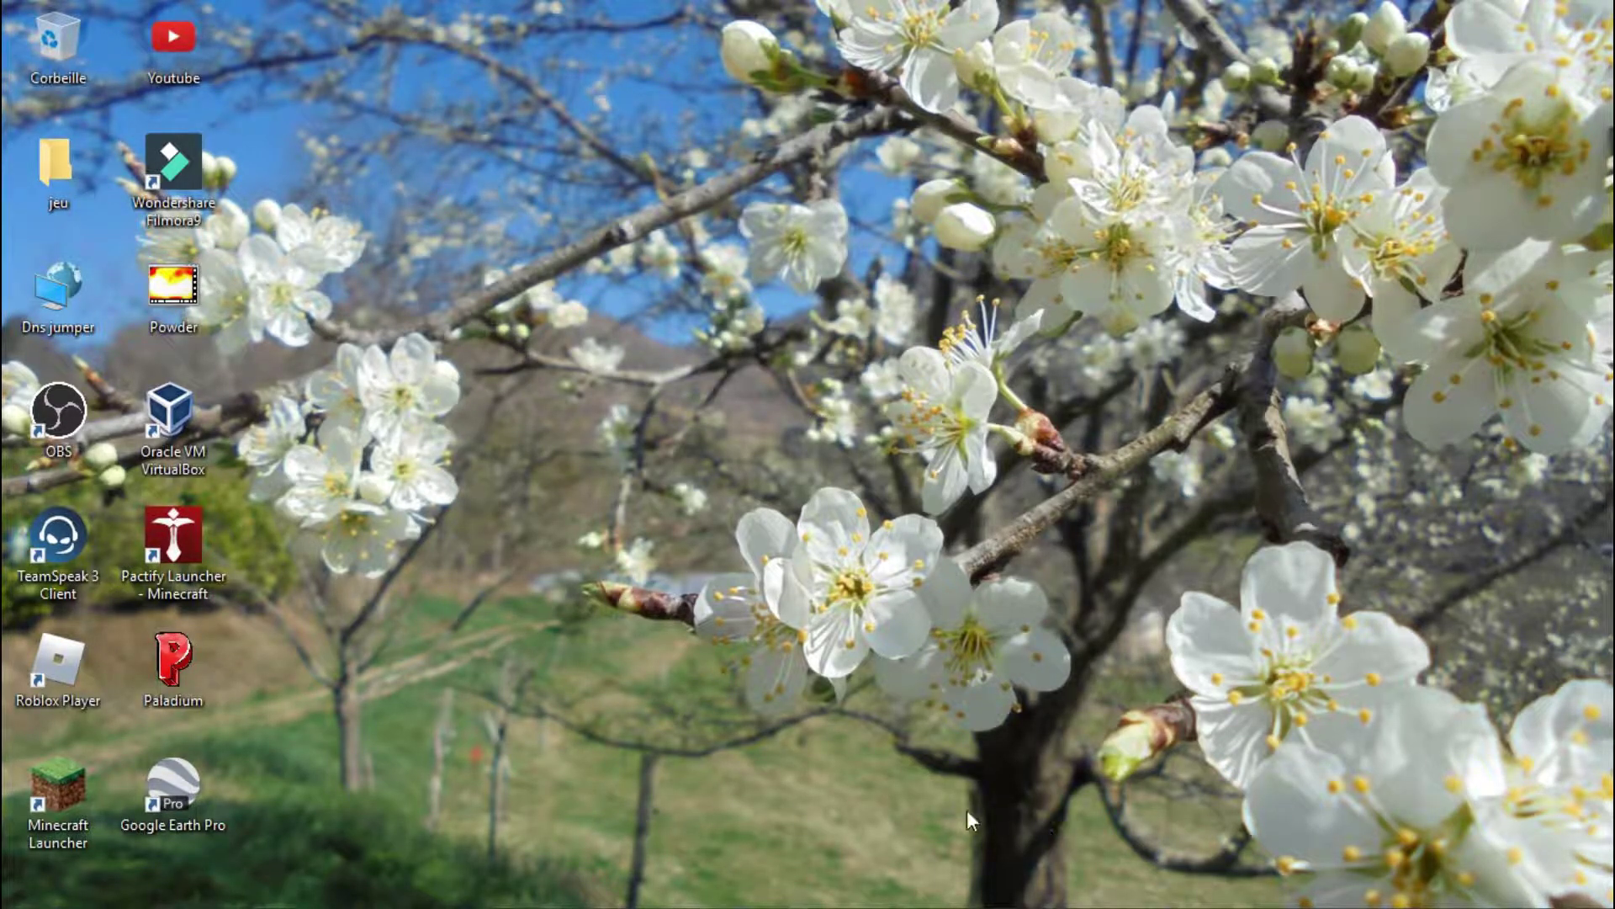
View the system properties of Ce PC from File Explorer to check the processor and installed memory, then close both windows
{"action": "mouse_move", "coordinate": [950, 905]}
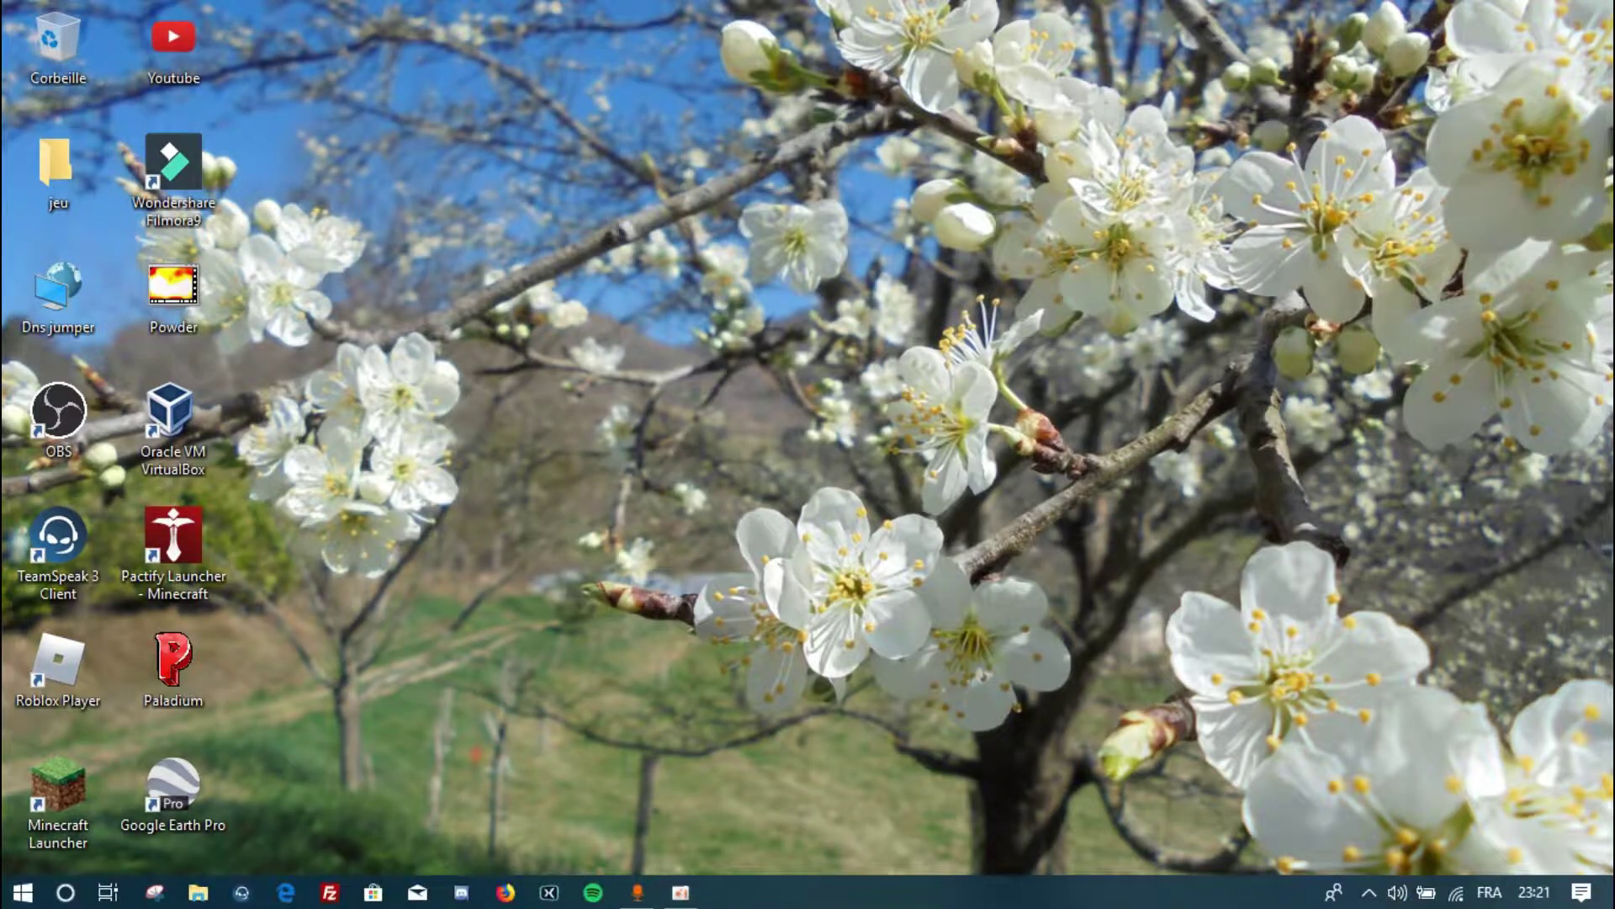
{"action": "right_click", "coordinate": [751, 890]}
{"action": "left_click", "coordinate": [196, 893]}
{"action": "left_click", "coordinate": [338, 543]}
{"action": "right_click", "coordinate": [337, 542]}
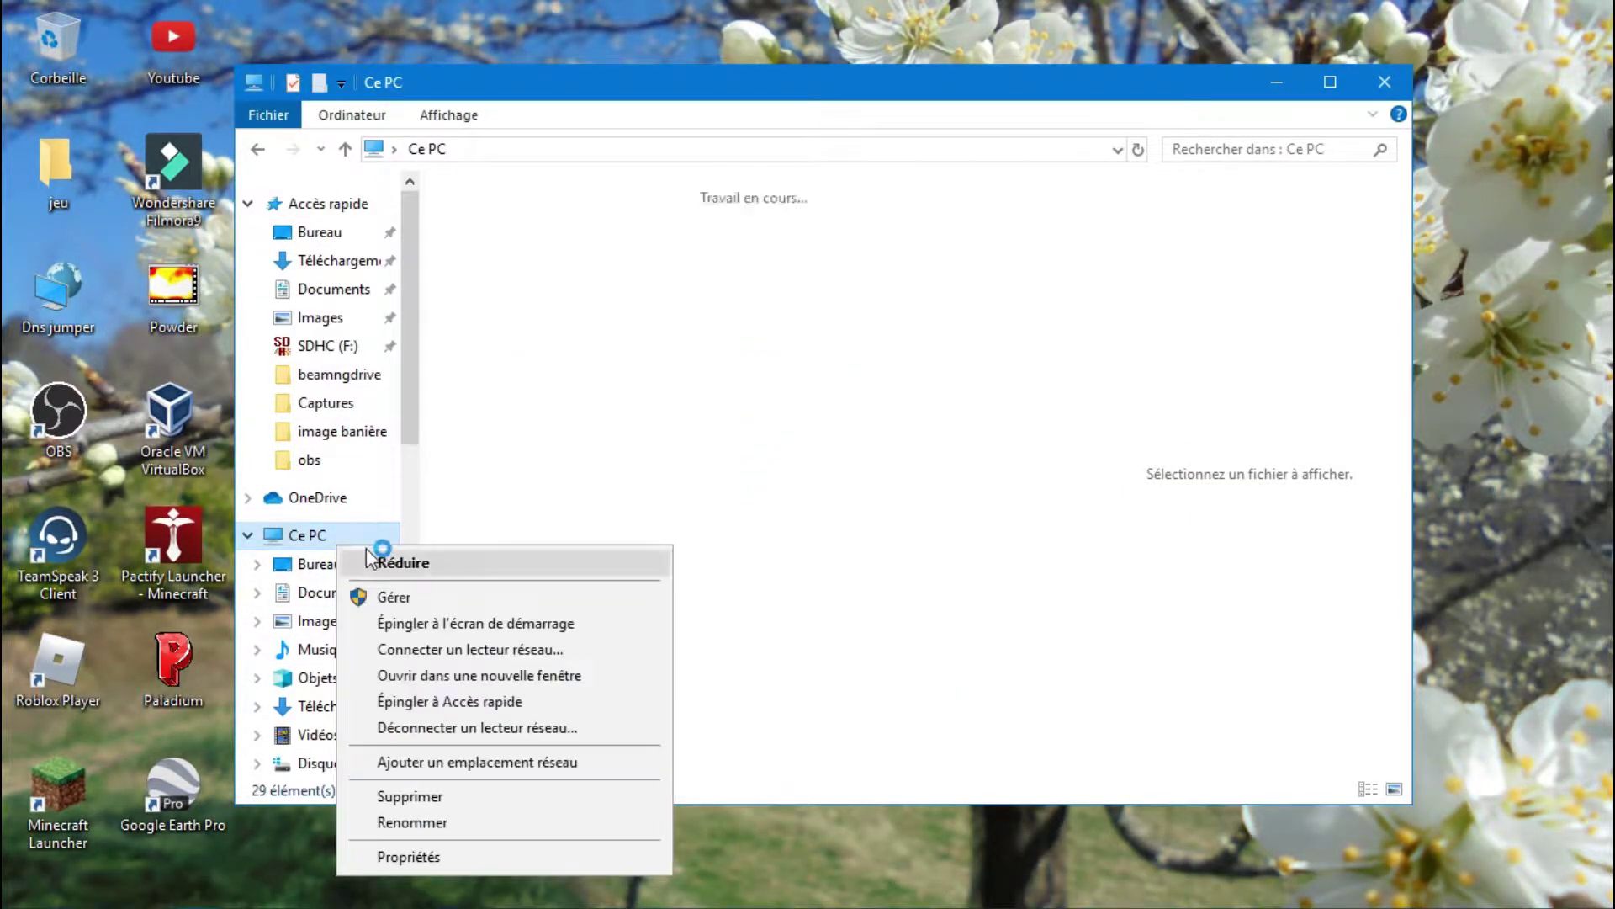
{"action": "left_click", "coordinate": [440, 858]}
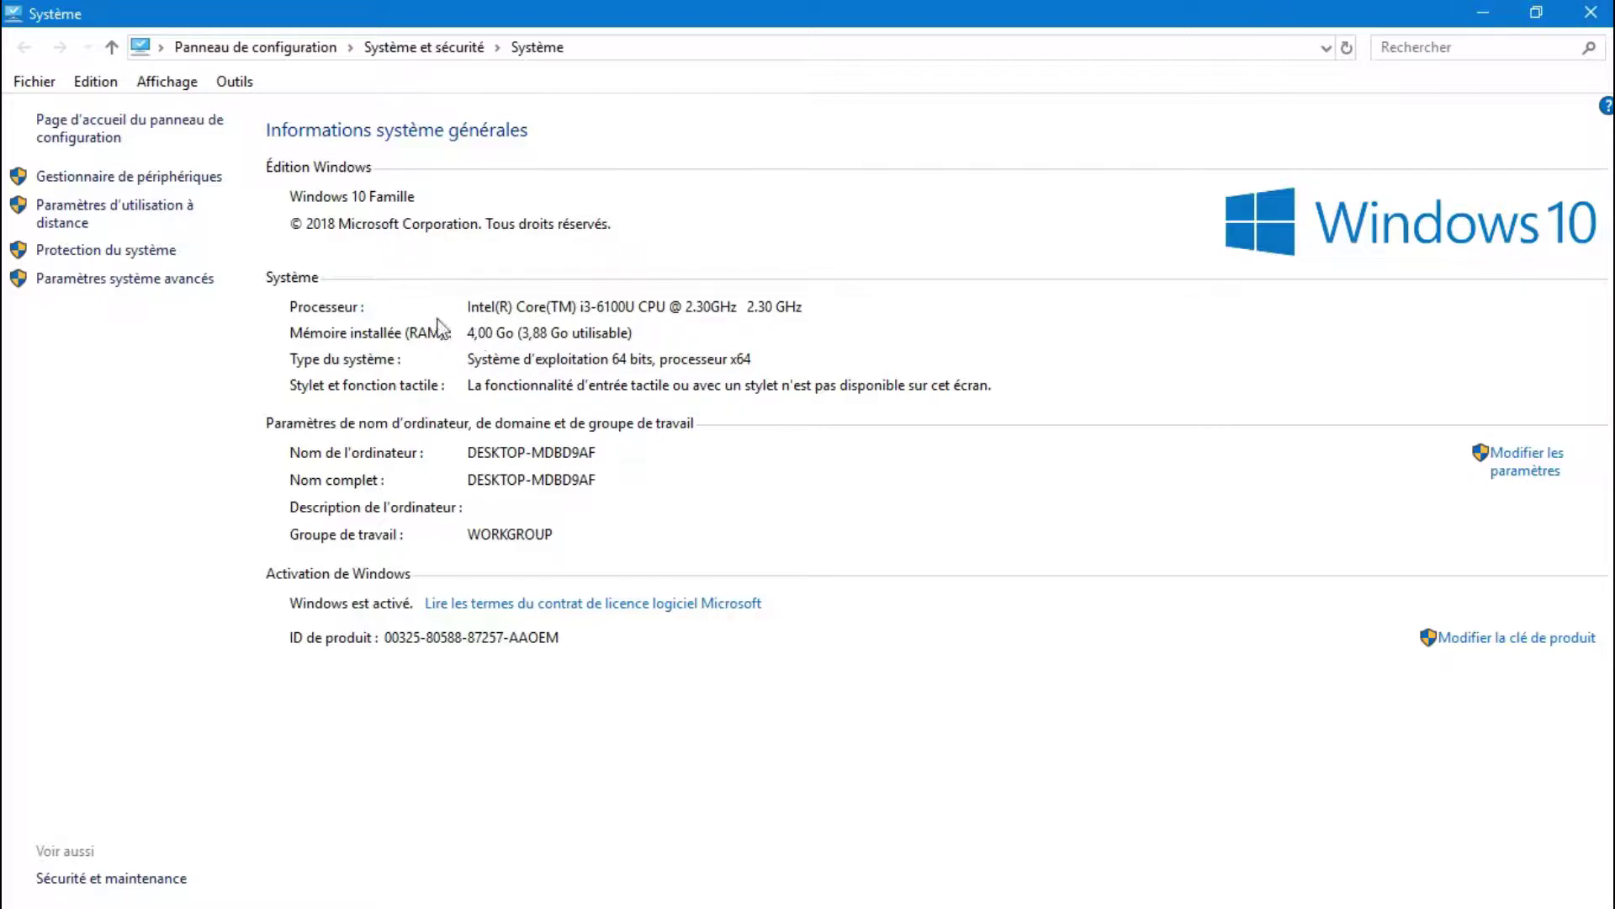
{"action": "left_click", "coordinate": [1571, 14]}
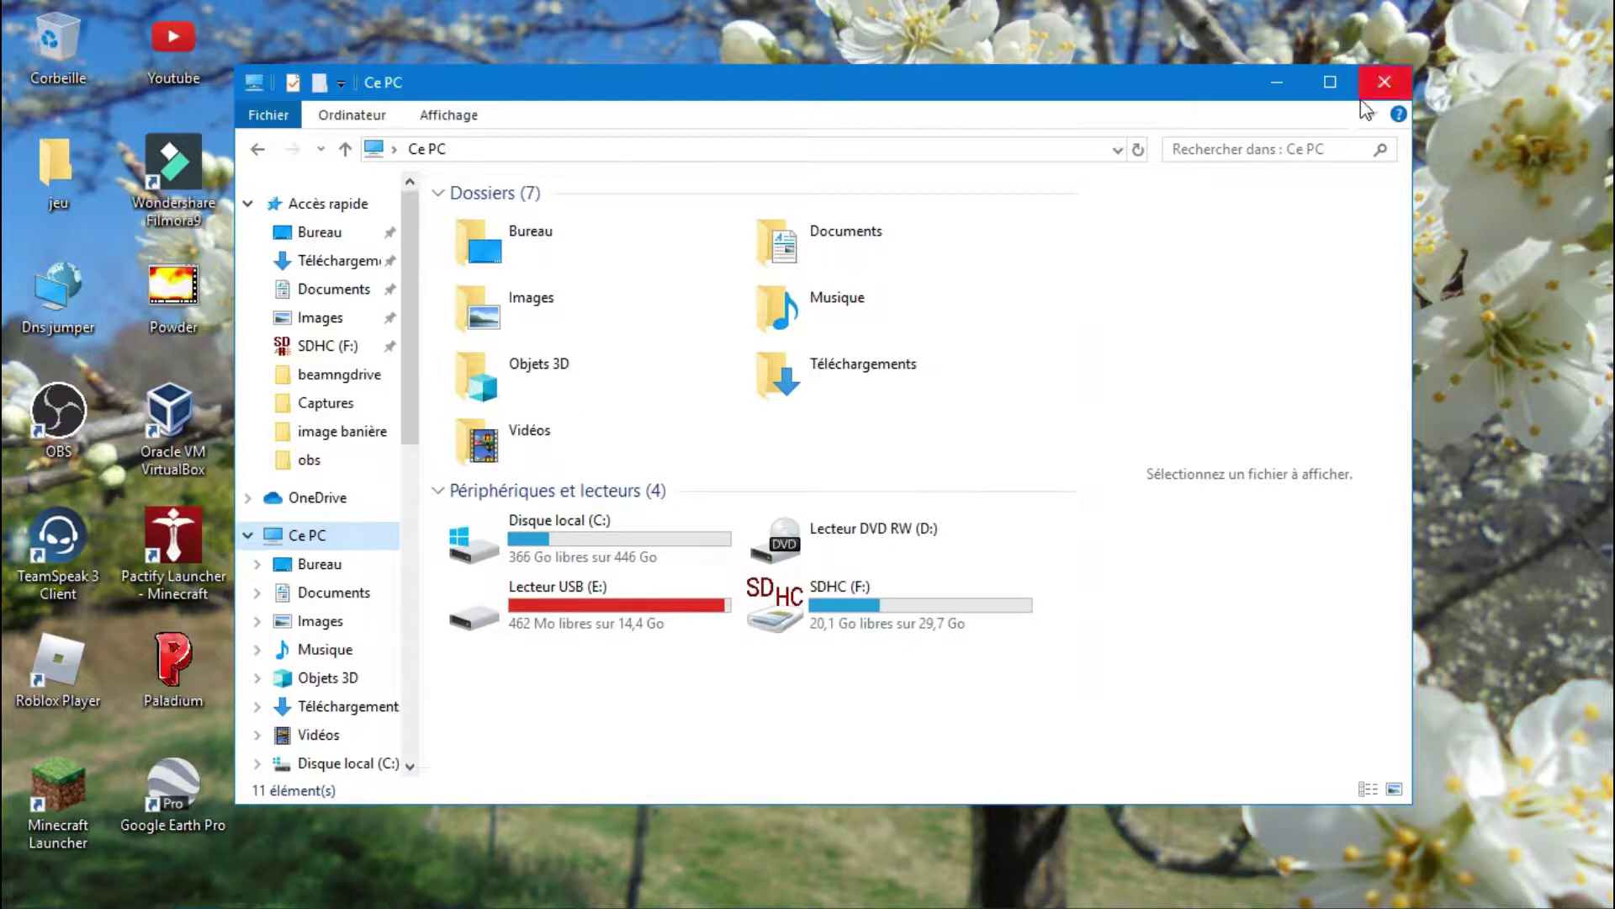
{"action": "left_click", "coordinate": [1384, 81]}
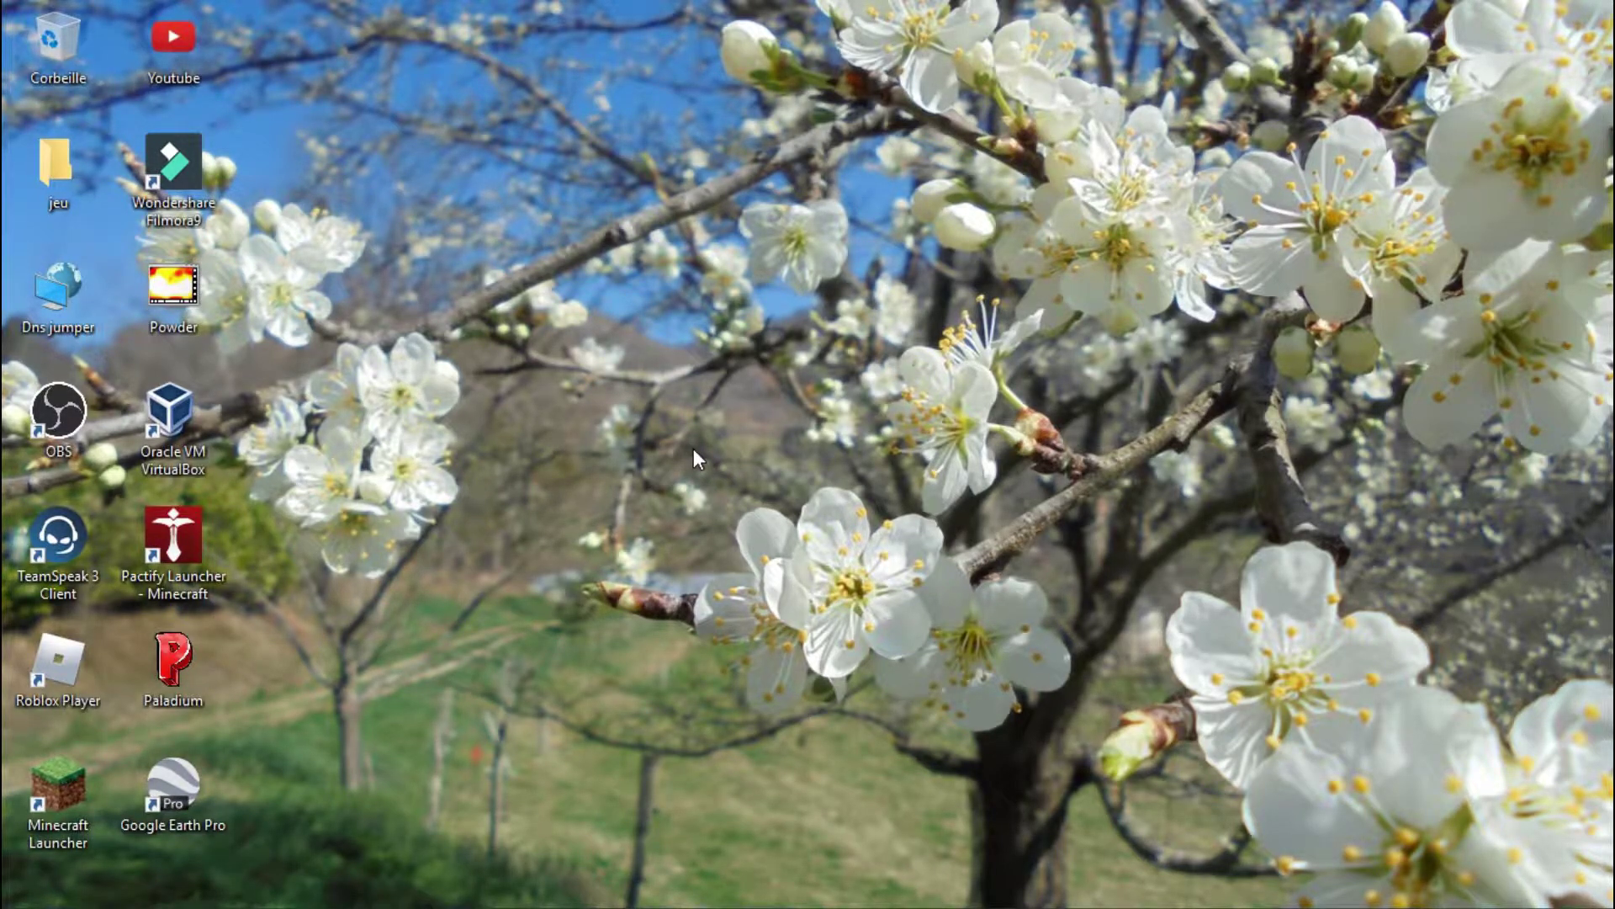
Show the clock's calendar and agenda for the current month
{"action": "mouse_move", "coordinate": [1468, 881]}
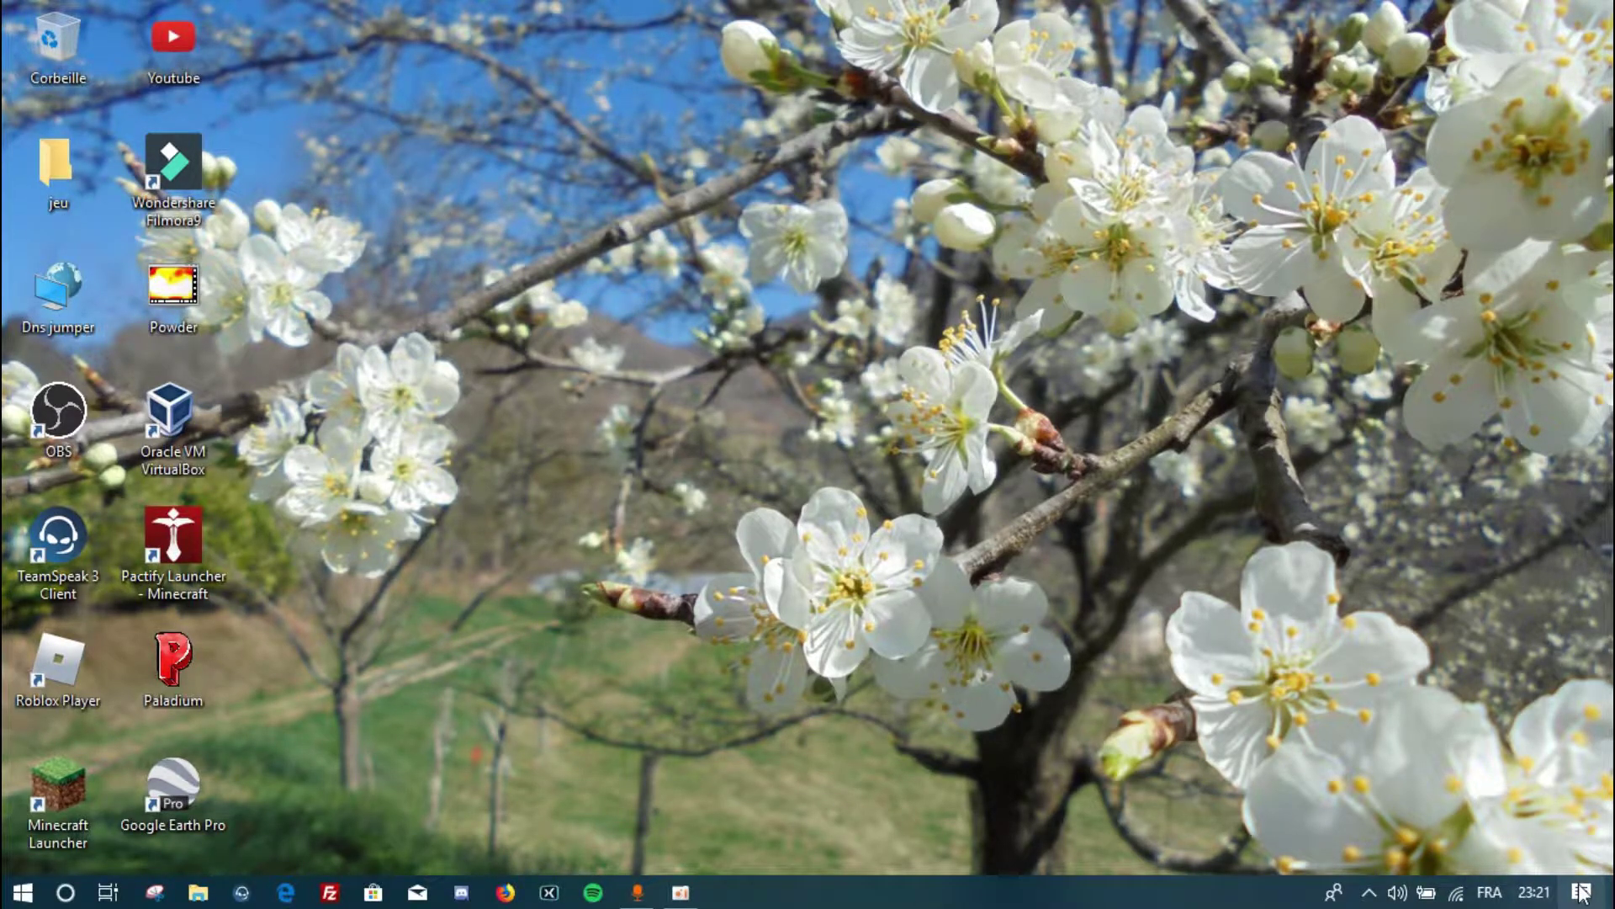
{"action": "left_click", "coordinate": [1540, 894]}
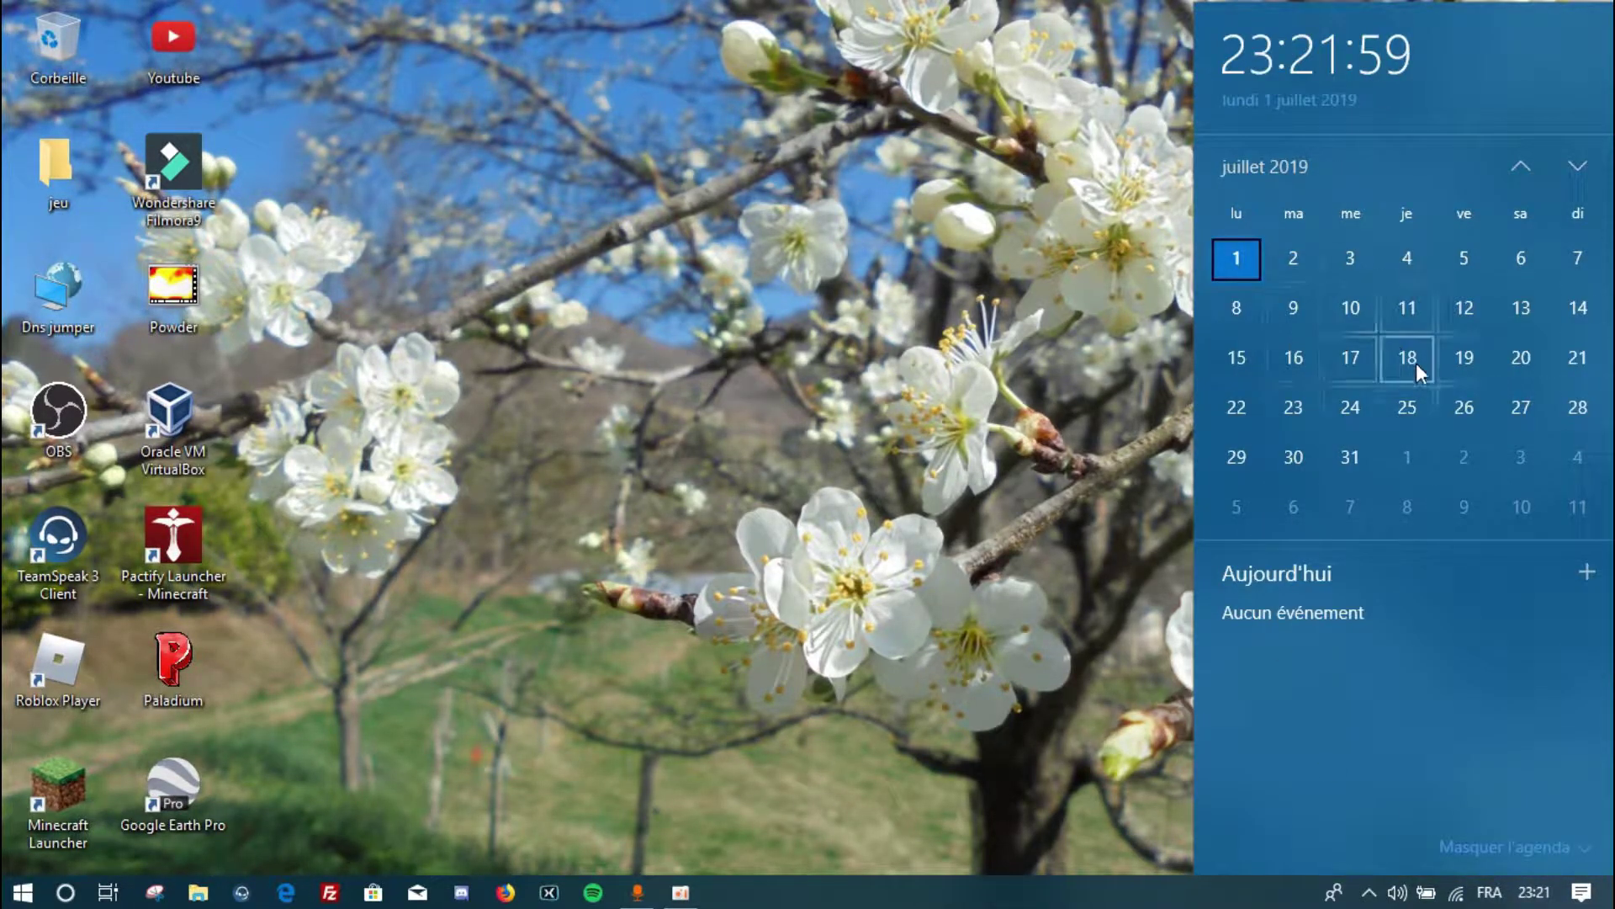